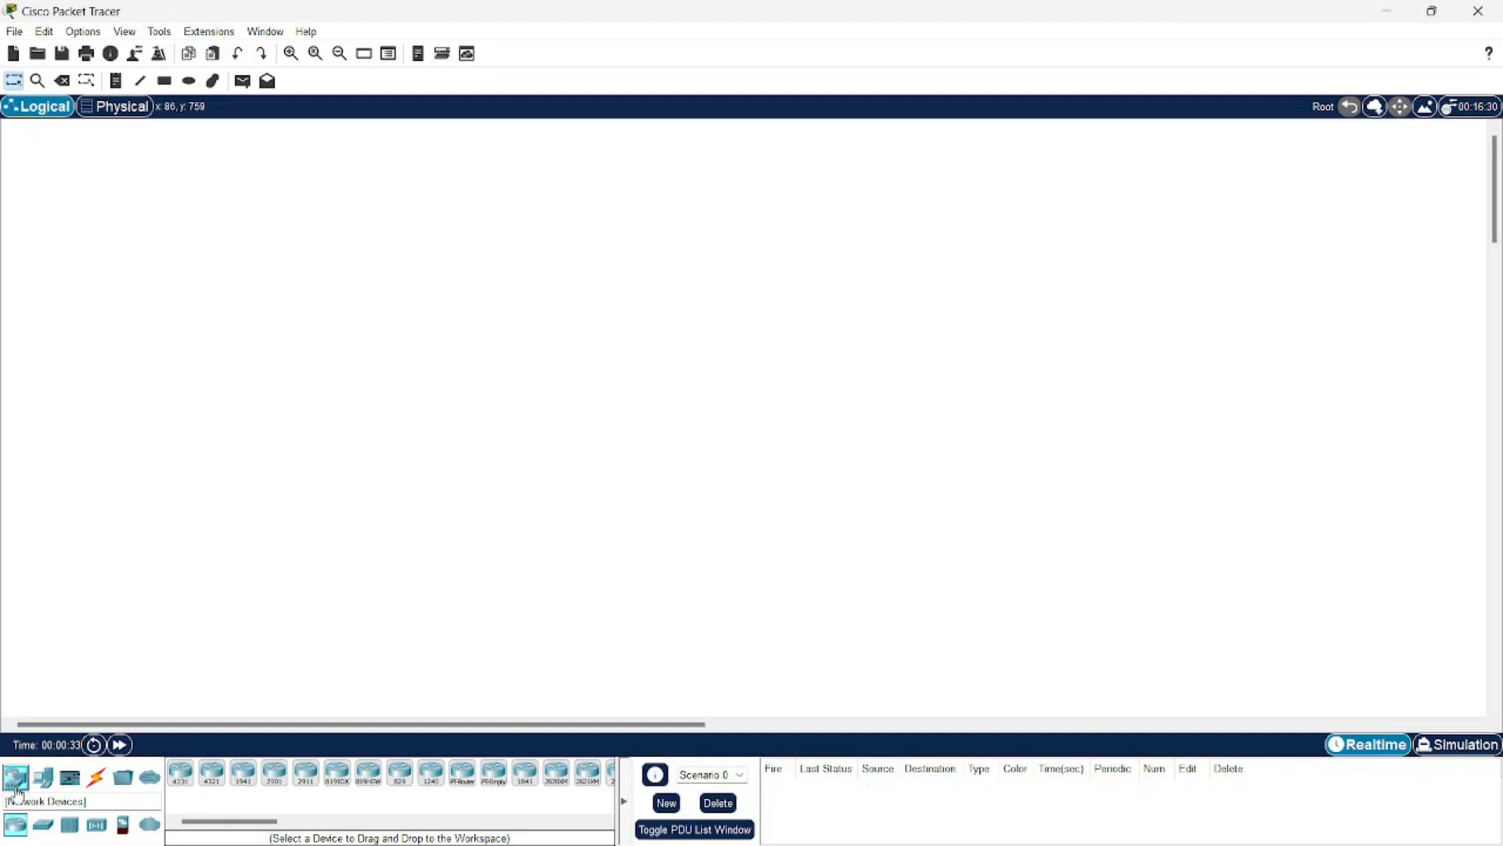
Step: Place three ISR4331 routers in the upper workspace: Router0, Router1 slightly lower in the middle, and Router2
drag(180, 773, 232, 737)
click(380, 210)
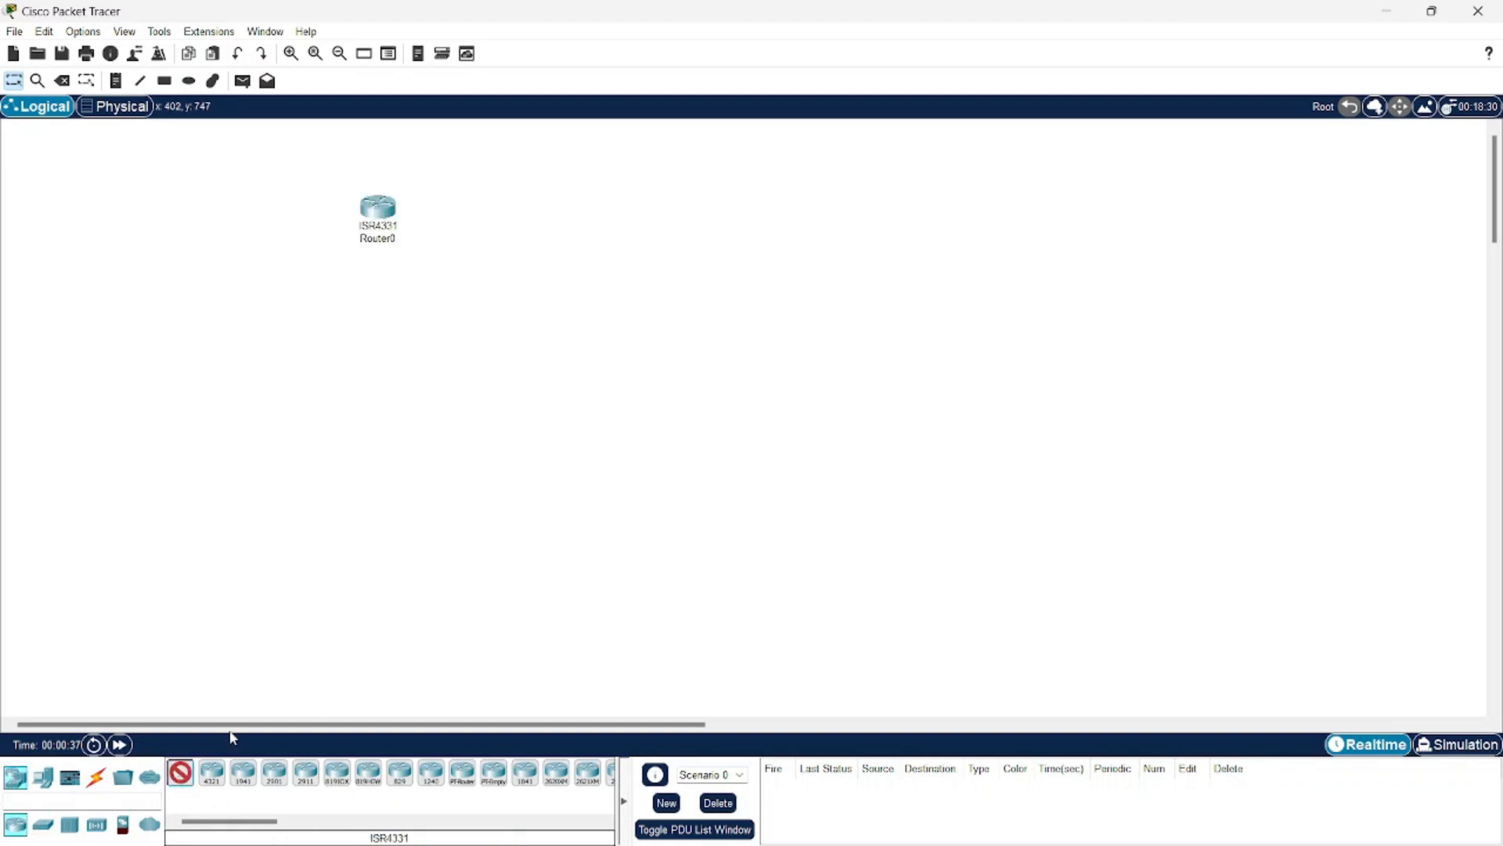
click(558, 276)
click(181, 776)
click(783, 210)
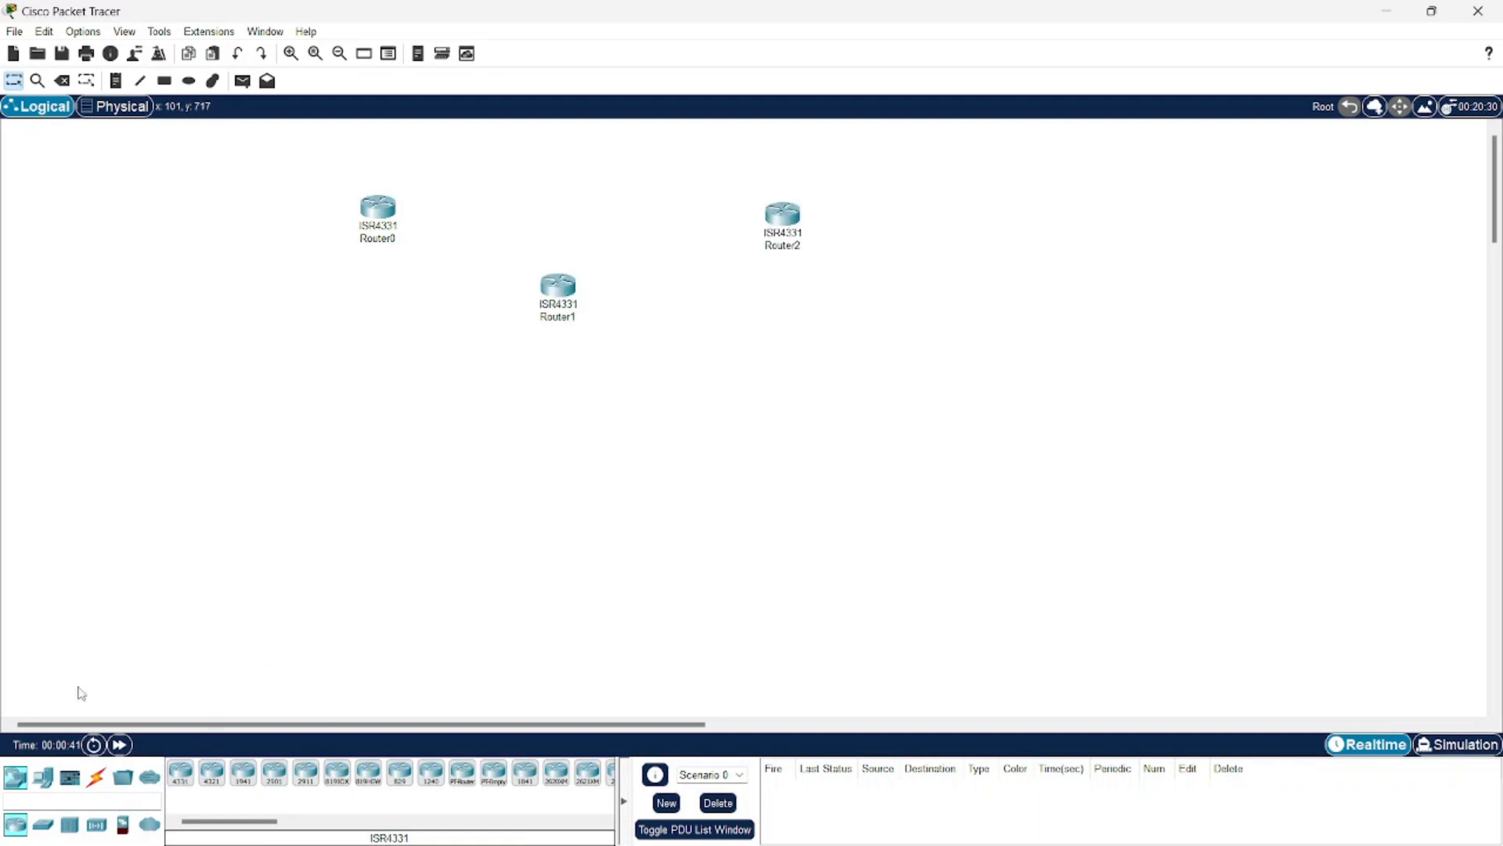
Step: Place three 2960 switches, one below each of the three routers
click(43, 824)
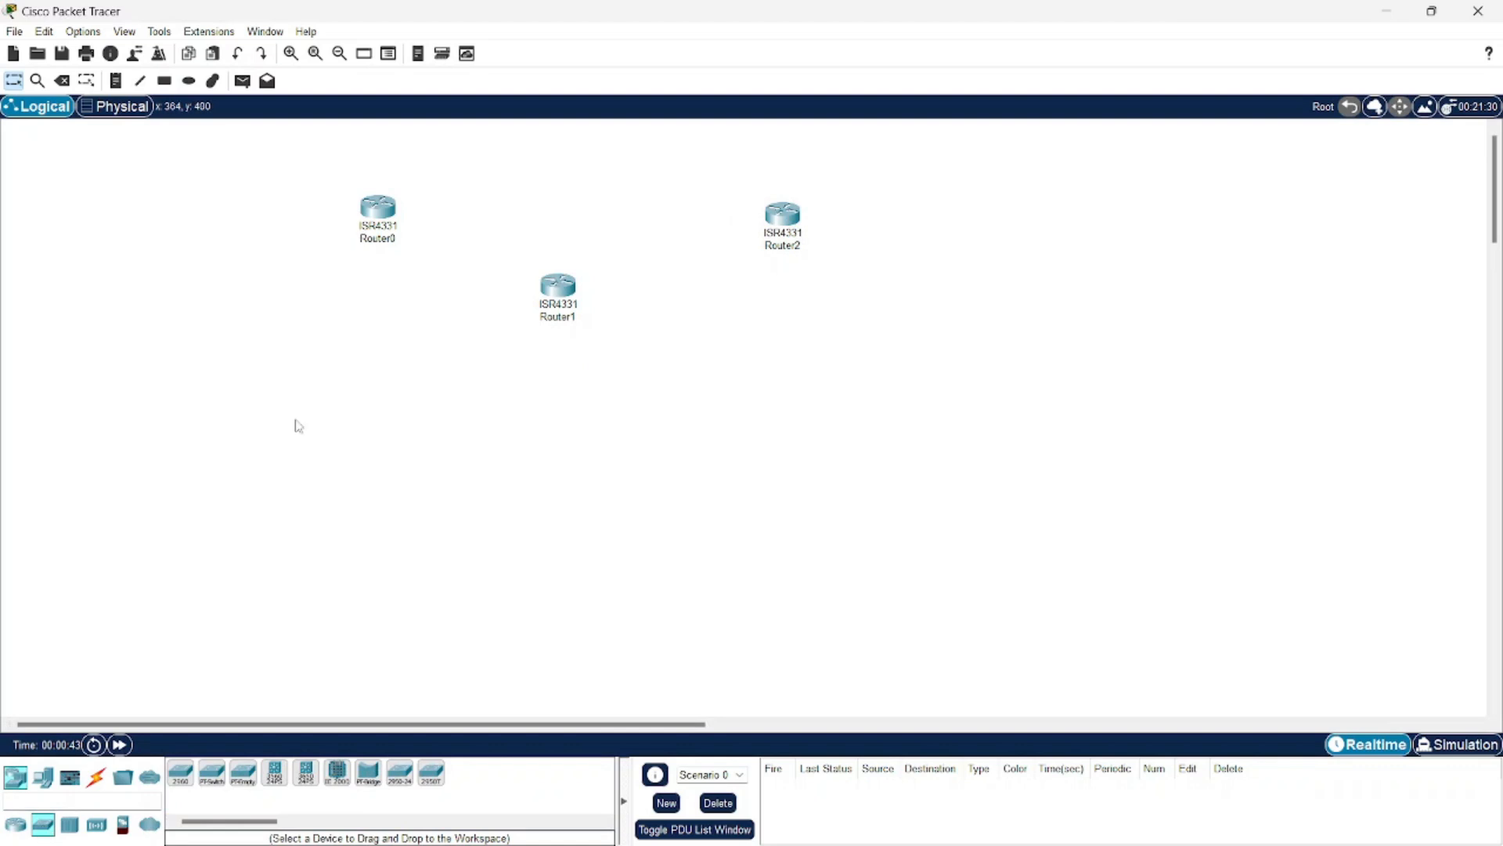
click(181, 772)
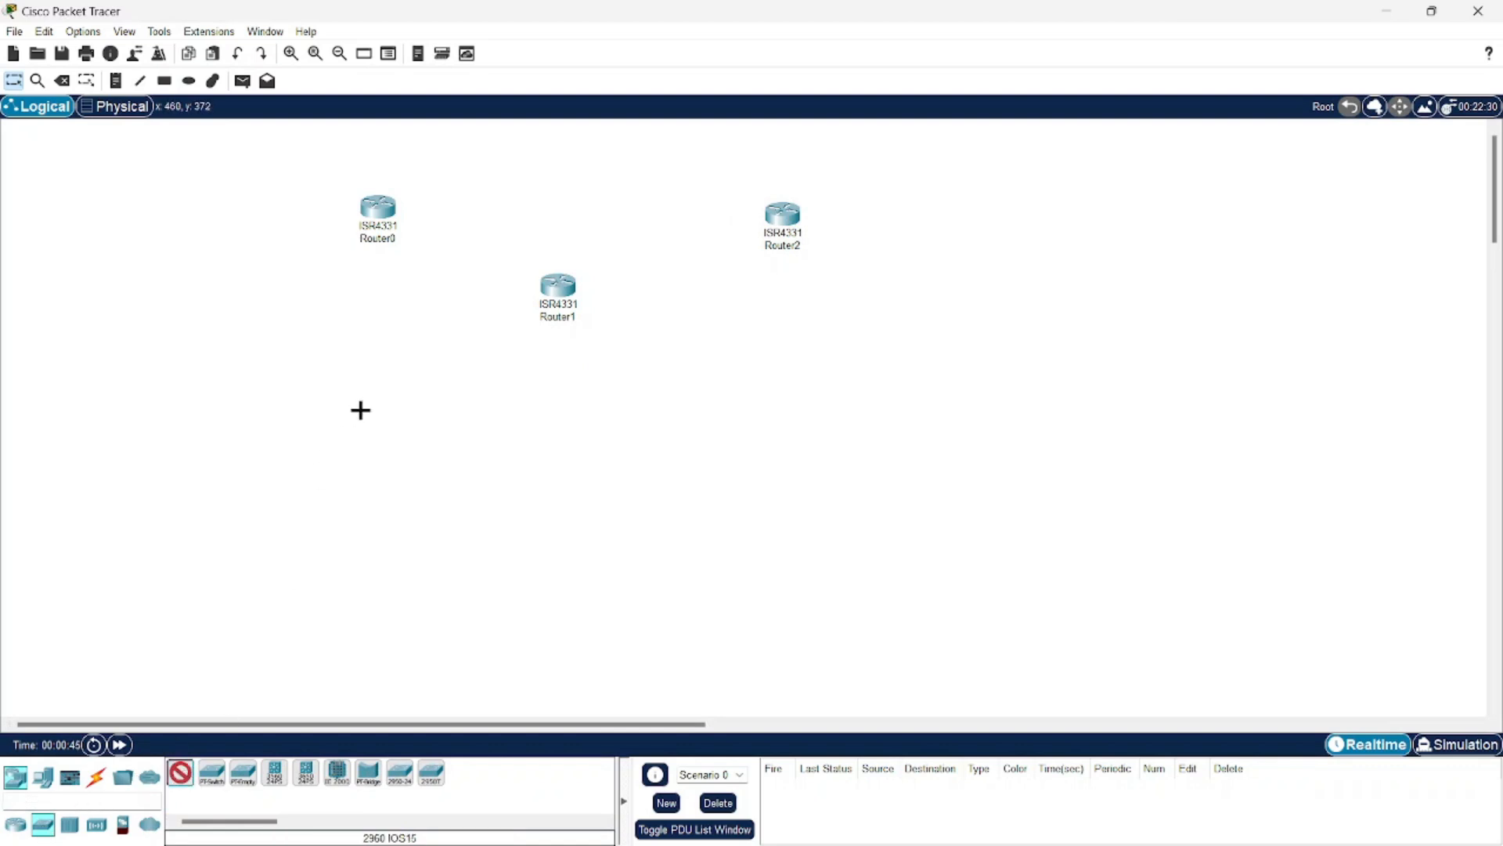
click(360, 410)
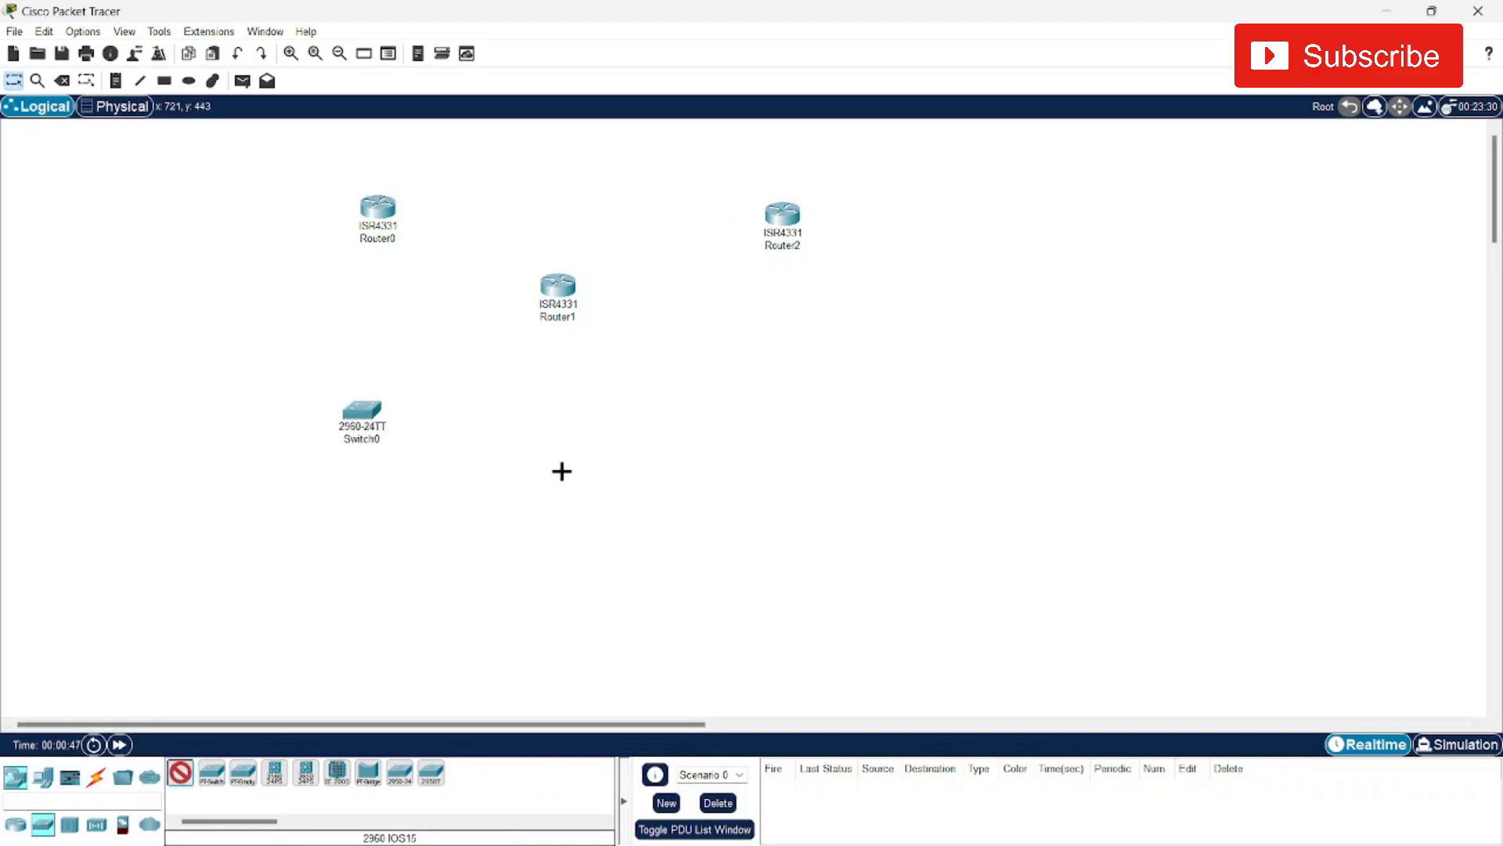
click(549, 485)
click(181, 772)
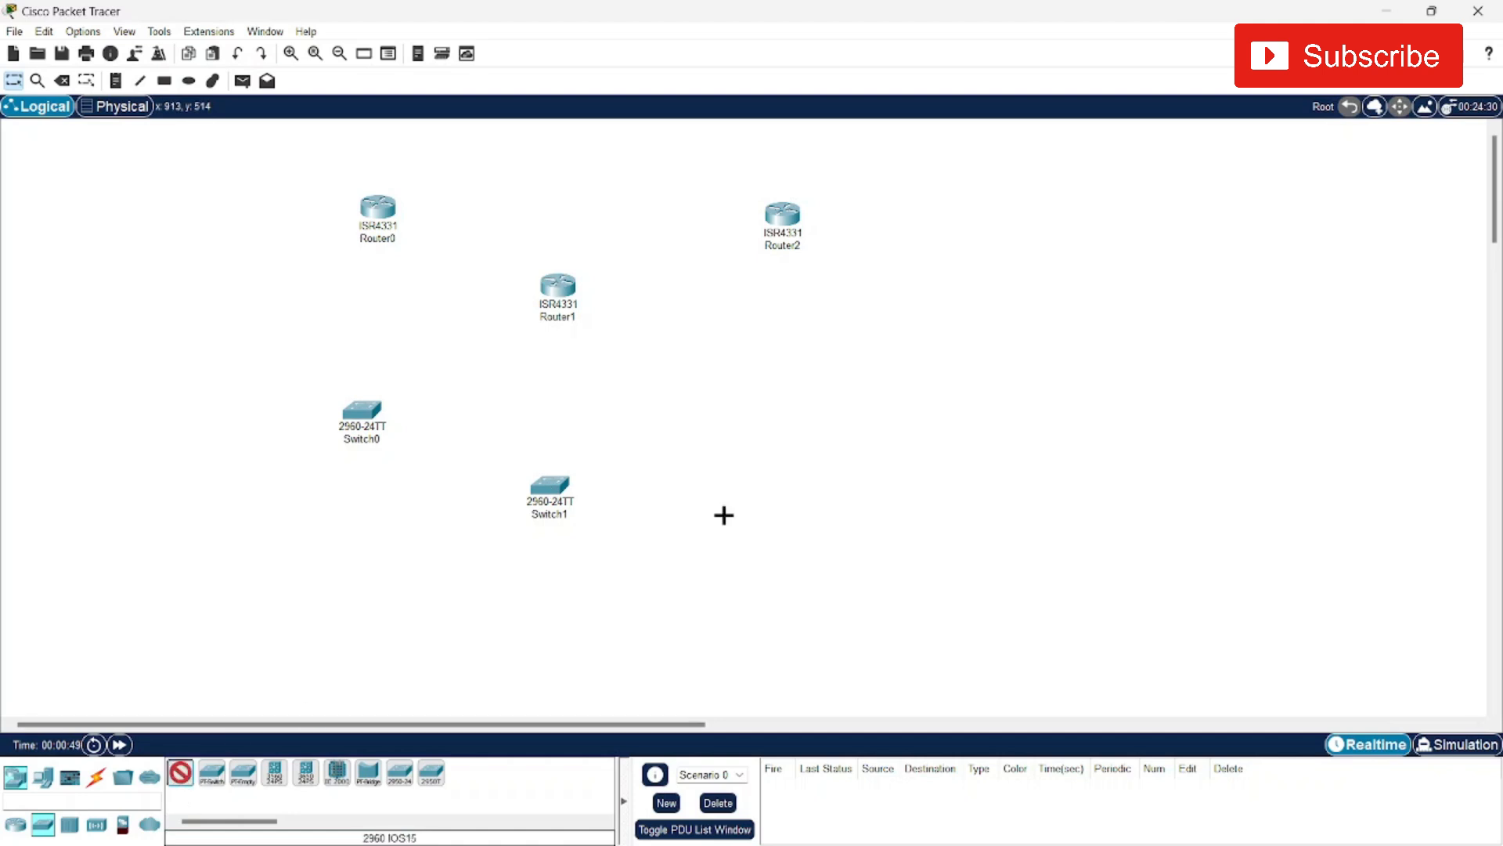
click(804, 411)
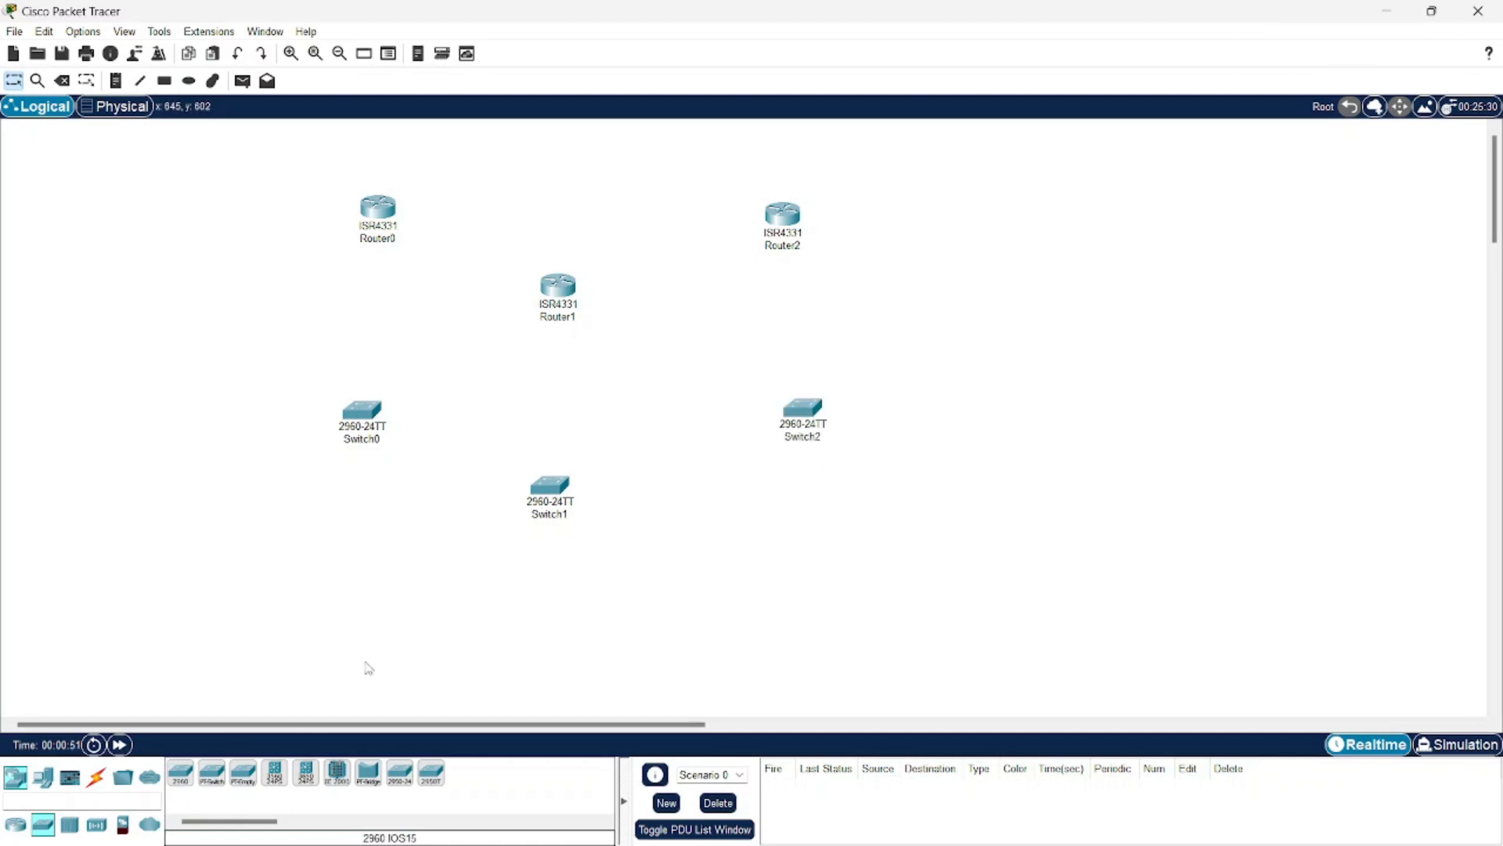
Step: Place six PCs in a row along the lower workspace, two beneath each switch
click(43, 777)
click(181, 773)
click(263, 605)
click(181, 774)
click(386, 610)
click(181, 778)
click(430, 654)
click(184, 785)
click(615, 648)
click(179, 774)
click(688, 646)
click(181, 775)
click(928, 610)
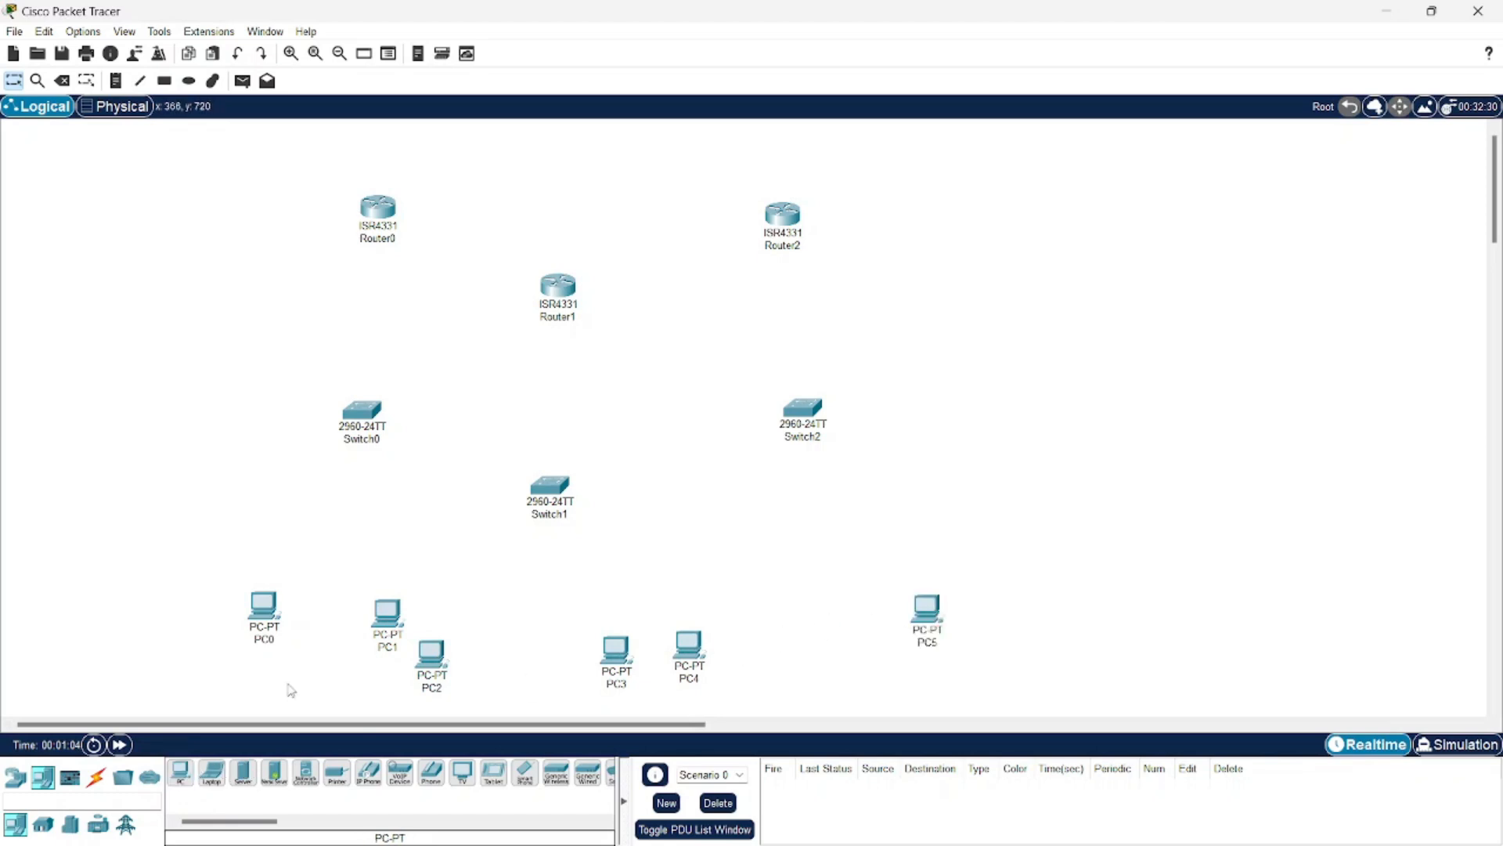
Step: Connect Router0's GigabitEthernet0/0/0 port to Switch0 with a copper straight-through cable
click(97, 778)
click(251, 783)
click(384, 210)
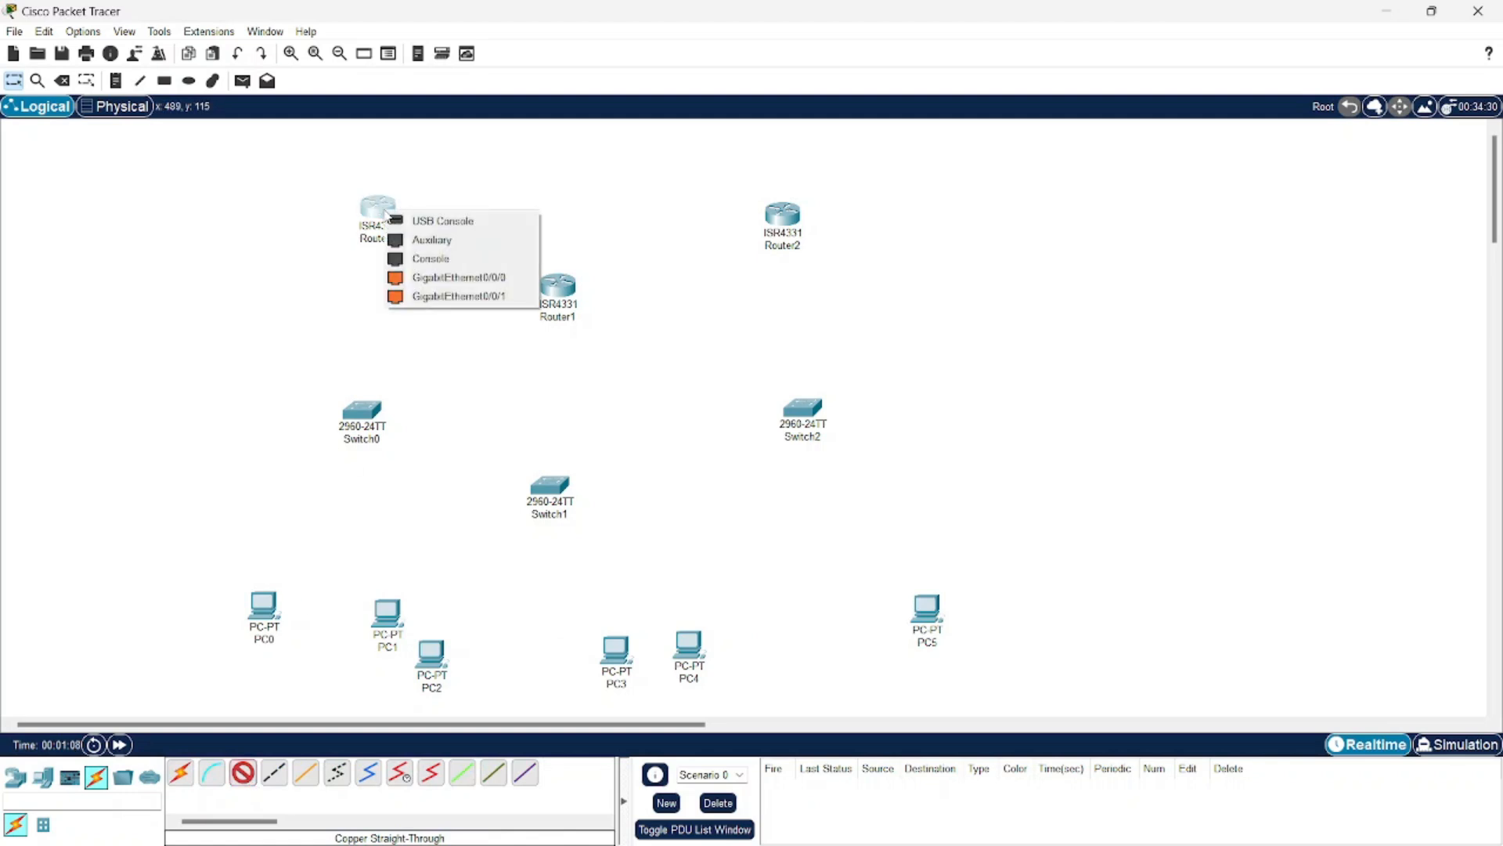
click(423, 275)
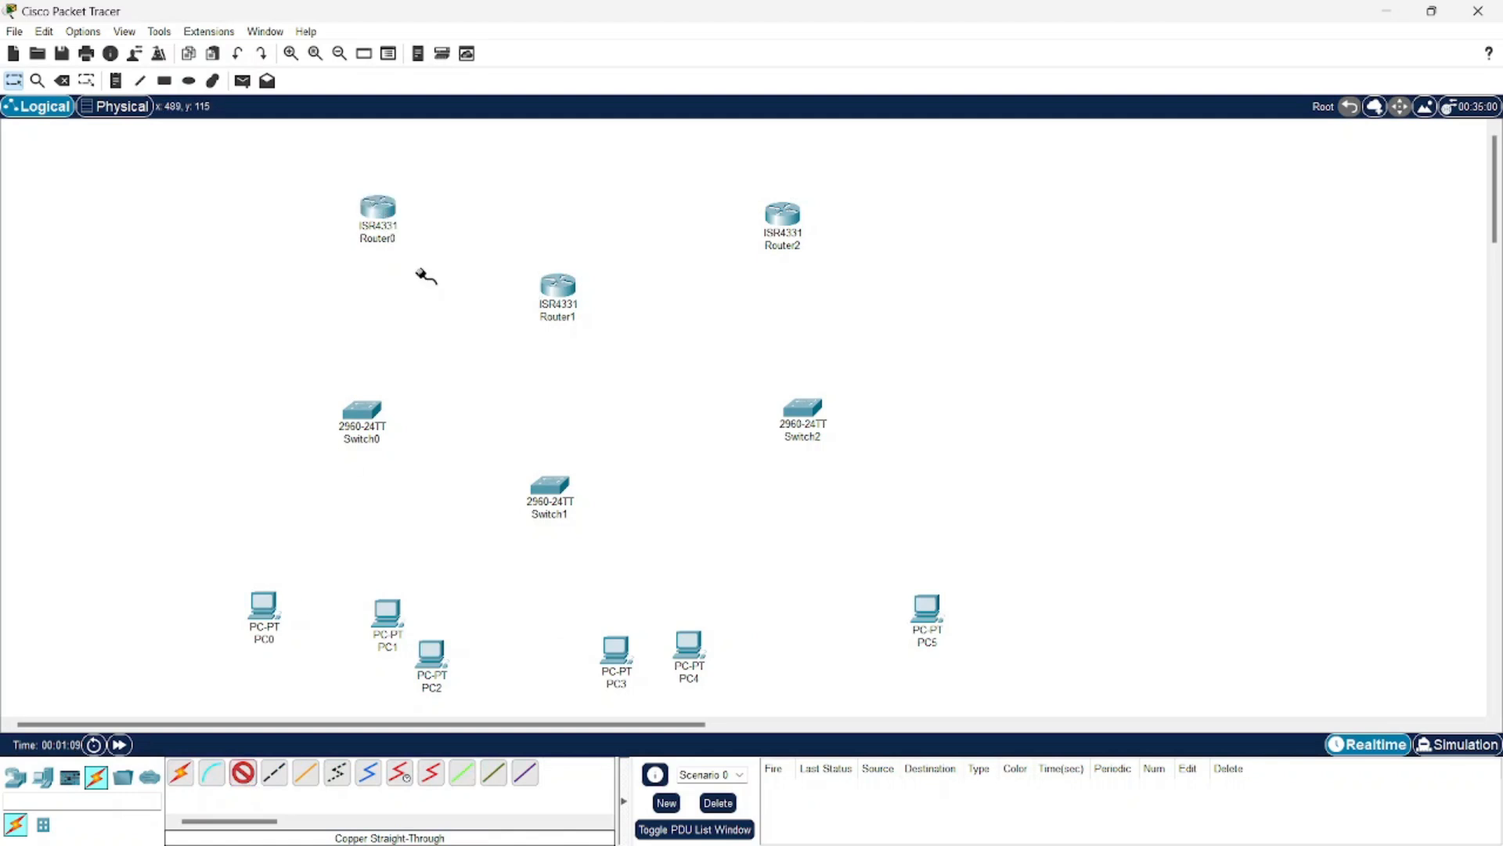
click(362, 413)
click(423, 30)
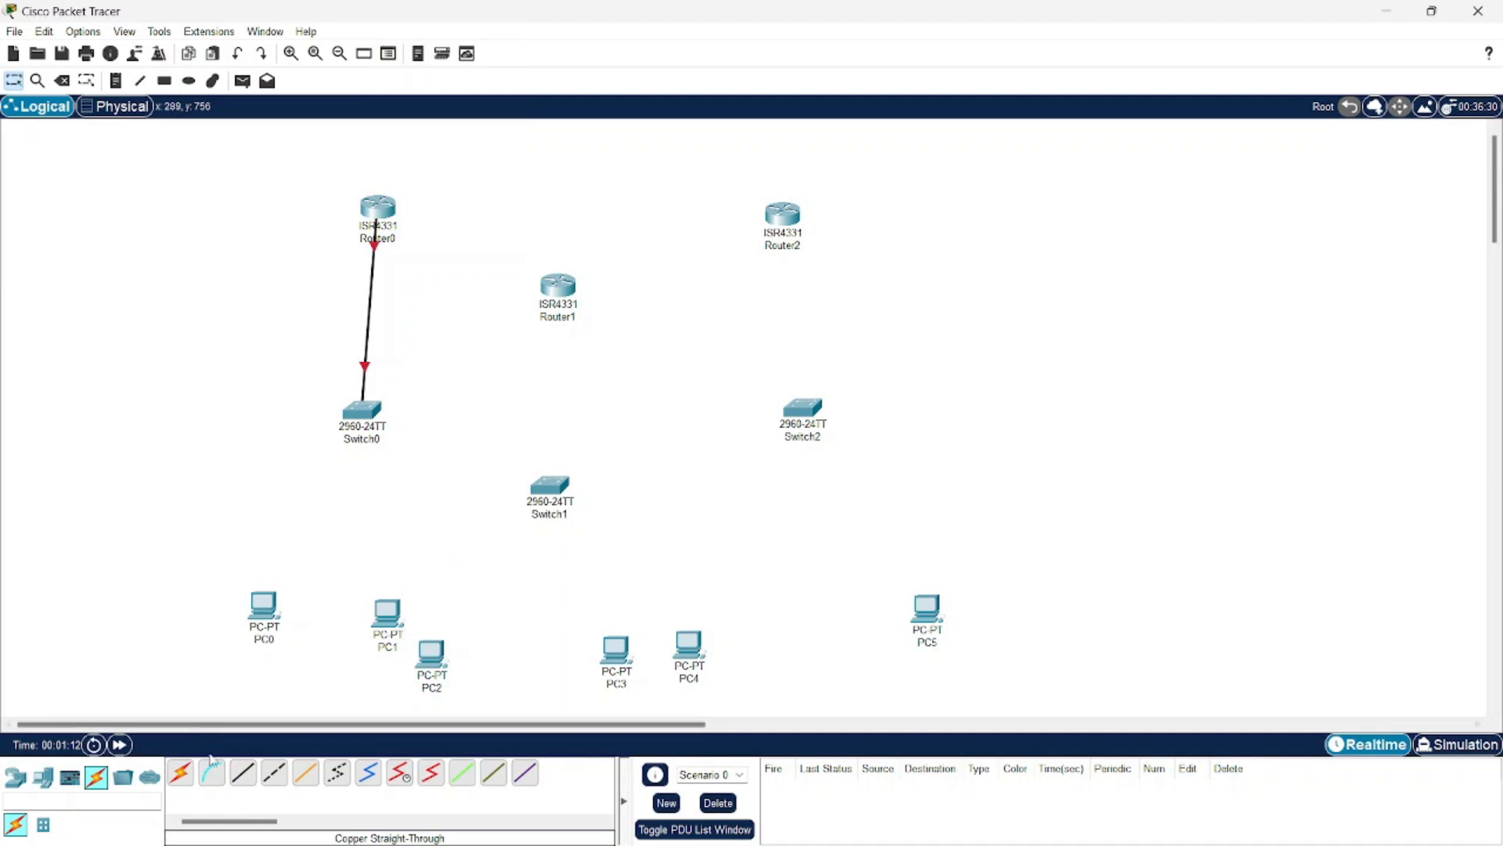
Step: Connect Router1 to Switch1 and Router2 to Switch2, using the automatically chosen connection type
click(181, 773)
click(553, 298)
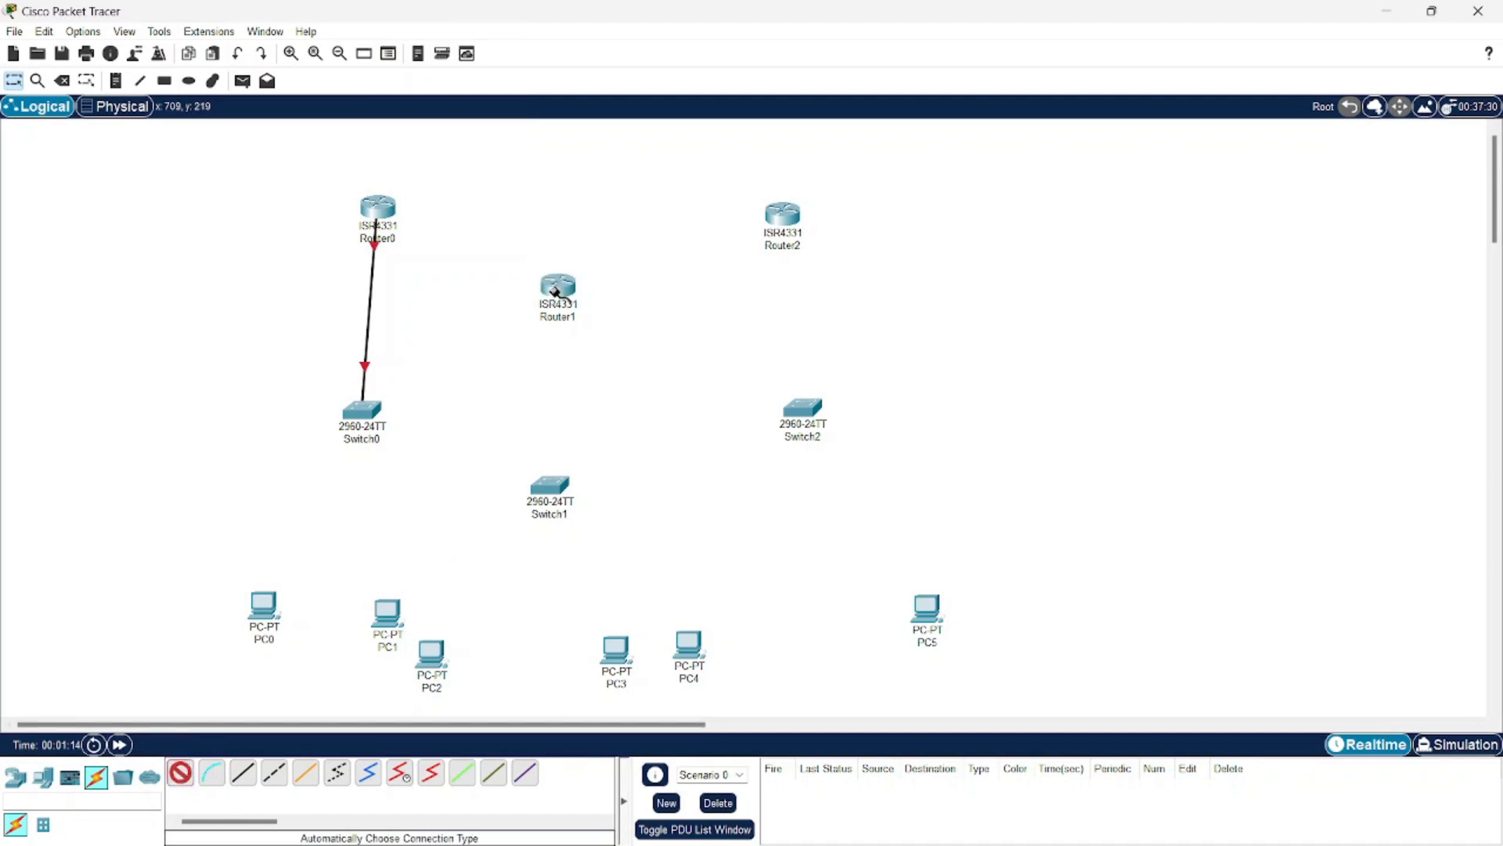
click(550, 482)
click(181, 773)
click(770, 220)
click(800, 411)
Step: Connect PC0 and PC1 to Switch0 using the automatically chosen connection type
click(180, 773)
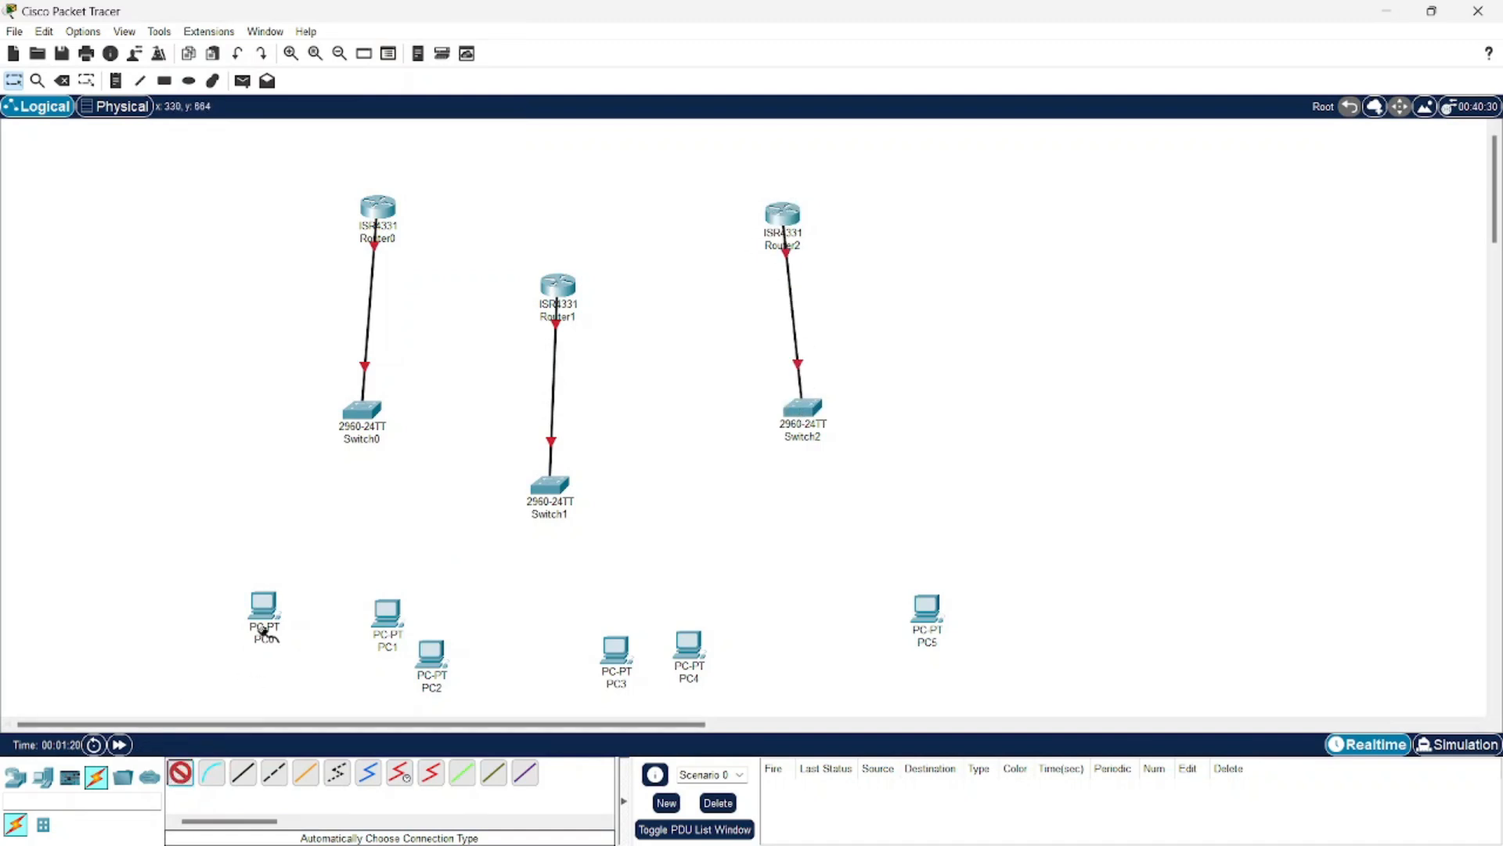
click(264, 601)
click(362, 411)
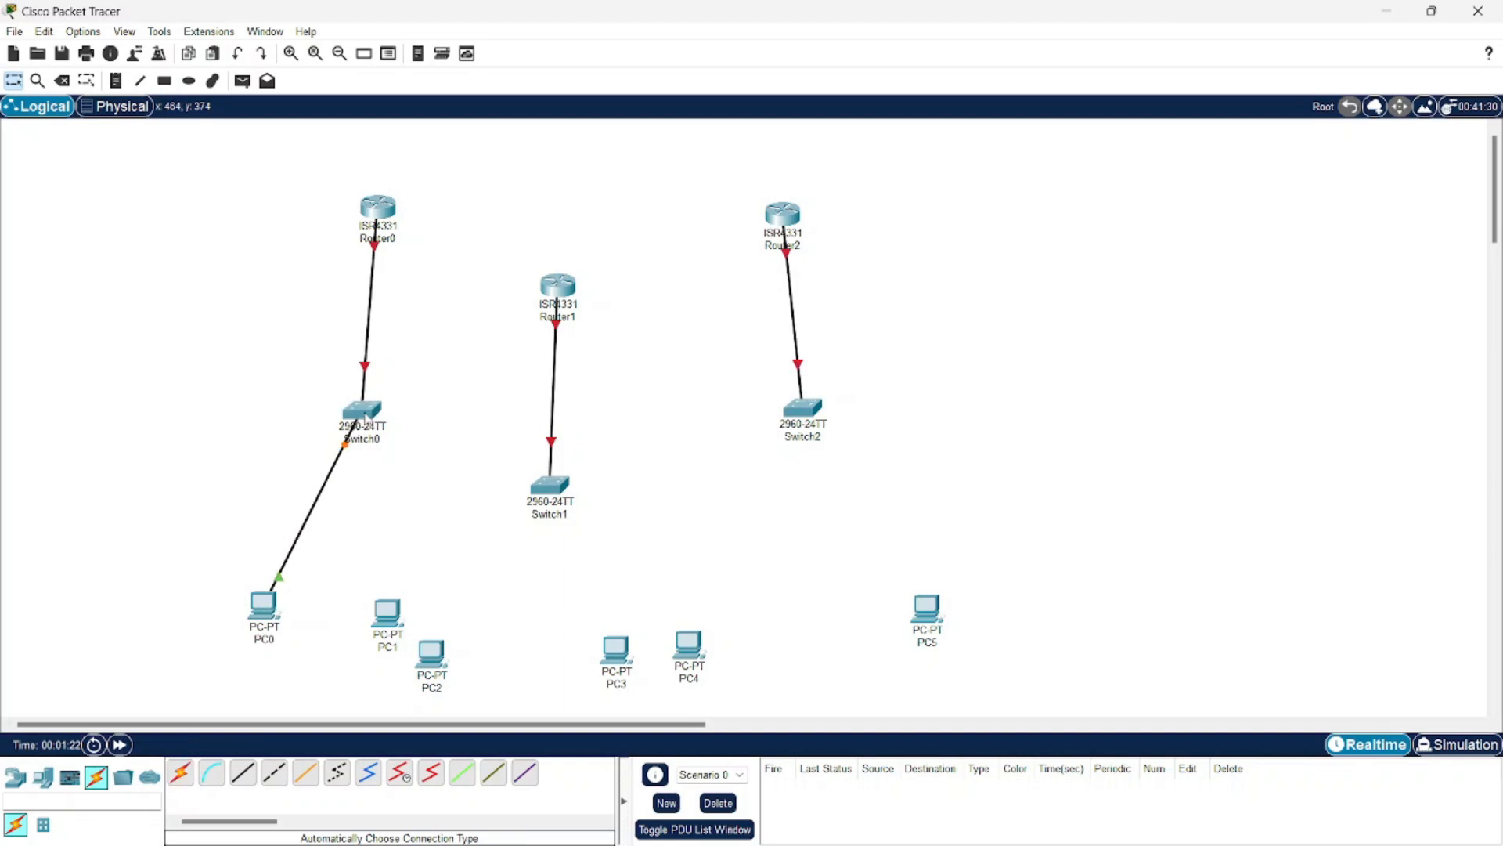
click(180, 773)
click(389, 608)
click(366, 411)
Step: Connect PC2 and PC3 to Switch1 using the automatically chosen connection type
click(180, 774)
click(430, 654)
click(558, 490)
click(180, 774)
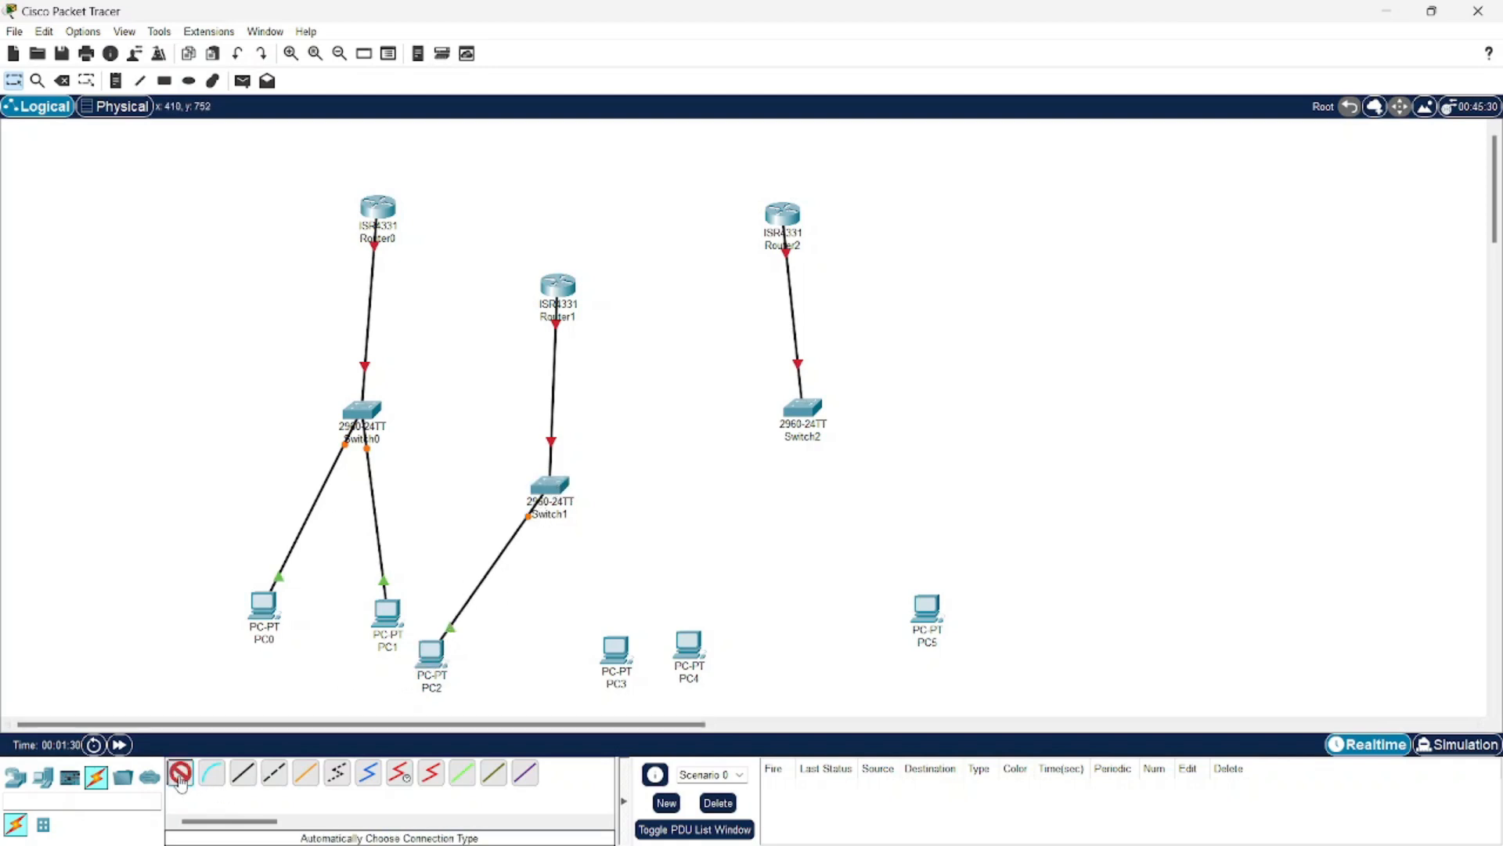
click(616, 652)
click(552, 490)
Step: Connect PC4 and PC5 to Switch2 using the automatically chosen connection type
click(179, 773)
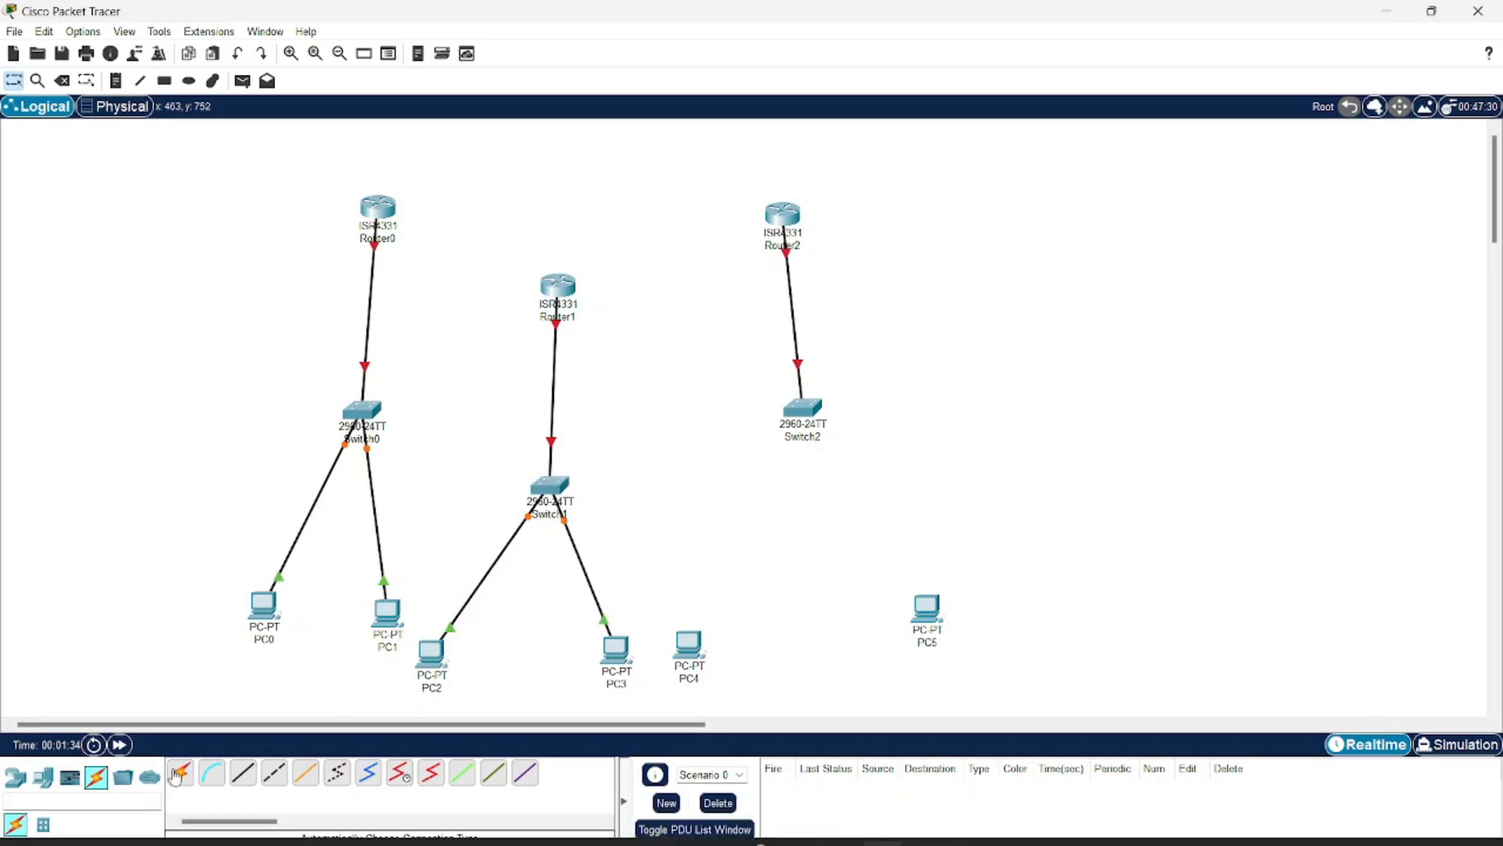
click(689, 646)
click(805, 406)
click(179, 773)
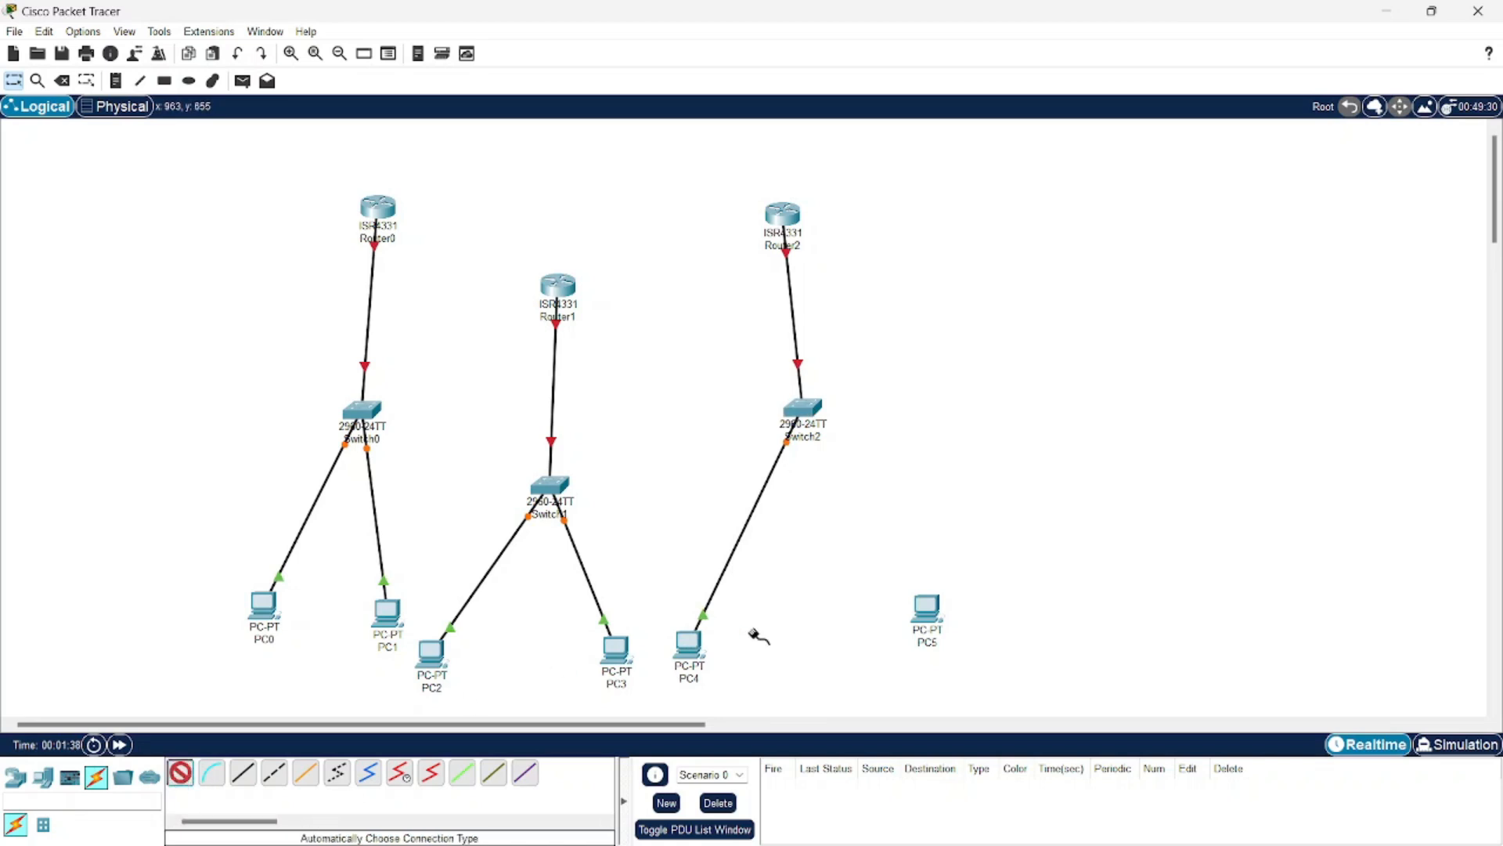
click(924, 607)
click(807, 409)
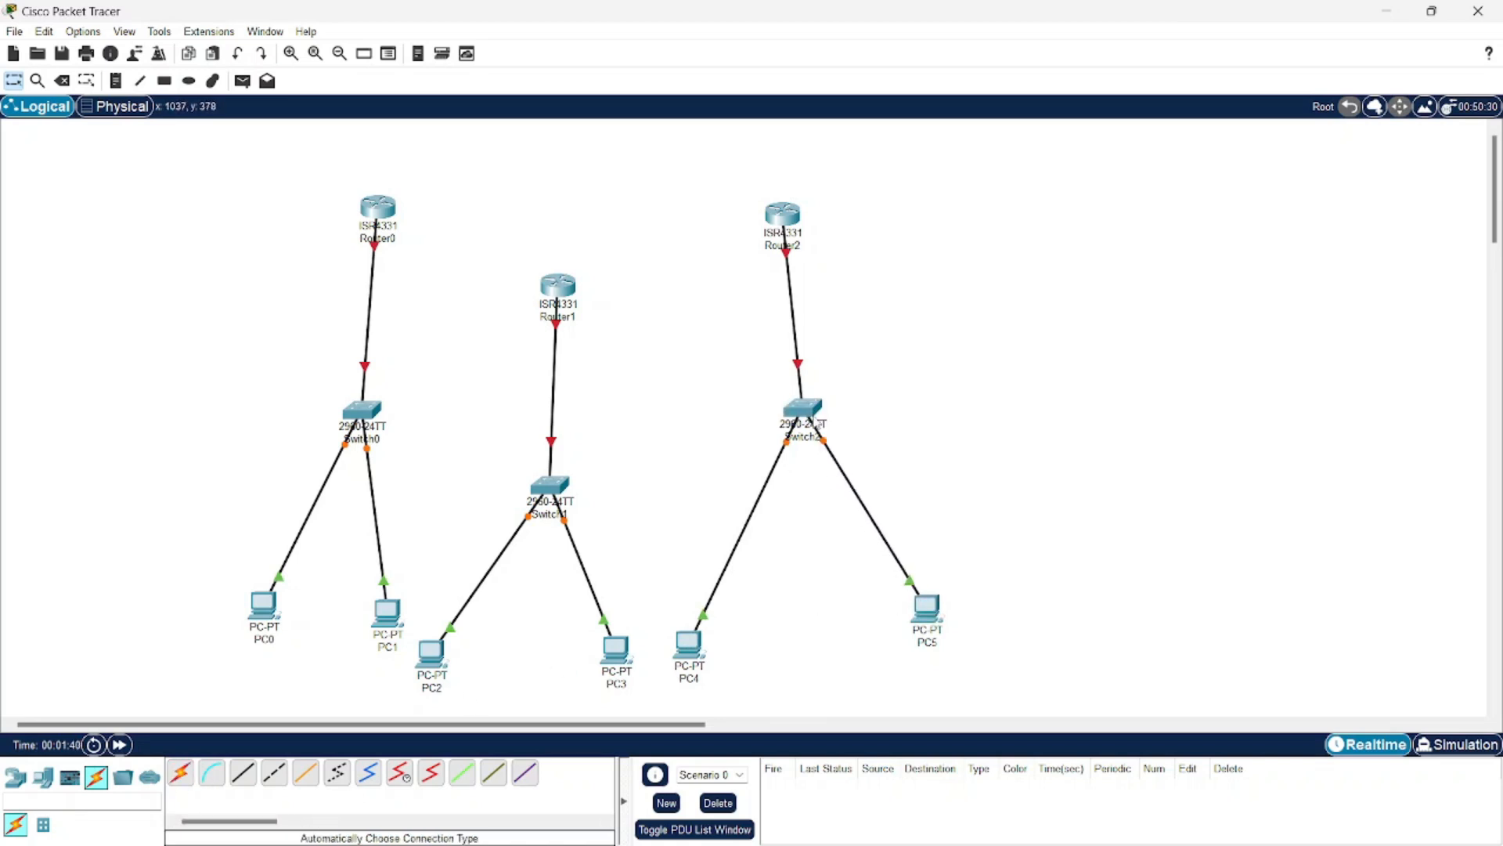
Step: Shift Router0, Switch0, PC0 and PC1 leftward, spreading the two PCs on either side below the switch
click(392, 221)
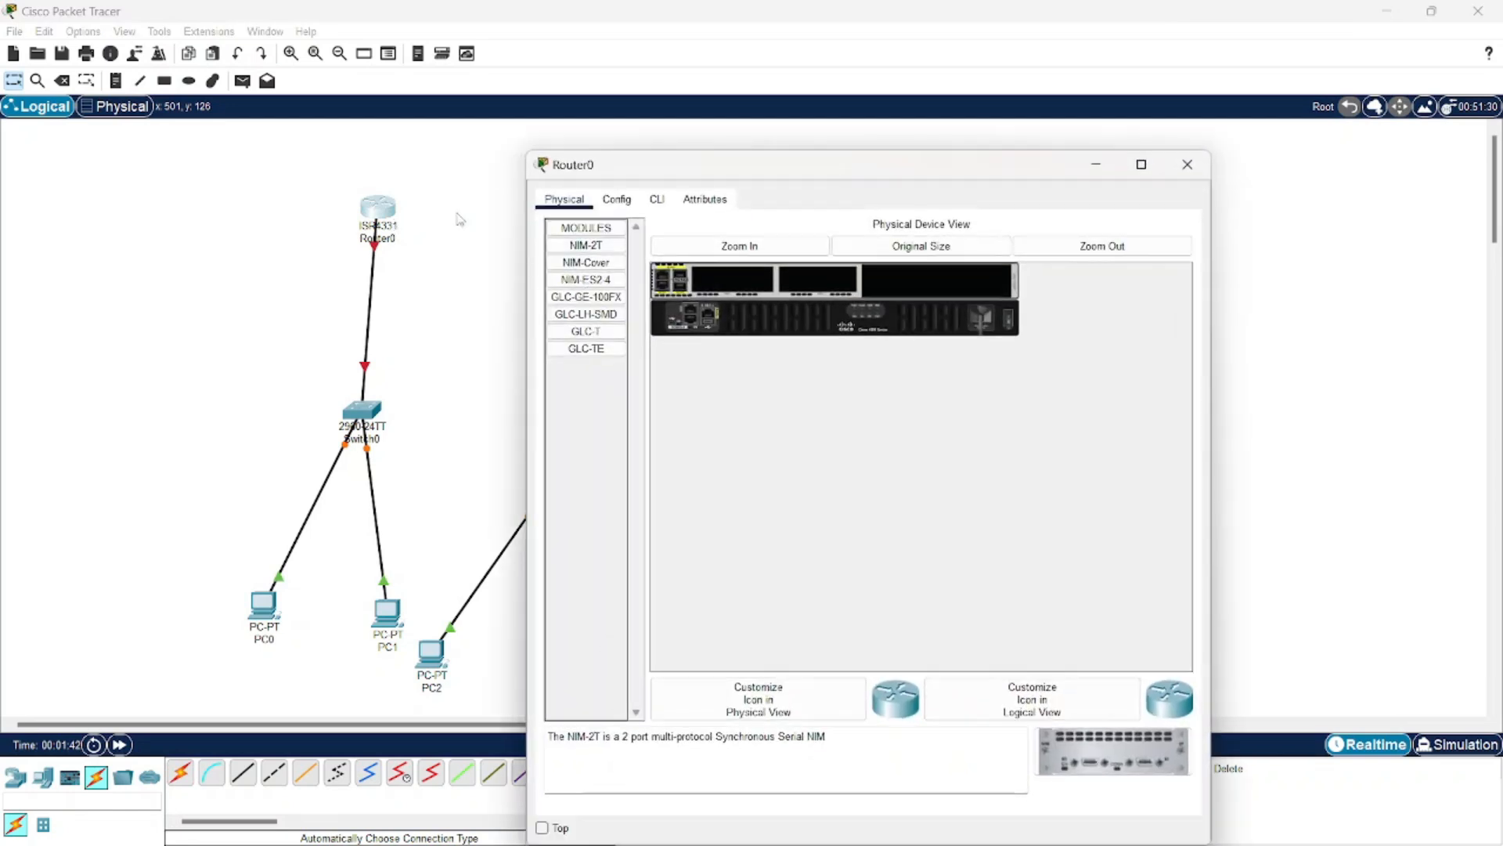
click(1187, 163)
drag(382, 227, 253, 218)
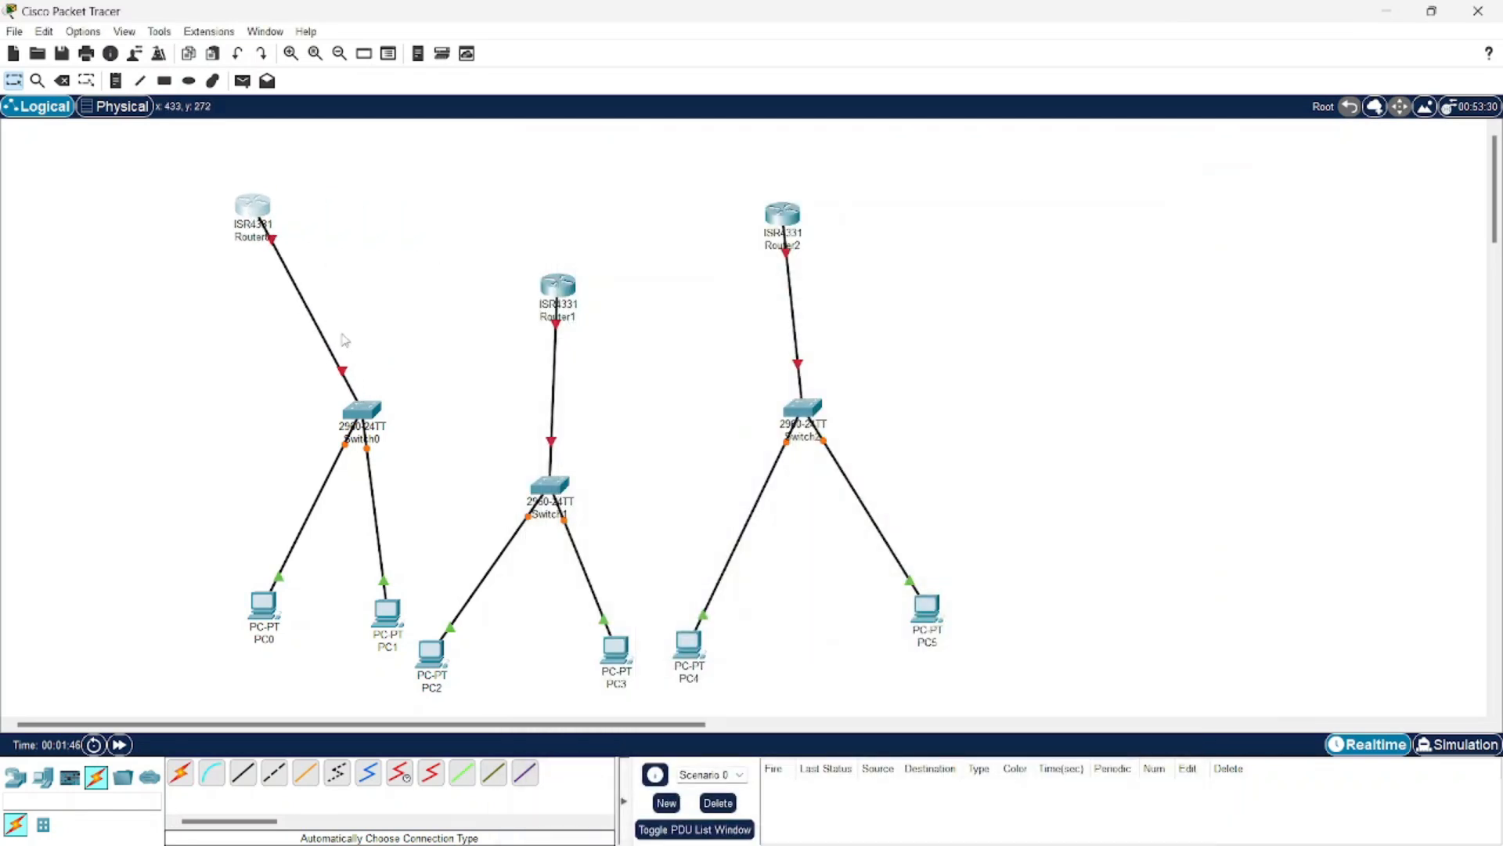
drag(362, 411, 248, 408)
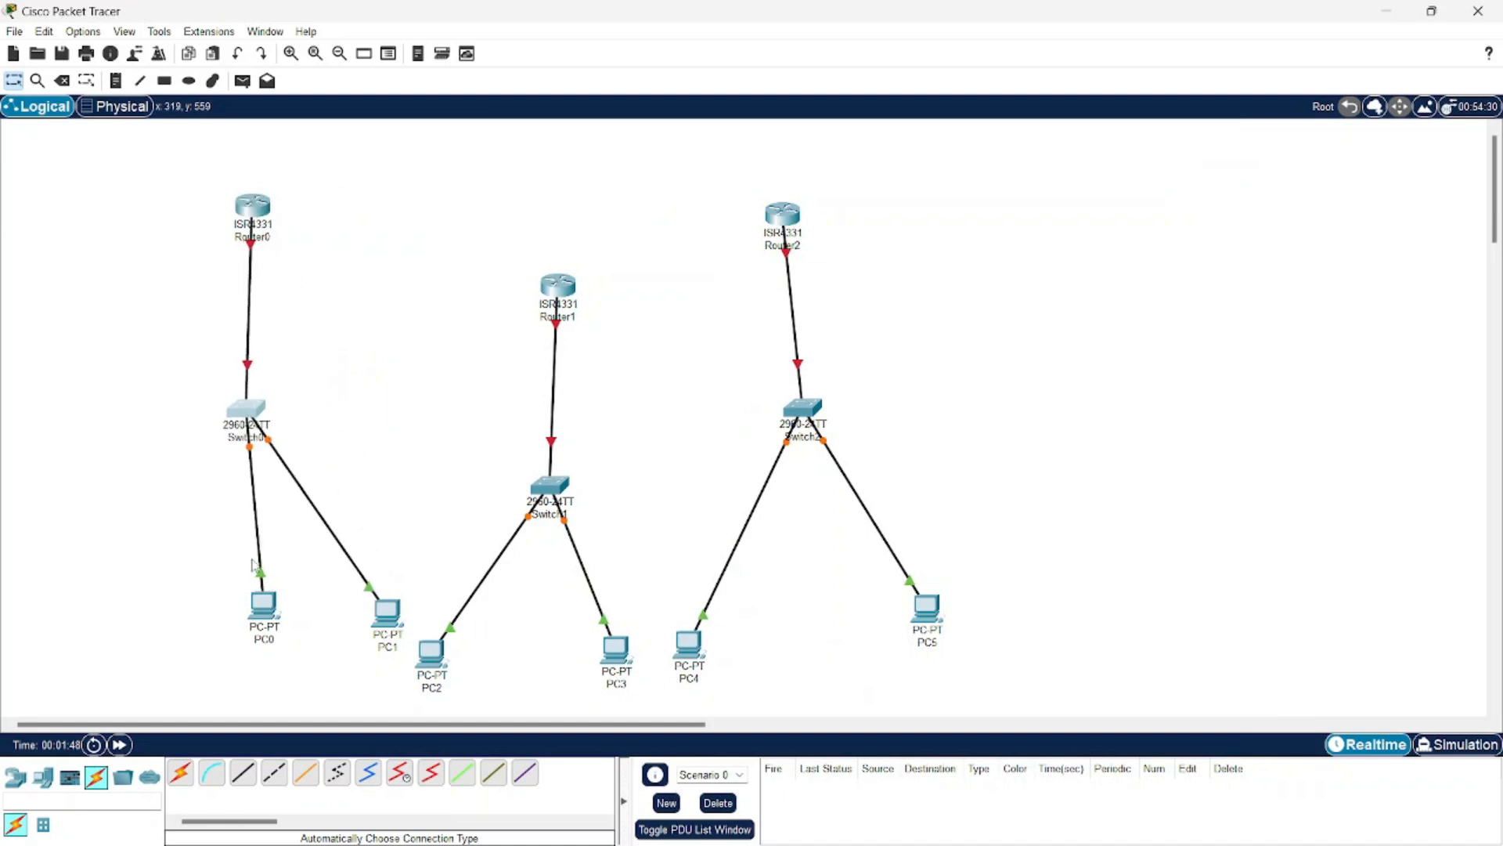
drag(263, 605, 121, 583)
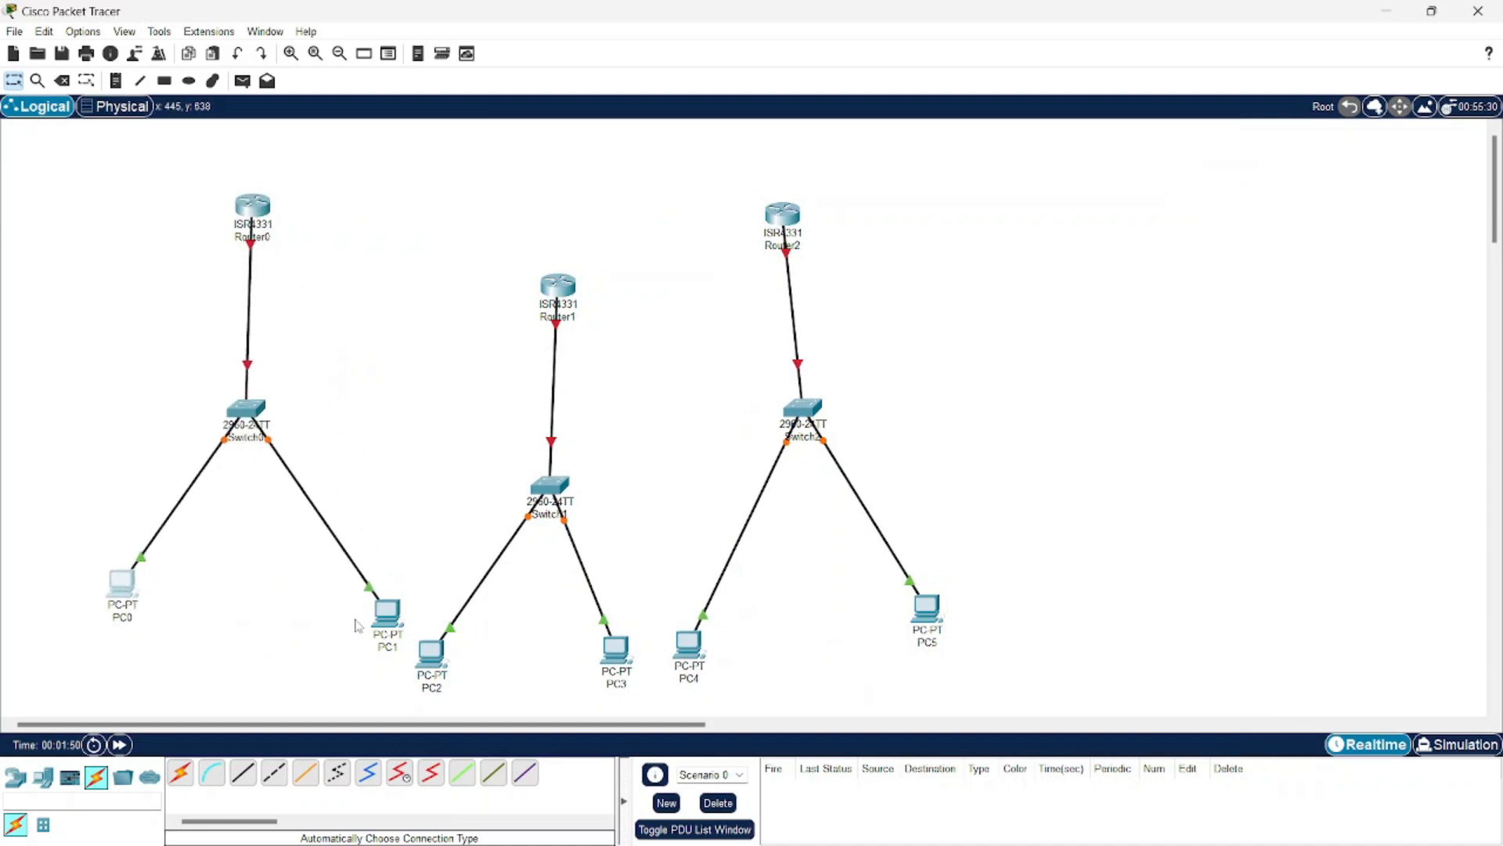
drag(386, 612, 318, 589)
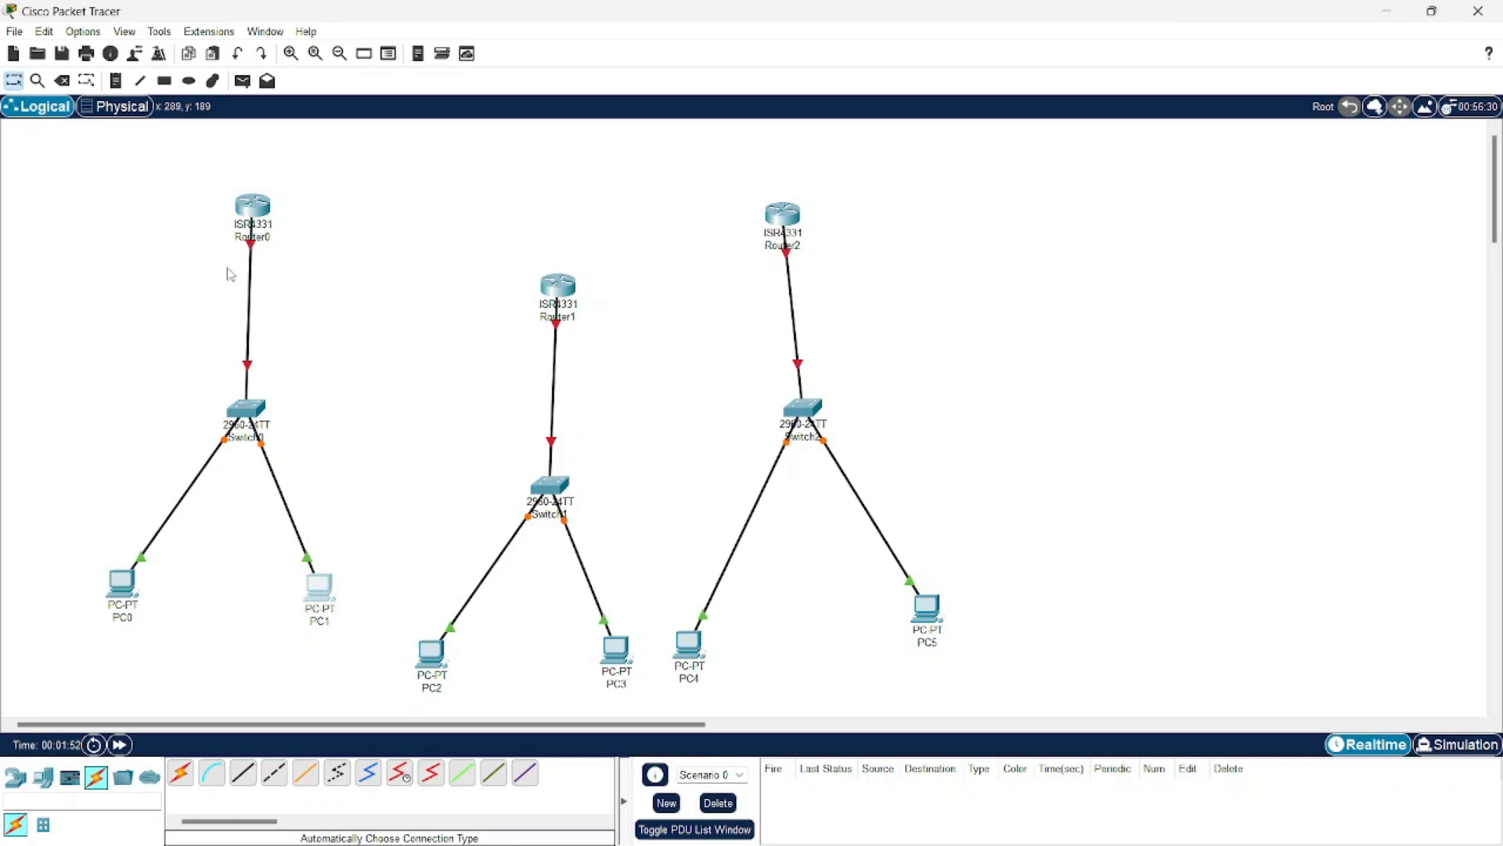
Step: Install a NIM-2T serial module in the second NIM slot of Router0
click(252, 206)
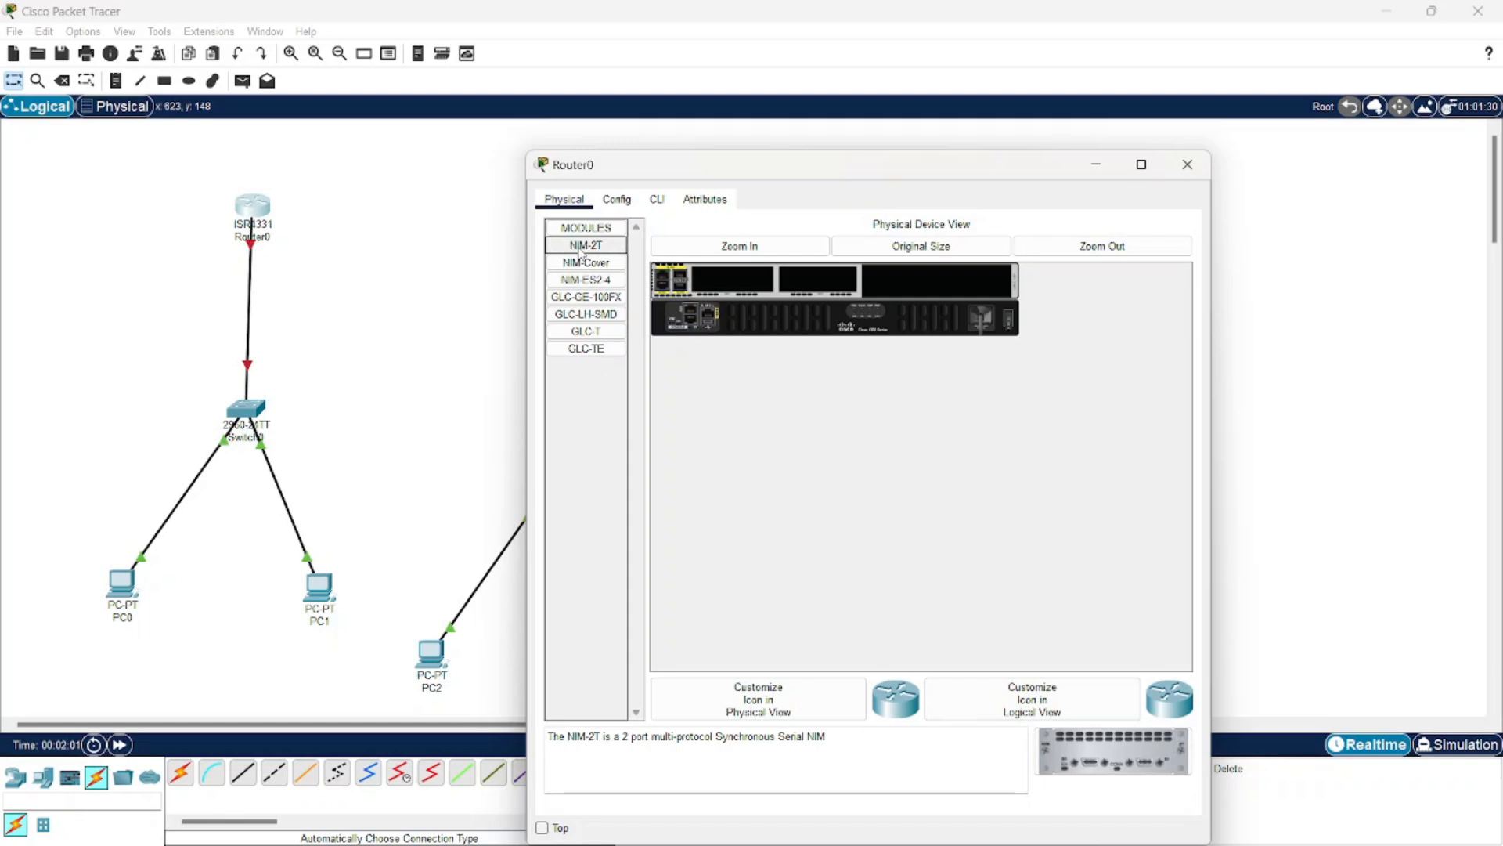
drag(1127, 758, 819, 280)
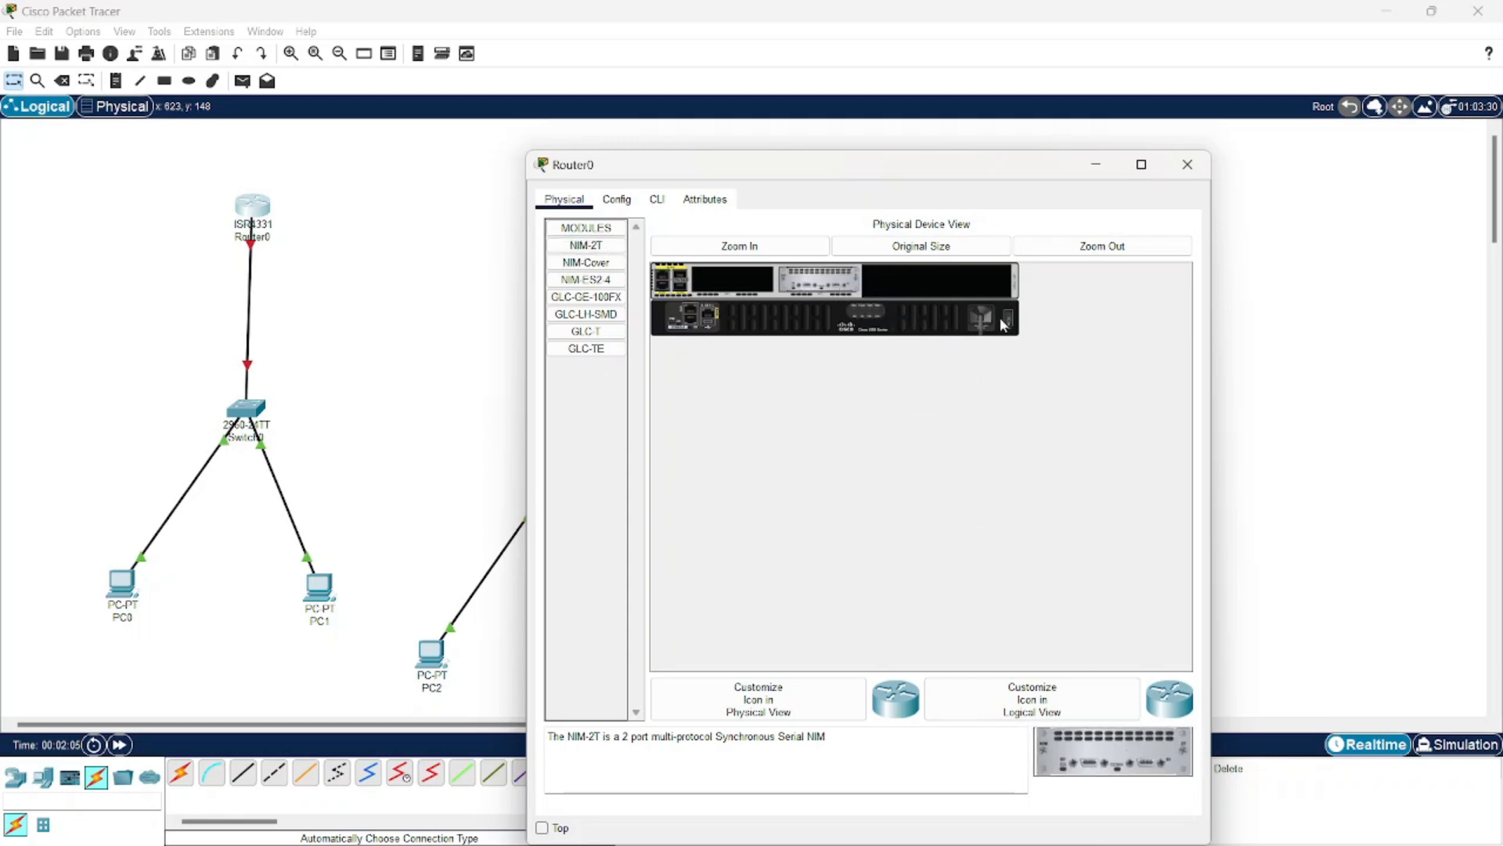
click(1188, 164)
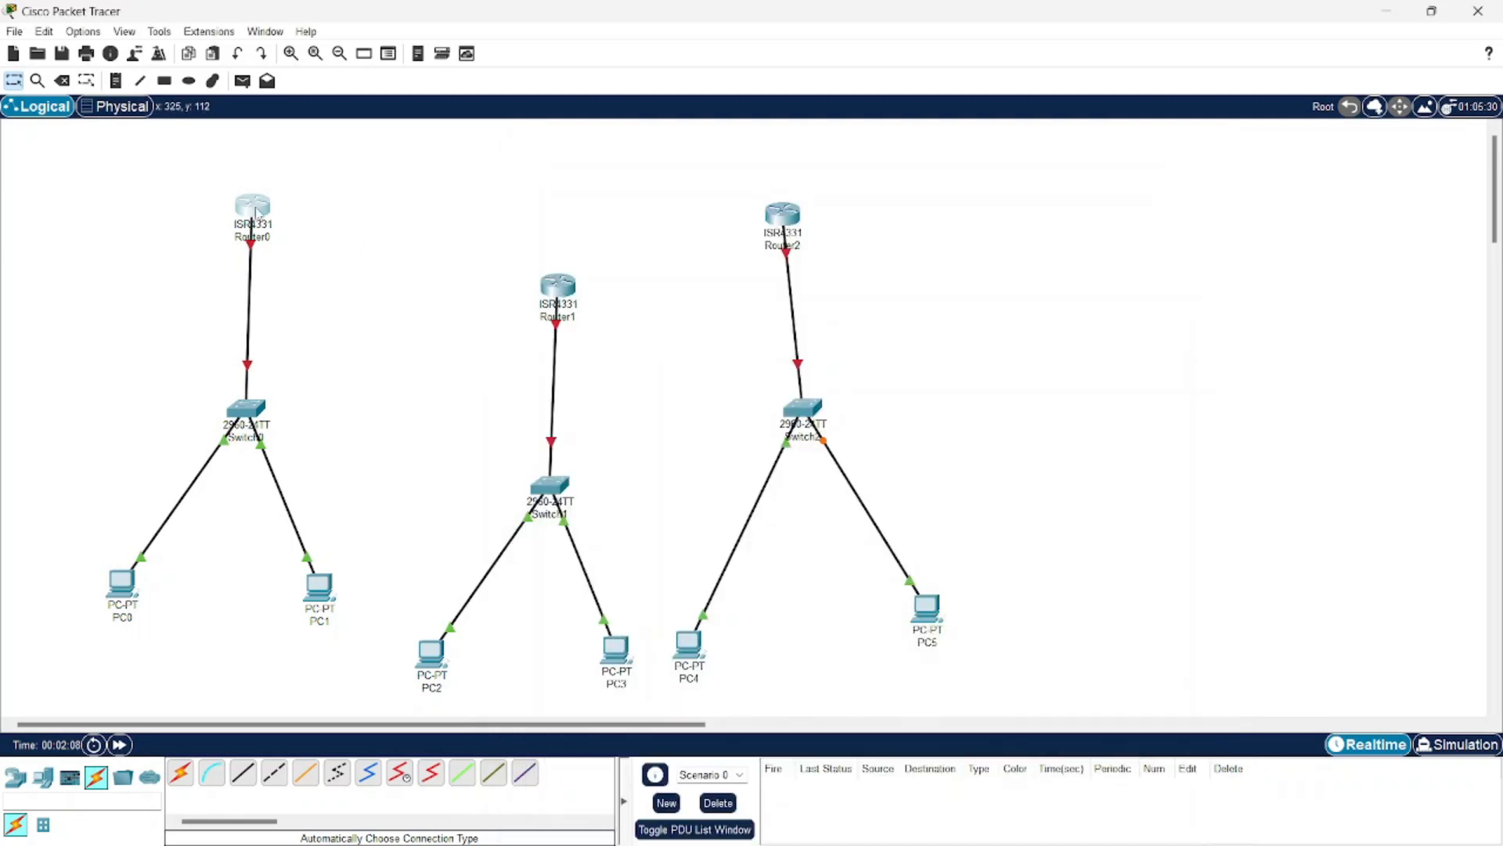
mouse_move(256, 211)
Step: Install a NIM-2T serial module in the second NIM slot of Router1
mouse_move(554, 294)
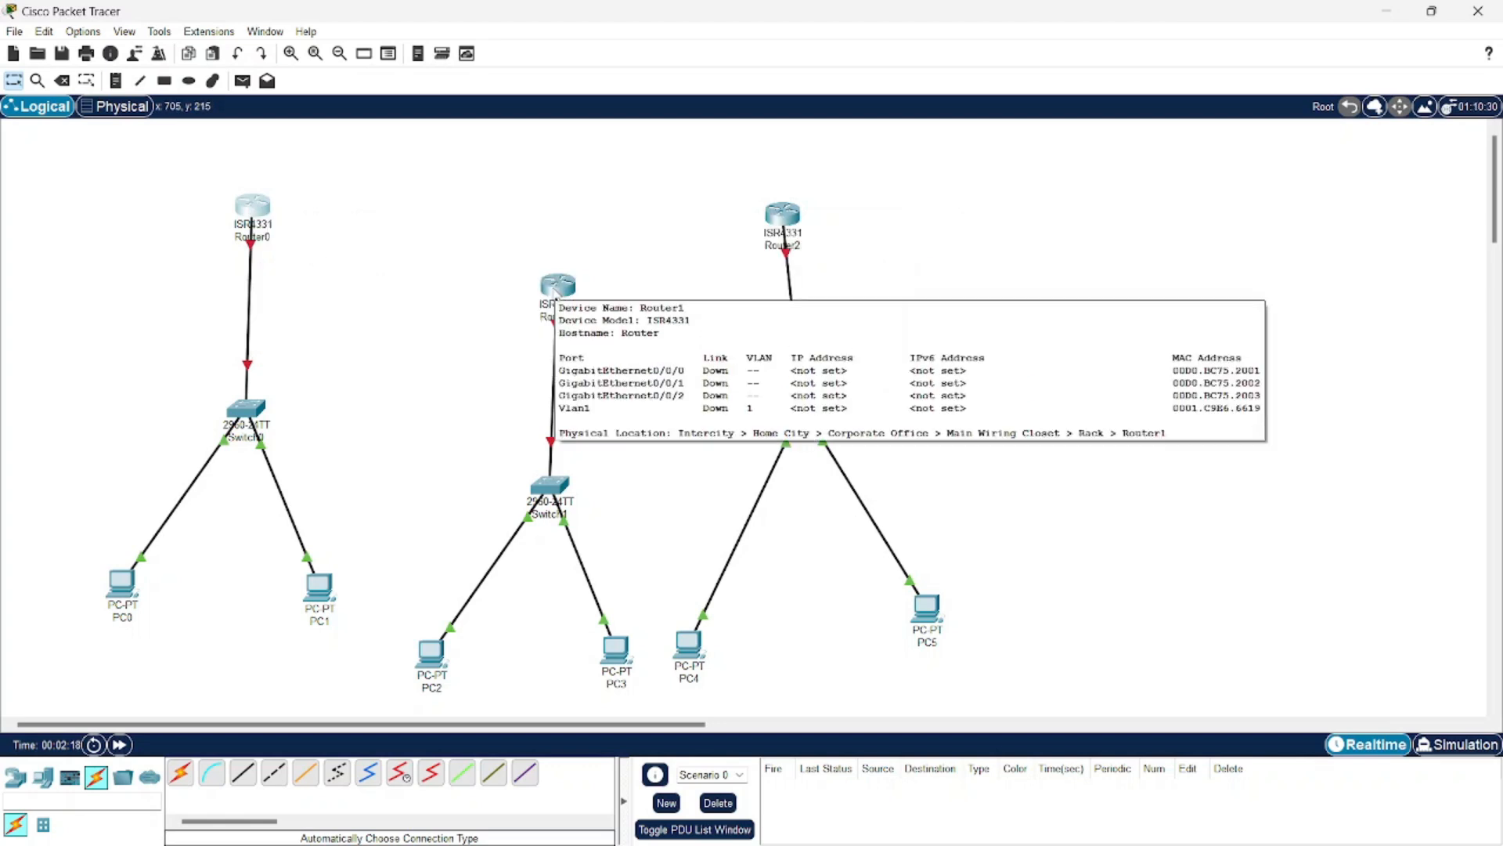
click(556, 288)
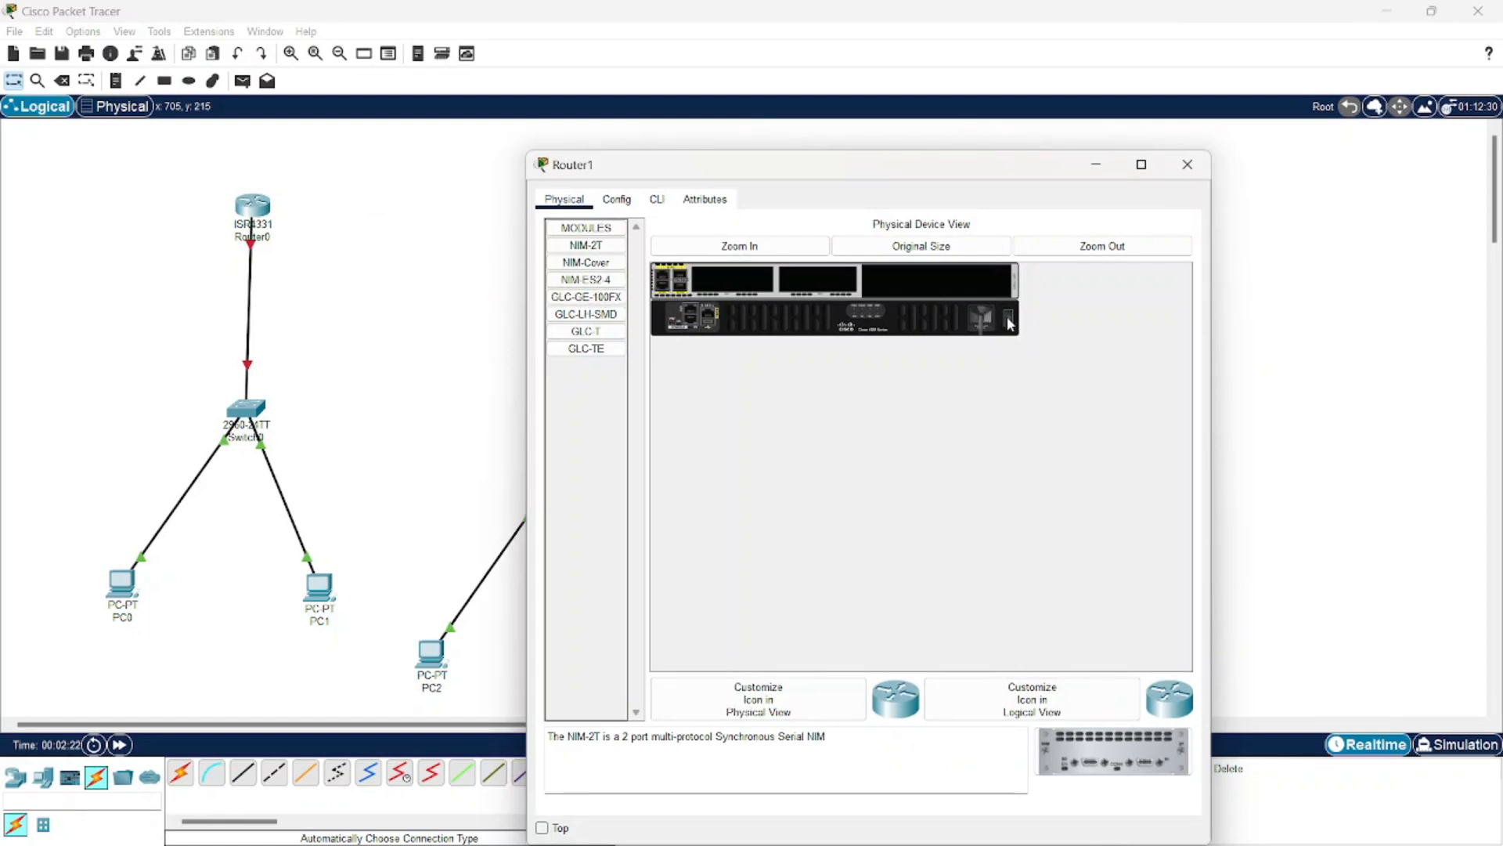
drag(1112, 752, 831, 284)
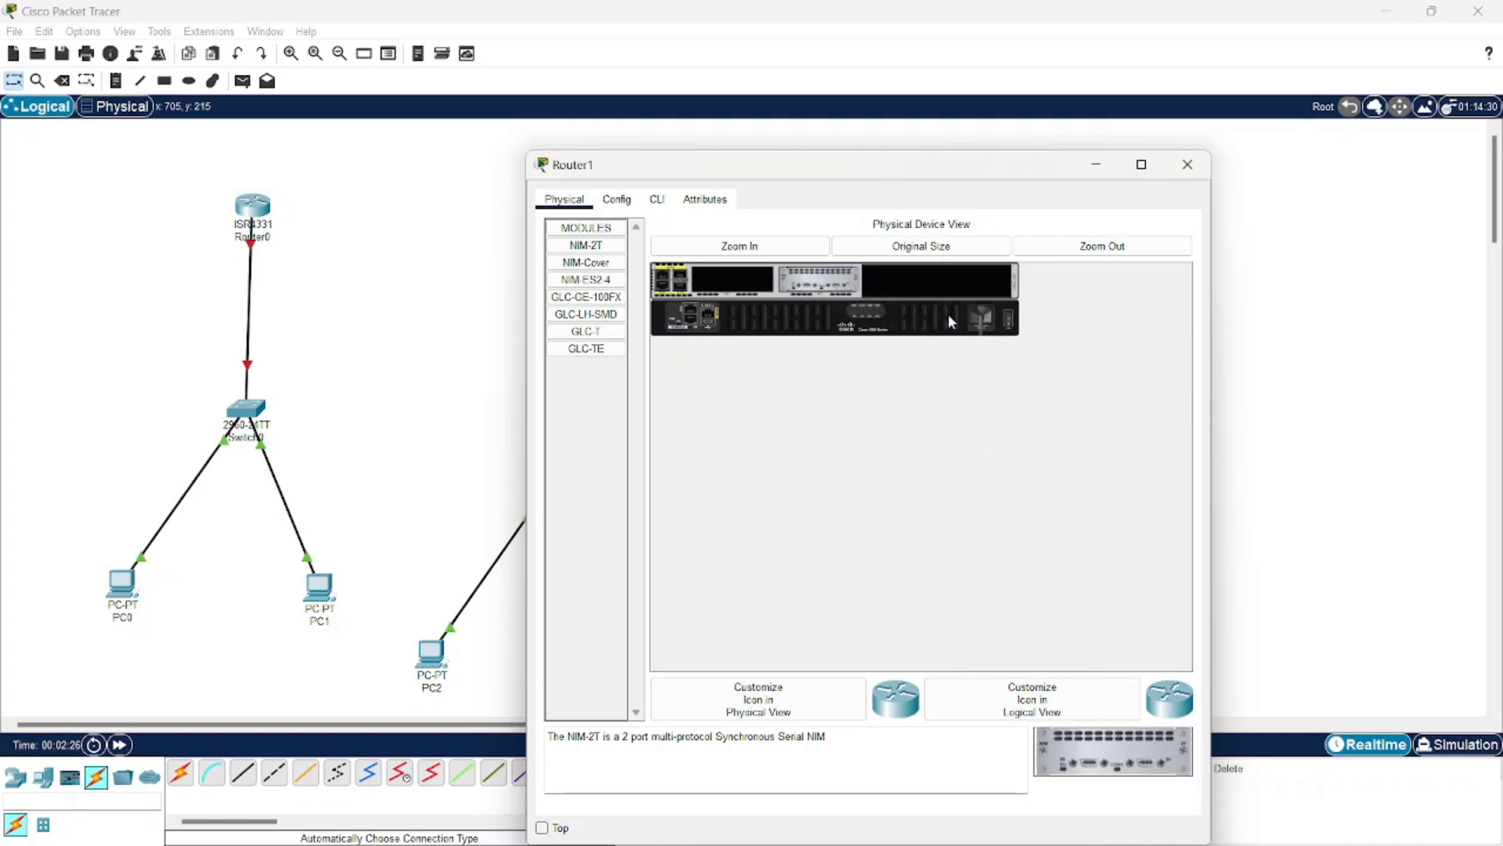
click(1187, 164)
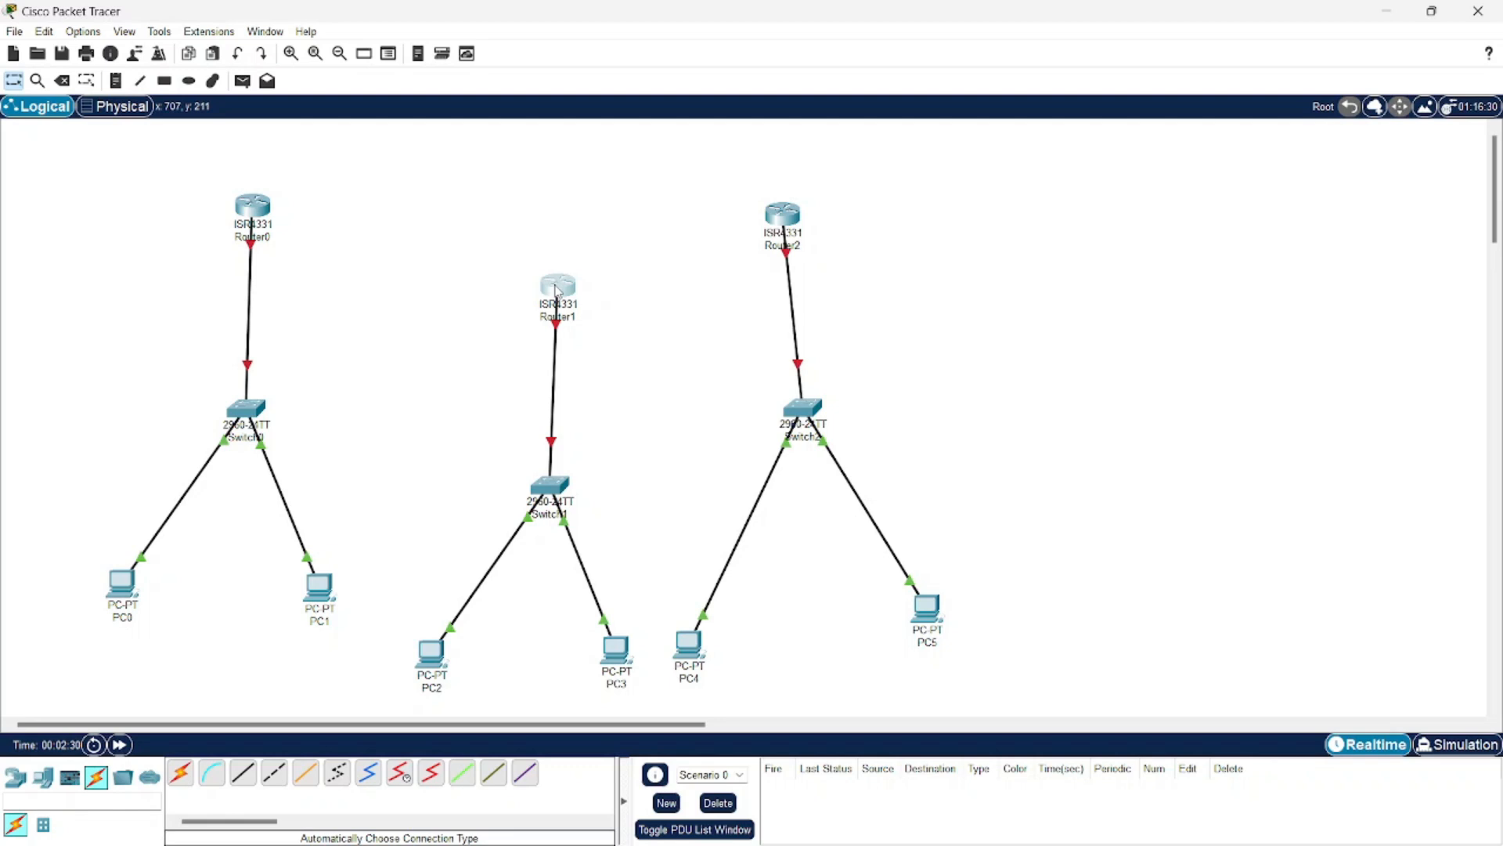
mouse_move(558, 291)
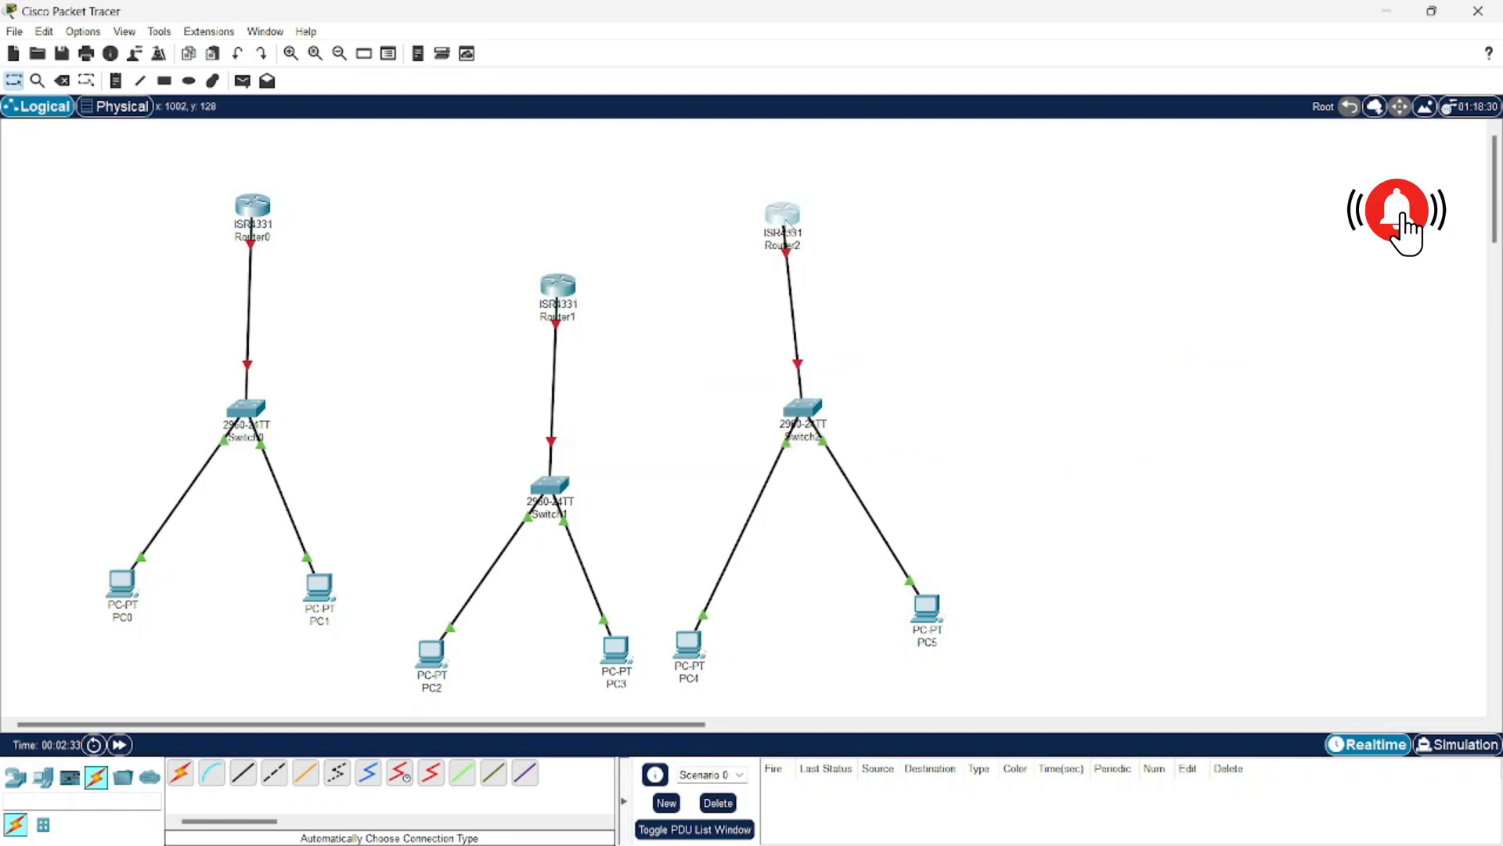
Step: Install a NIM-2T serial module in the second NIM slot of Router2, and align Router1 vertically above Switch1
click(783, 213)
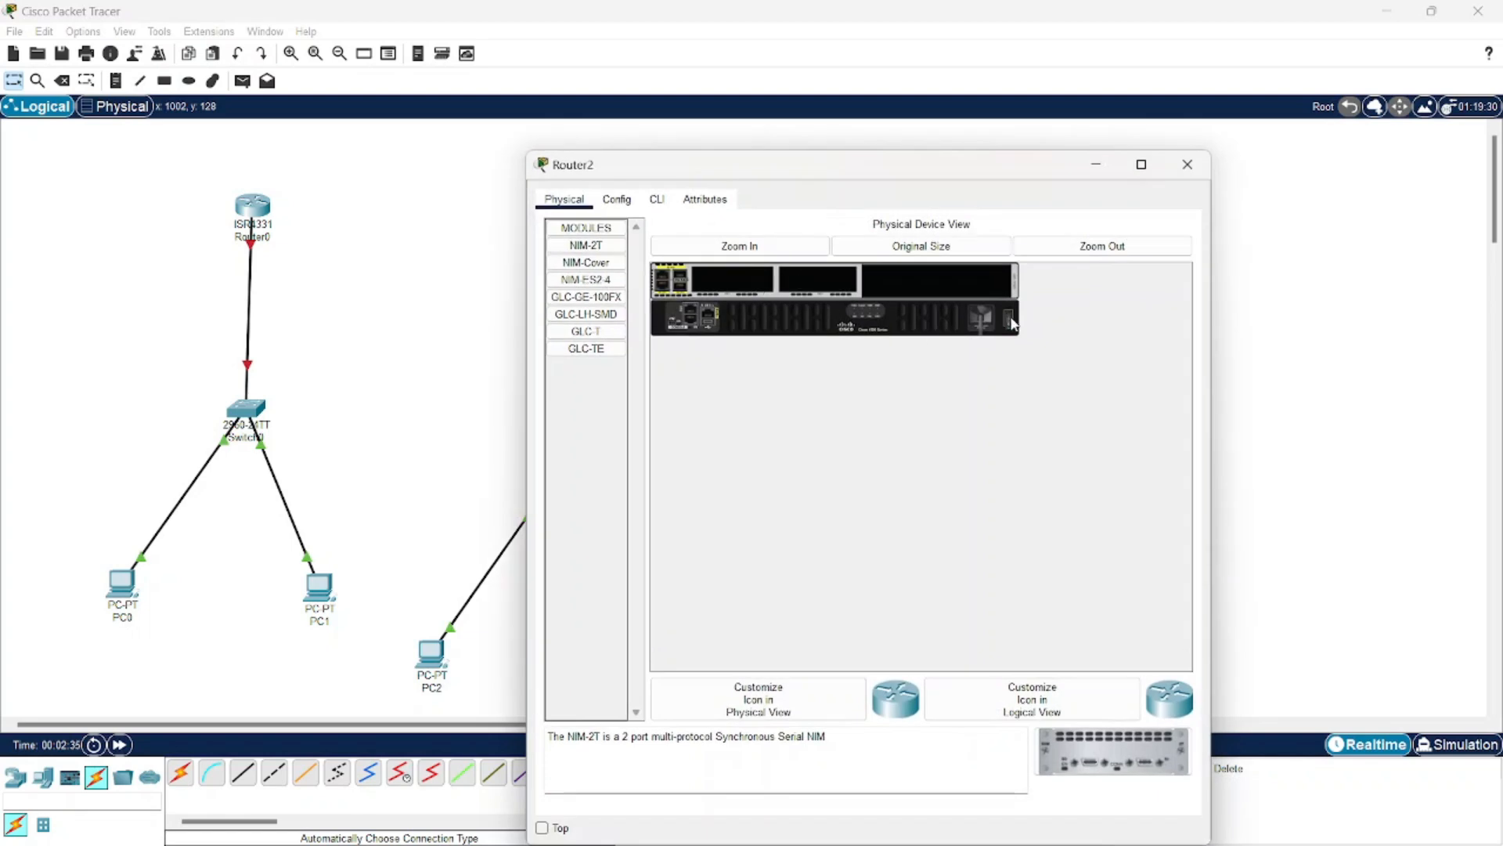
drag(1112, 752, 819, 286)
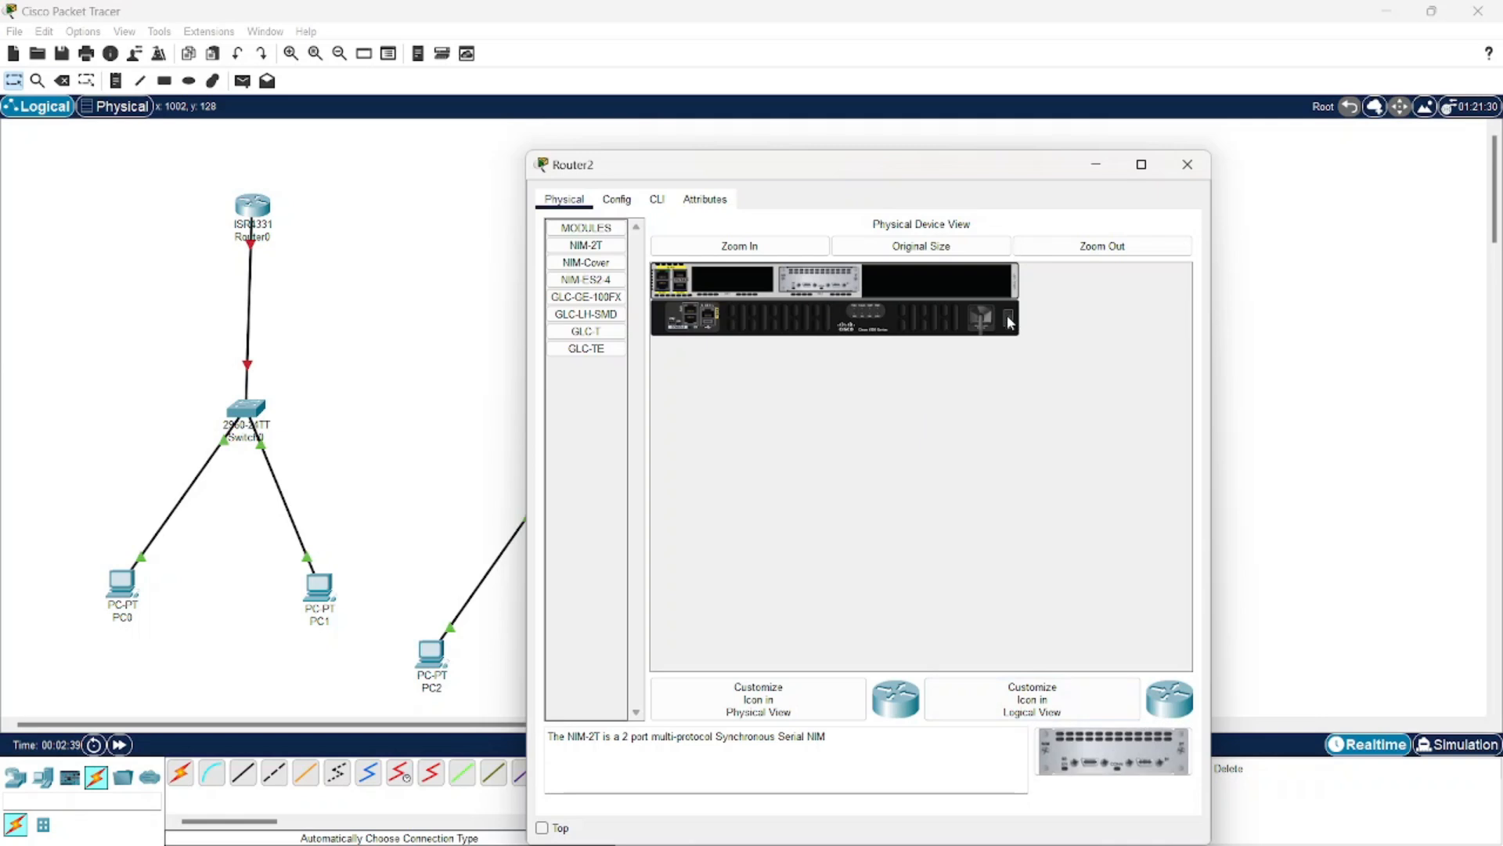
click(1187, 164)
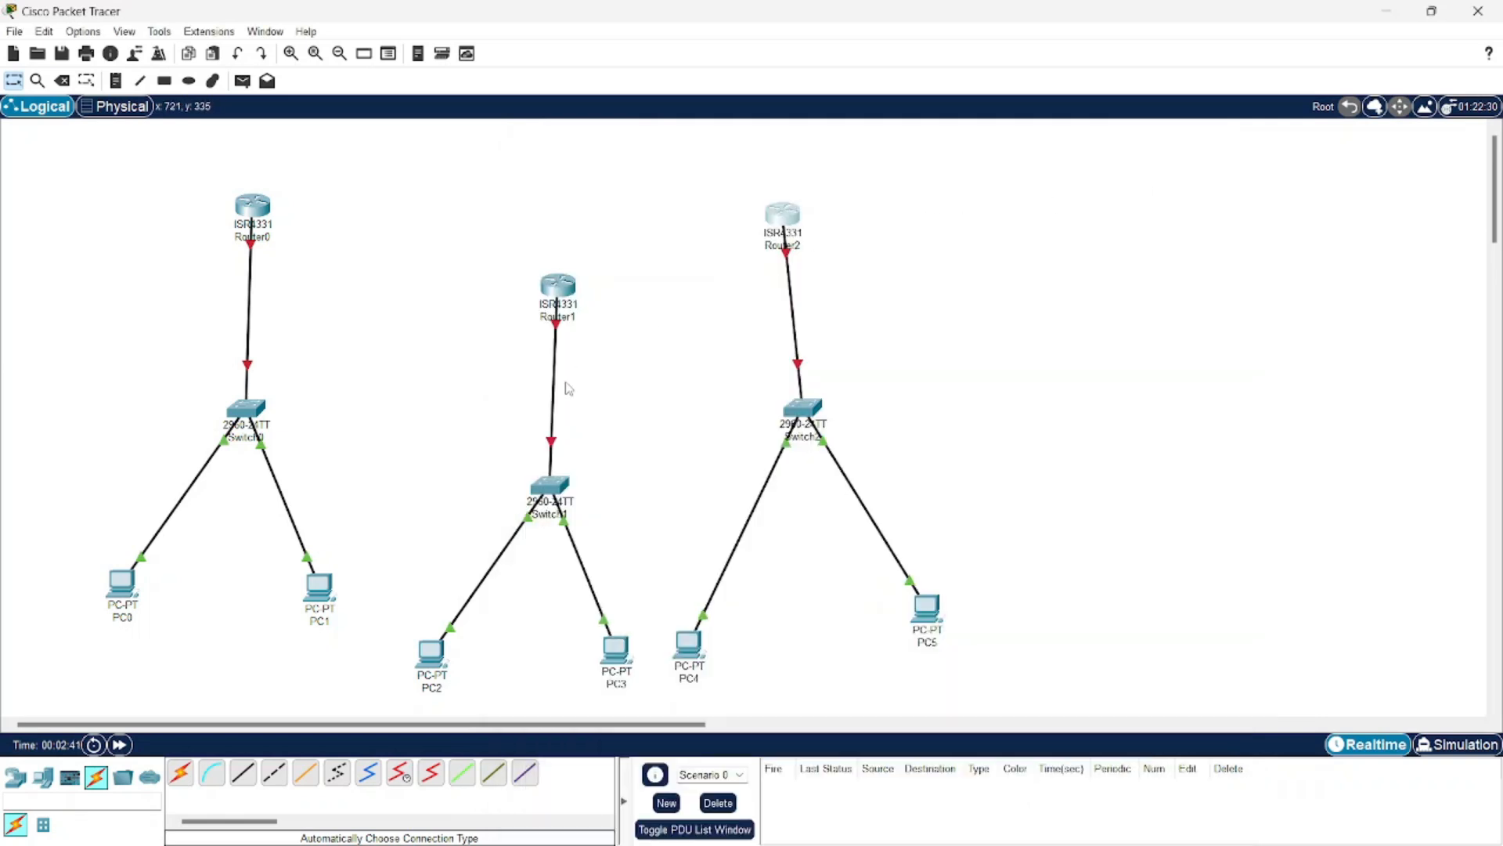
drag(564, 306, 555, 302)
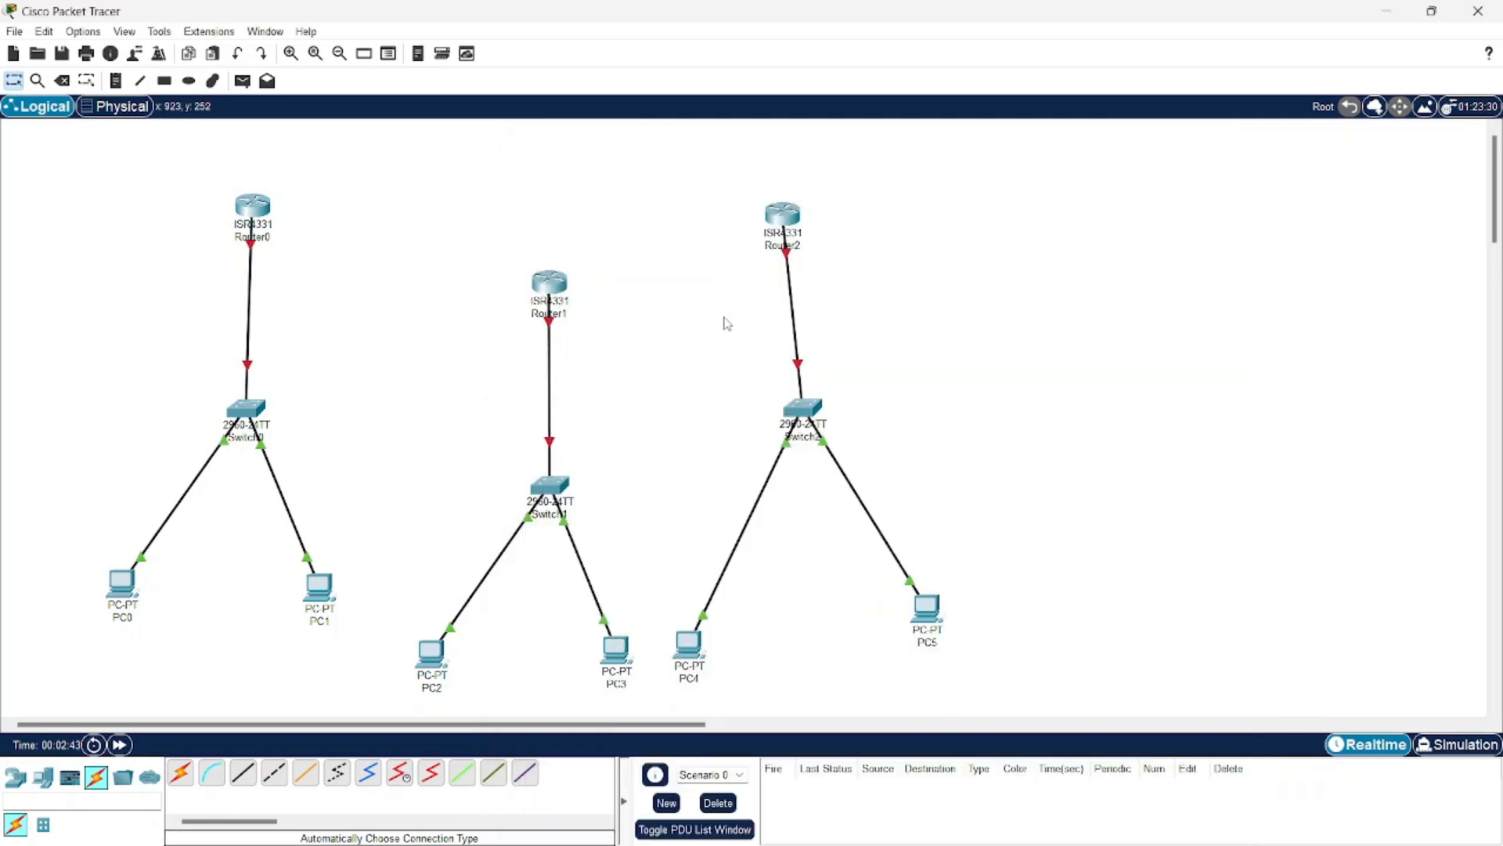
Step: Shift Router2, Switch2, PC4 and PC5 rightward, keeping the two PCs spread on either side below the switch
drag(775, 223, 852, 216)
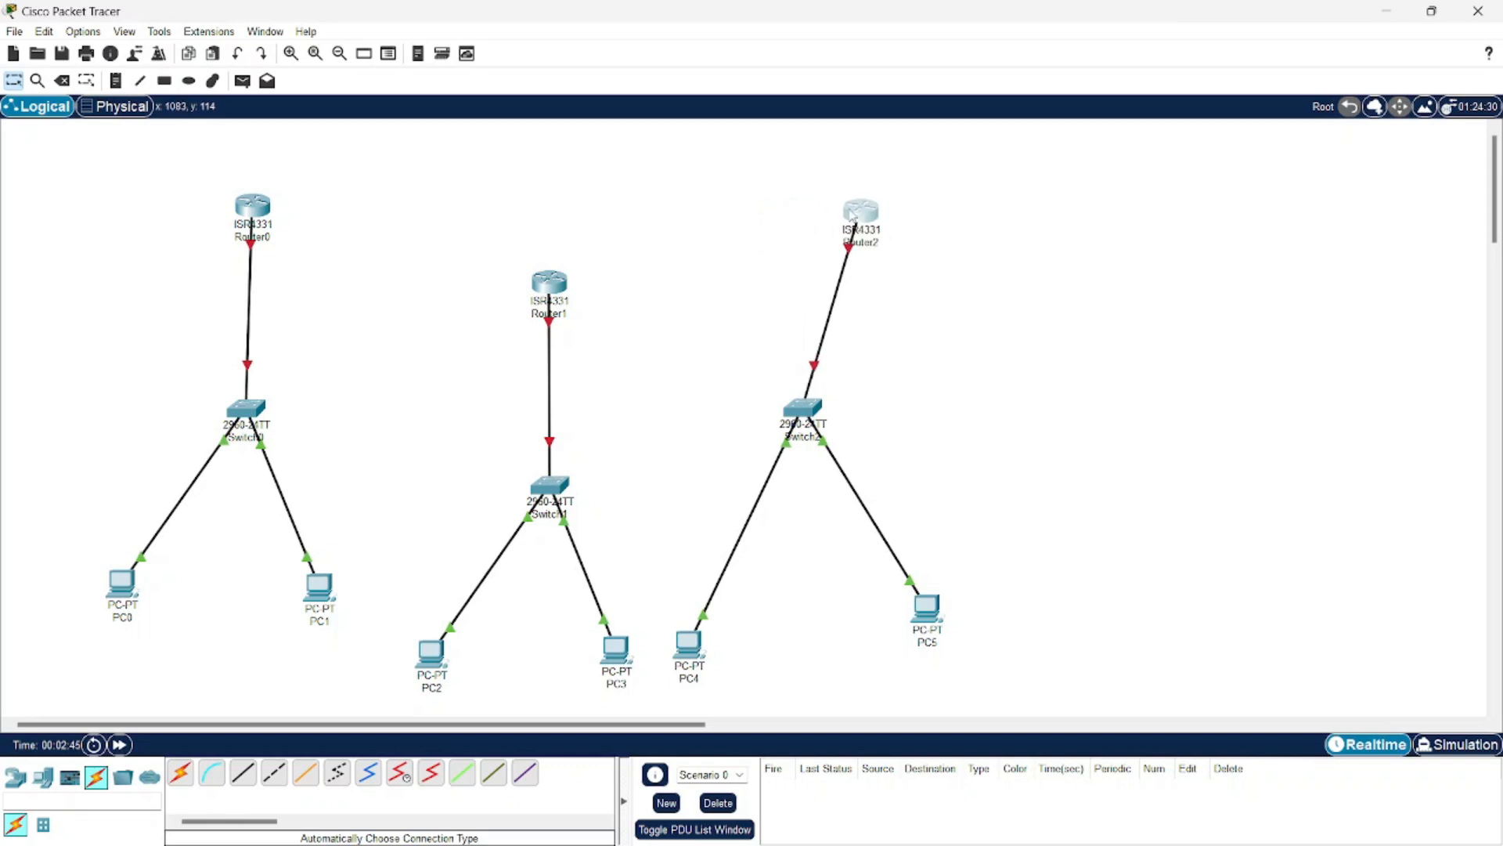
drag(805, 405, 880, 399)
drag(710, 646, 816, 599)
drag(936, 617, 995, 595)
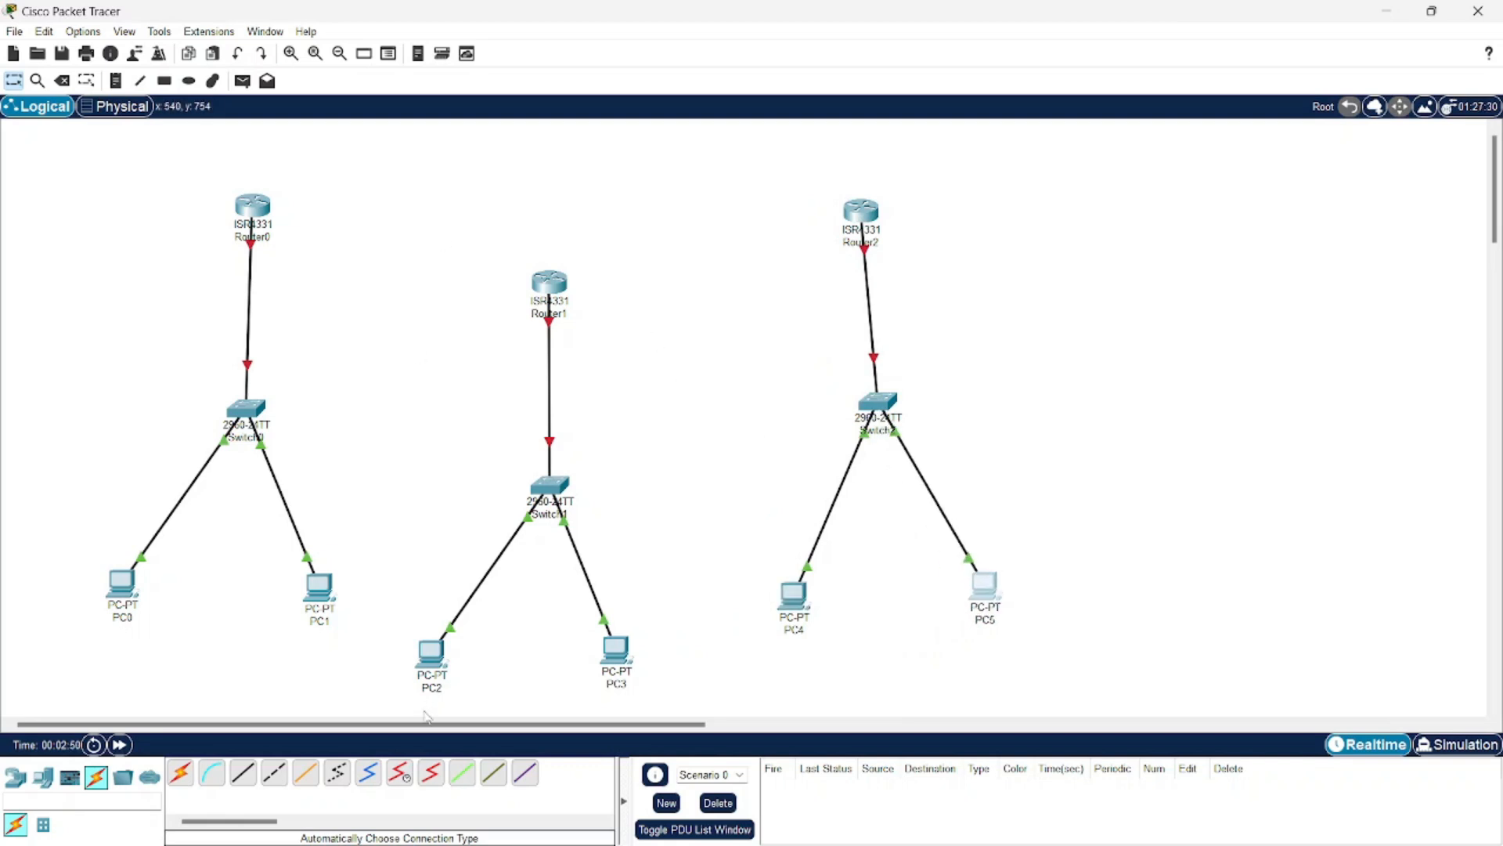
Step: Connect Serial0/2/0 of Router0 to Serial0/2/0 of Router1 with a Serial DTE cable
click(430, 773)
click(262, 205)
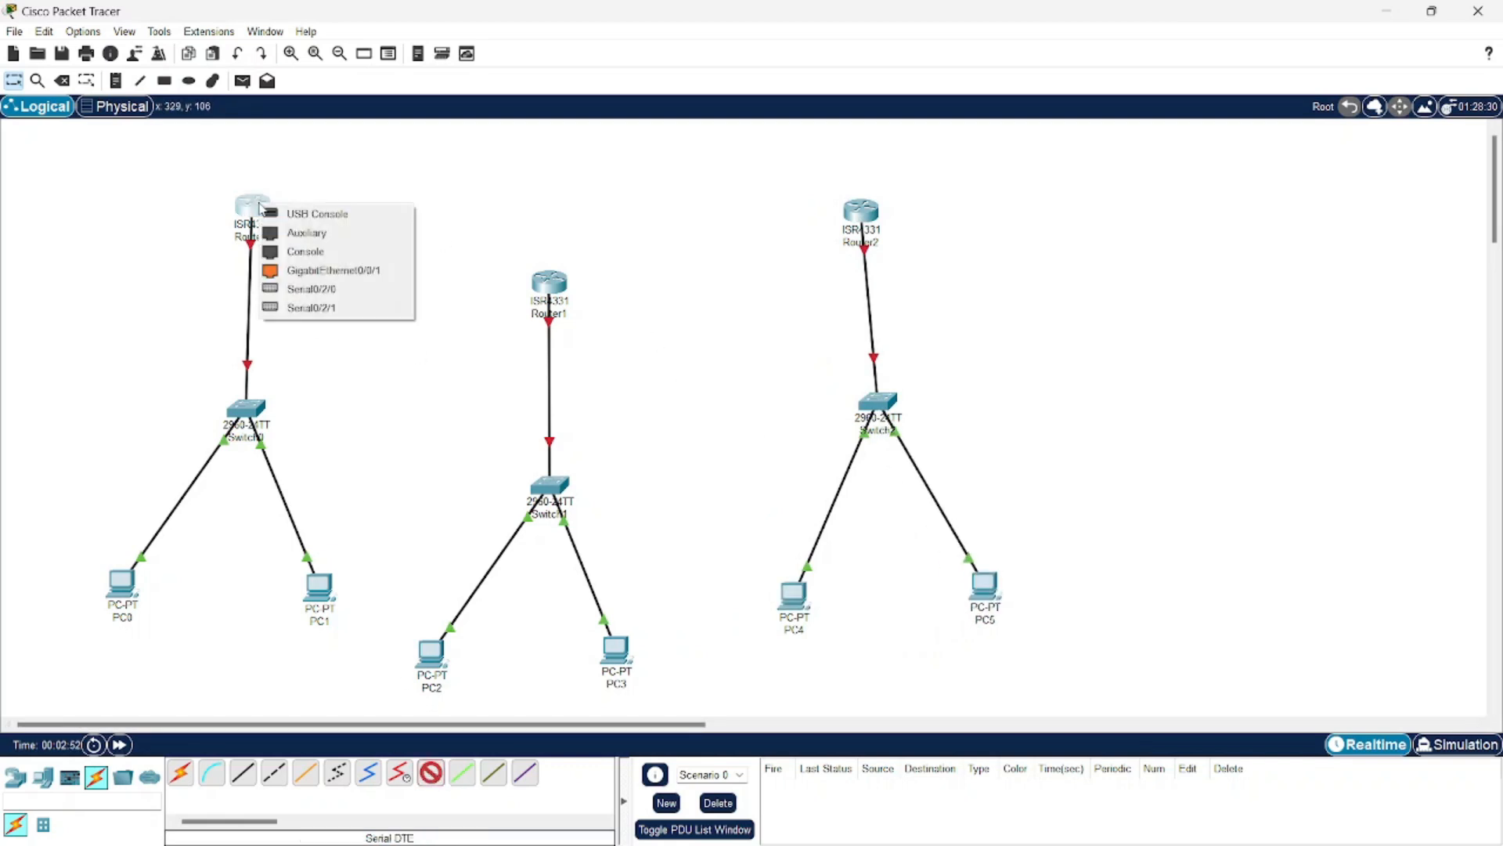
click(319, 289)
click(548, 284)
click(589, 379)
Step: Connect Serial0/2/1 of Router1 to Serial0/2/0 of Router2 with a Serial DTE cable
click(432, 773)
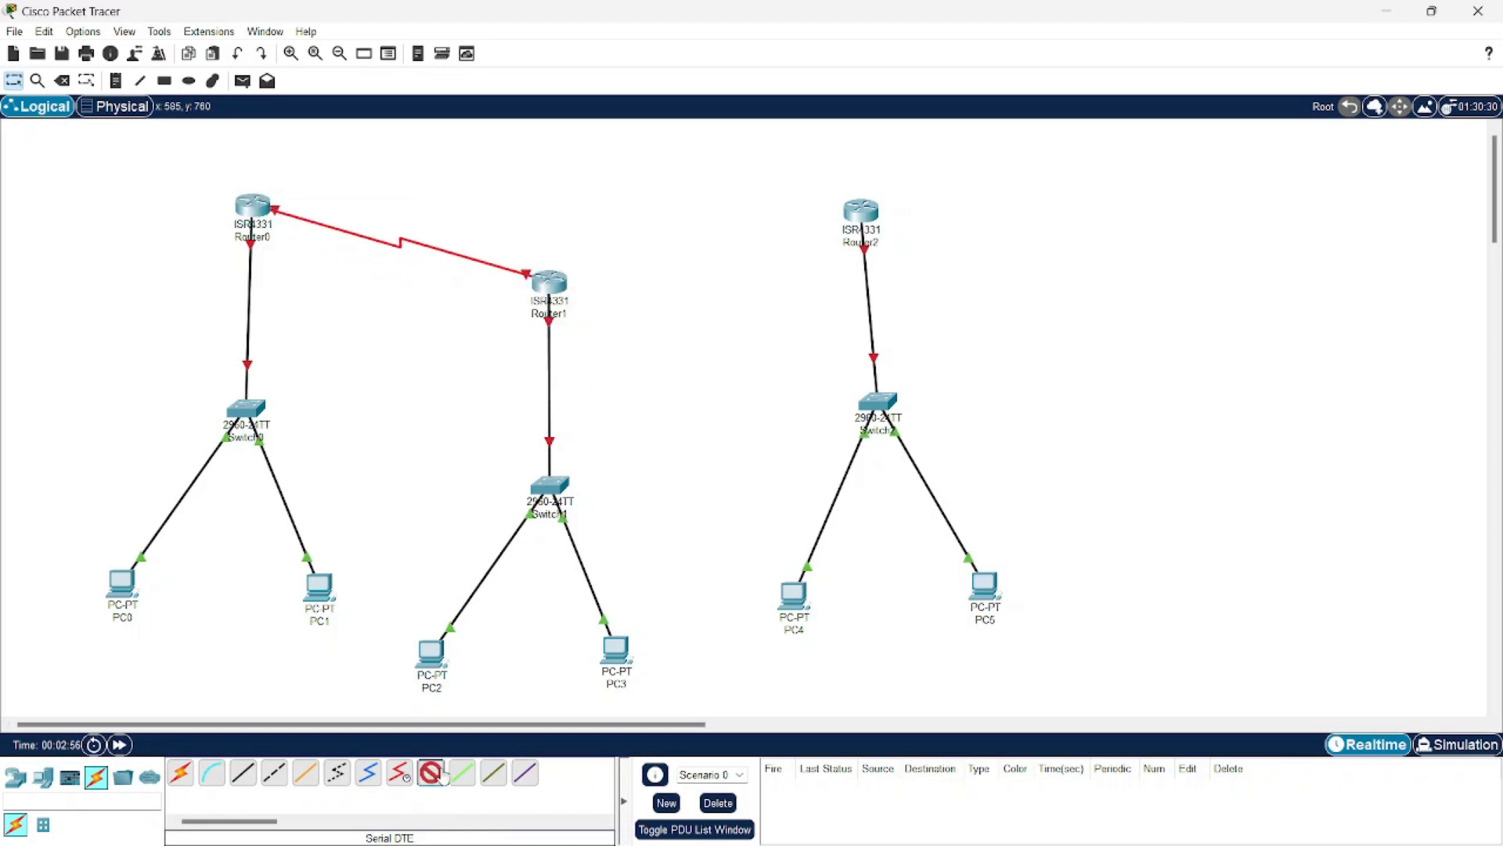
click(551, 290)
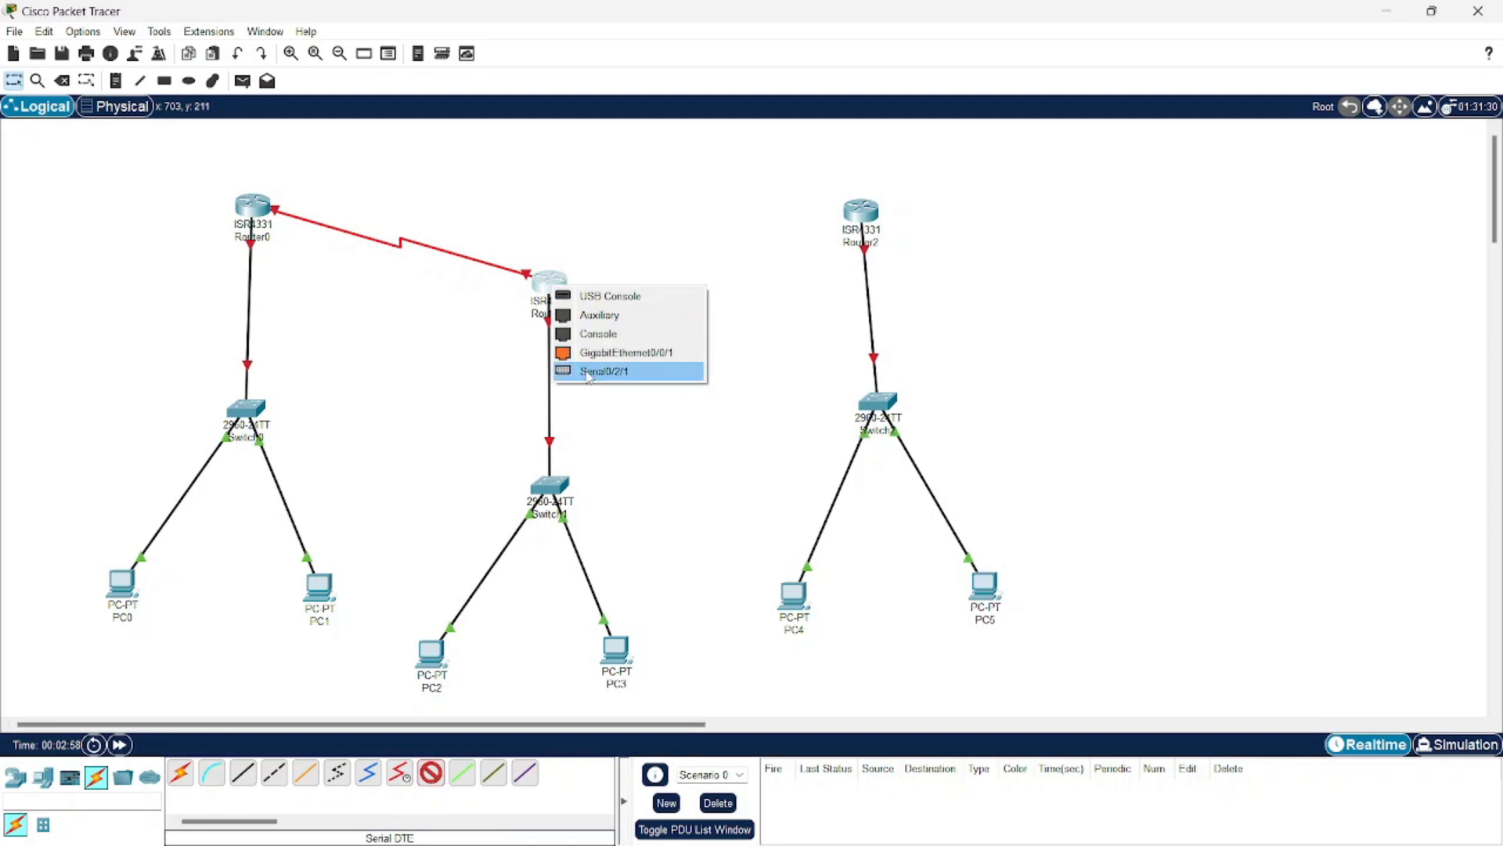
click(603, 371)
click(870, 210)
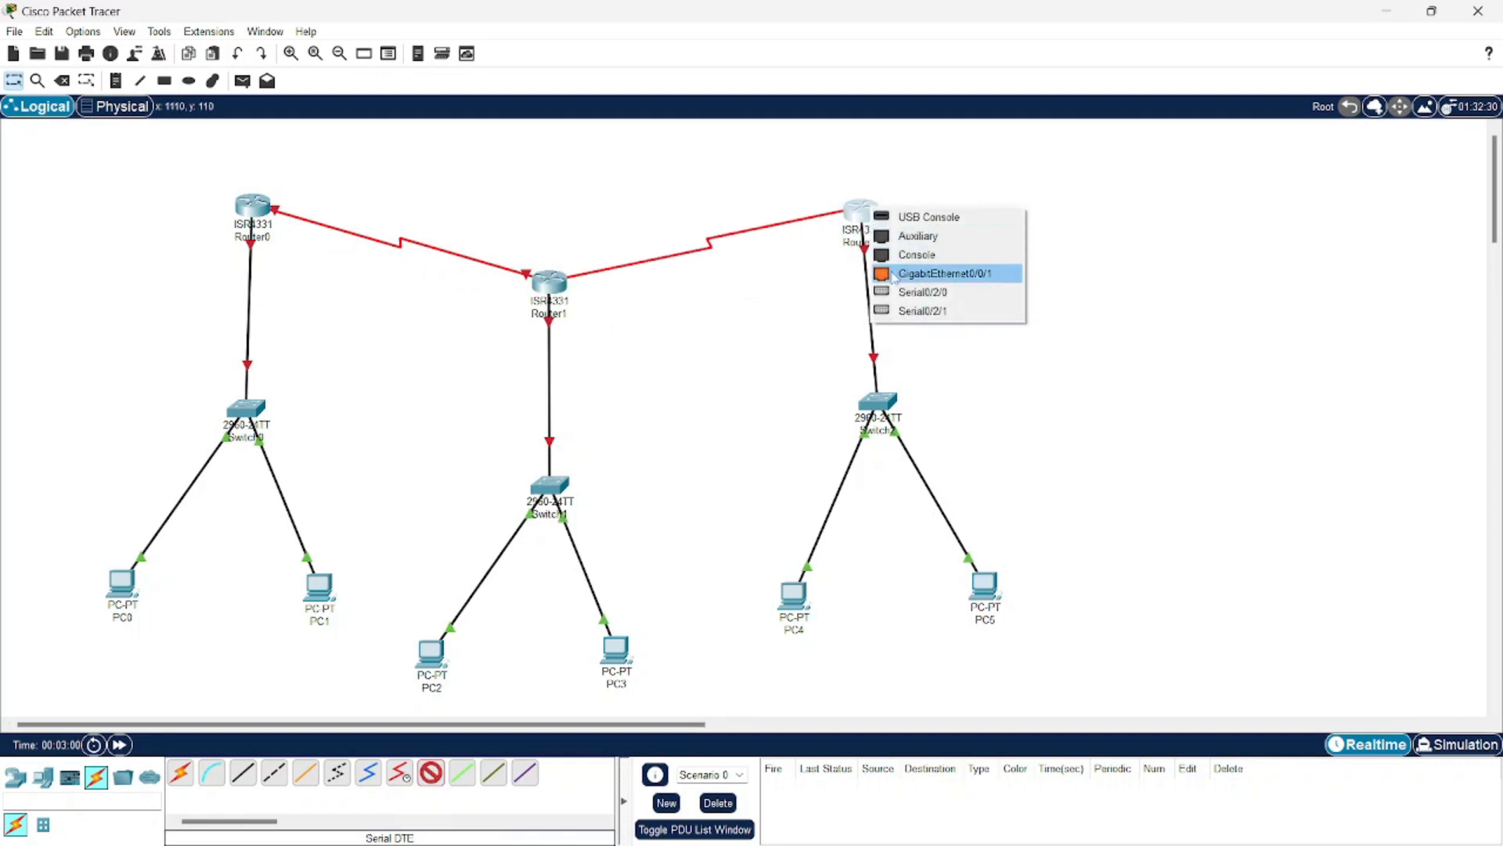
click(896, 292)
Step: Connect Serial0/2/1 of Router2 to Serial0/2/1 of Router0 with a Serial DTE cable
click(432, 774)
click(863, 210)
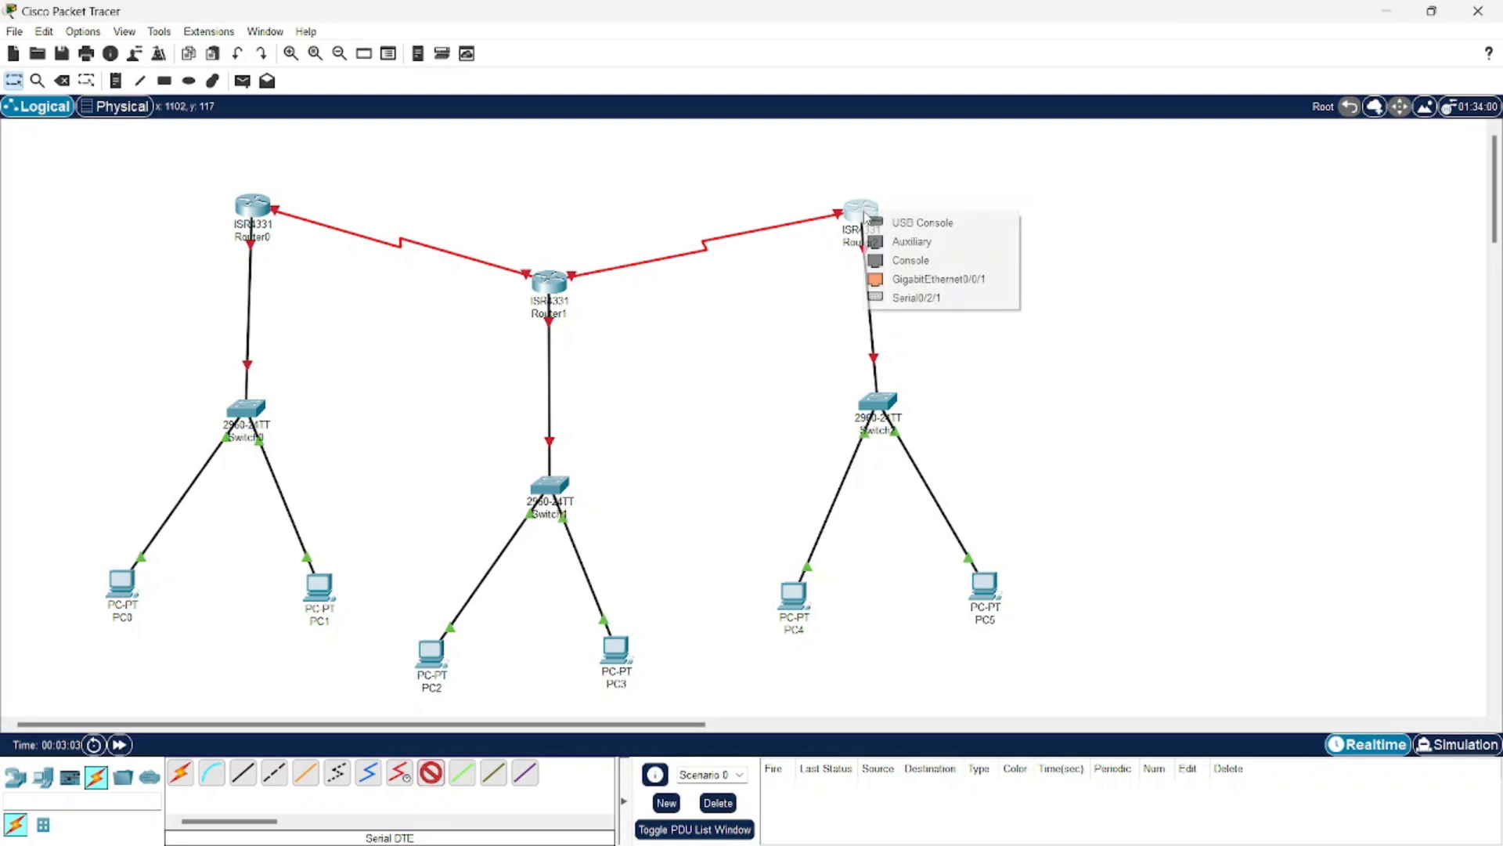
click(901, 297)
click(249, 205)
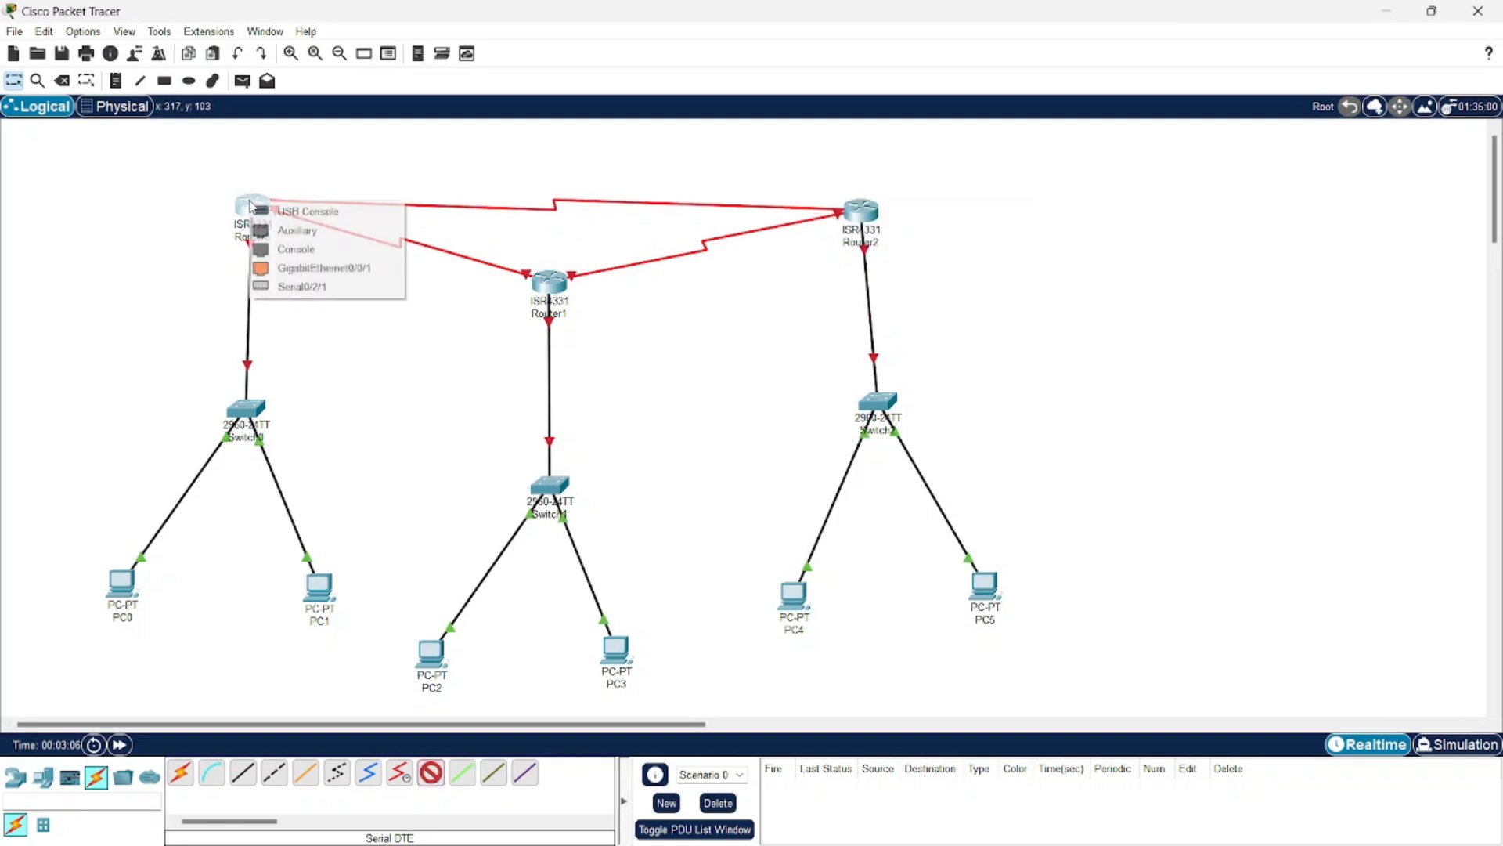
click(304, 287)
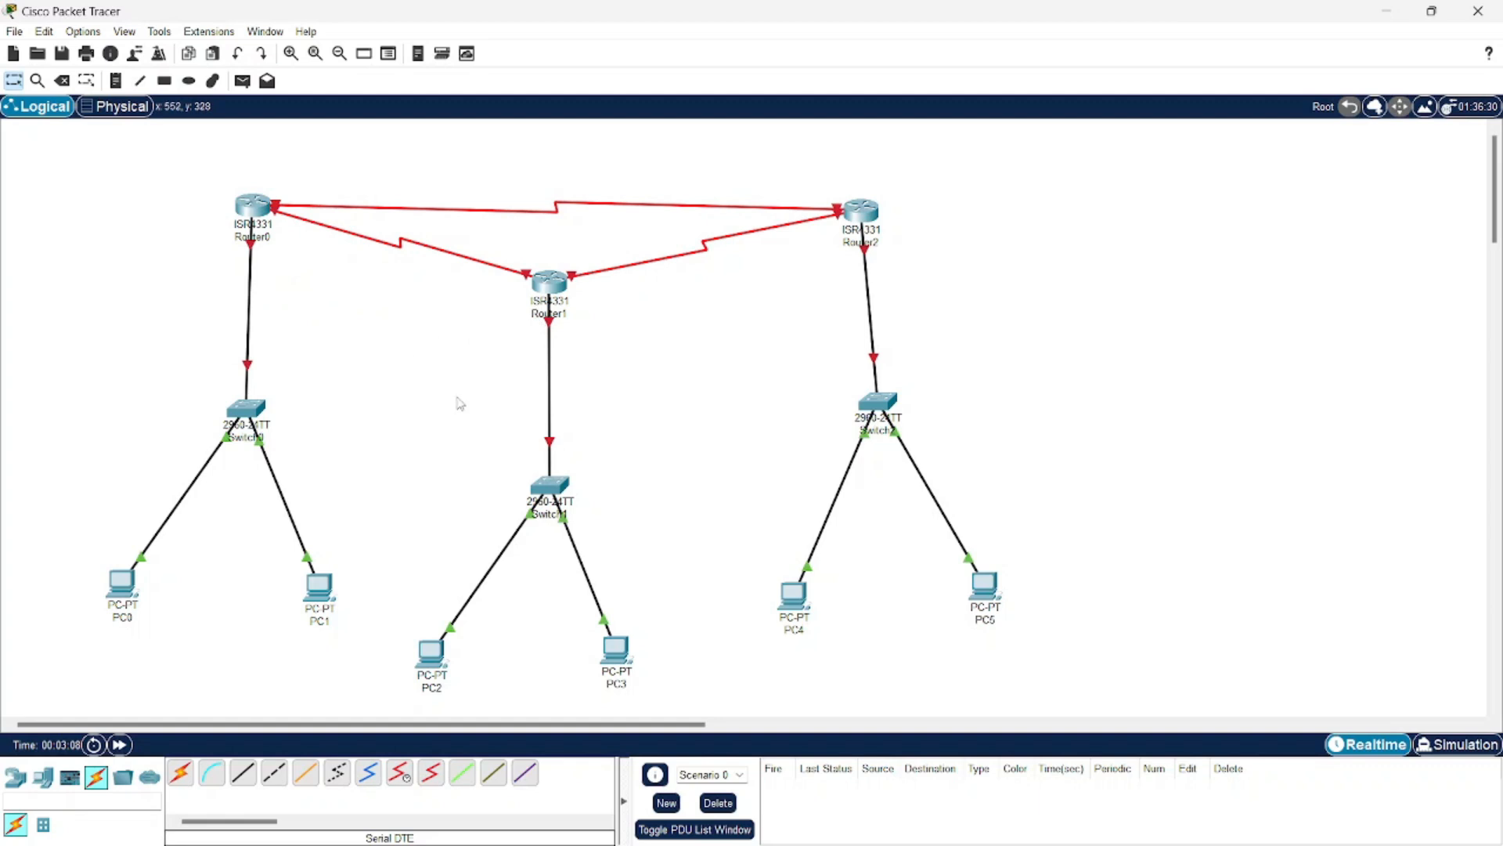
Step: Draw a tall ellipse filled with green #55aa00 around the Router0 network
click(191, 82)
click(820, 128)
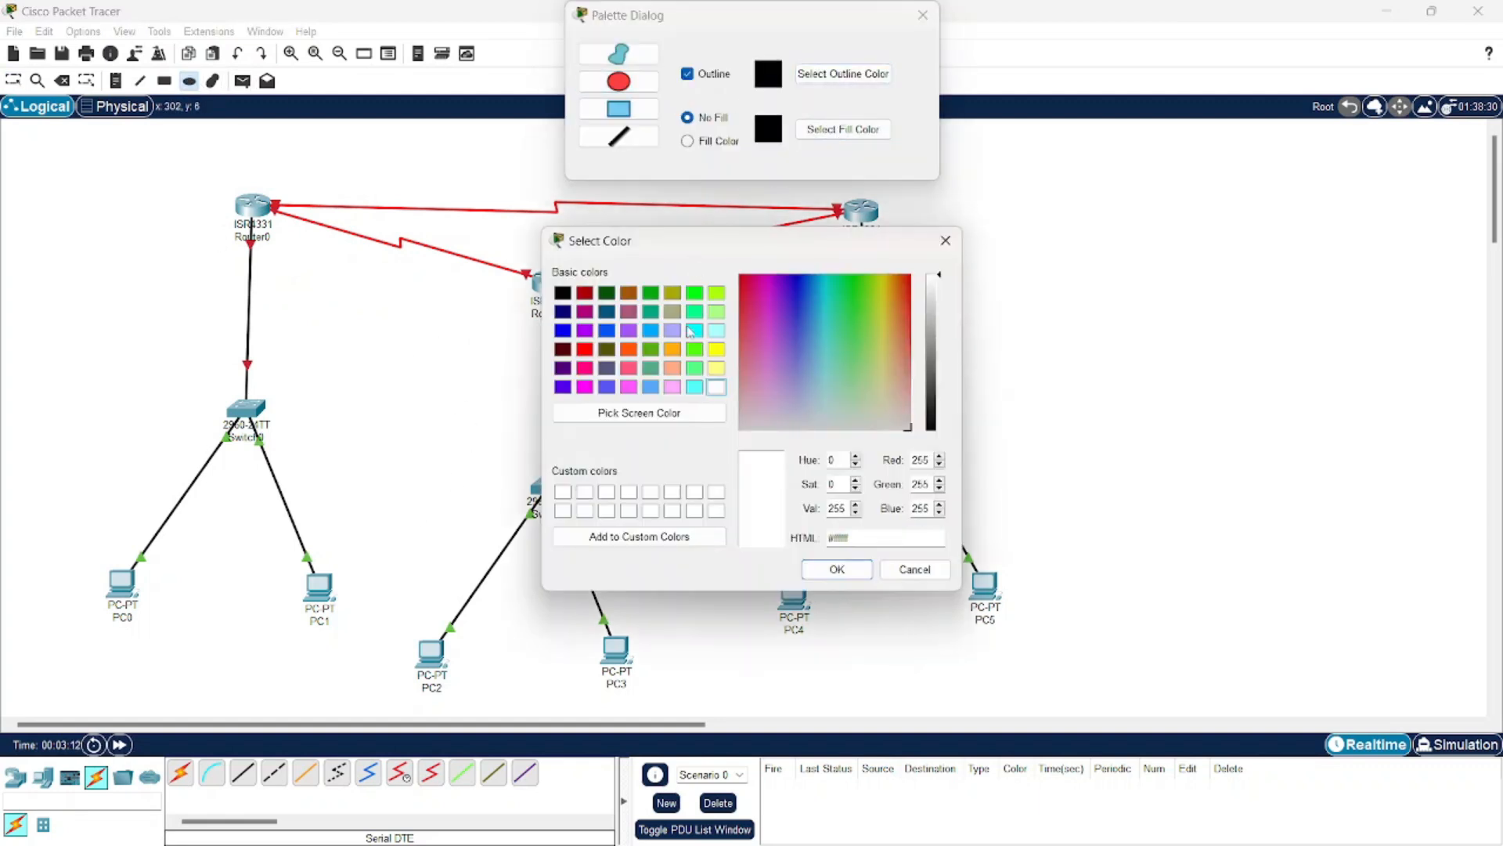
click(653, 351)
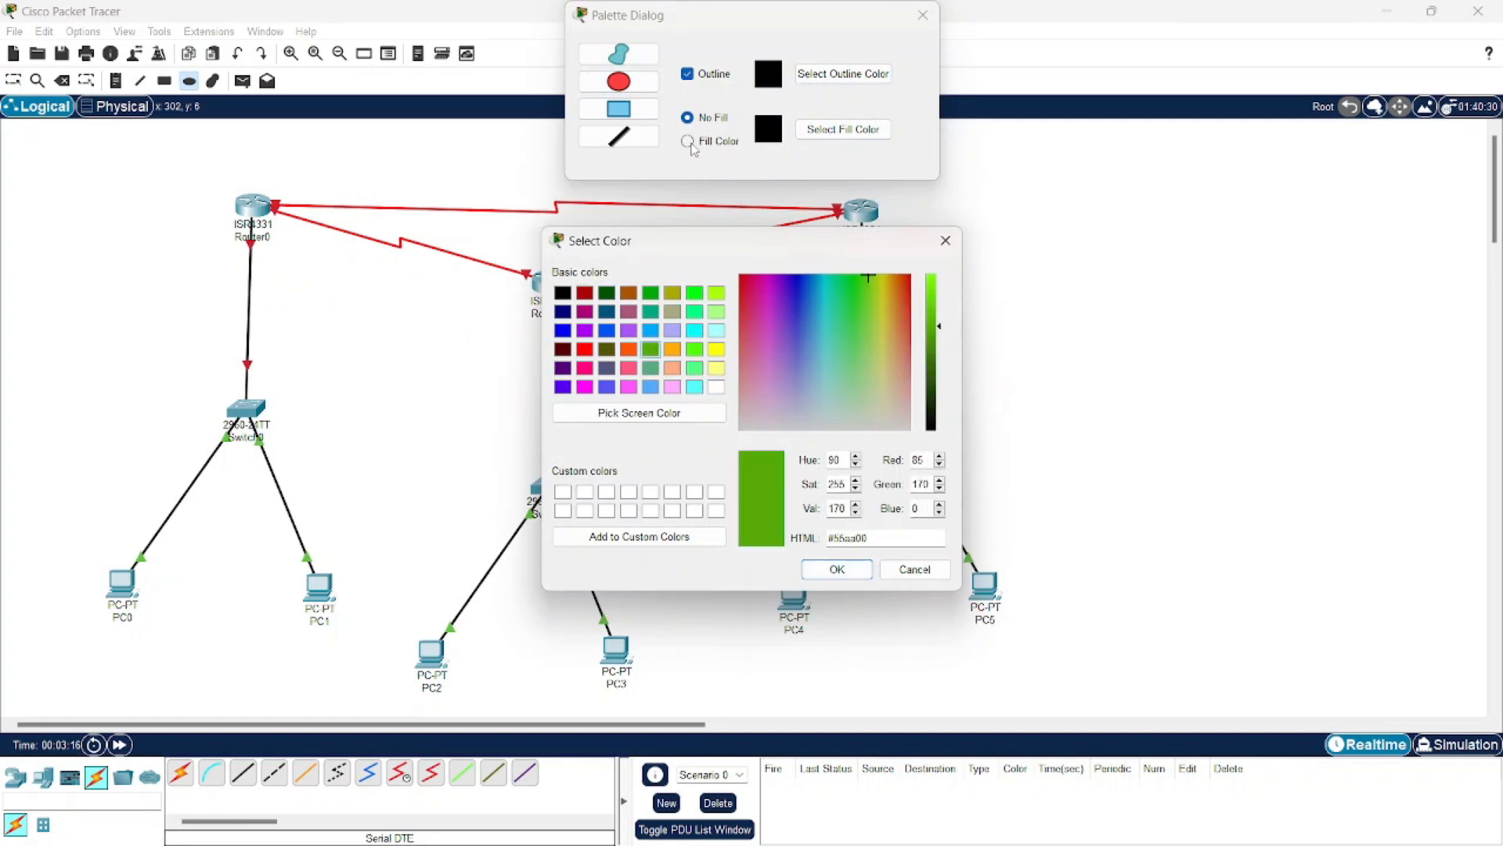
click(832, 569)
click(712, 144)
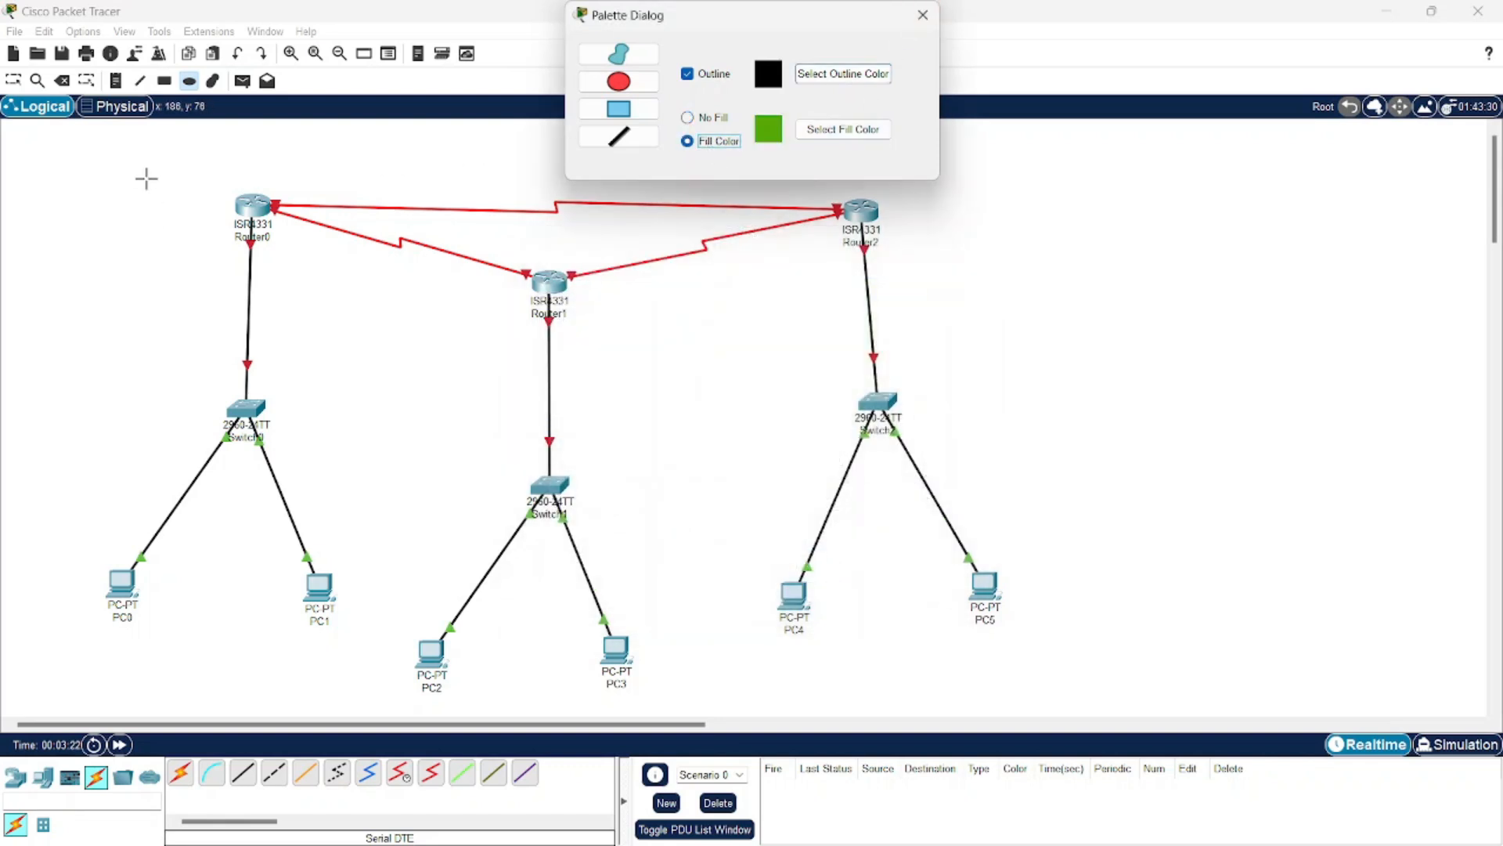
drag(138, 141, 383, 701)
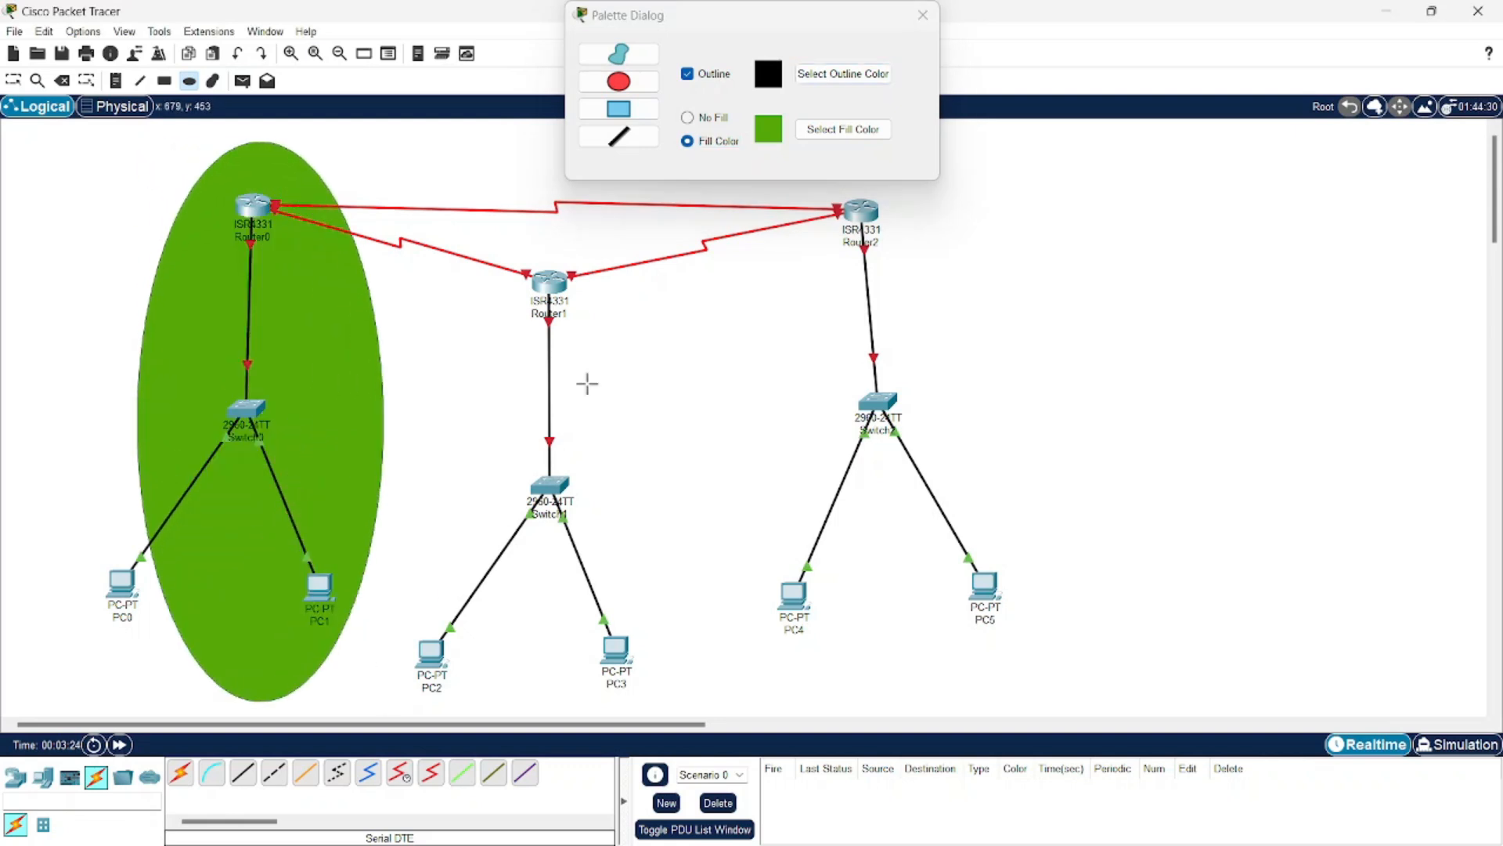
Step: Draw a tall orange-filled ellipse around the Router1 network, covering Switch1 and its PCs
click(837, 133)
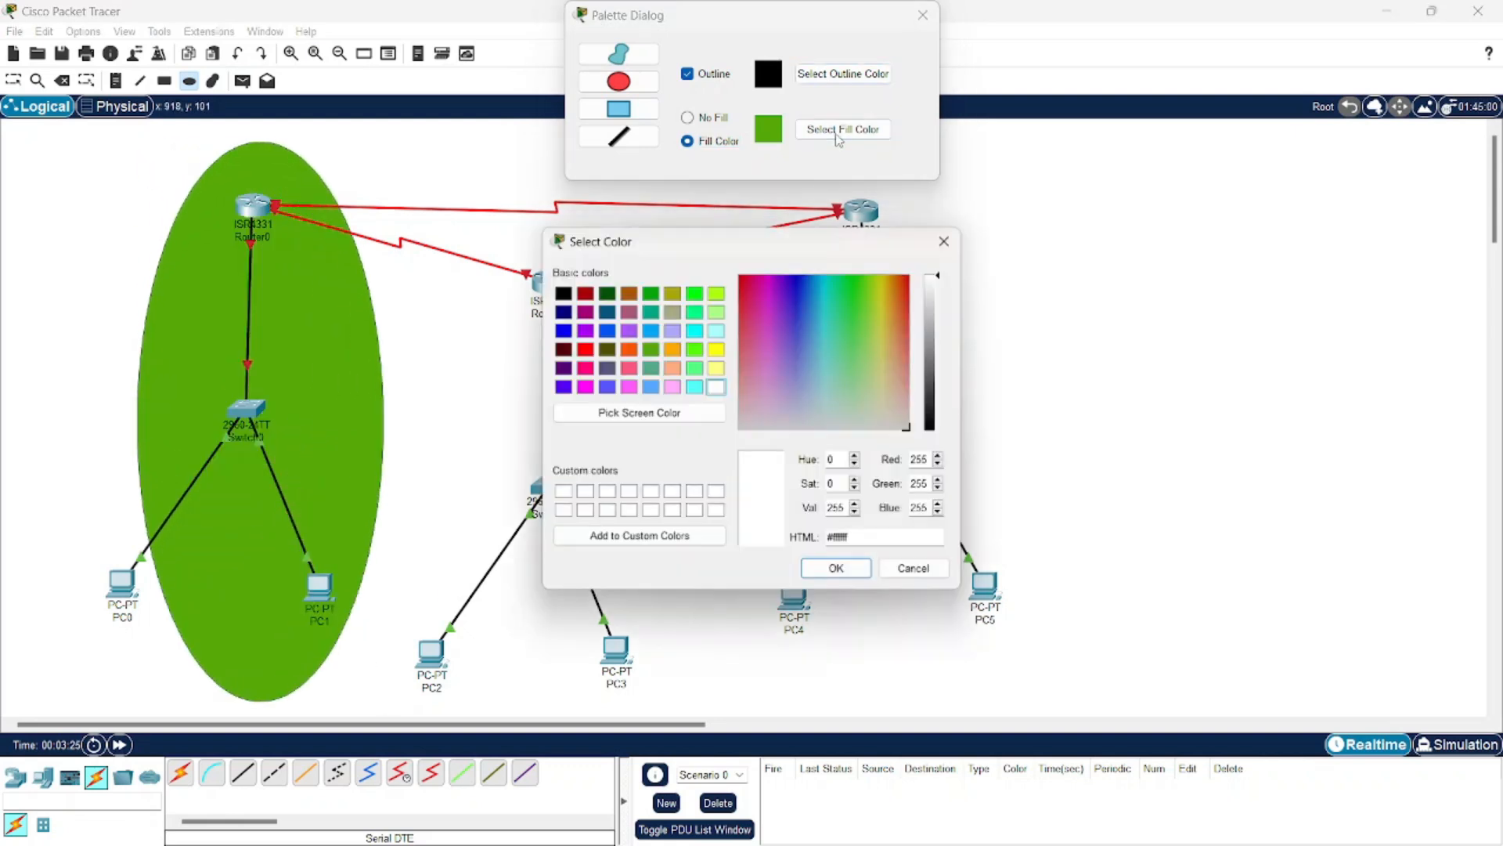
click(672, 351)
click(837, 570)
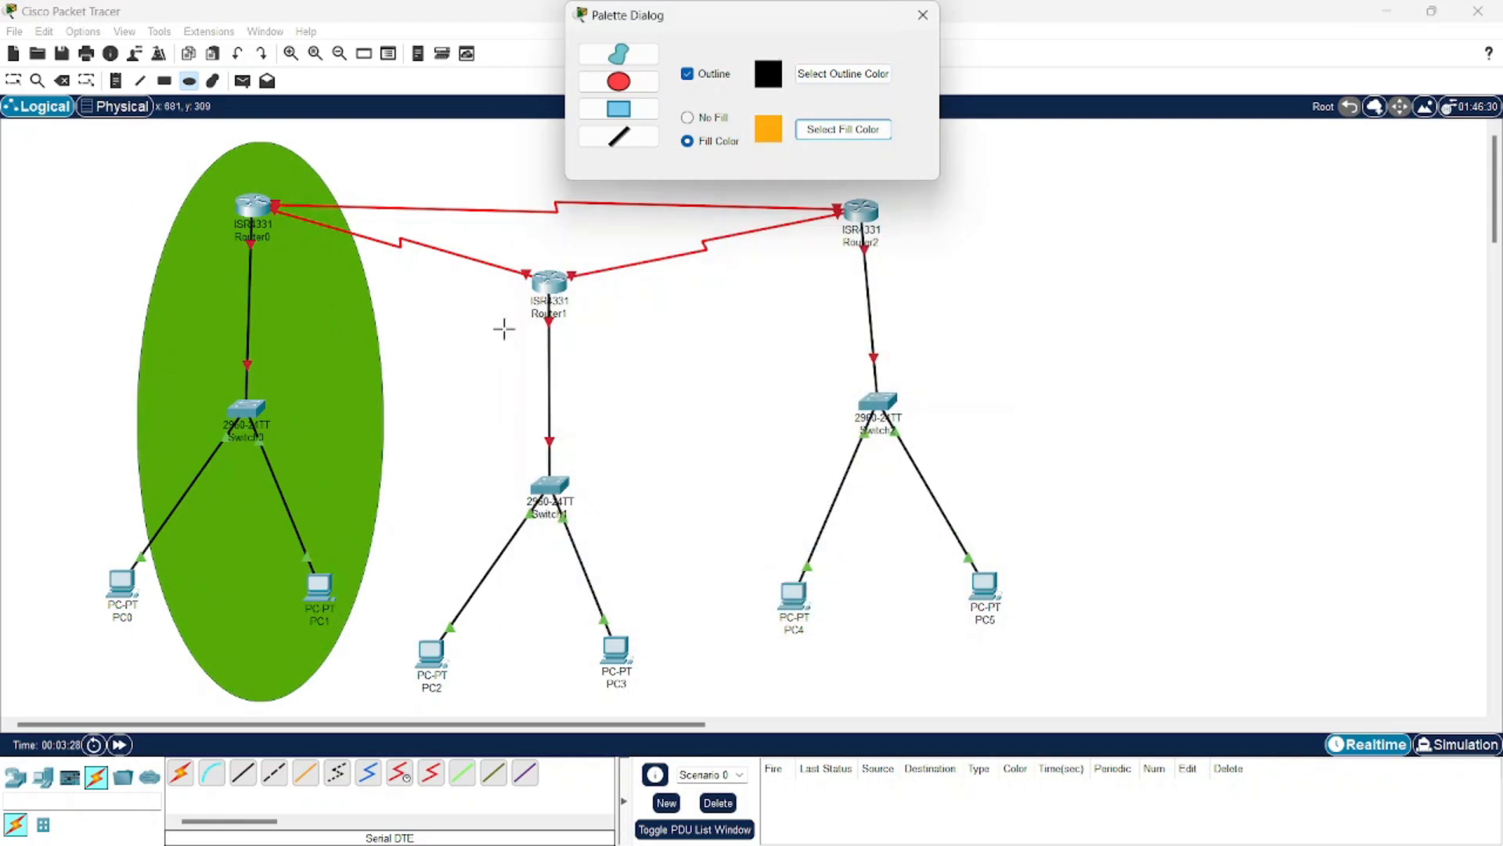
drag(423, 217, 691, 714)
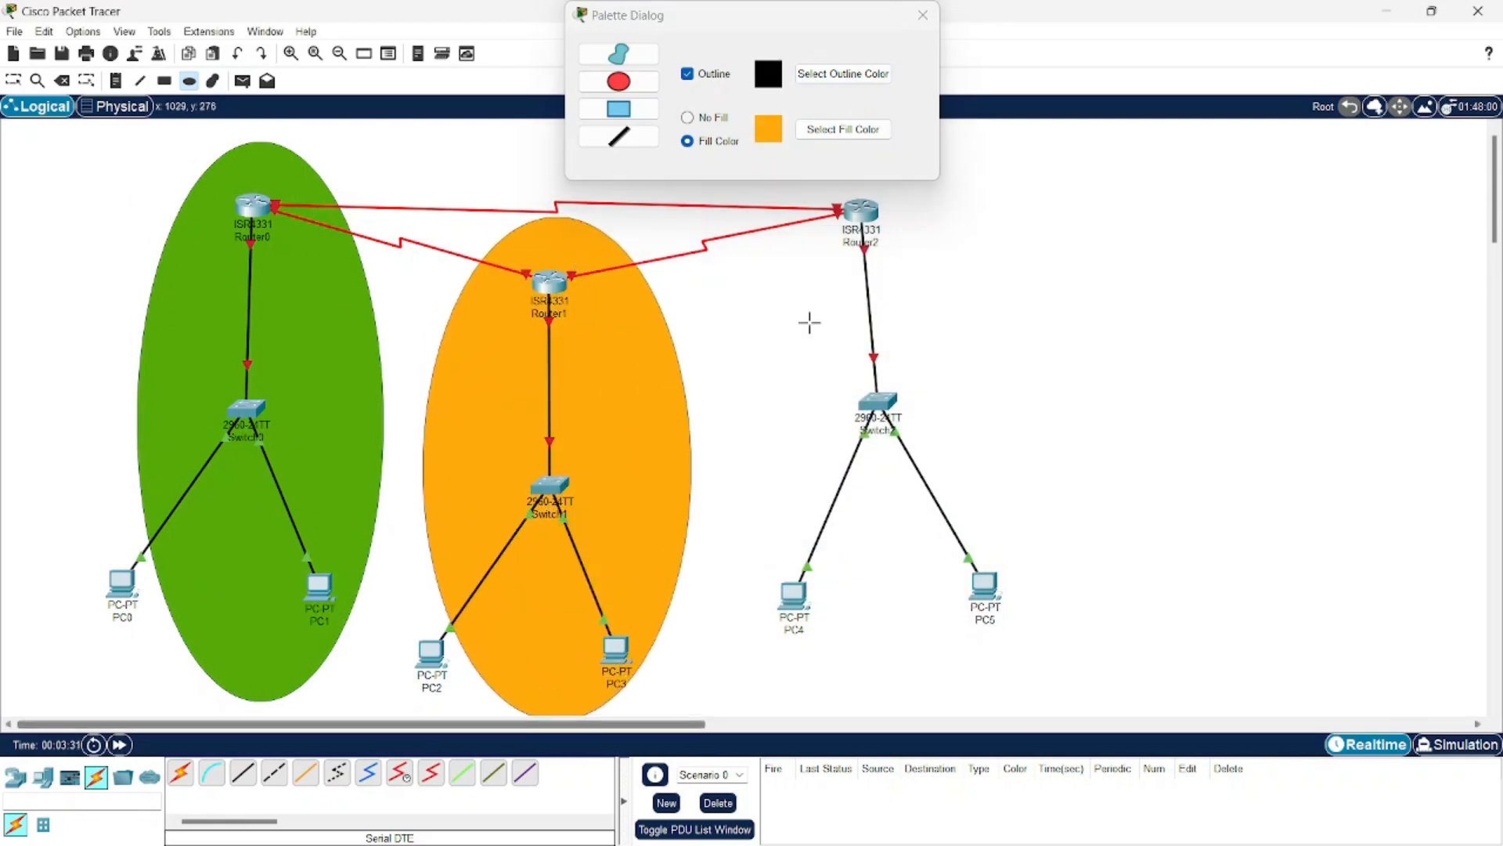
Step: Draw a tall ellipse filled with cyan #55ffff around the Router2 network and close the drawing palette
click(843, 129)
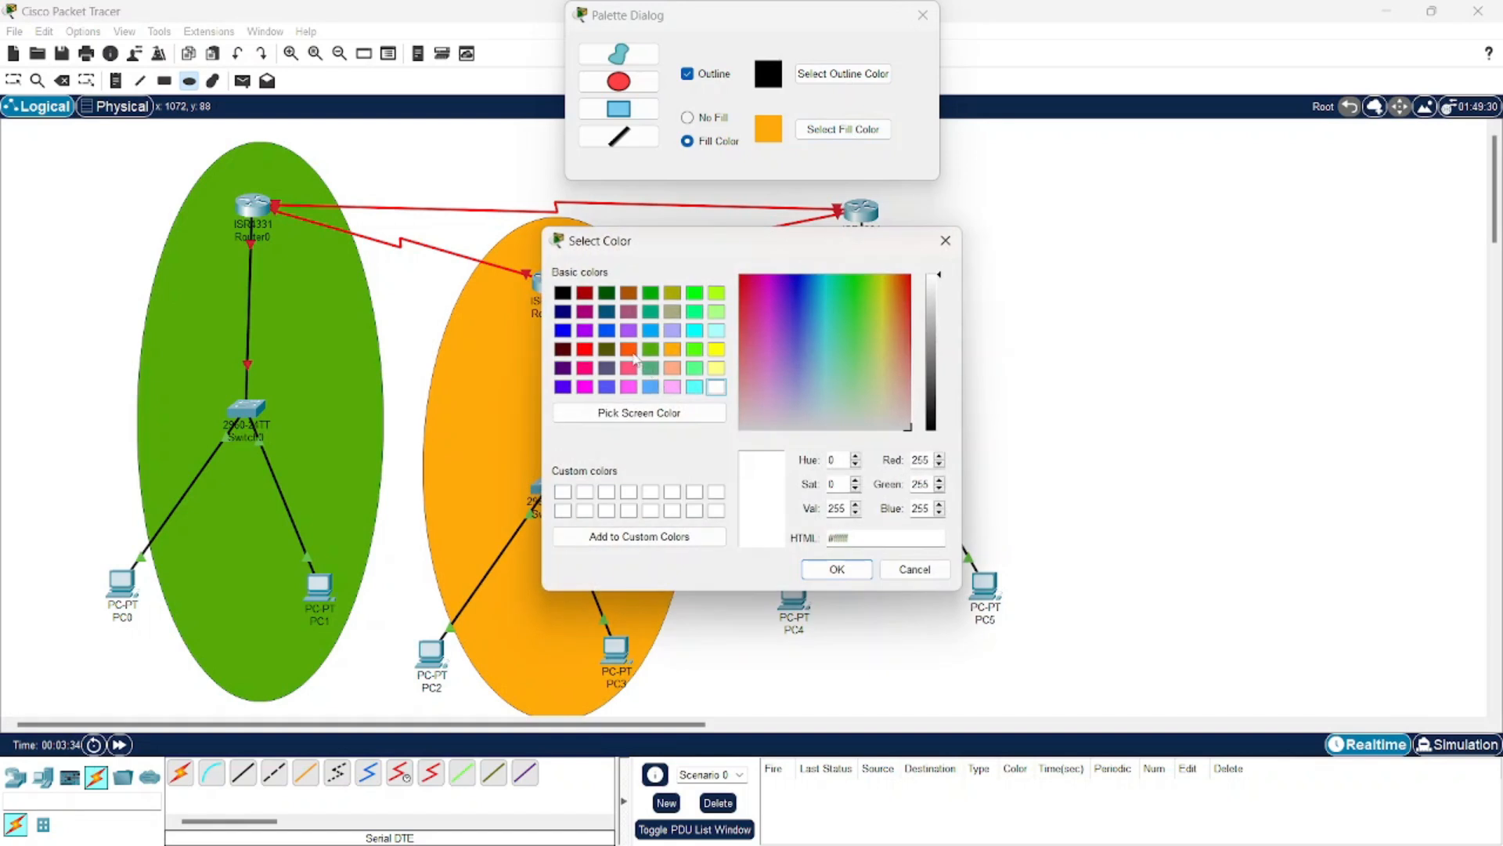
click(694, 388)
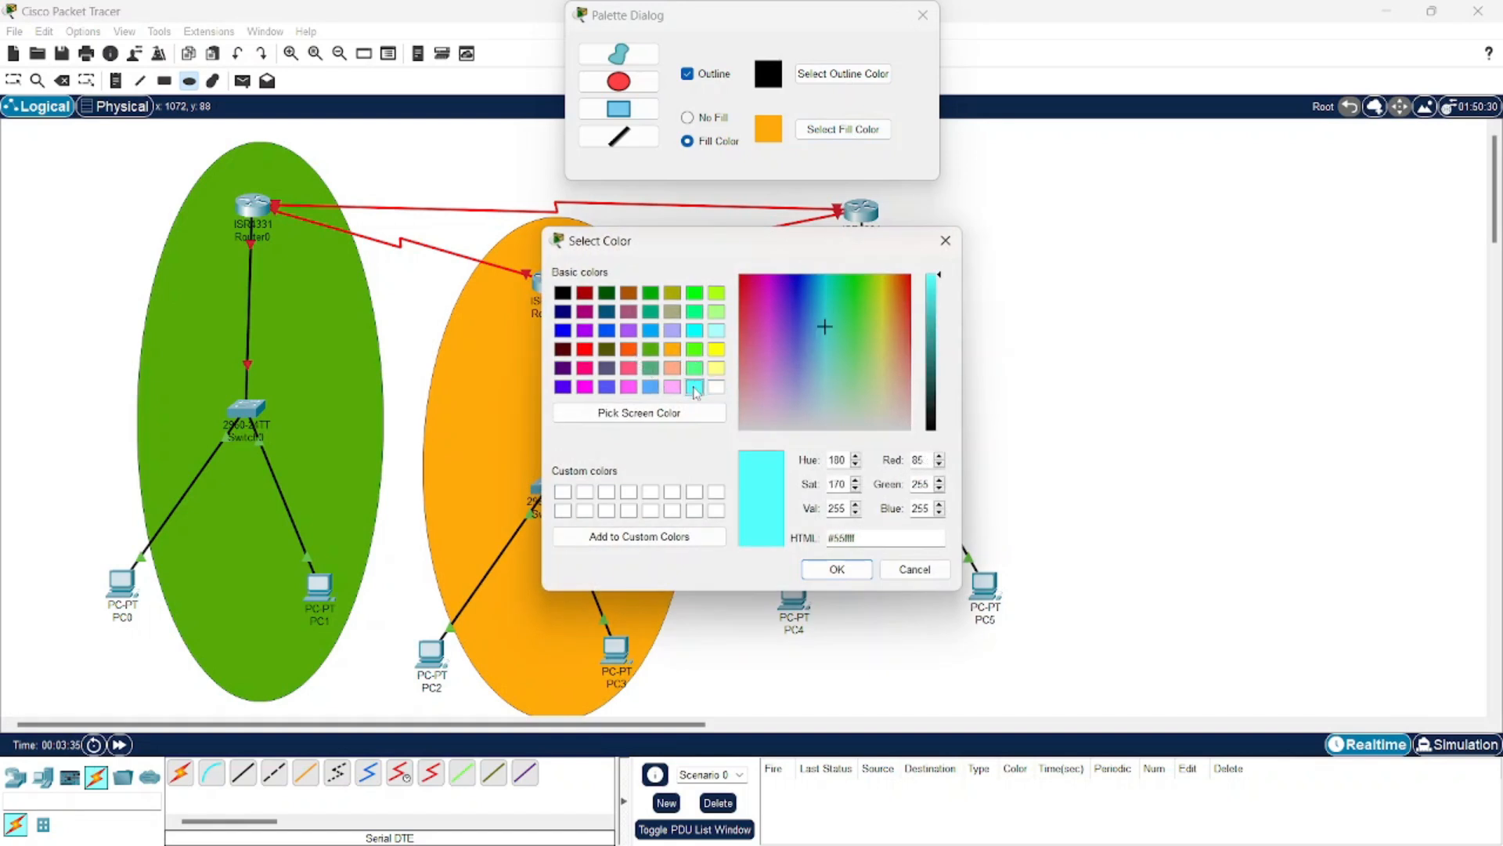
click(837, 569)
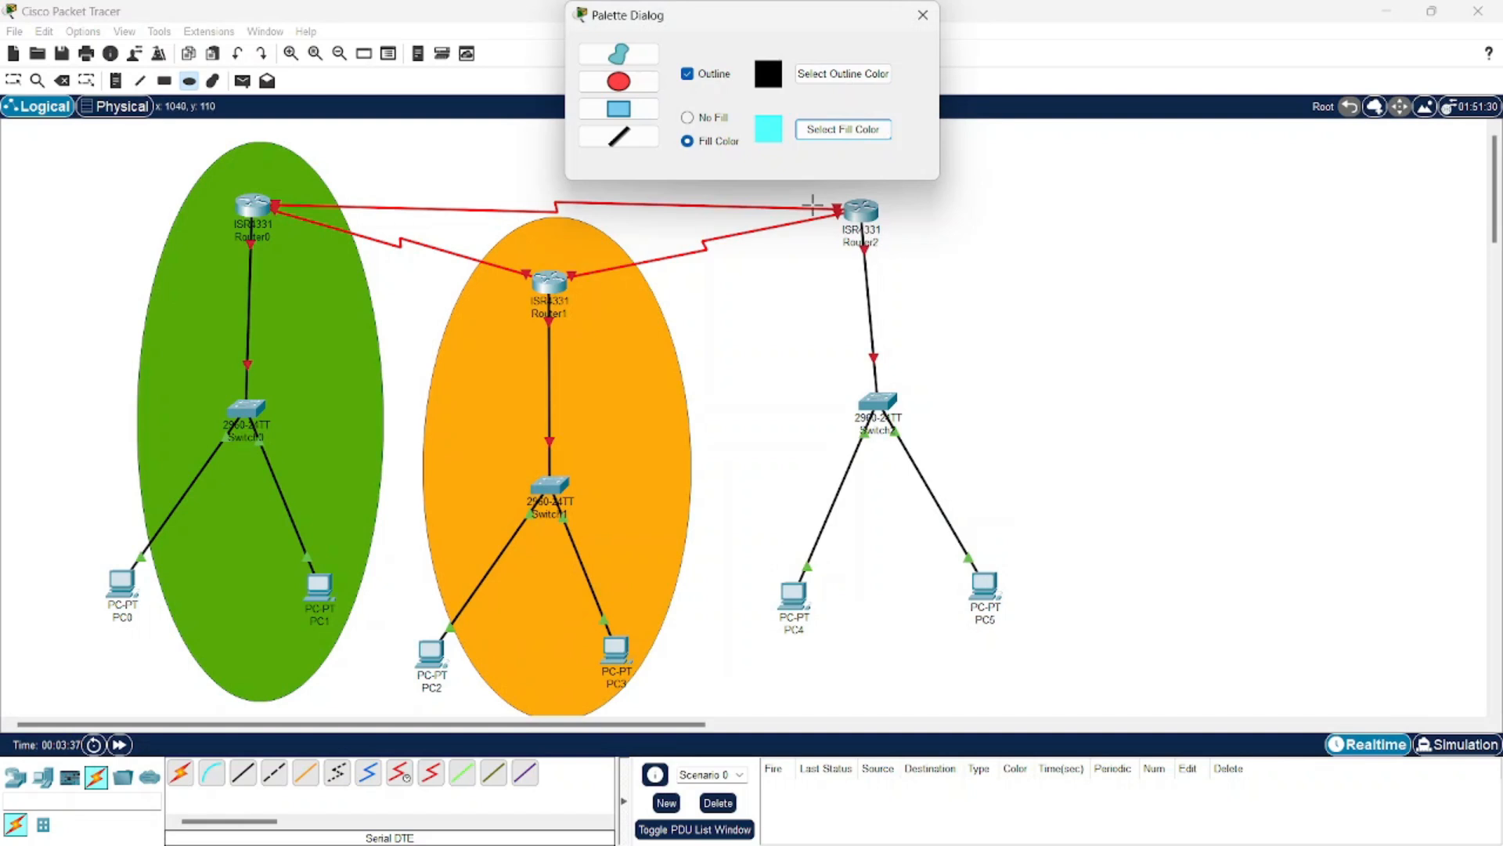
drag(764, 192, 1040, 712)
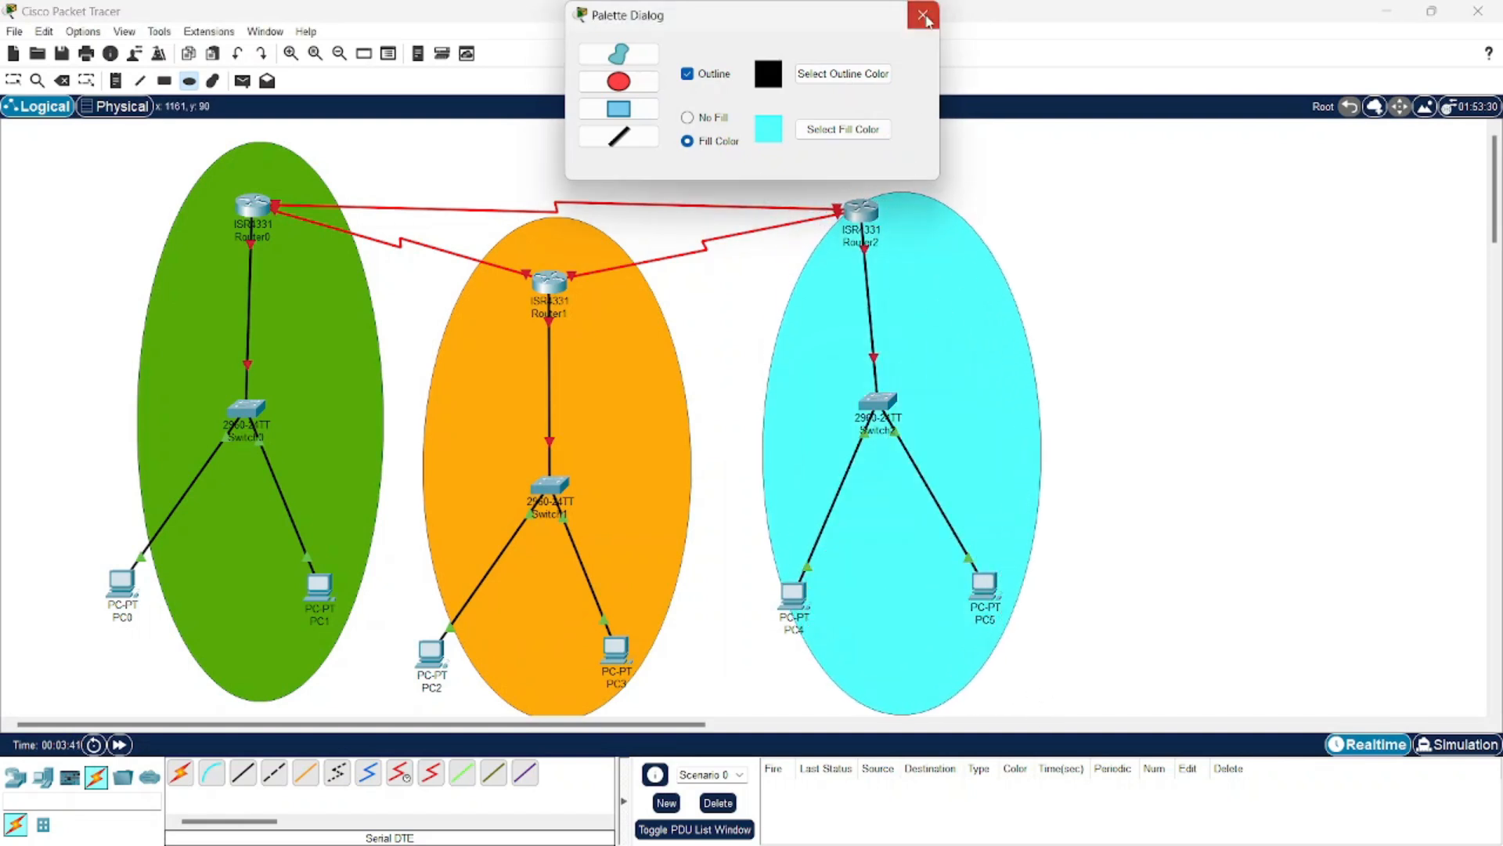
click(923, 14)
Step: Nudge the cyan and orange ellipses slightly left to centre them, and move PC2, PC0 and PC5 inside their ellipses
click(14, 80)
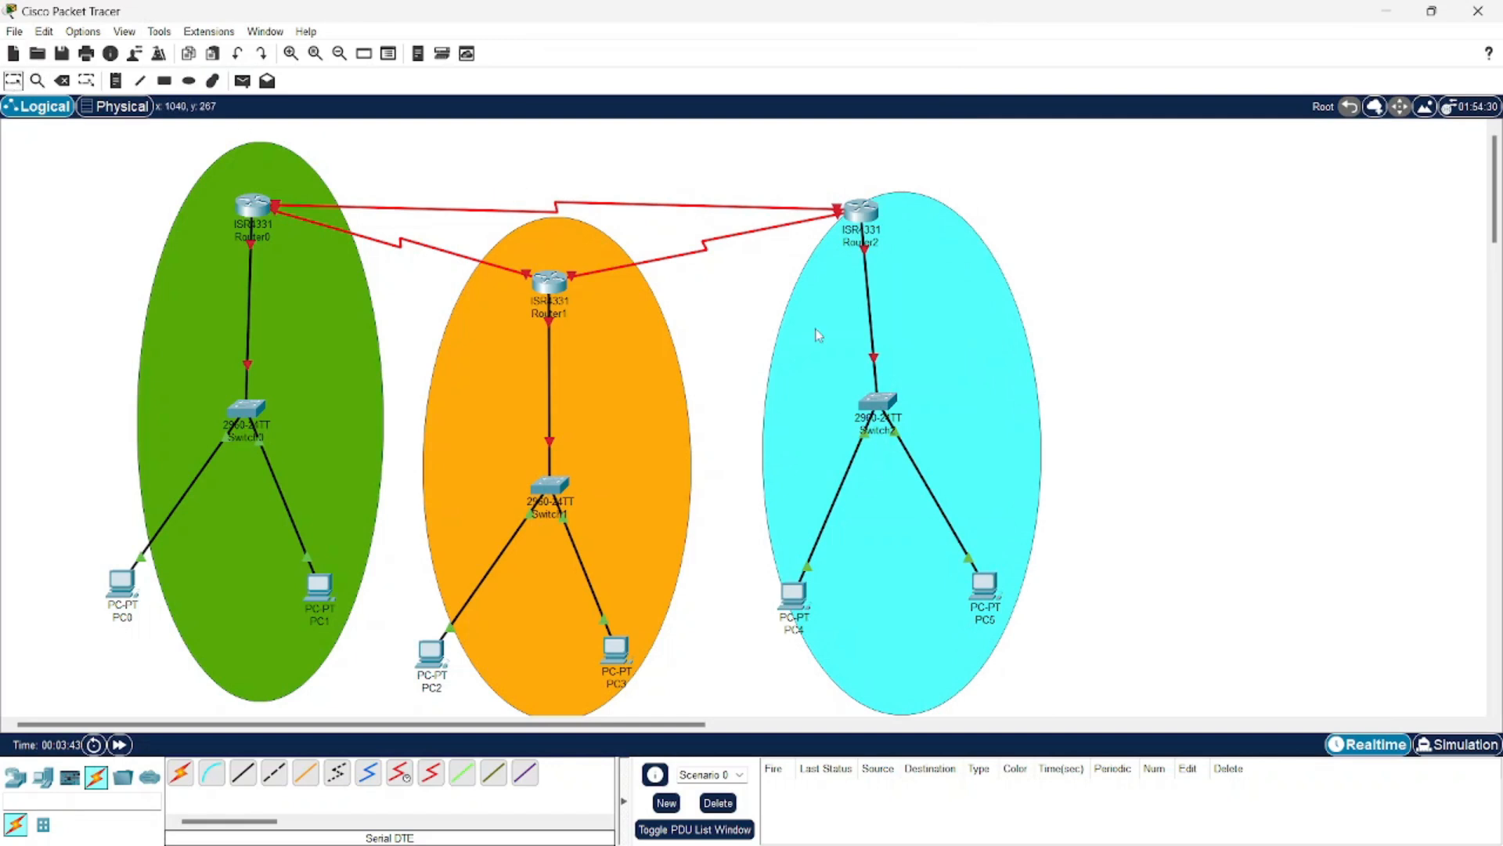
drag(1003, 332, 982, 328)
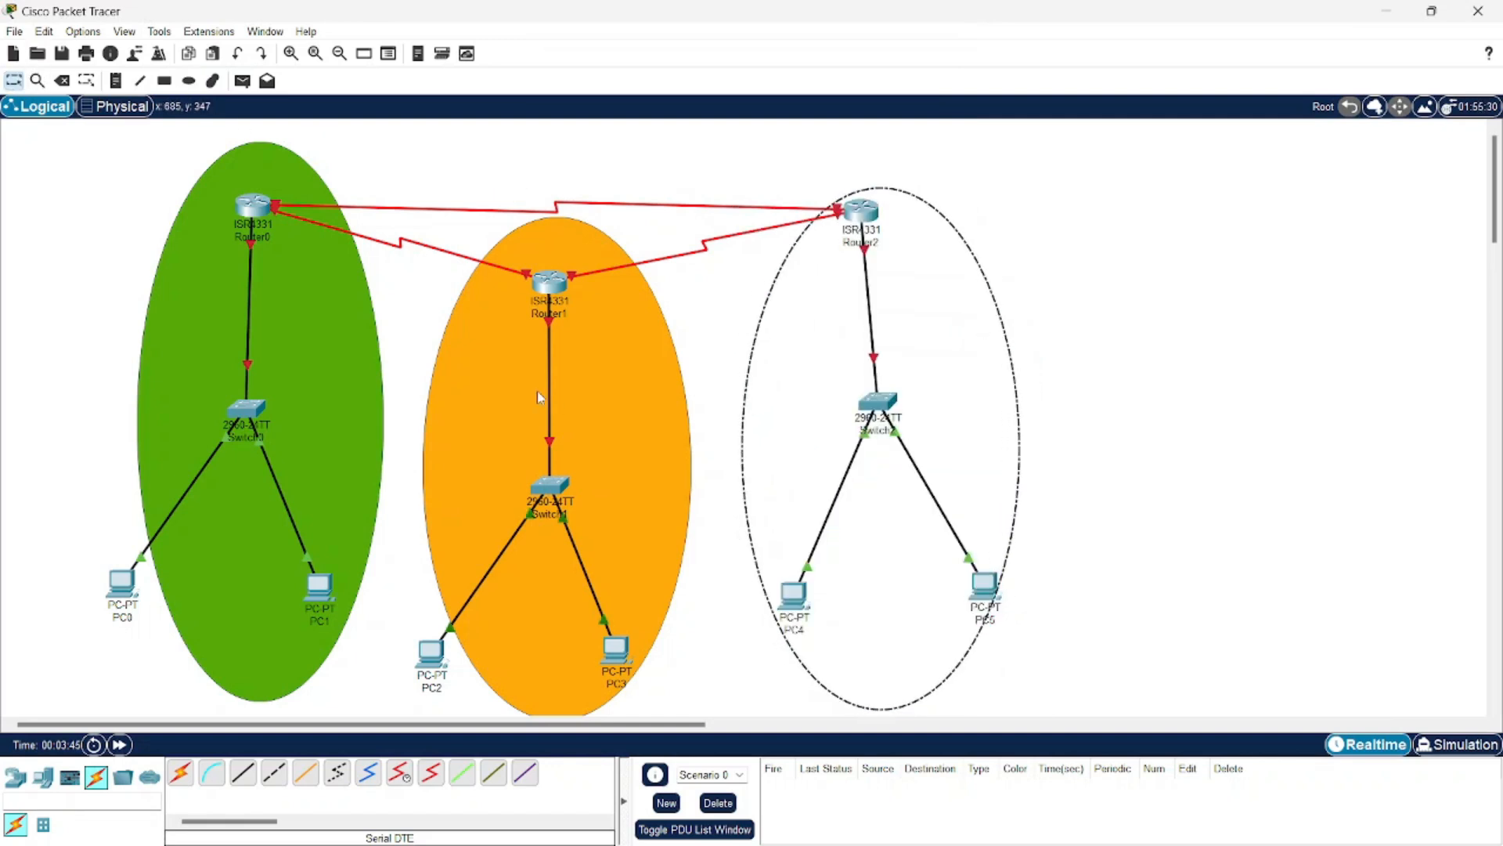
drag(591, 370, 582, 369)
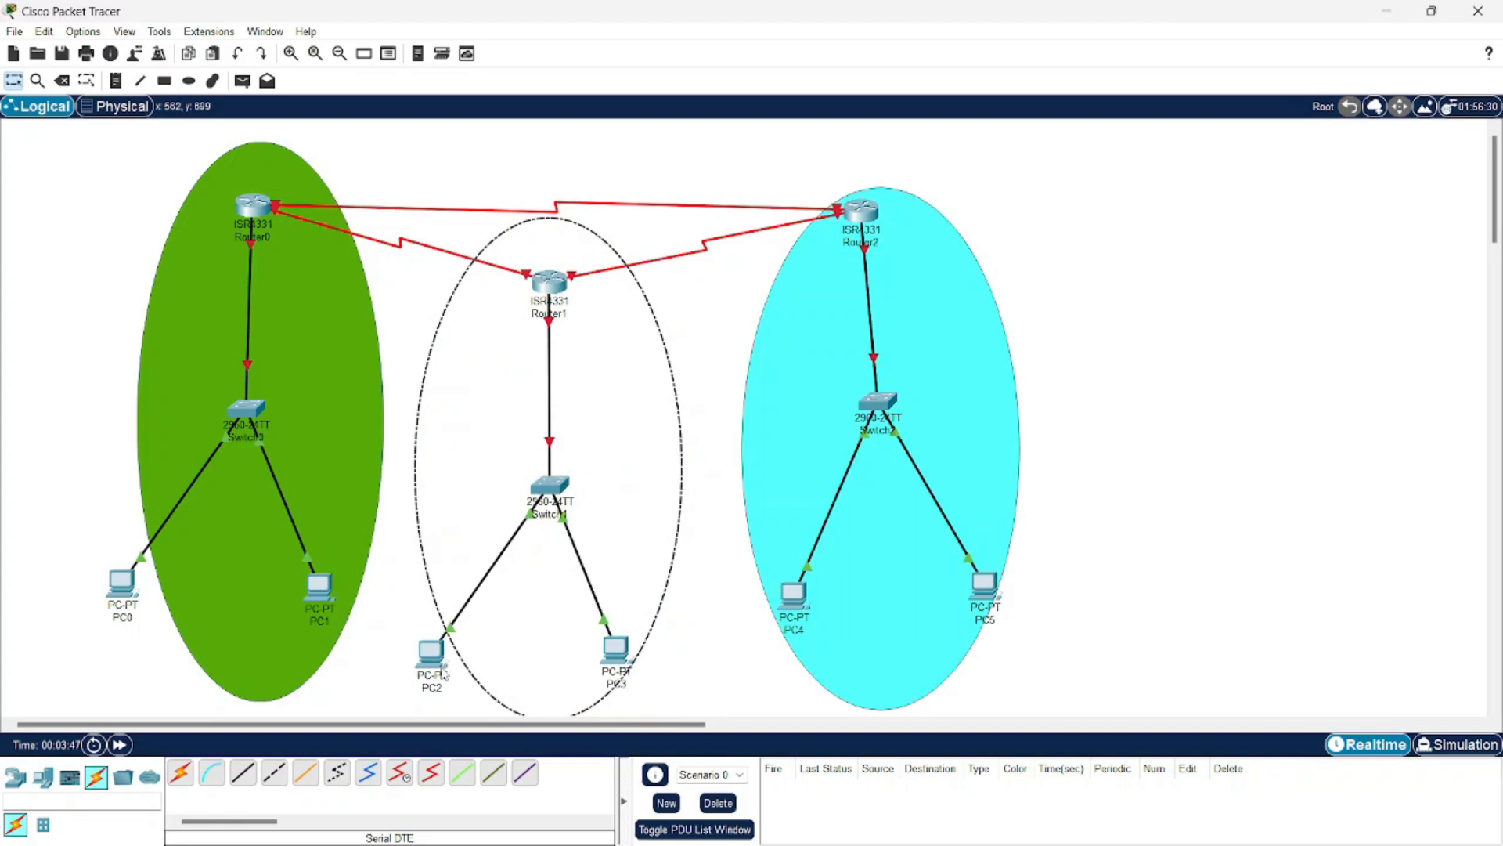
drag(432, 661, 485, 607)
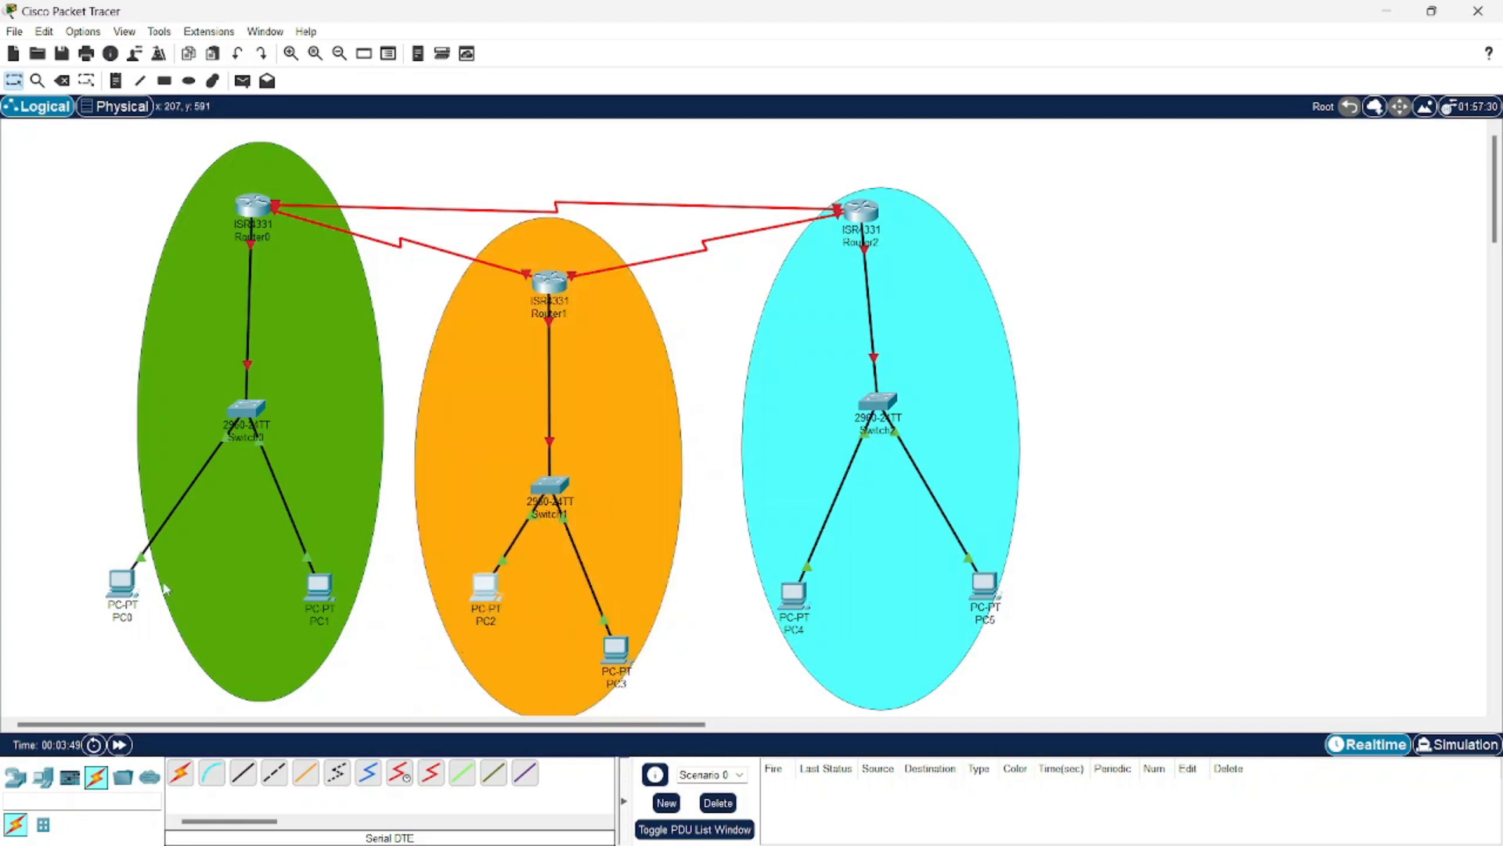
drag(121, 589, 189, 557)
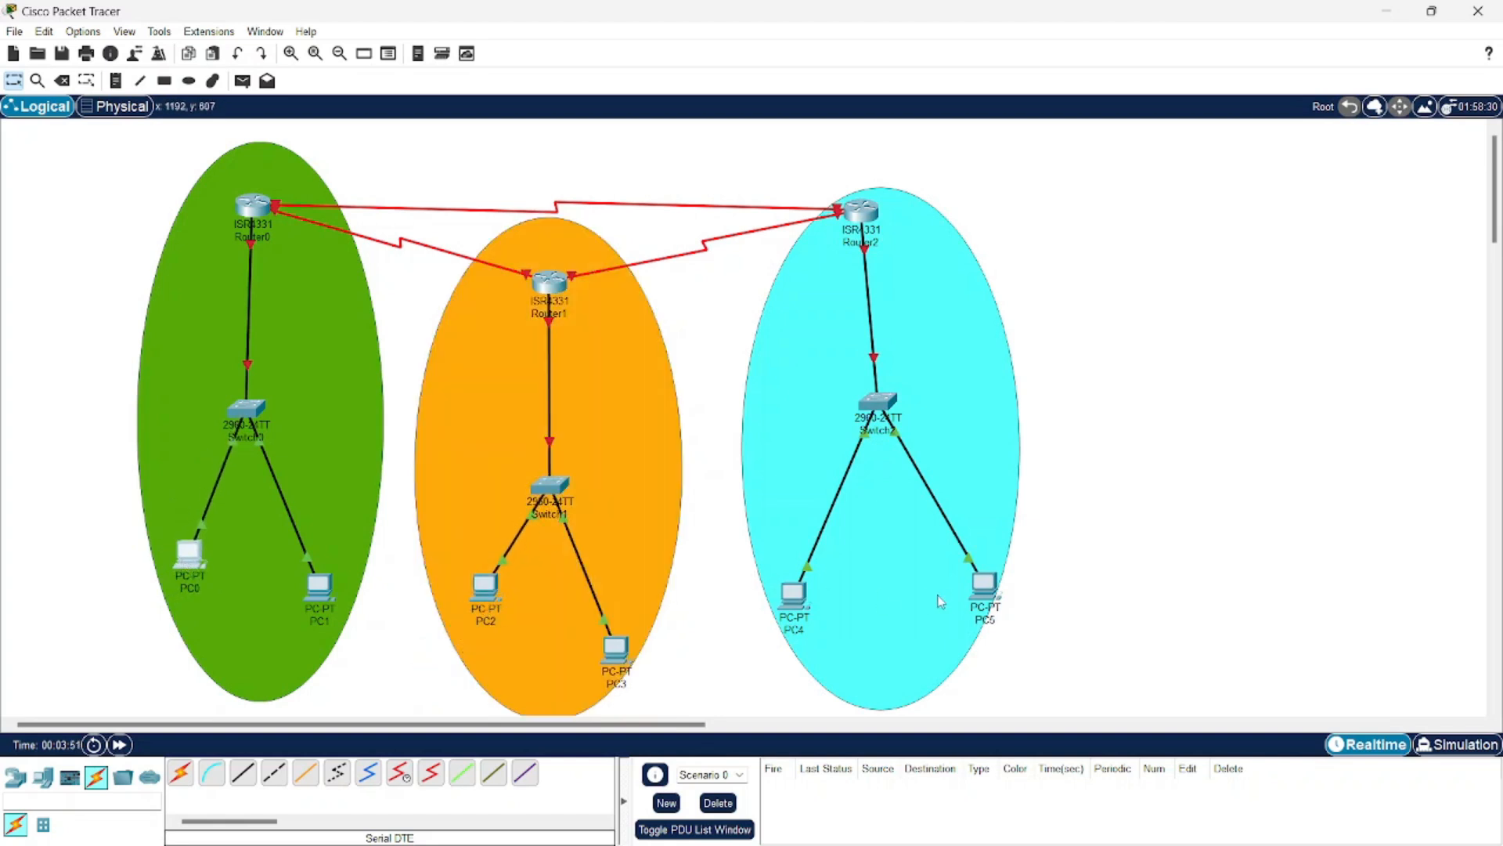
drag(980, 595, 955, 587)
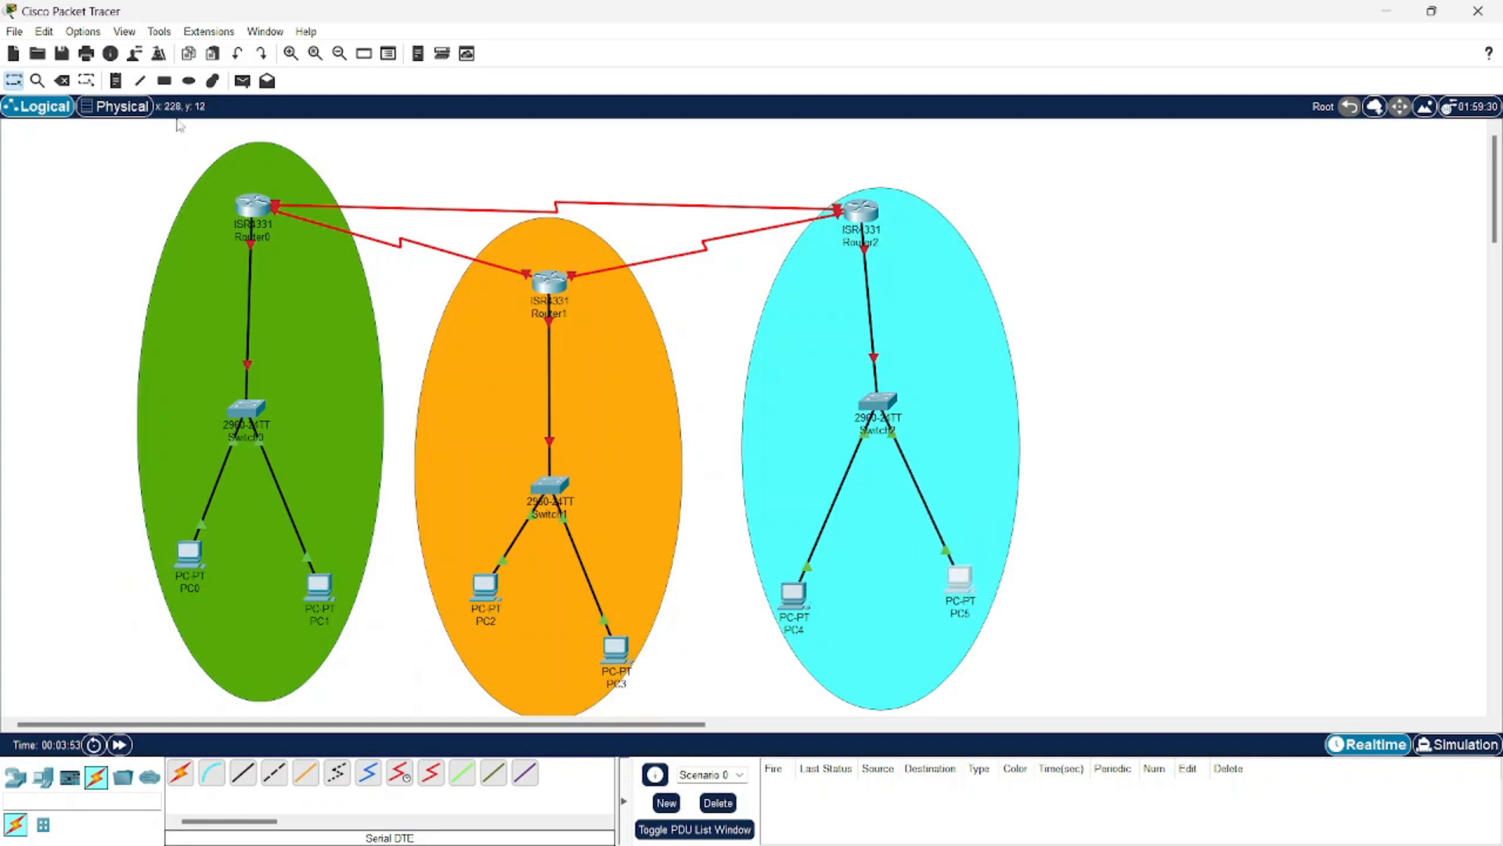
Step: Add network address notes 192.168.10.0 between Router0 and Switch0 and 192.168.11.0 between Router1 and Switch1
click(115, 80)
click(181, 321)
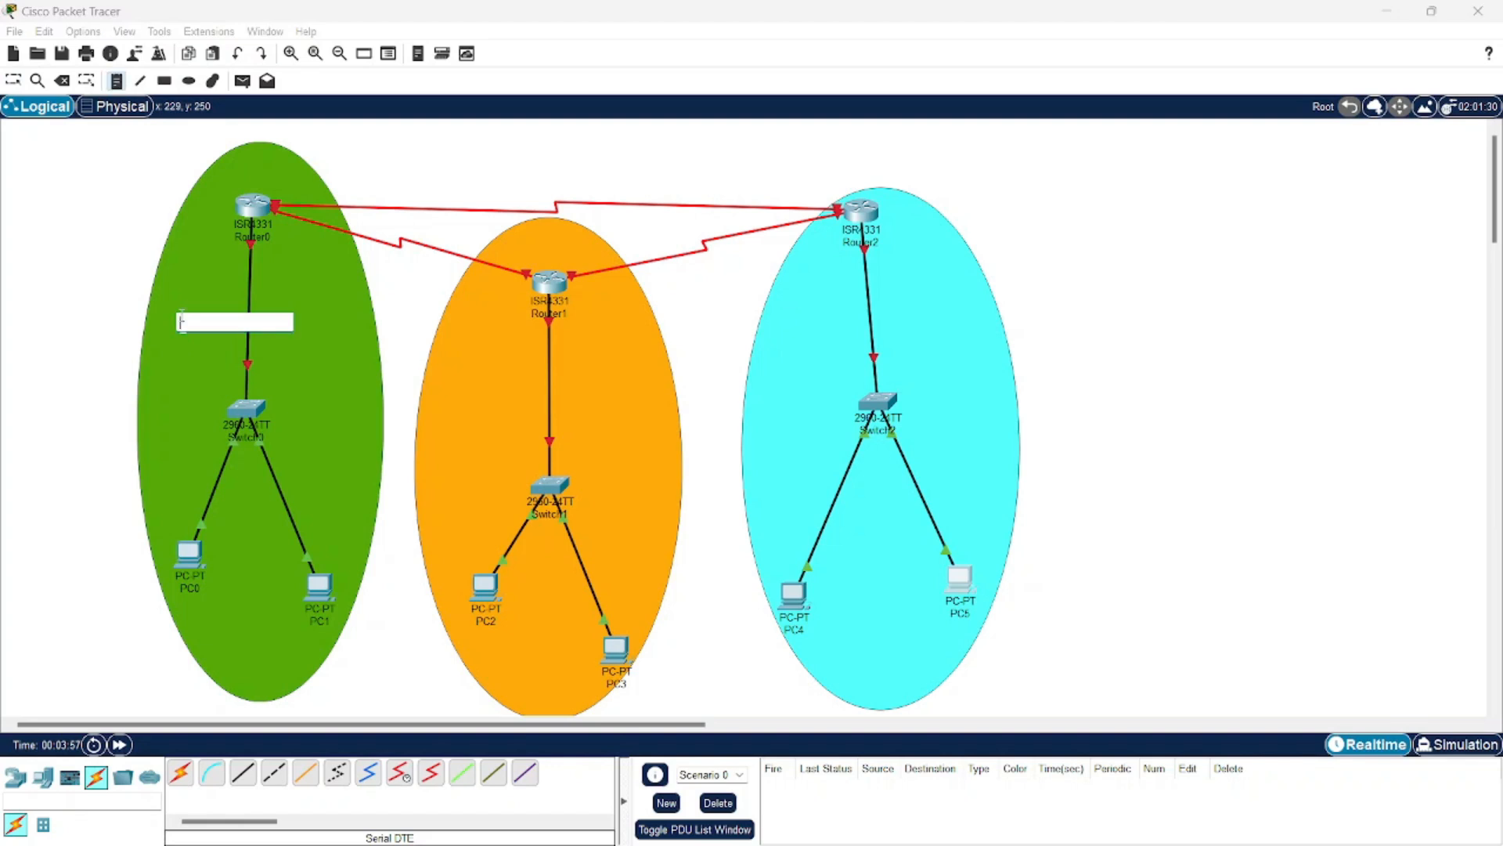
text(192.168.)
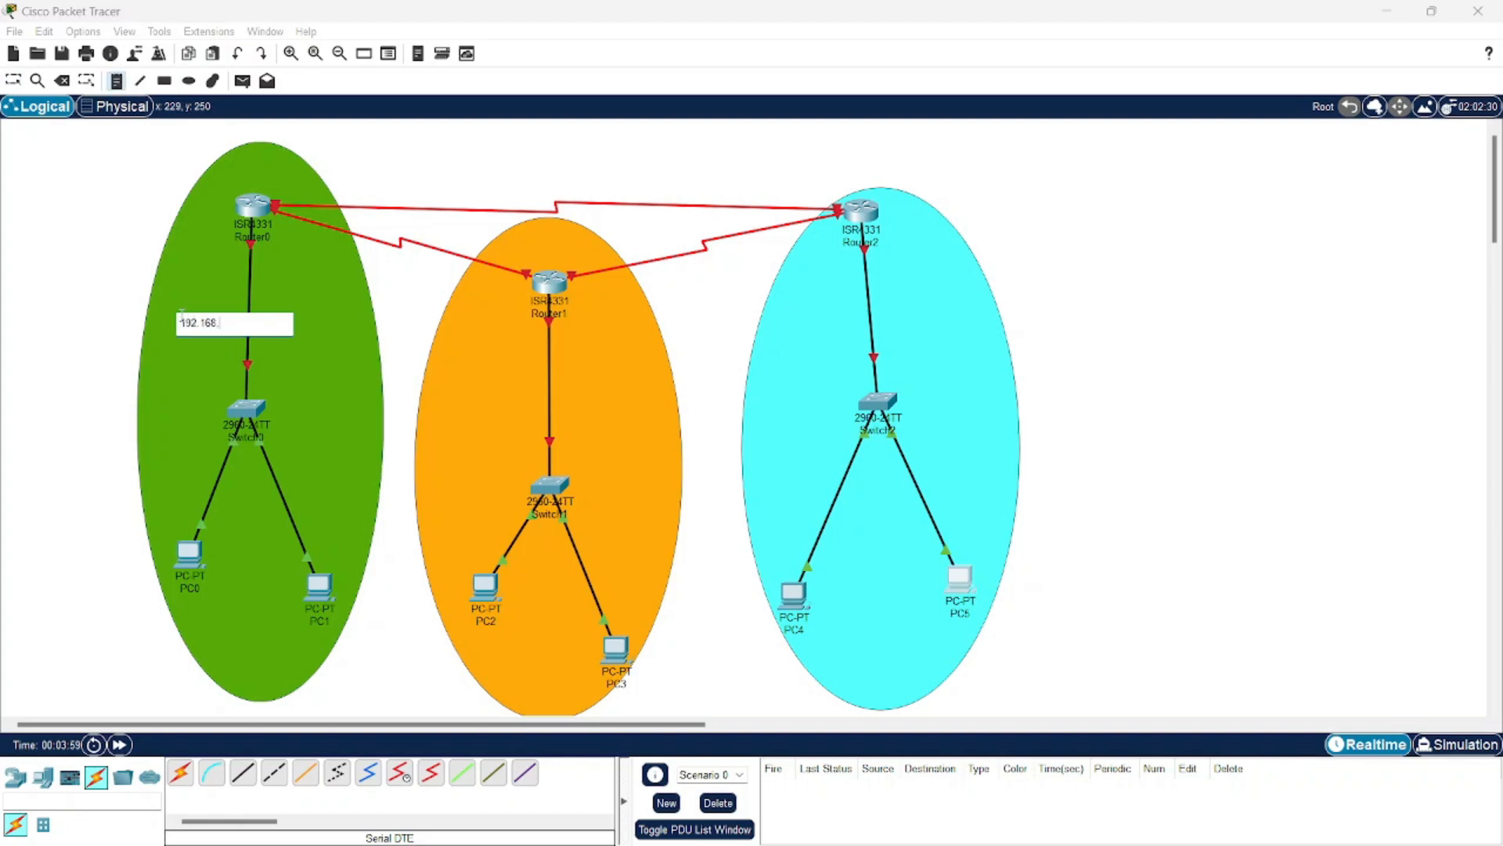
text(10.0)
click(519, 389)
text(192.168.11.0)
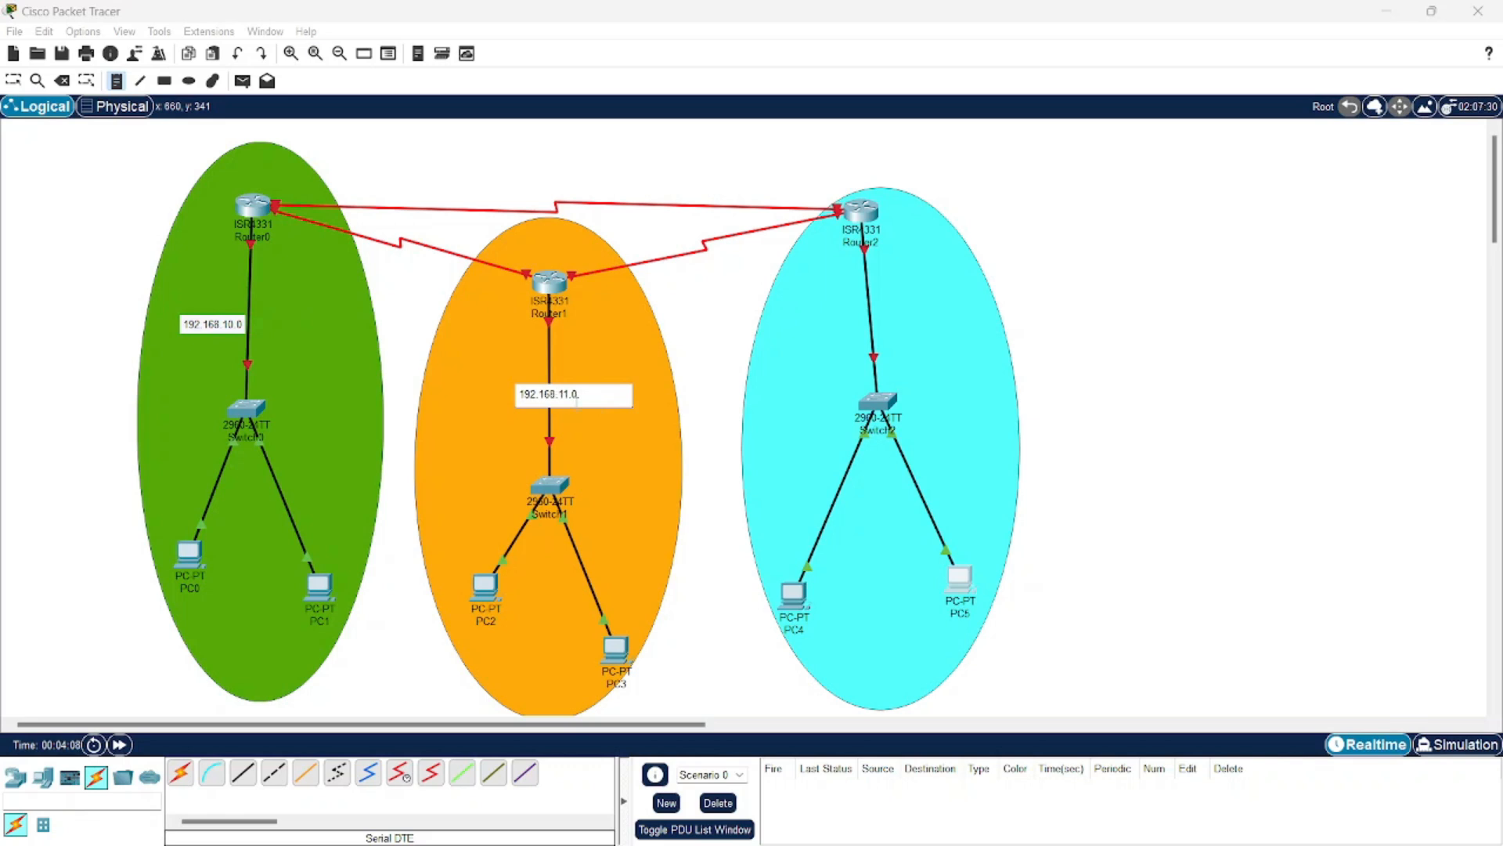
Step: Add the network address note 192.168.12.0 between Router2 and Switch2
click(846, 342)
text(192.0168)
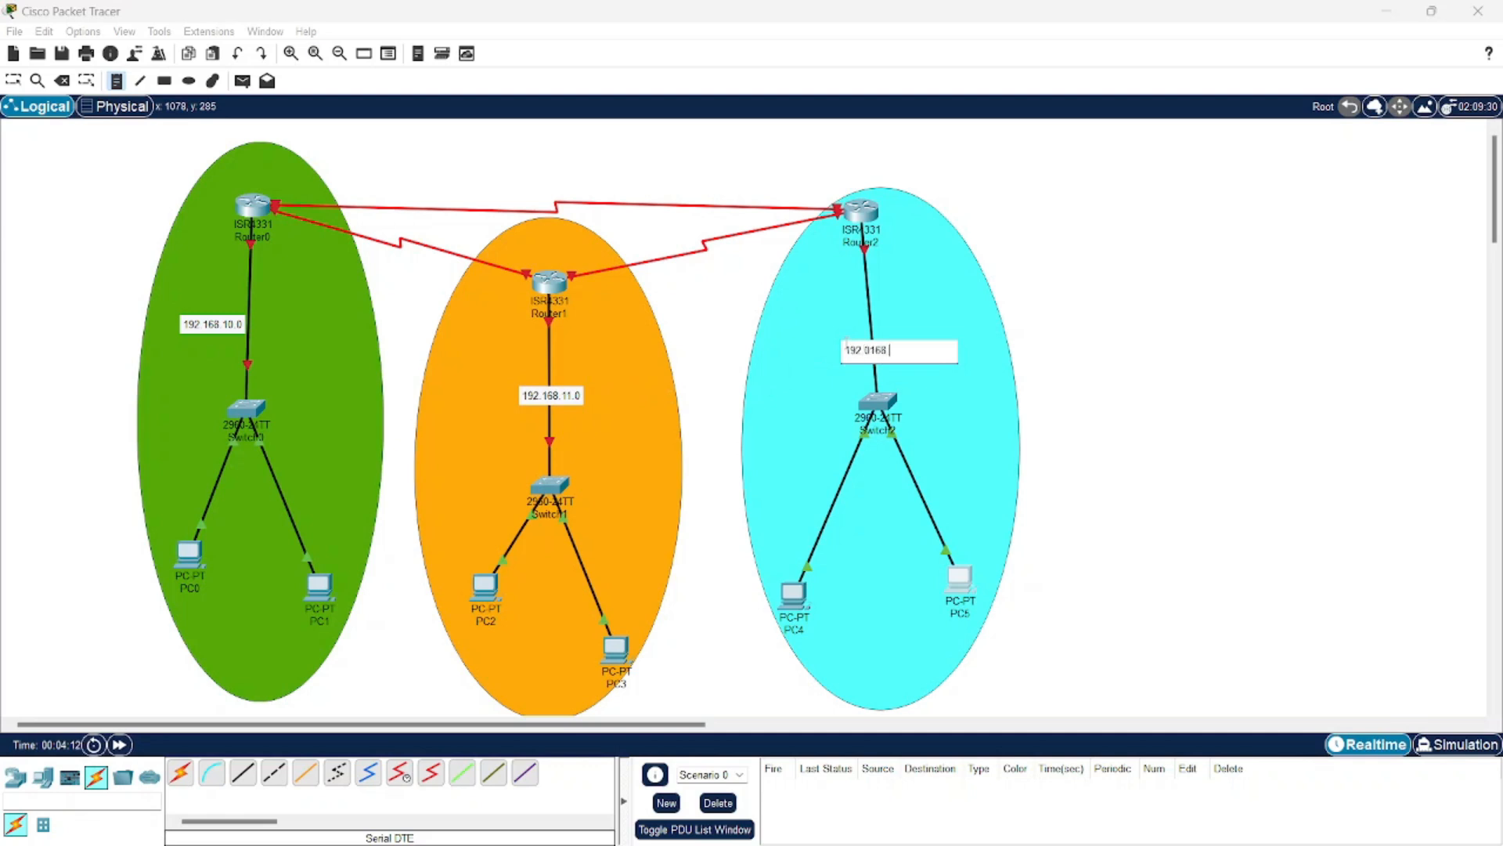
key(BackSpace)
key(BackSpace)
key(BackSpace)
text(.168.12.0)
Step: Add address notes 192.168.10.2 below PC0 and 192.168.10.3 below PC1
click(184, 608)
text(192.168.10.)
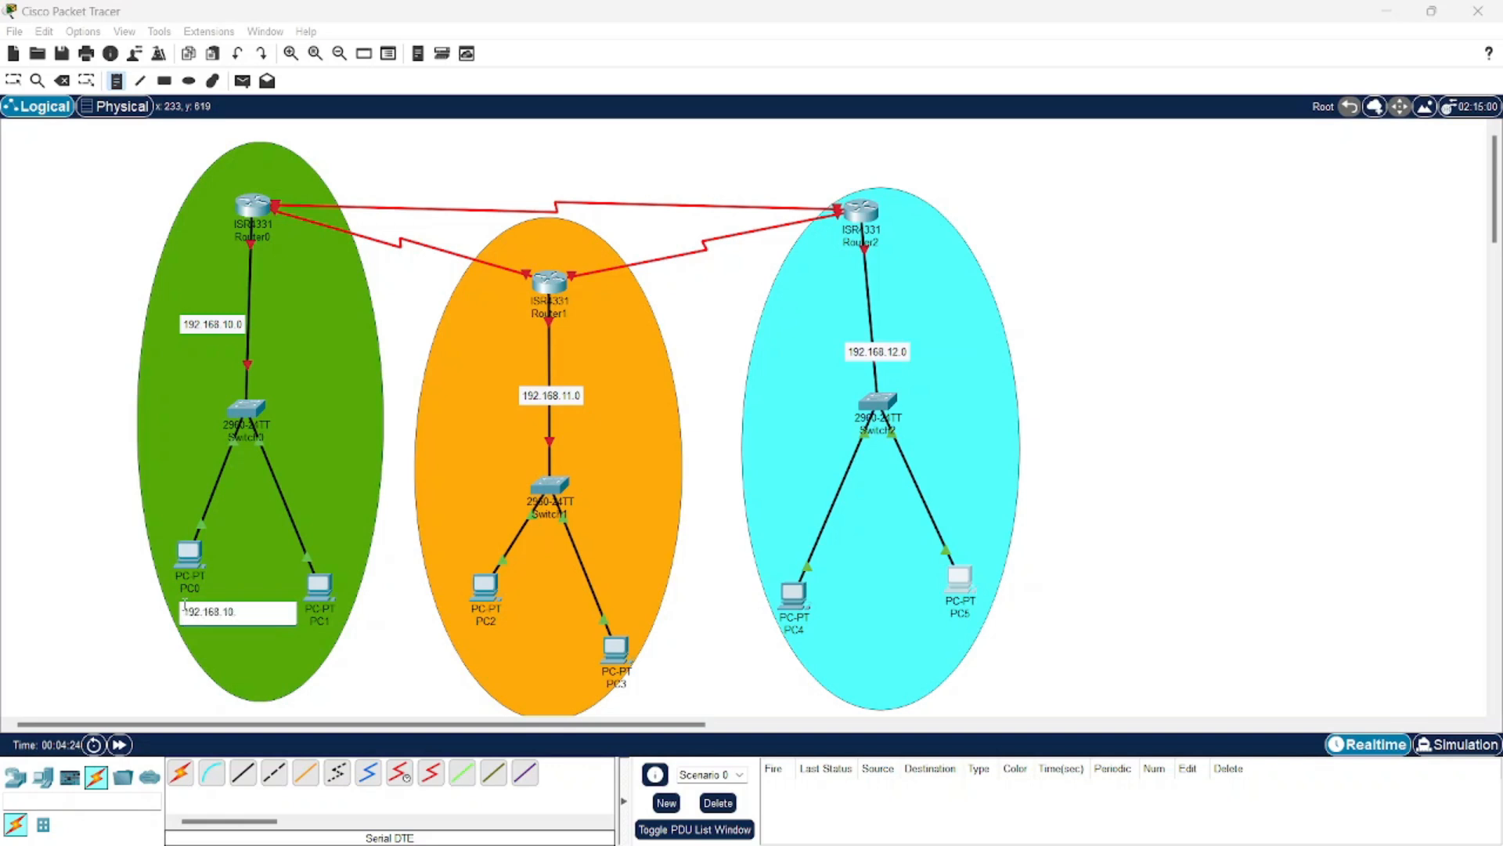
text(1)
click(267, 639)
text(192.168.12)
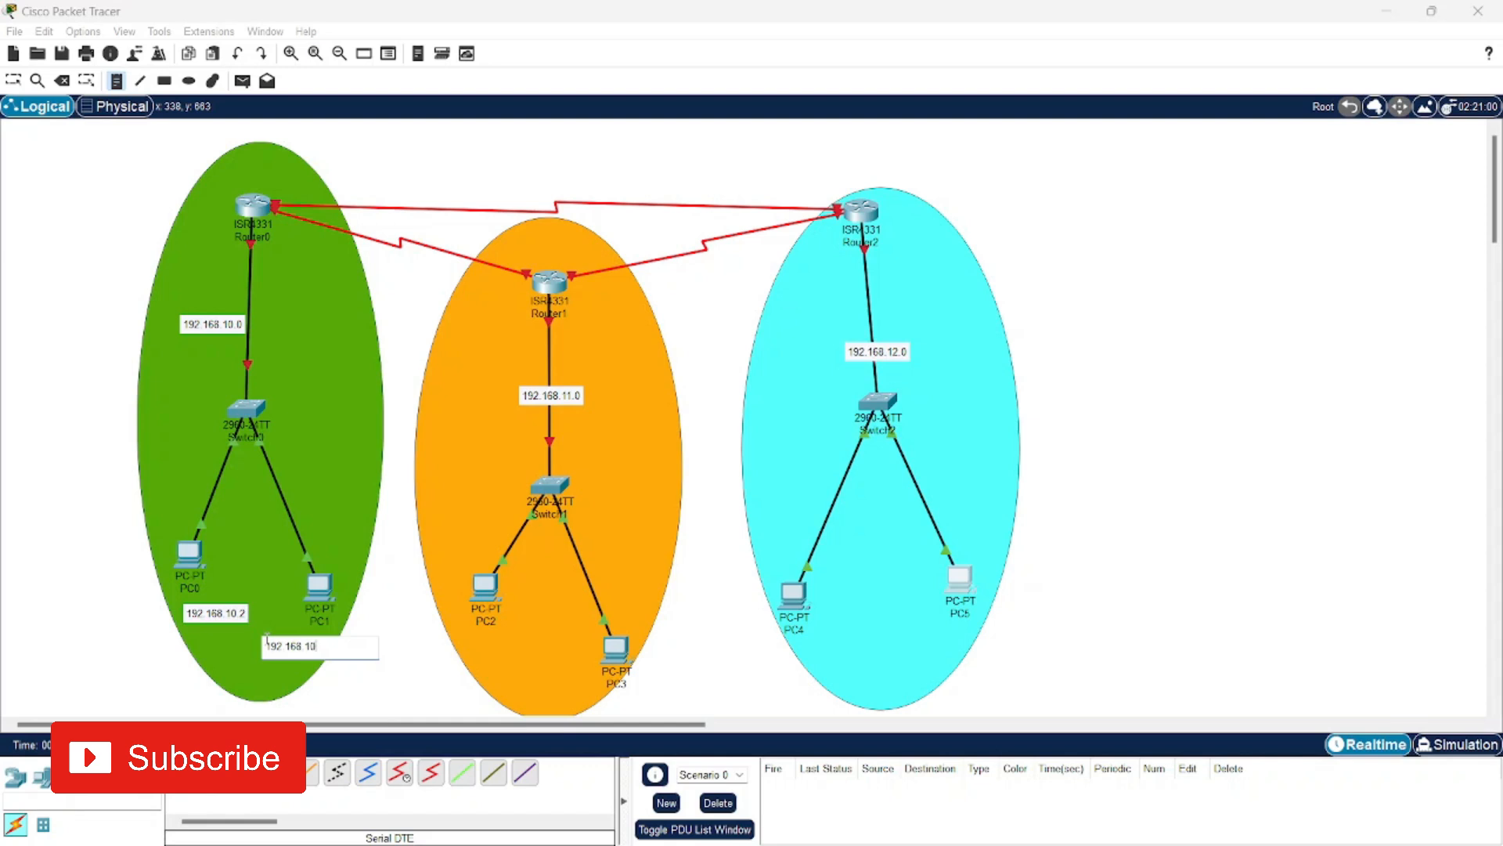
text(.3)
Step: Add address notes 192.168.11.2 below PC2 and 192.168.11.3 at PC3
click(468, 641)
text(192.168.11.2)
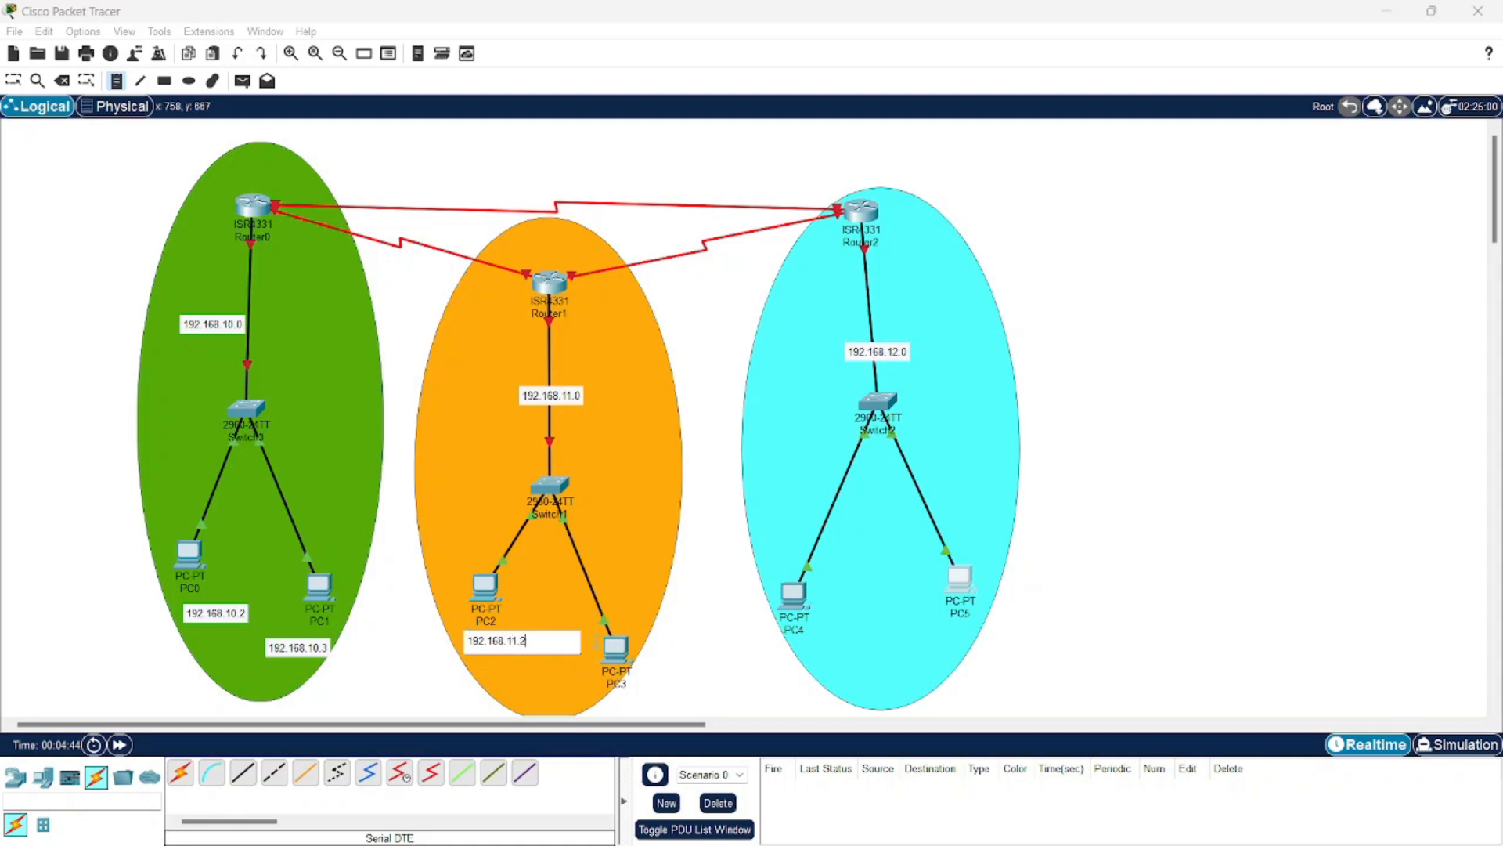
click(566, 668)
text(192.168)
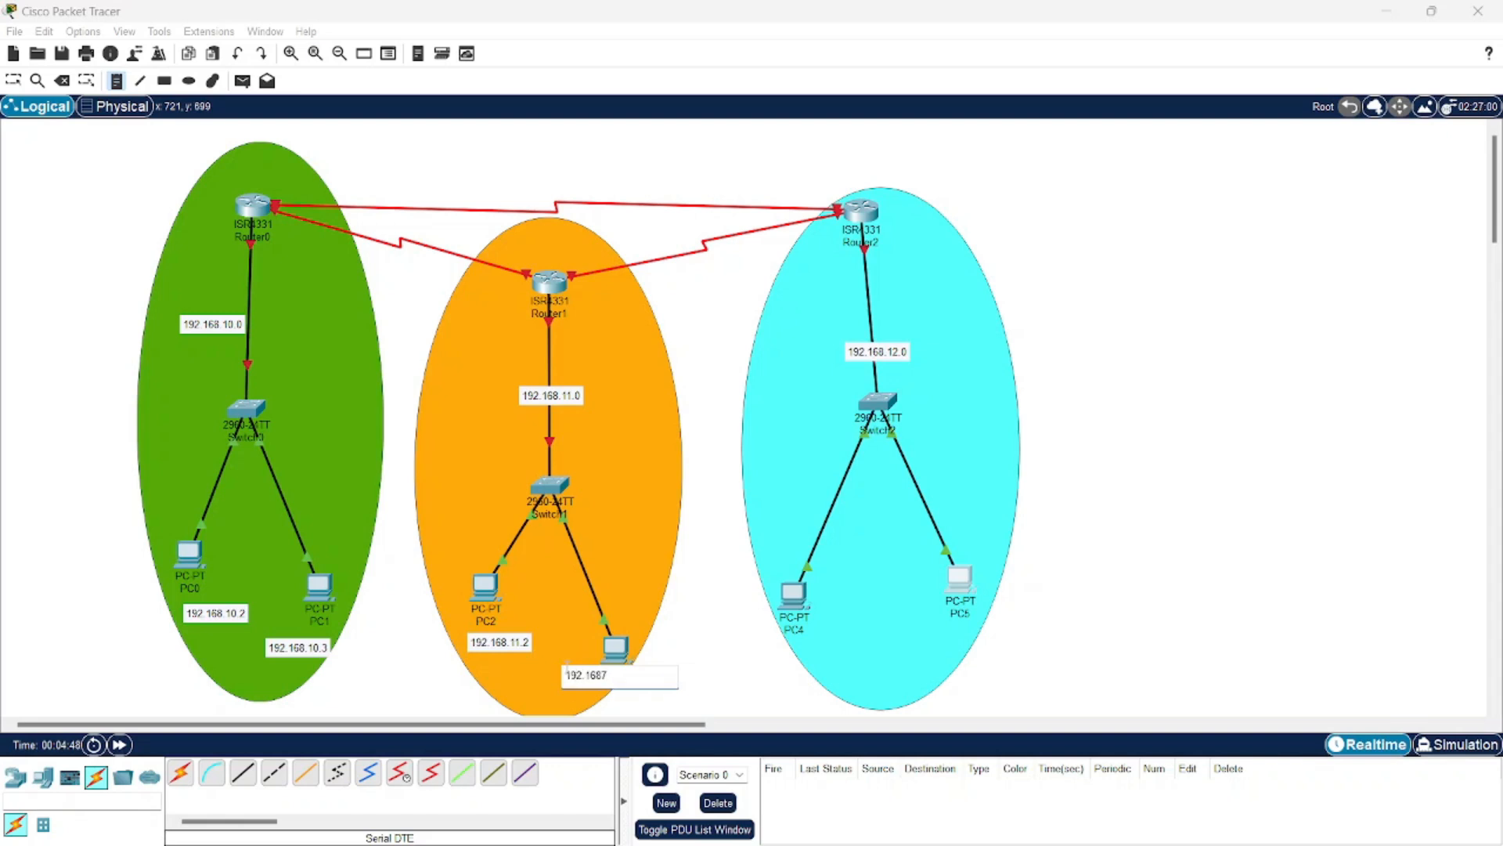
text(.11.3)
Step: Add address notes 192.168.12.2 below PC4 and 192.168.12.3 below PC5
click(798, 638)
text(192.168.1)
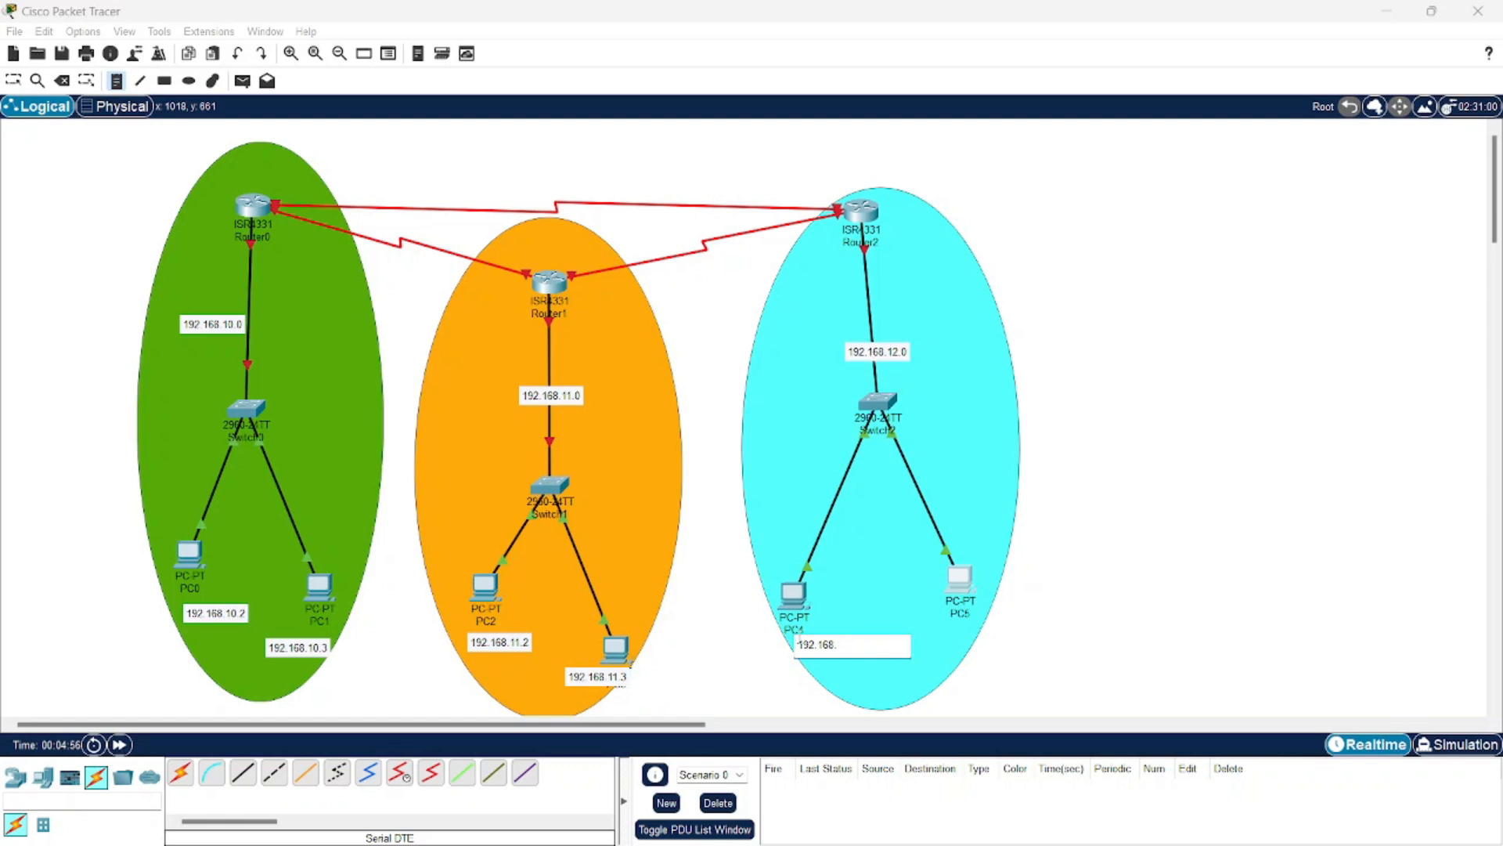
text(123)
text(2.2)
click(930, 621)
text(192.168.12.3)
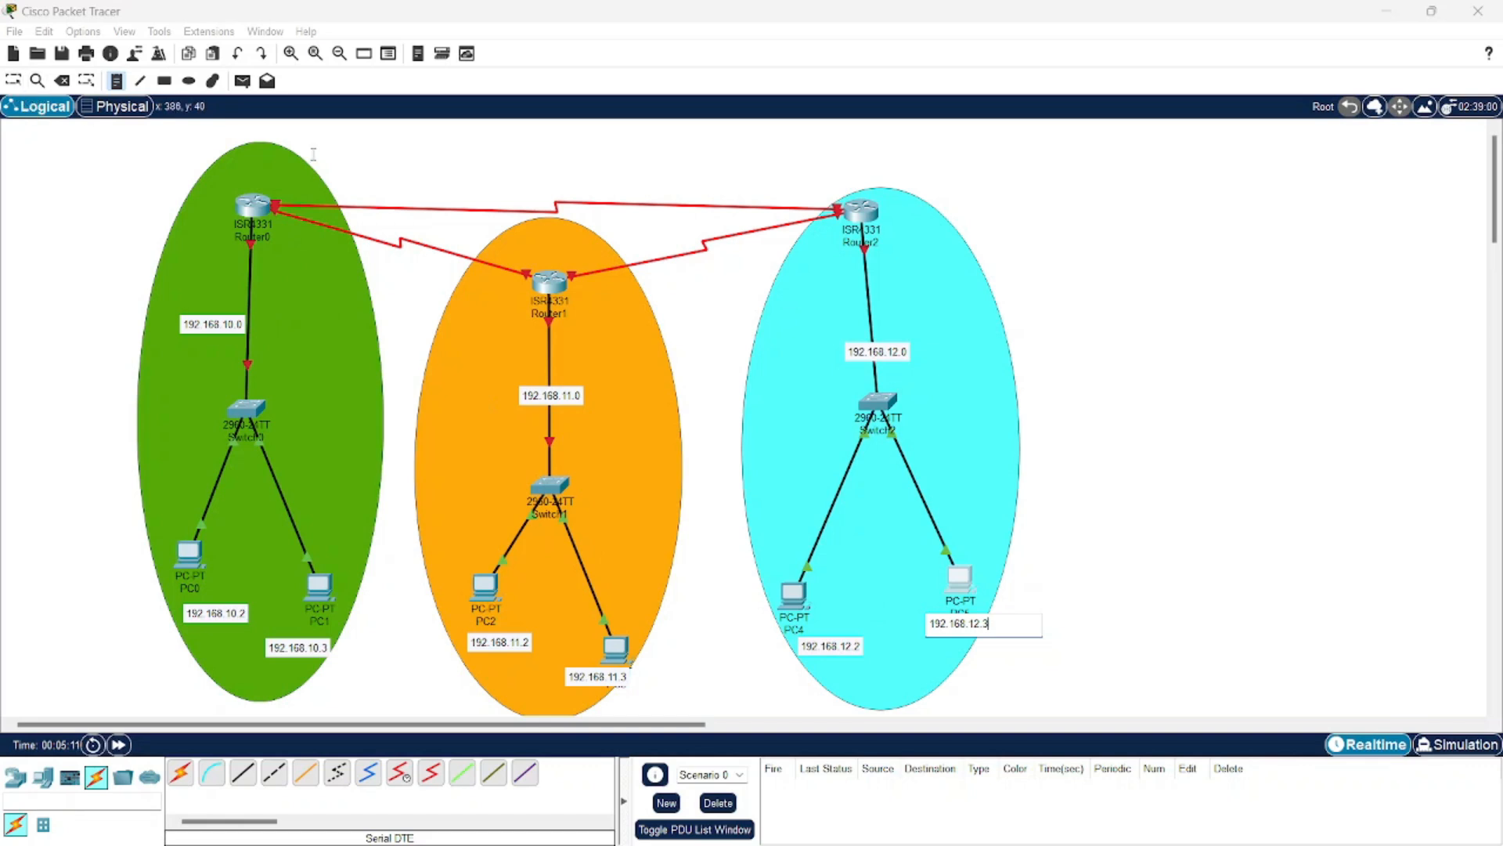
Step: Add network address notes 10.0.0.0 on the Router0–Router2 serial link and 11.0.0.0 on the Router0–Router1 link
click(523, 190)
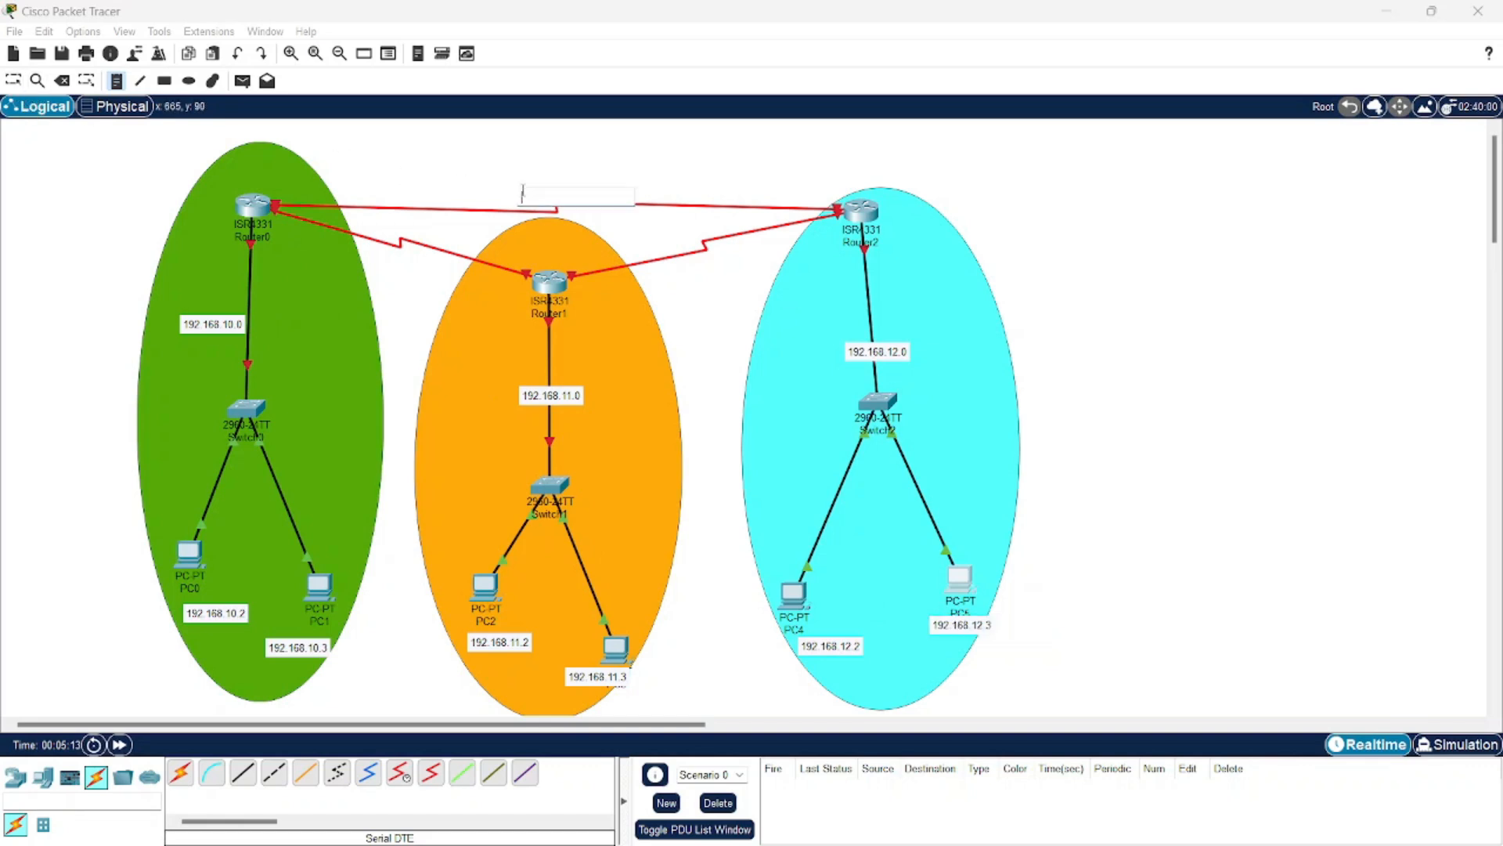
text(10.0.0.0)
click(377, 232)
text(110.0.0)
key(BackSpace)
key(BackSpace)
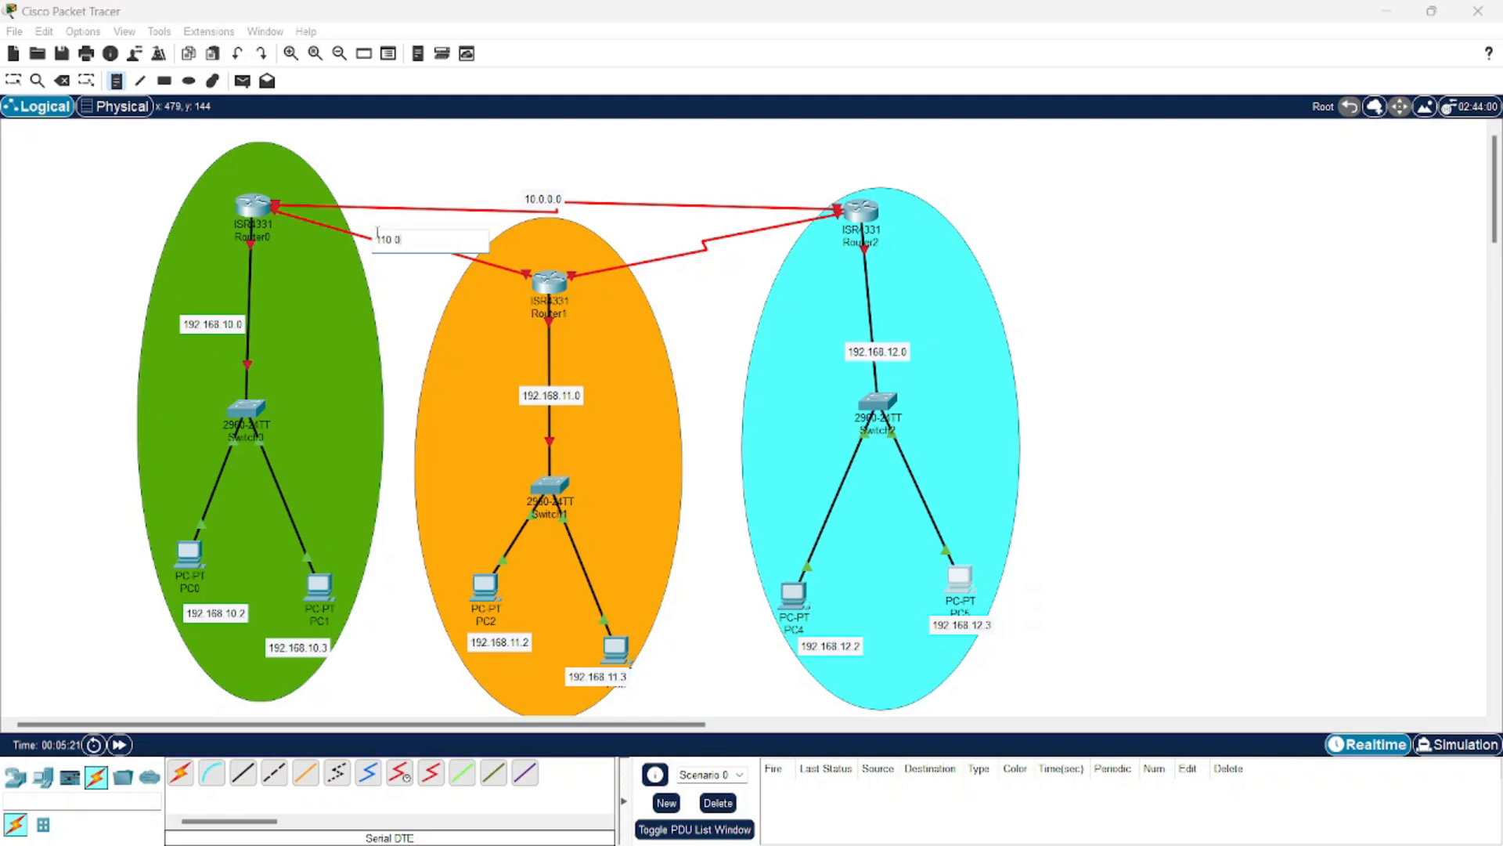
text(.0.0)
Step: Add the network address note 12.0.0.0 at the Router1–Router2 serial link and return to the Select tool
click(665, 259)
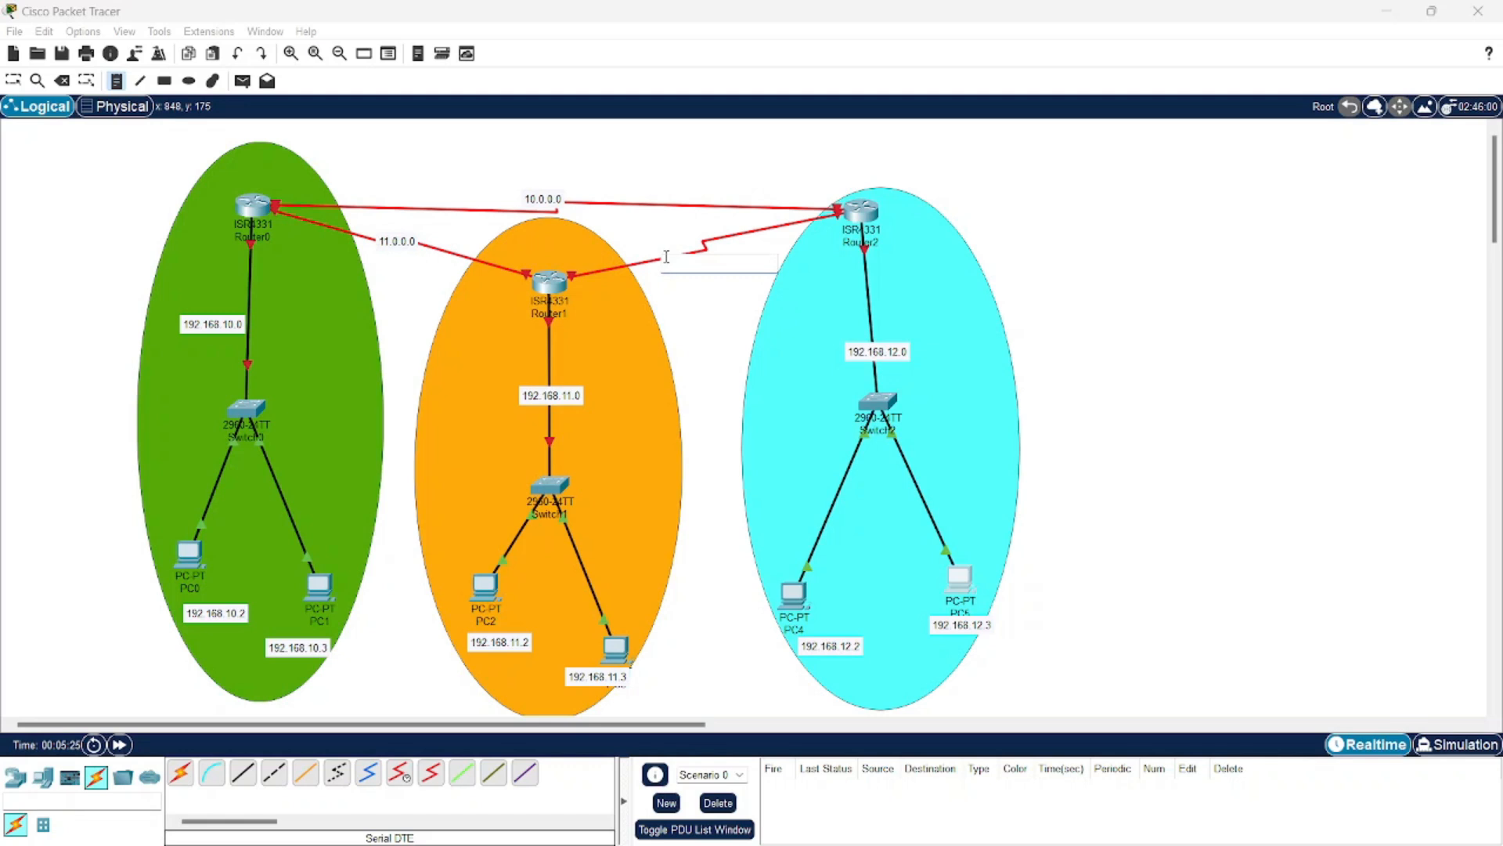
text(12.0.0.0)
click(13, 81)
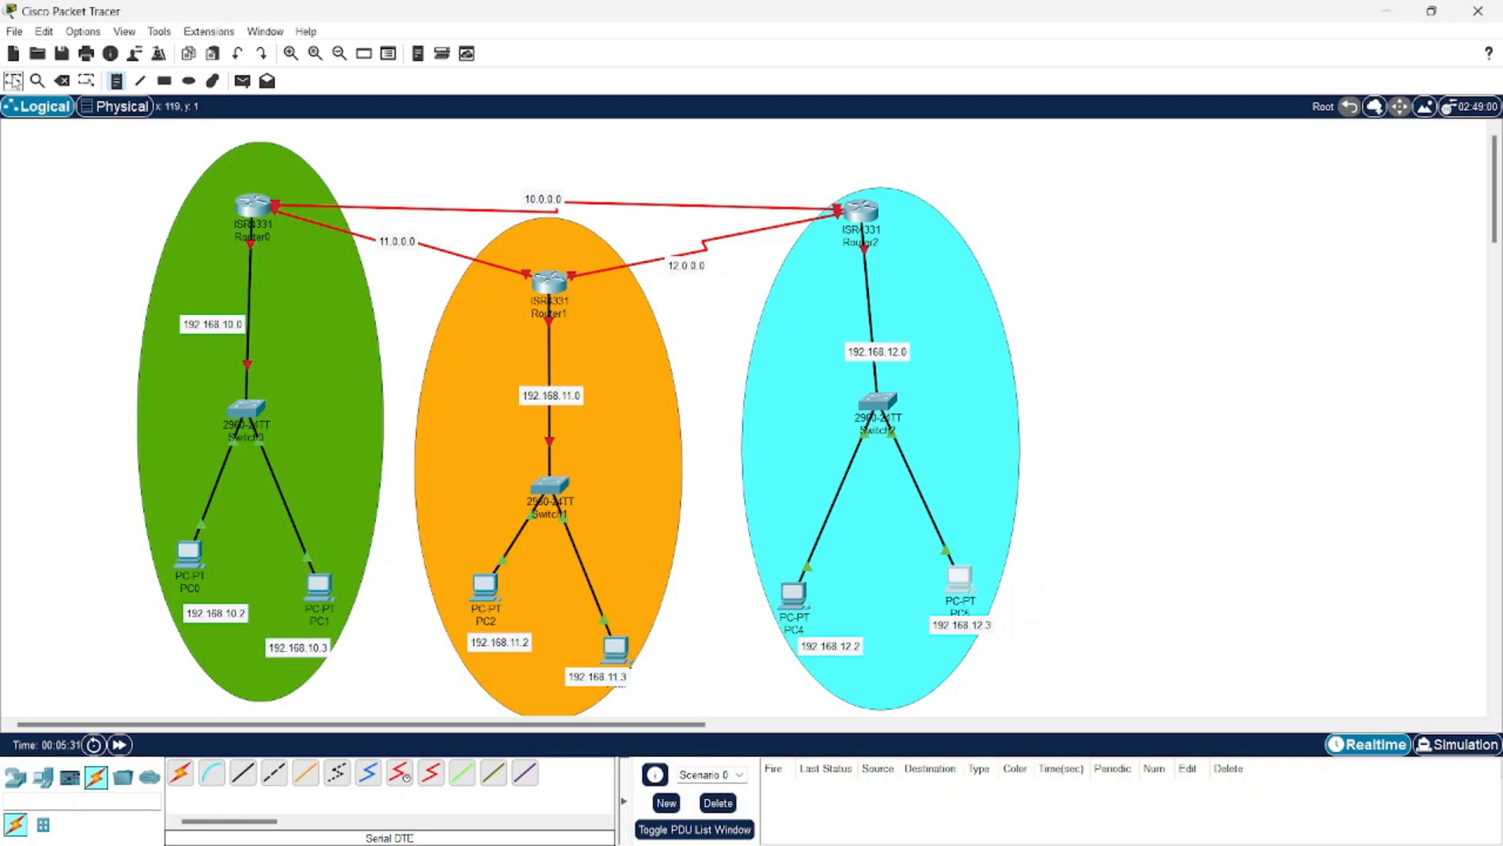
Step: Assign PC0 the static IPv4 address 192.168.10.2 with subnet mask 255.255.255.0
click(188, 555)
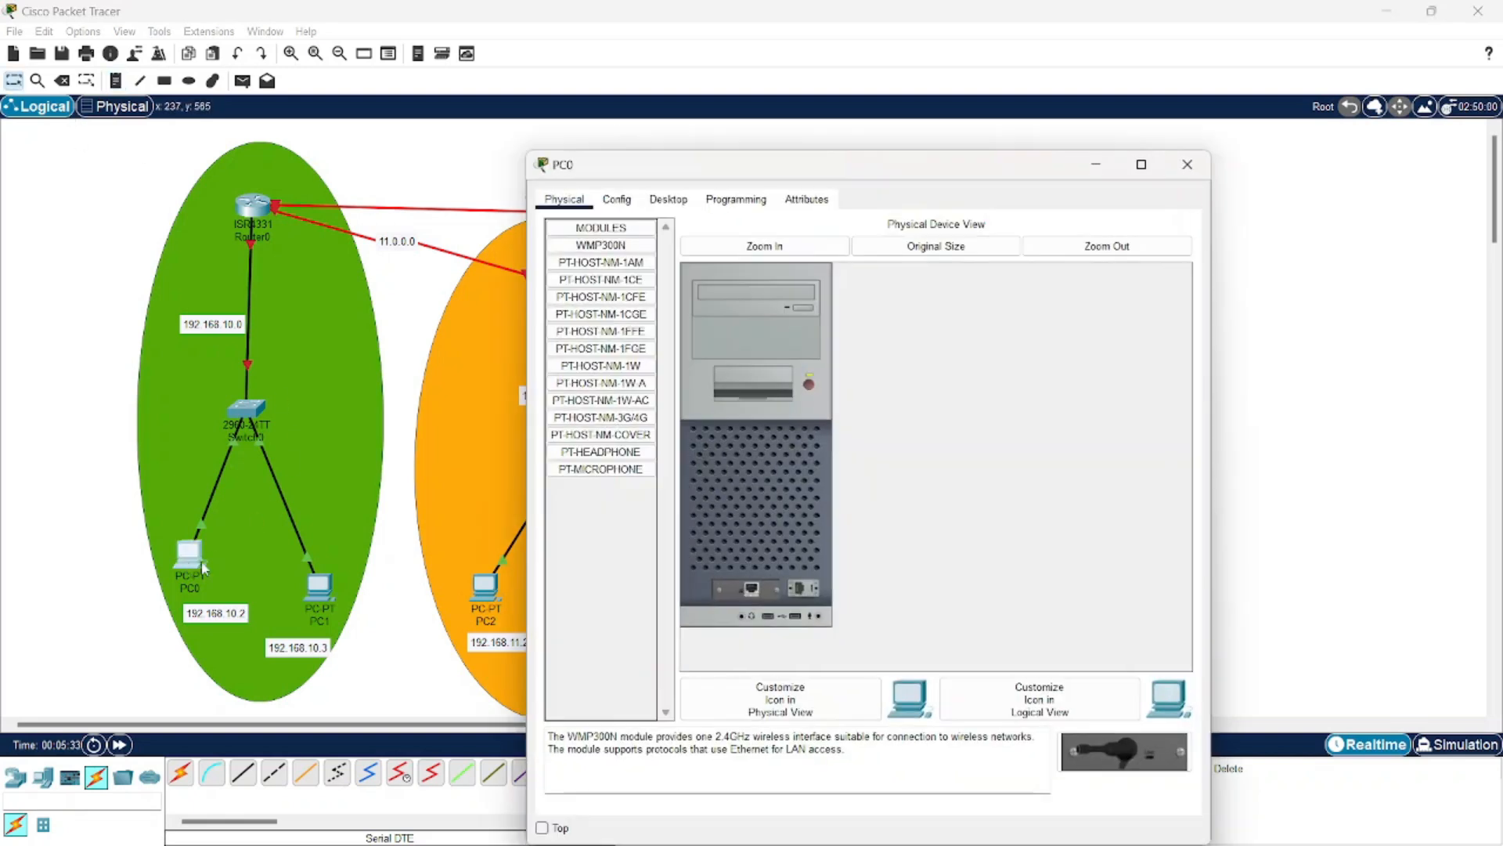
click(667, 200)
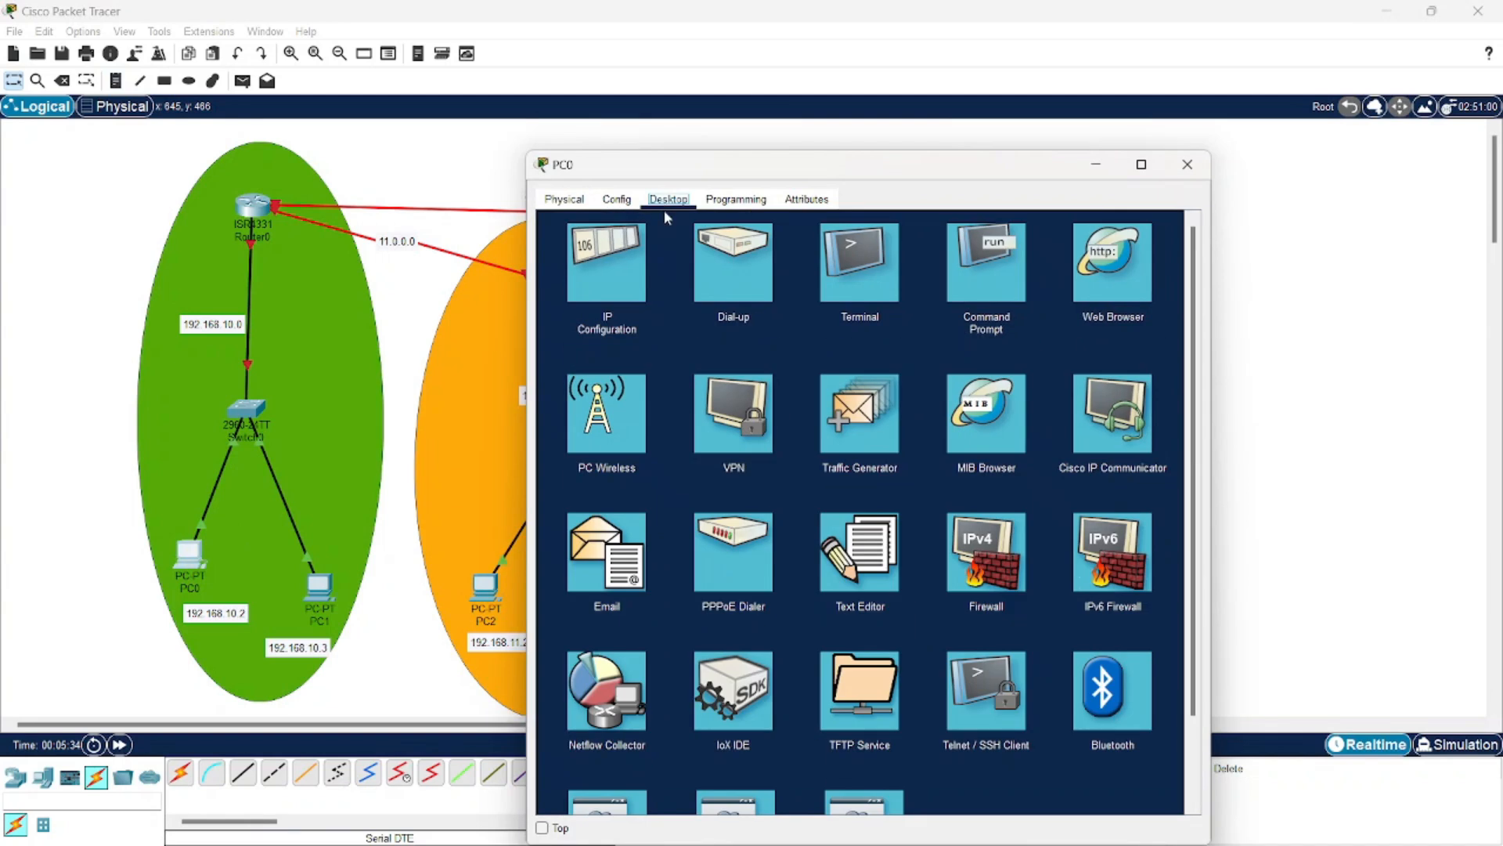
click(607, 266)
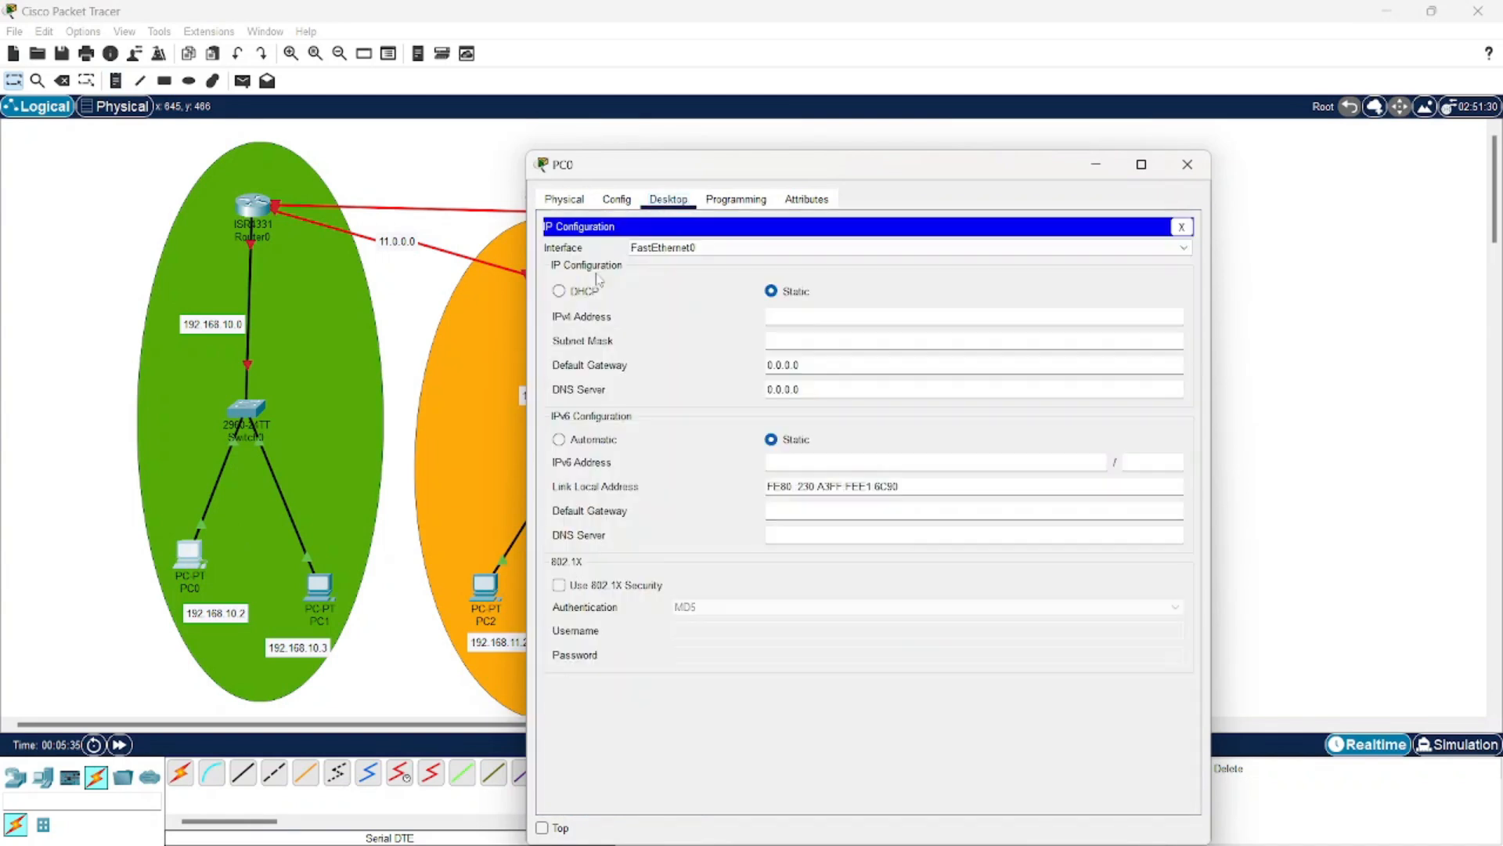
text(192.168.10.2)
drag(819, 318, 767, 324)
key(ctrl+c)
click(793, 341)
Step: Set PC0's default gateway to 192.168.10.1 and close its configuration window
click(821, 361)
key(BackSpace)
key(BackSpace)
key(BackSpace)
key(BackSpace)
key(BackSpace)
key(BackSpace)
key(BackSpace)
key(ctrl+v)
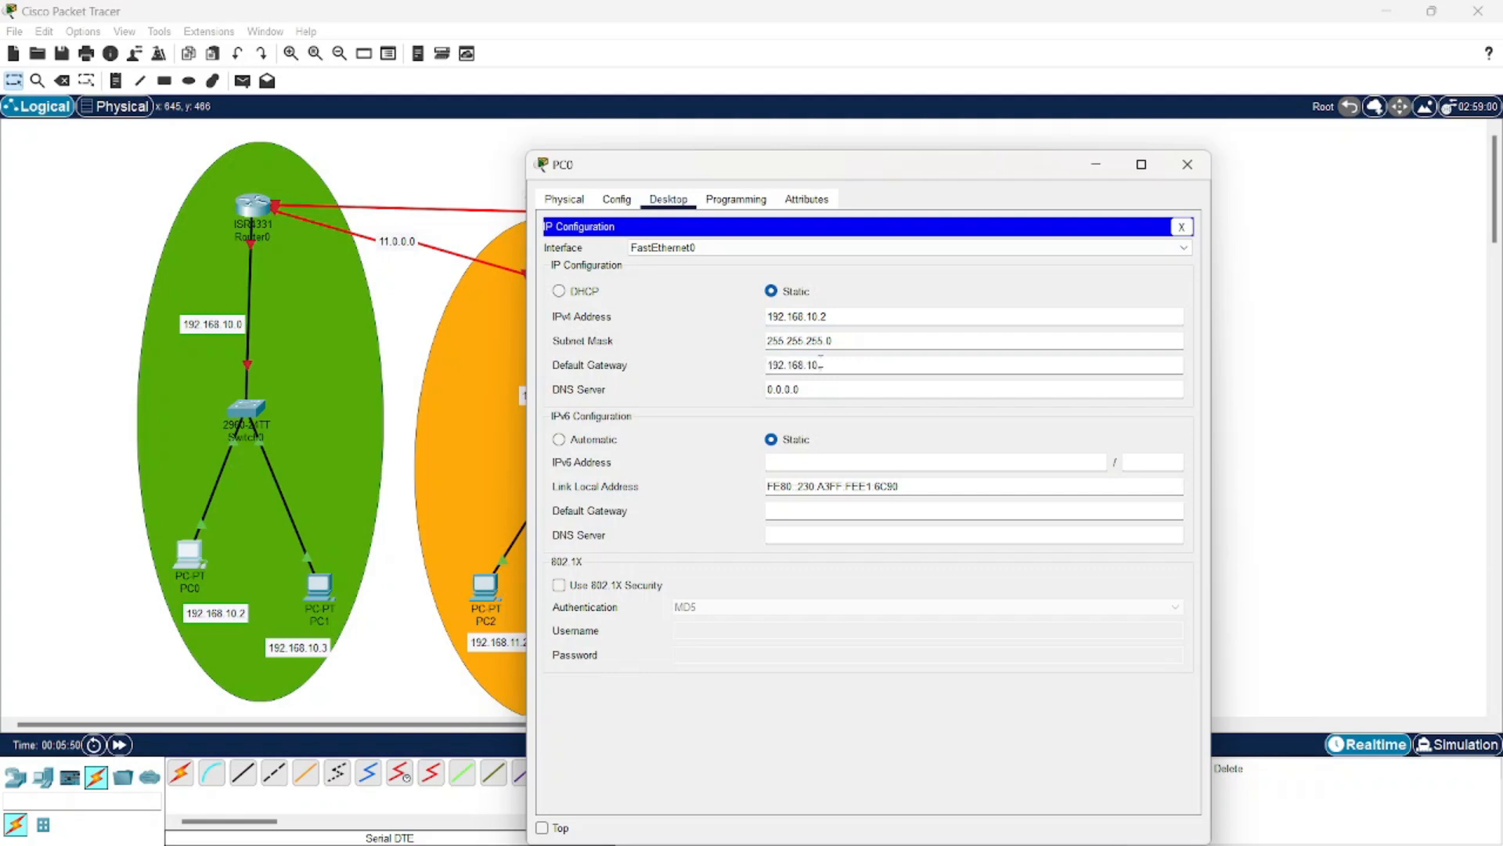
text(1)
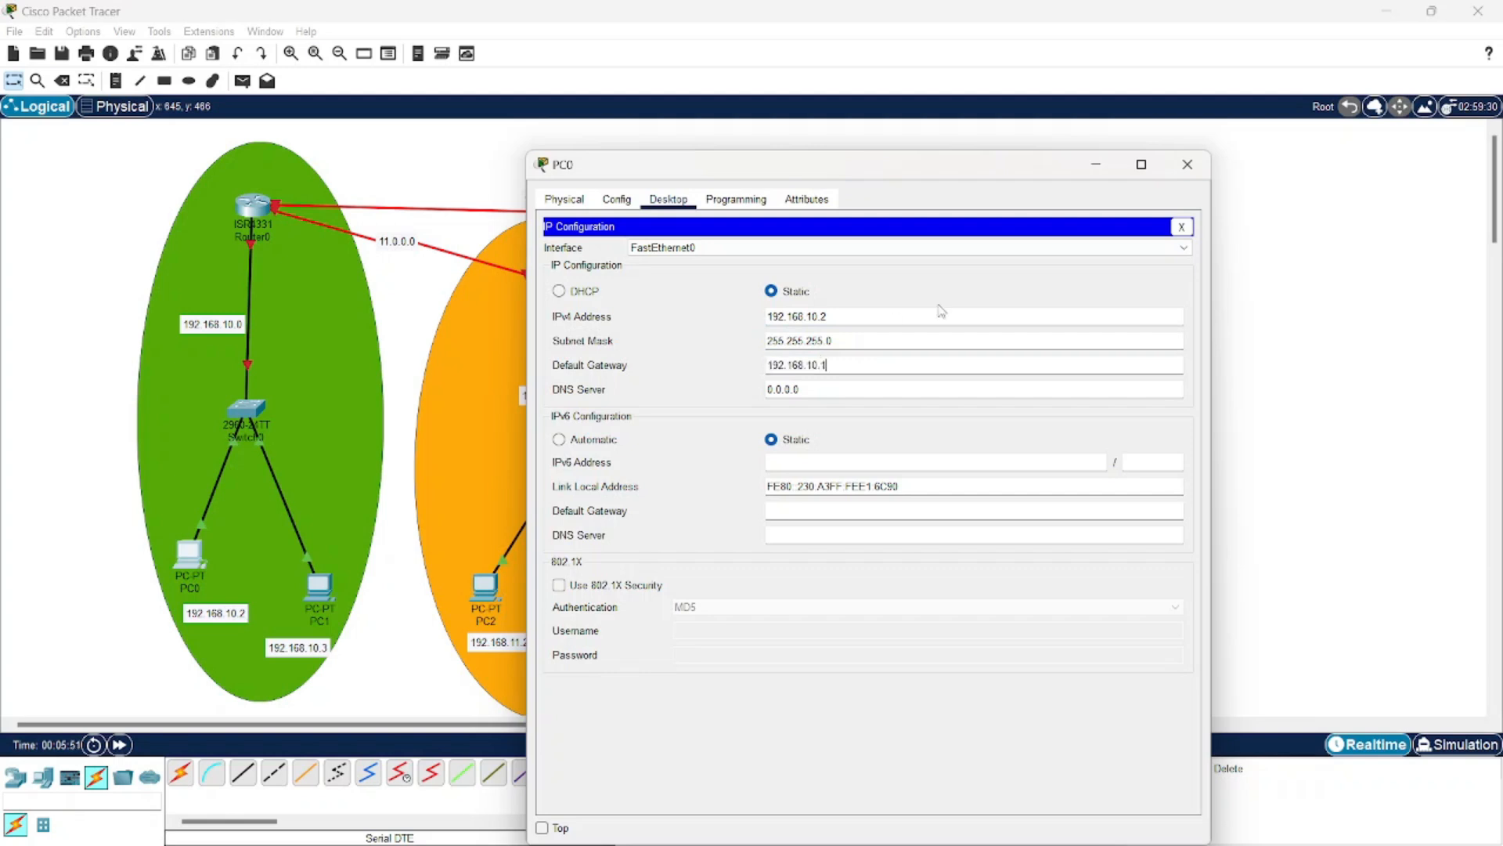
click(1187, 164)
Step: Assign PC1 the static IPv4 address 192.168.10.3 with subnet mask 255.255.255.0
click(318, 588)
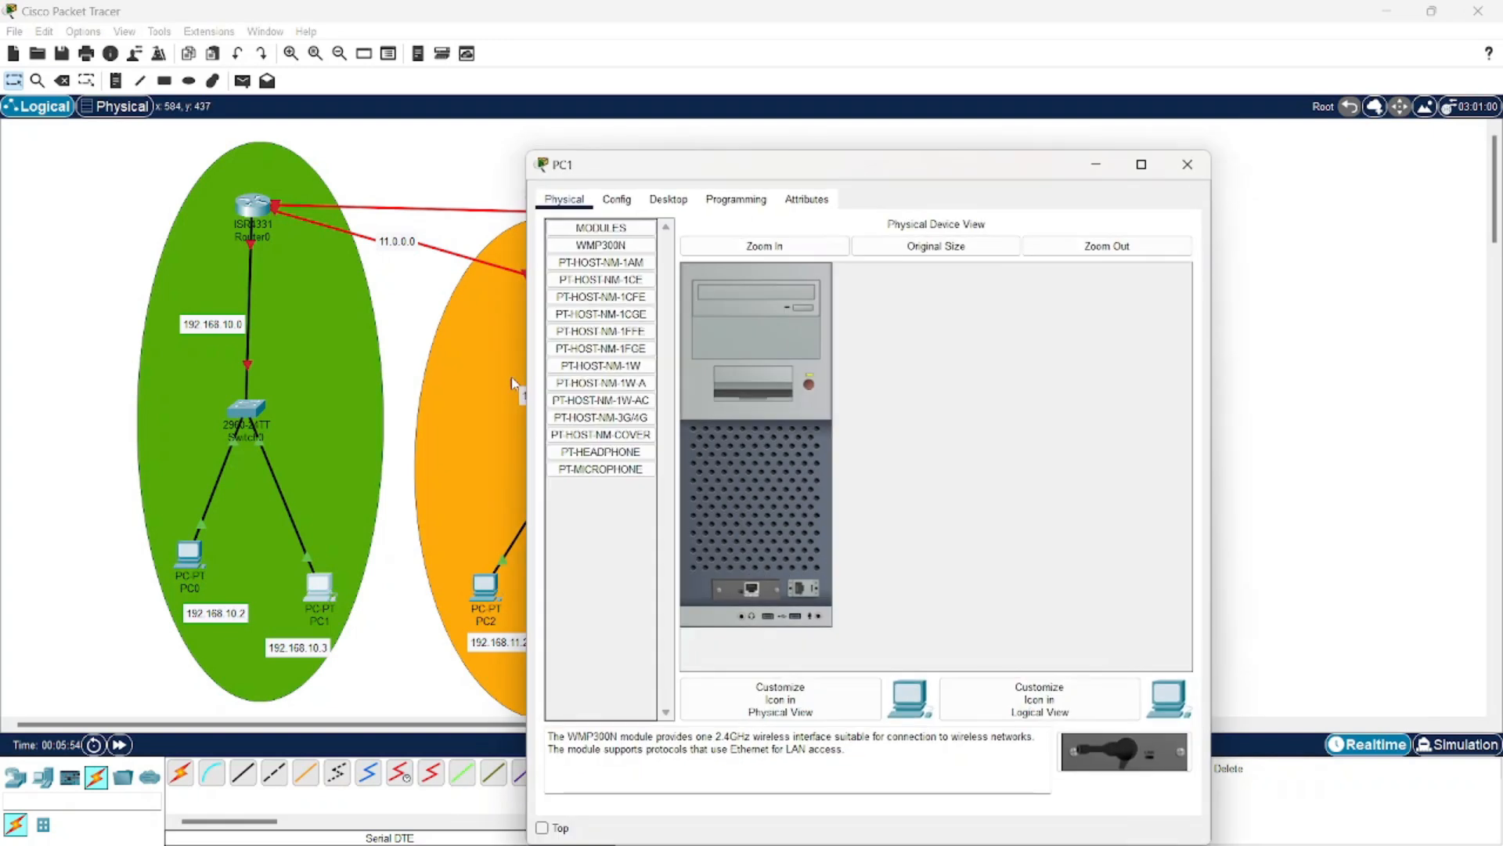
click(668, 199)
click(622, 278)
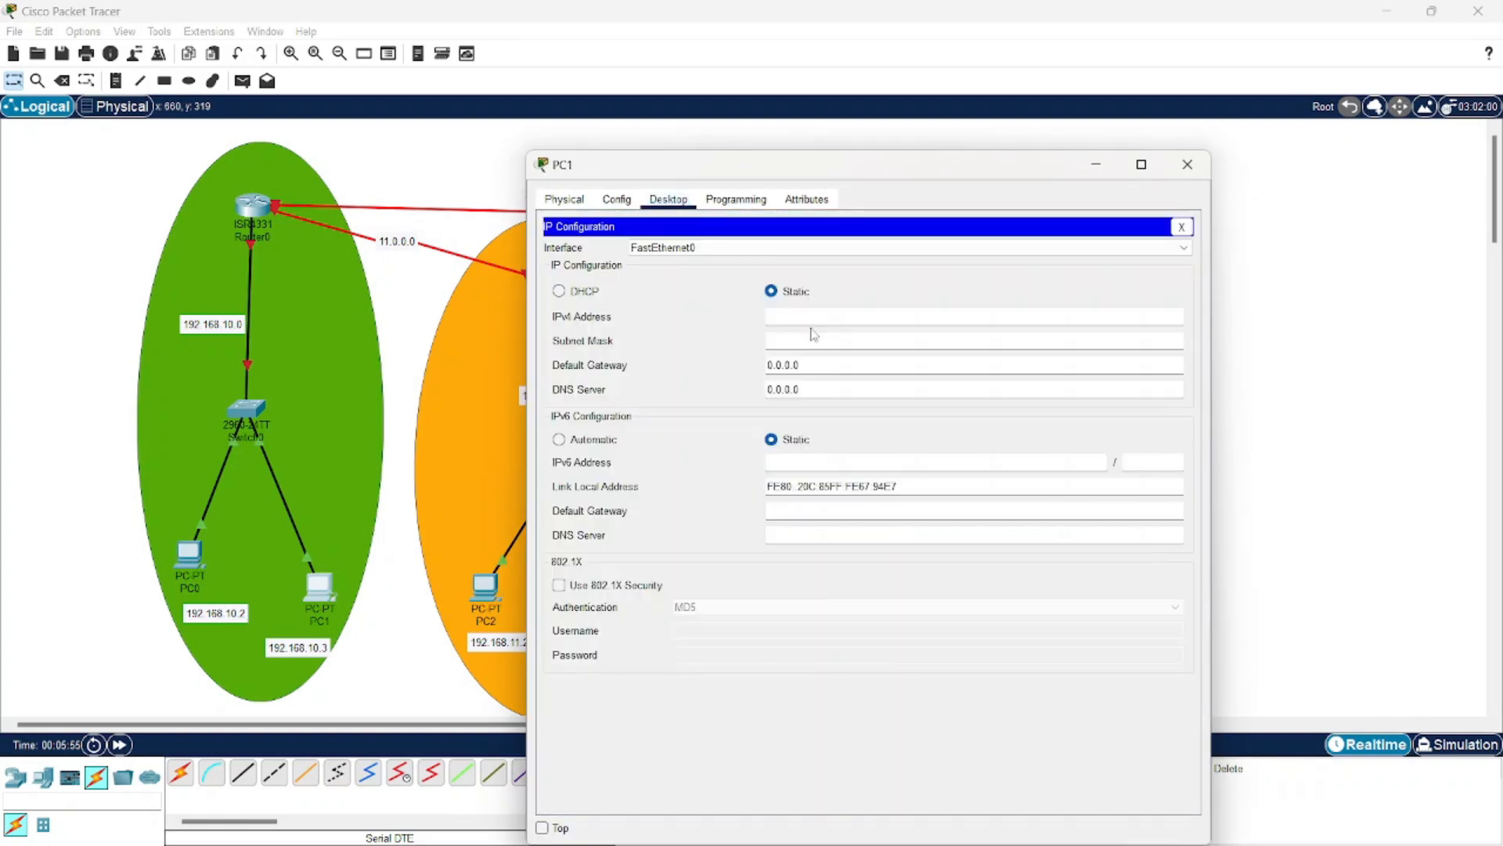
text(192.168.10.3)
click(834, 339)
Step: Set PC1's default gateway to 192.168.10.1 and close its configuration window
click(813, 364)
key(BackSpace)
key(BackSpace)
key(BackSpace)
key(BackSpace)
key(BackSpace)
key(BackSpace)
text(192.168.10.1)
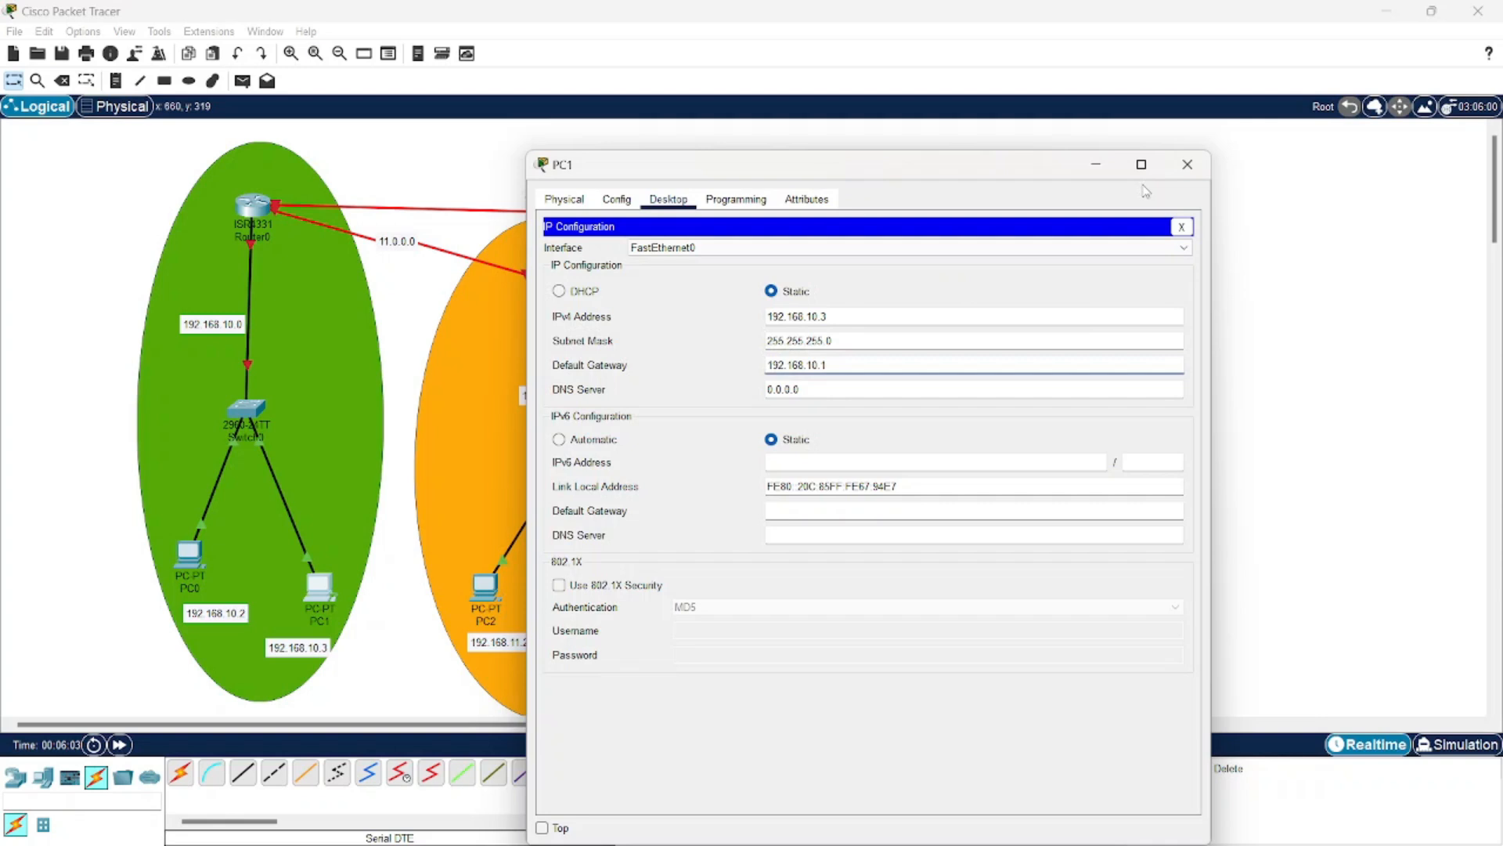
click(1188, 164)
Step: Configure Router0's GigabitEthernet0/0/0 with IP address 192.168.10.1 and mask 255.255.255.0, and enable the port
click(253, 205)
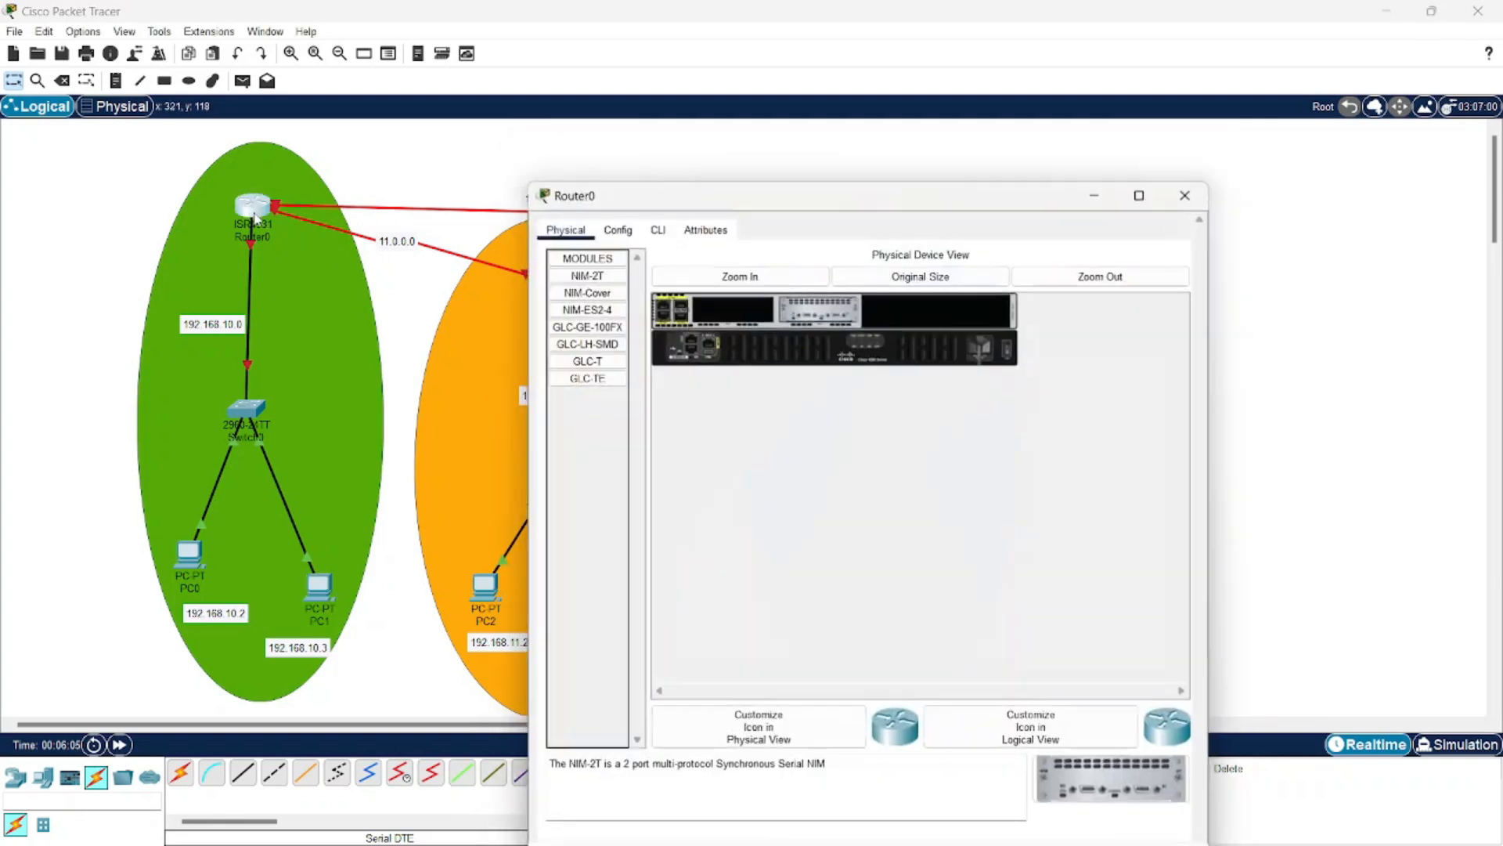
click(622, 202)
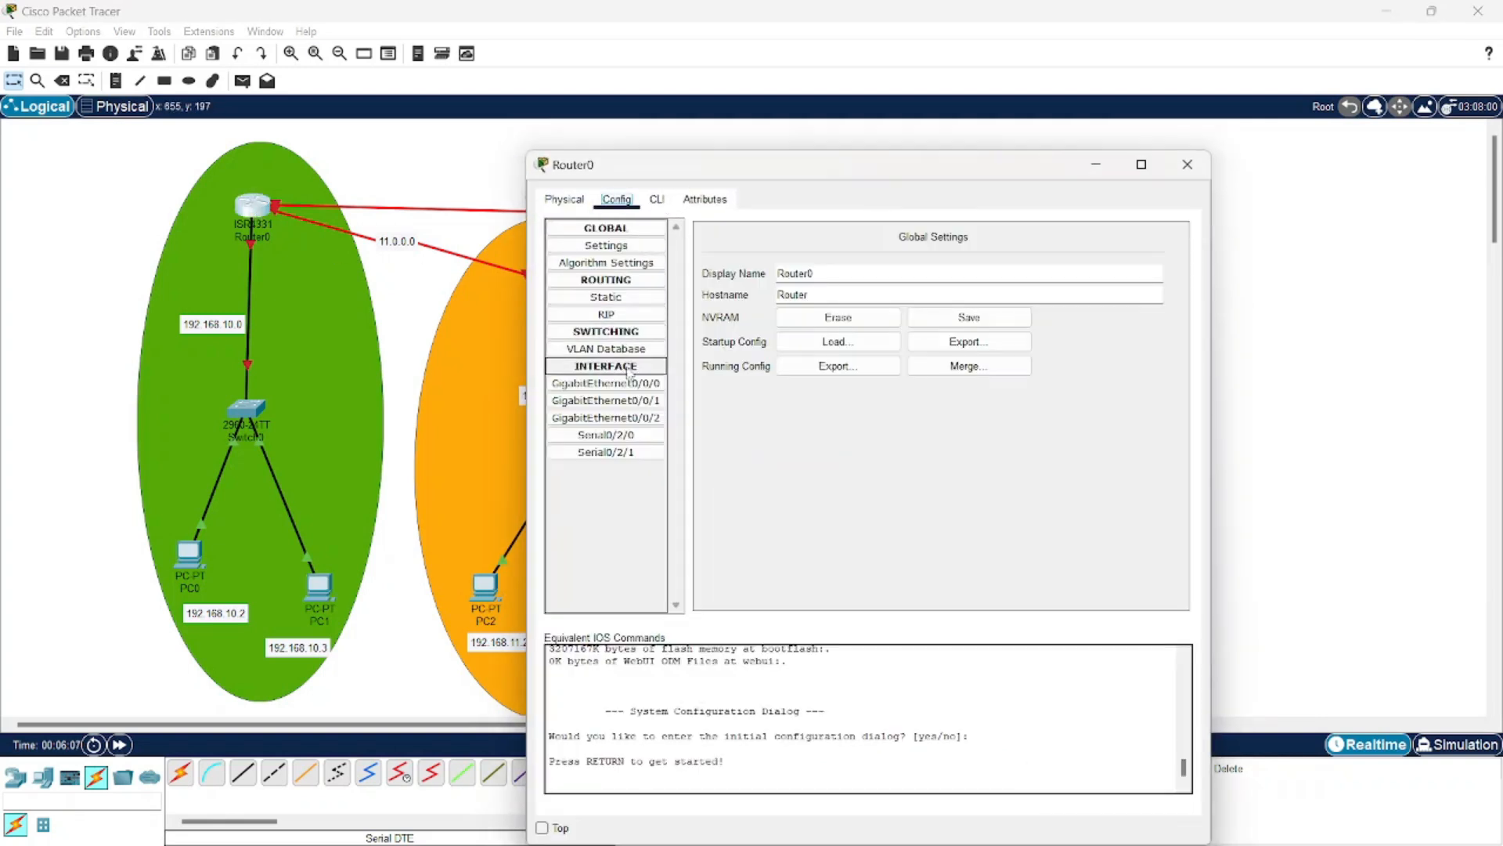
click(606, 383)
click(968, 345)
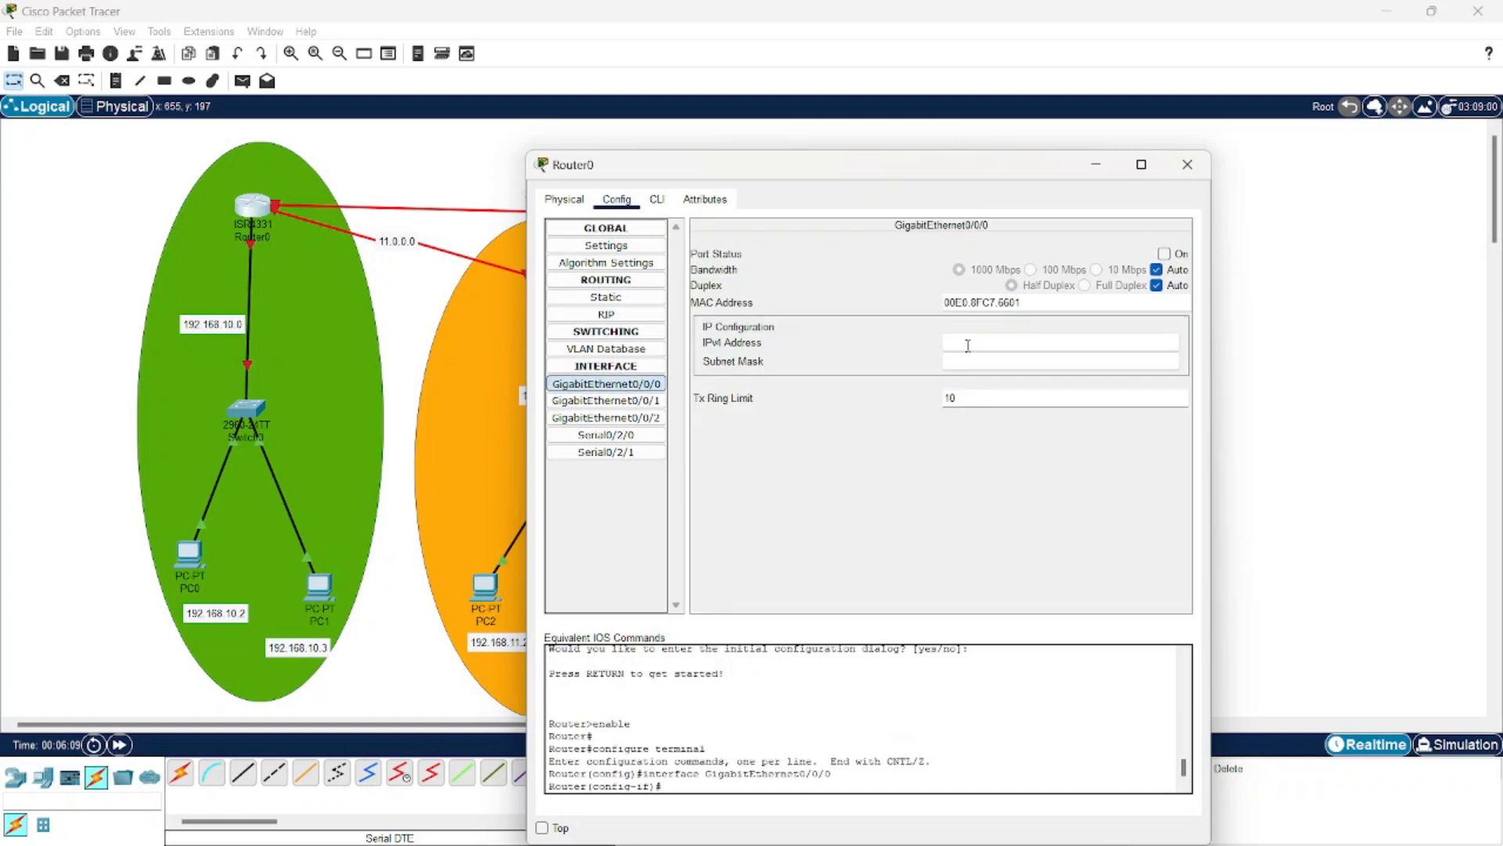
text(192.168.10.1)
click(974, 361)
click(1164, 253)
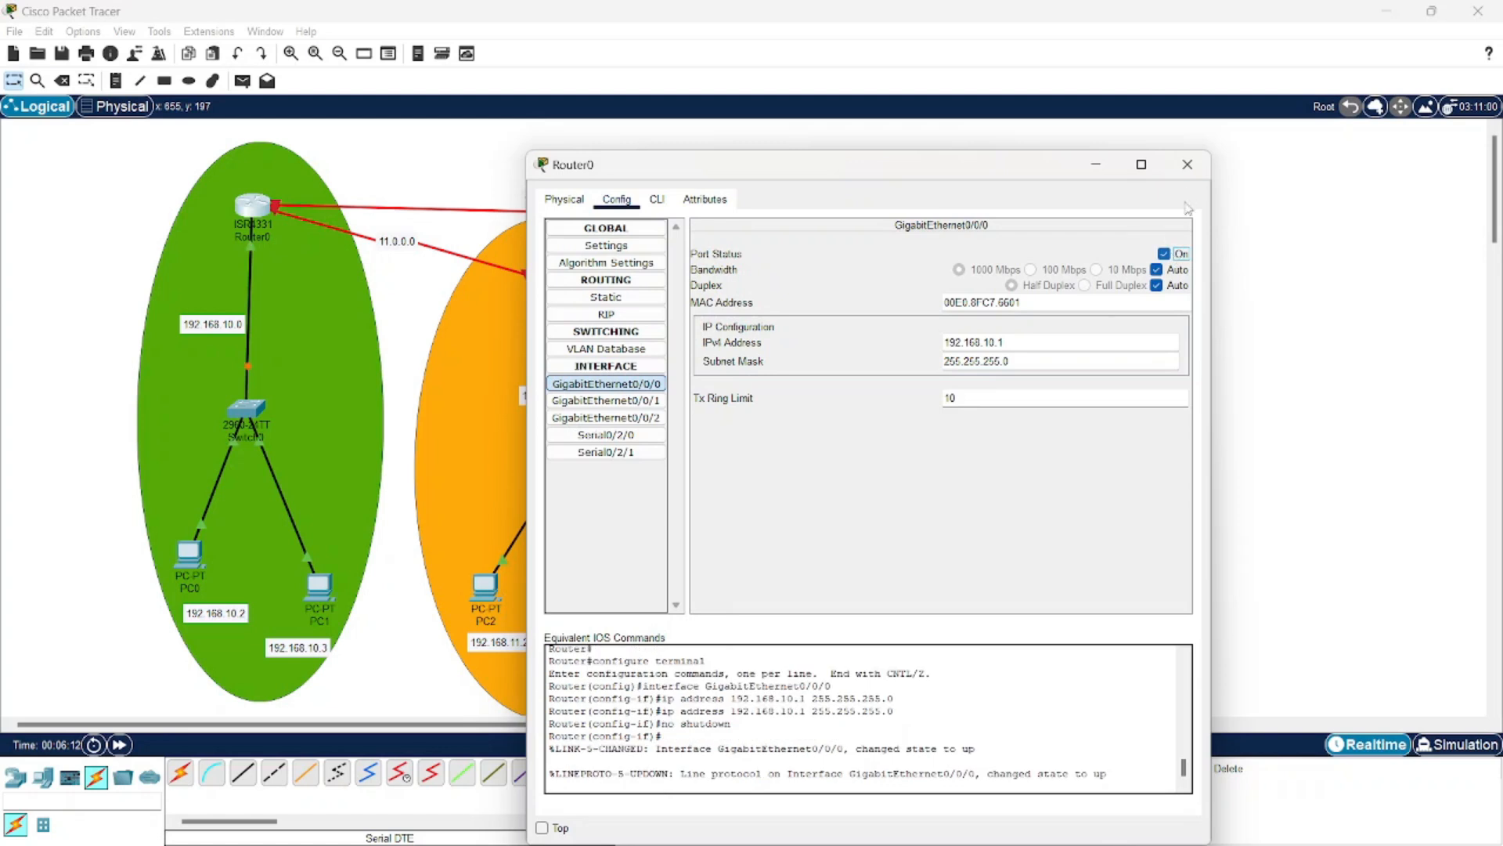
click(1190, 166)
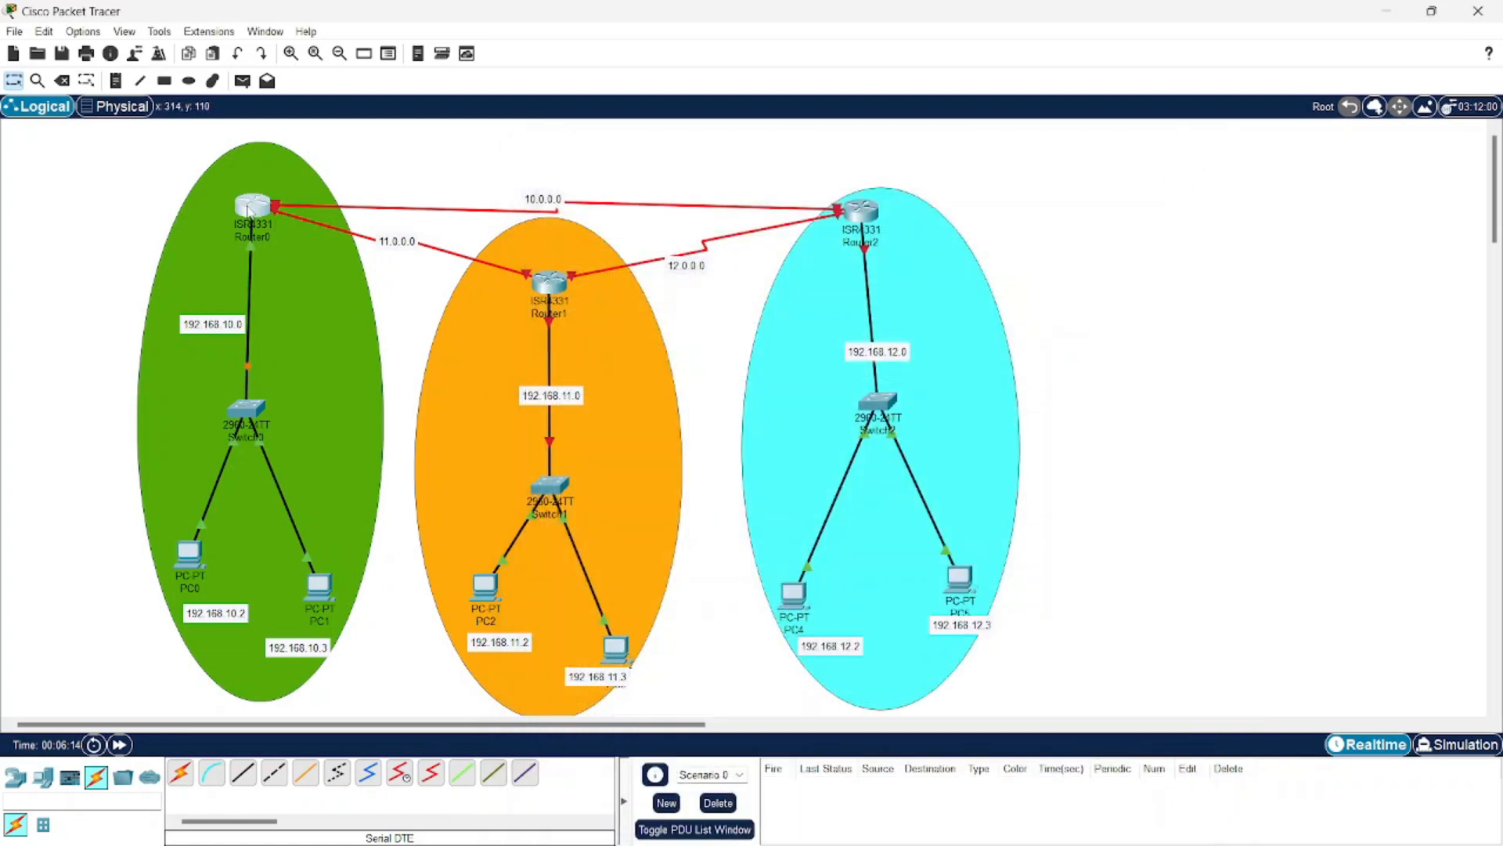
Step: Configure Router0's Serial0/2/0 with IP address 11.0.0.2 and mask 255.0.0.0, and enable the port
click(252, 205)
click(606, 384)
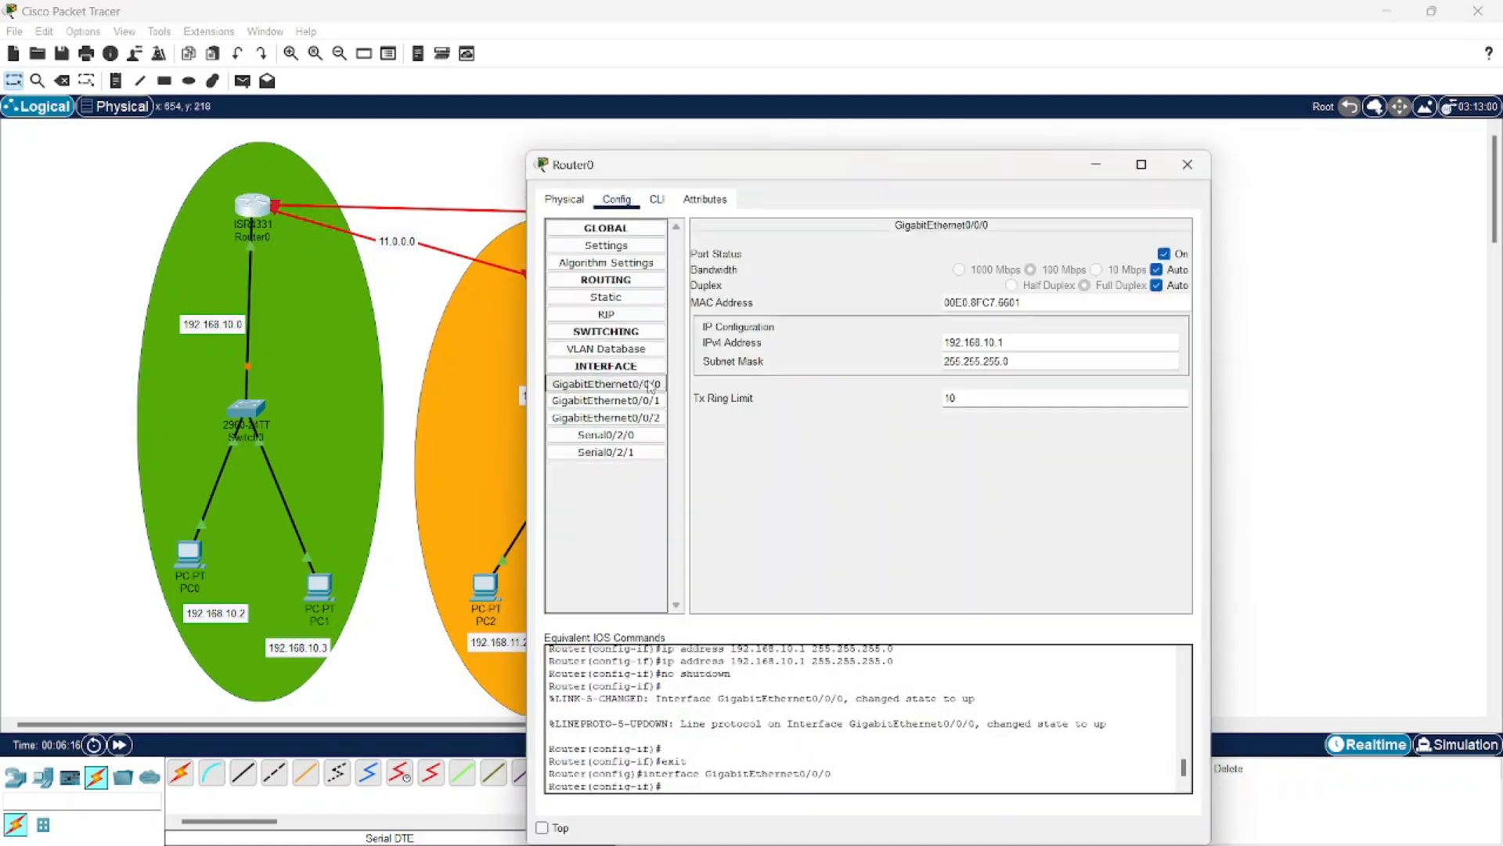
click(619, 435)
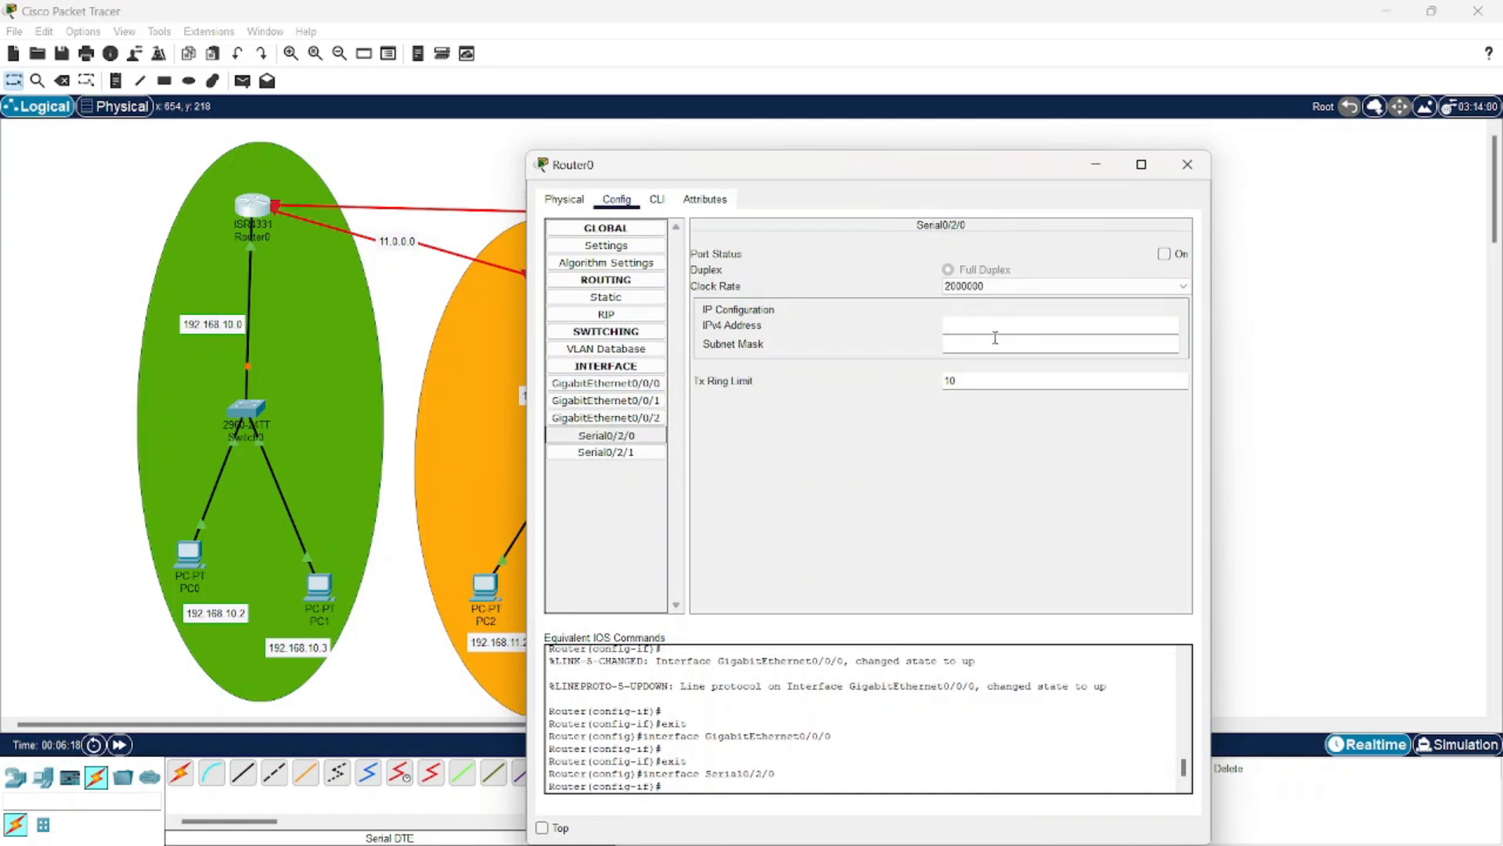
click(989, 325)
text(11.0.0.0)
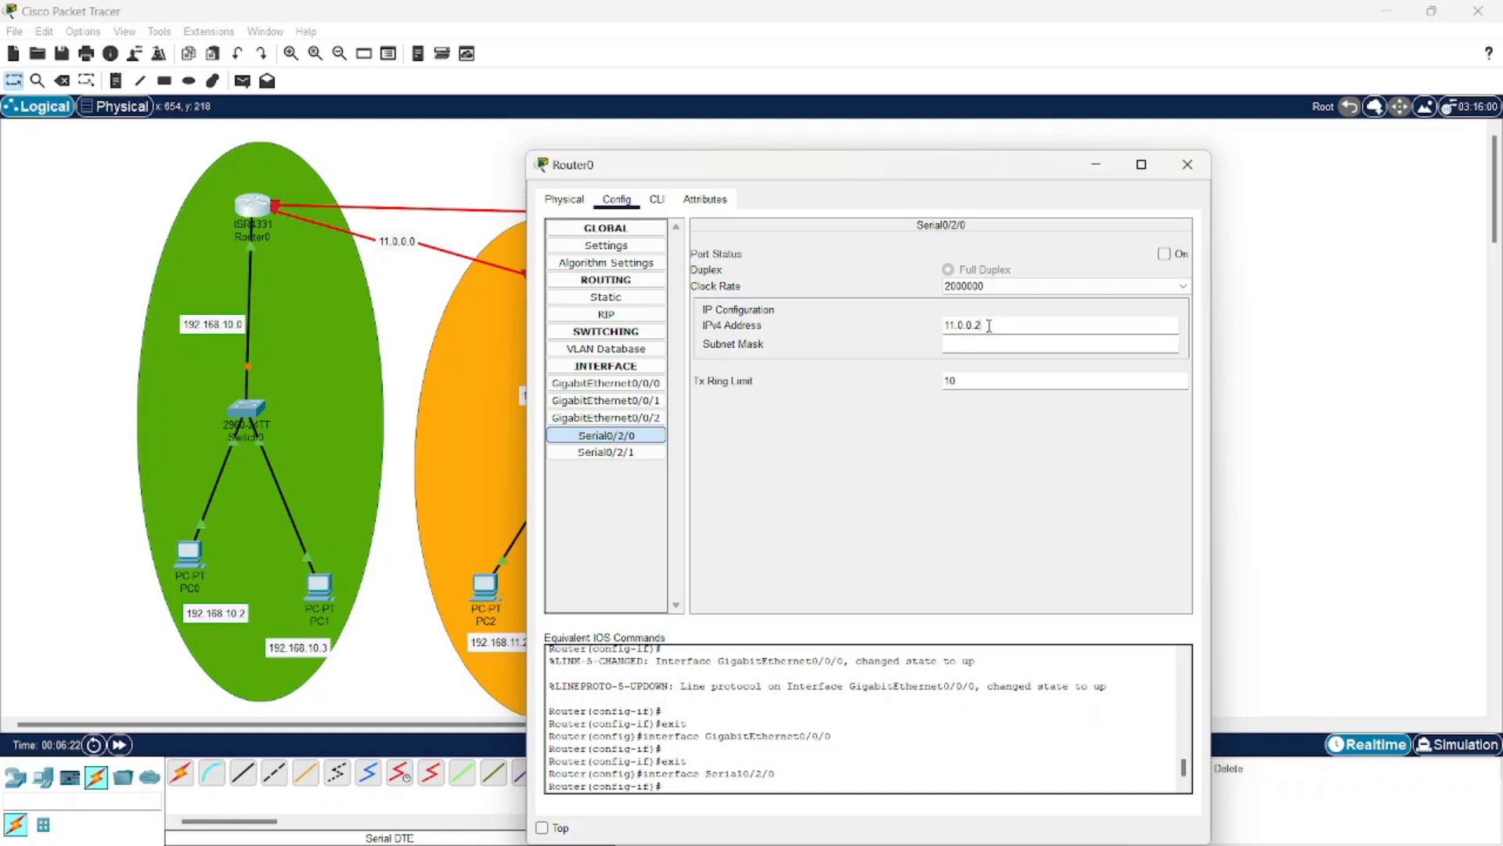
click(989, 345)
click(1165, 254)
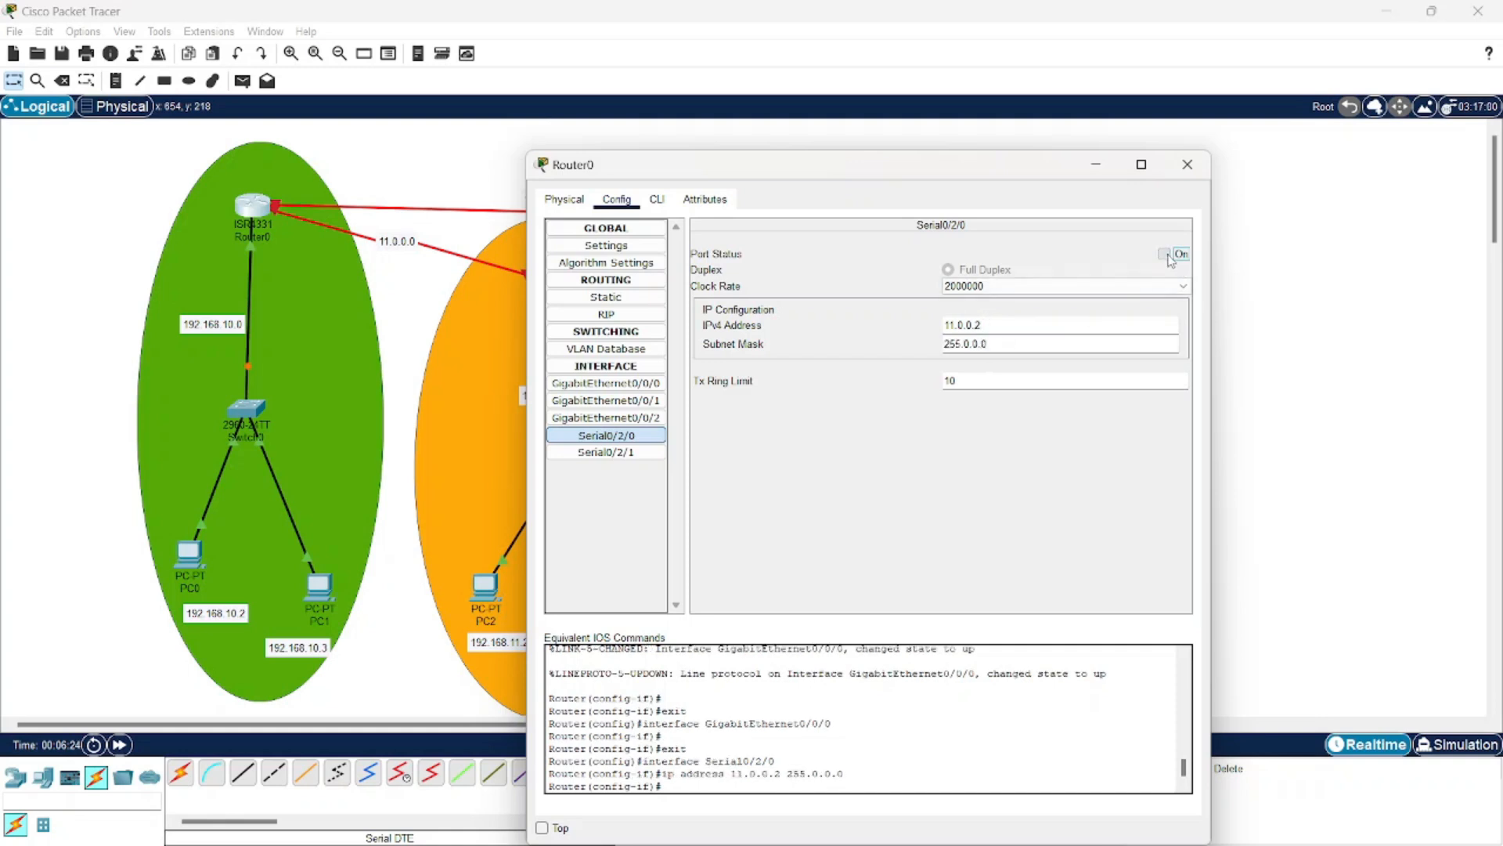
click(1188, 165)
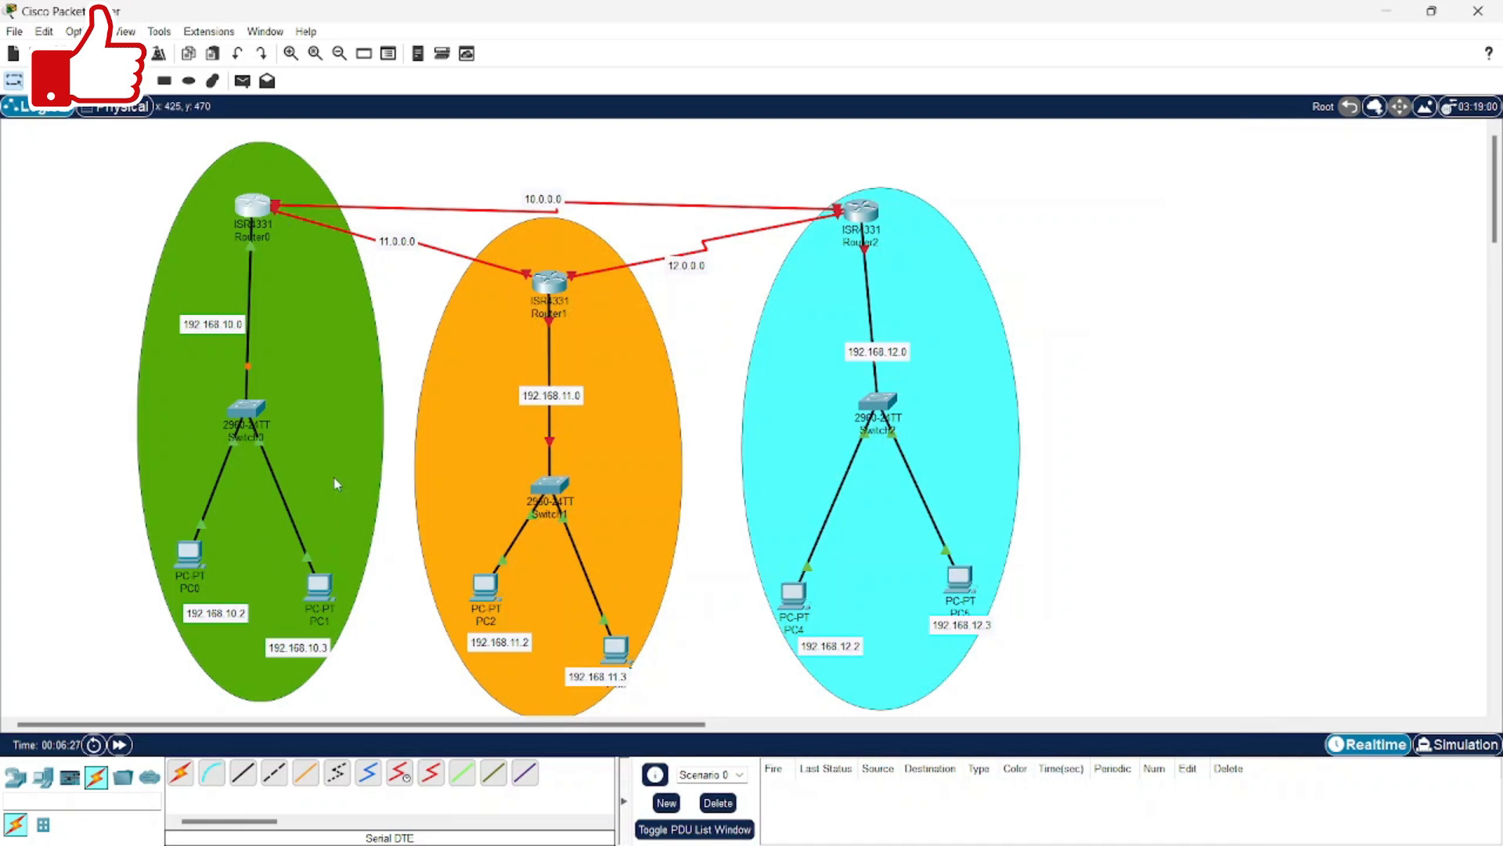
Step: Assign PC2 the static IPv4 address 192.168.11.2 with subnet mask 255.255.255.0
click(485, 585)
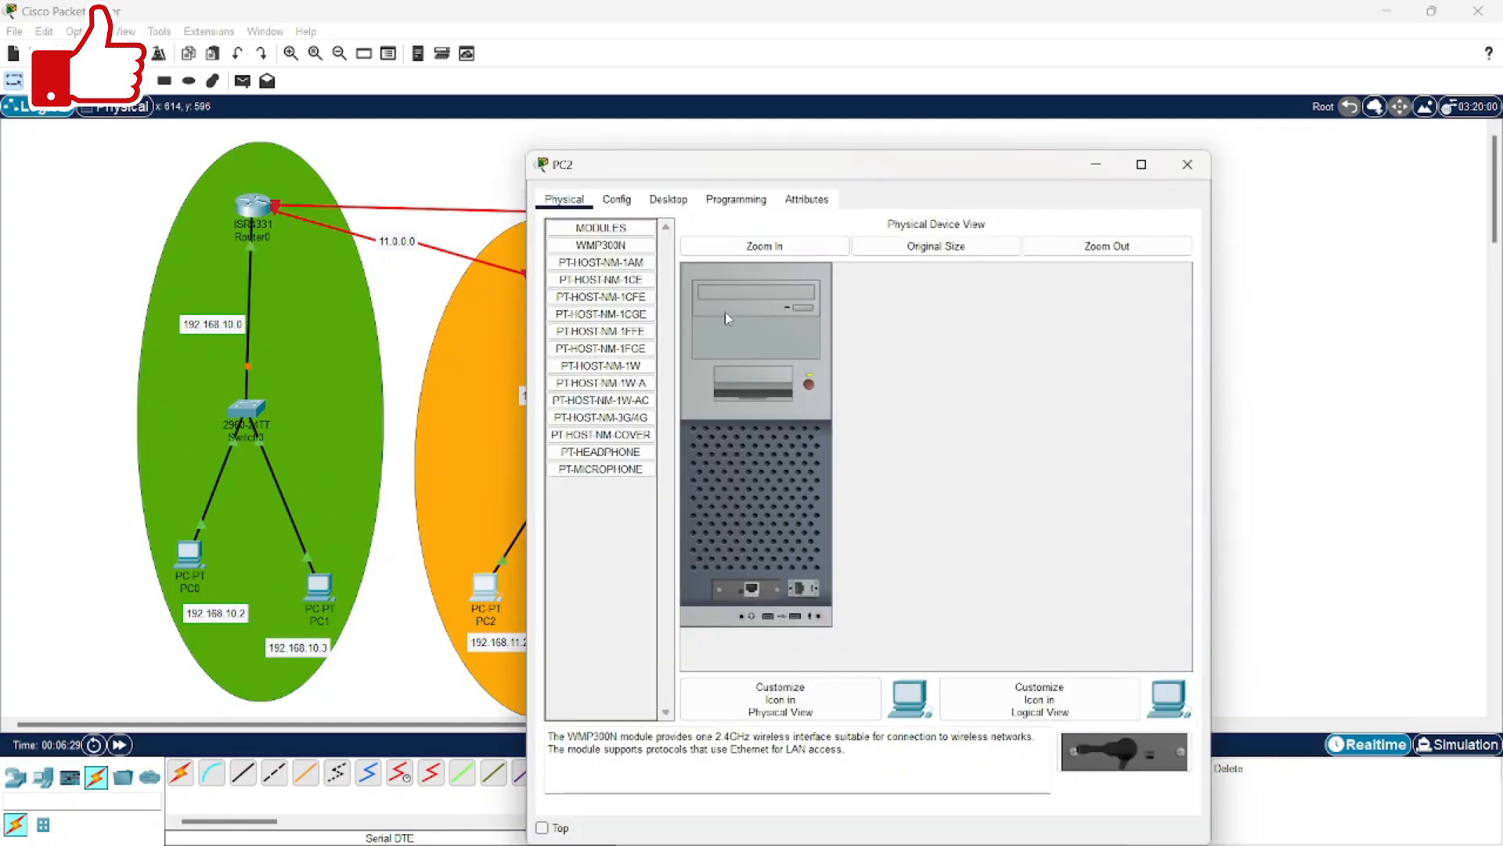
click(668, 199)
click(626, 260)
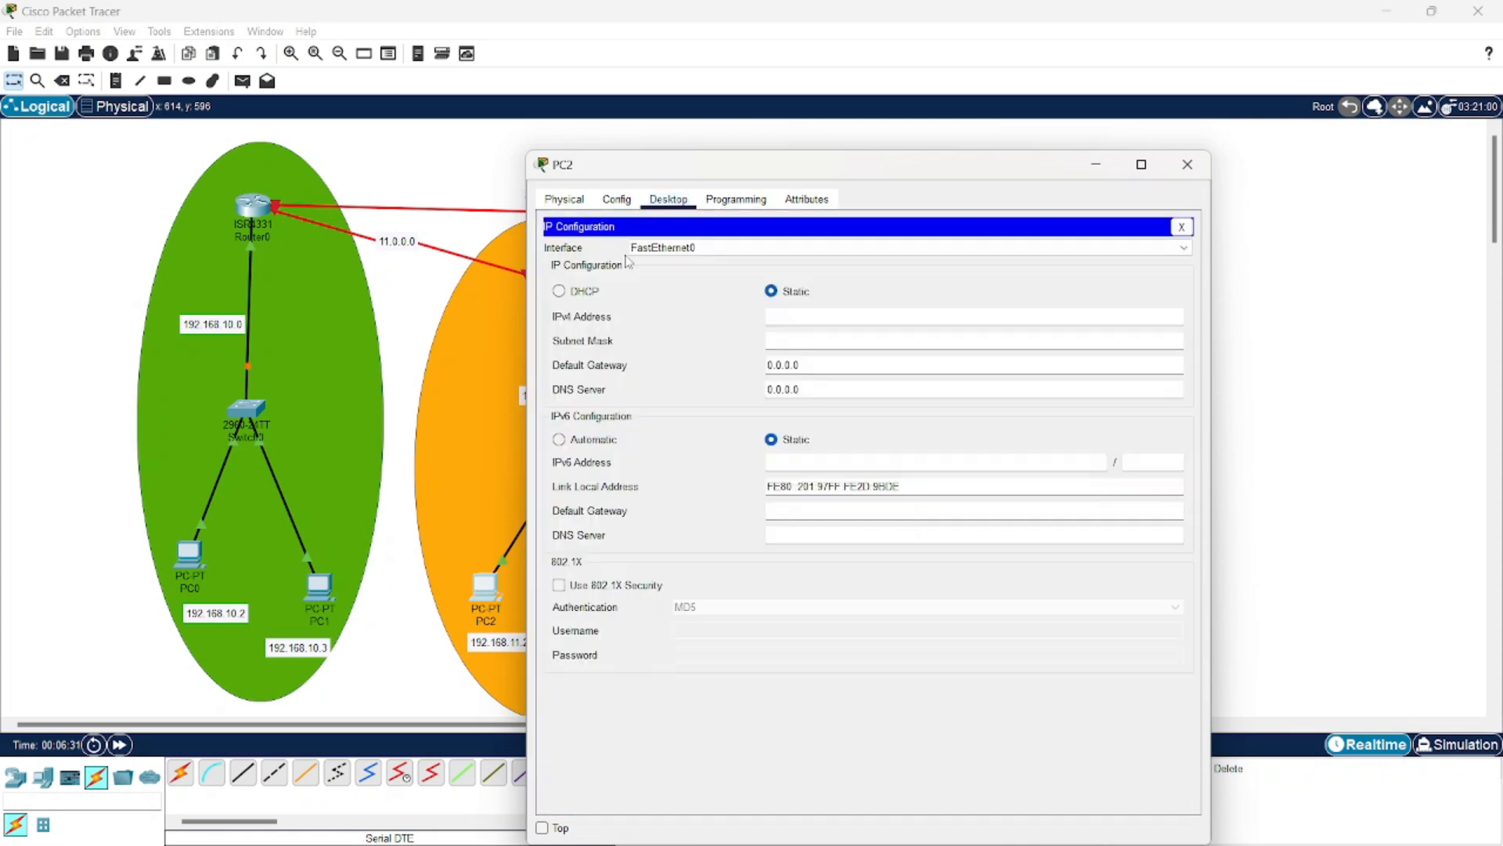
click(830, 313)
text(192.168.11.)
drag(822, 318, 768, 319)
click(768, 319)
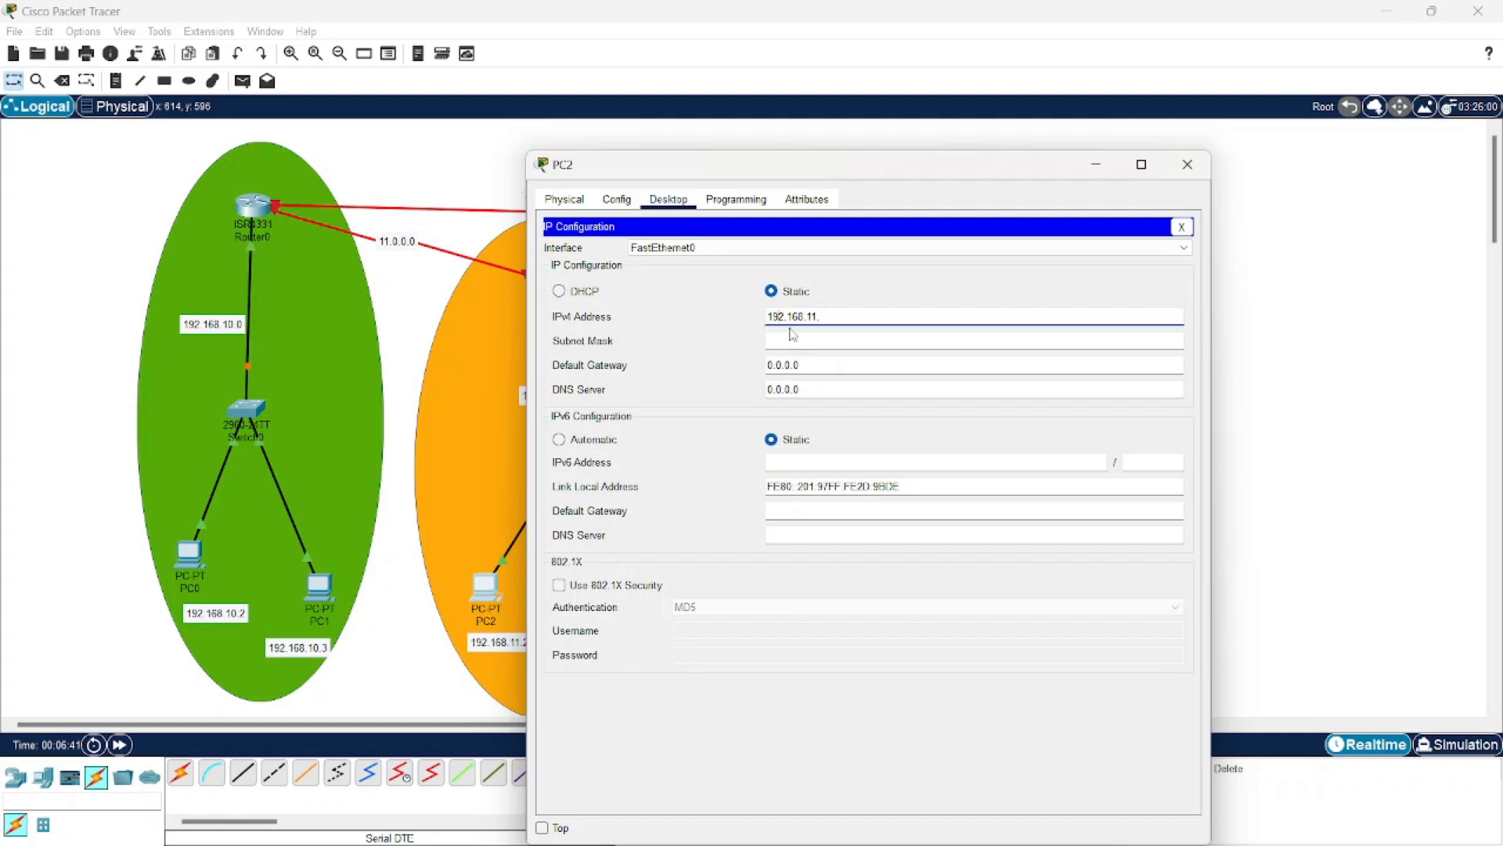
click(793, 336)
Step: Set PC2's default gateway to 192.168.11.1 and close its configuration window
click(833, 366)
key(BackSpace)
key(BackSpace)
key(BackSpace)
key(BackSpace)
key(BackSpace)
key(BackSpace)
key(BackSpace)
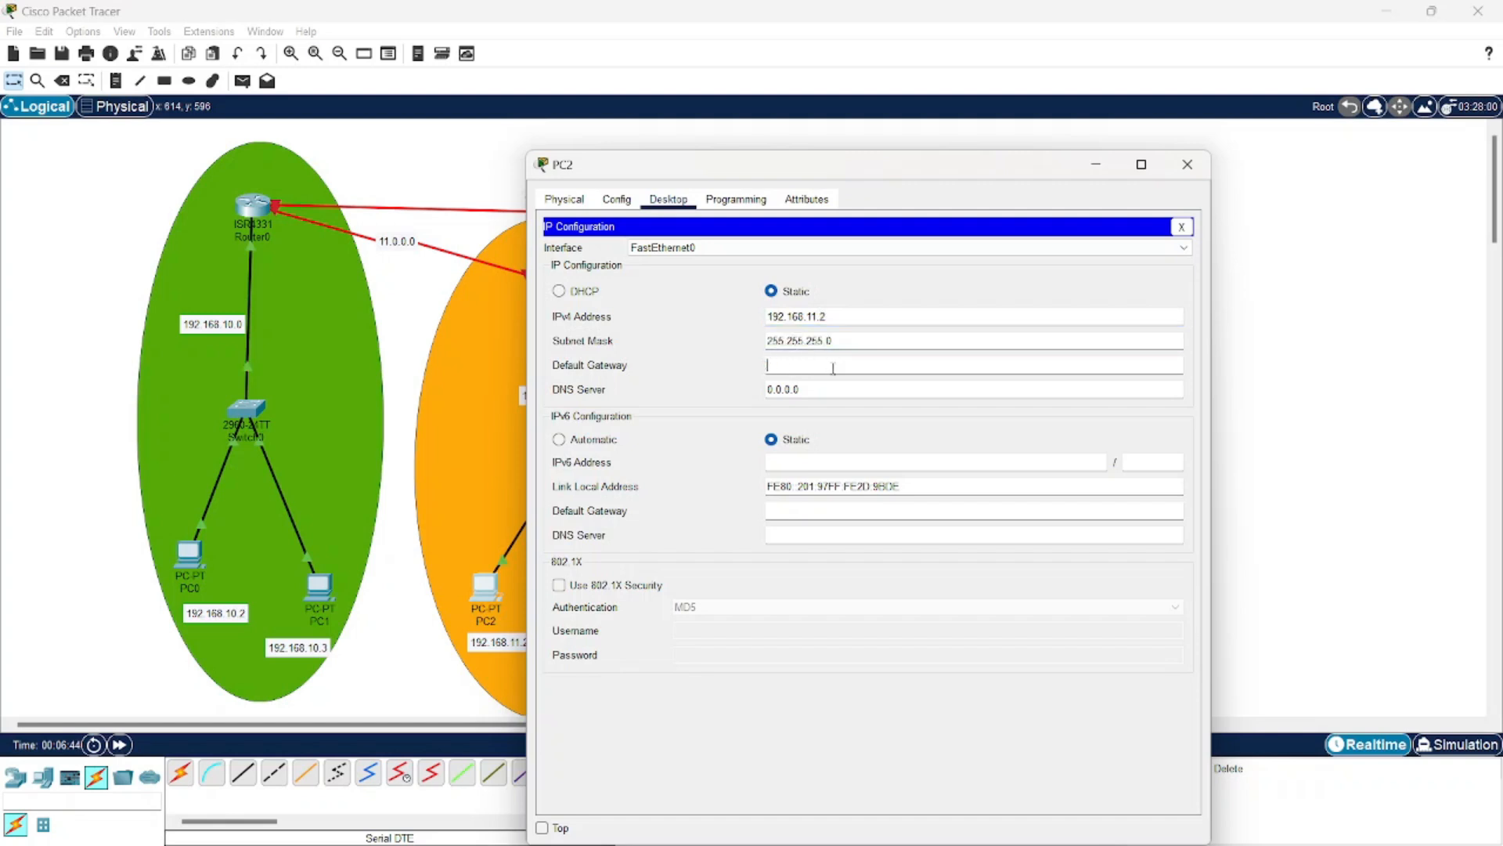
text(192.168.11.1)
click(1187, 164)
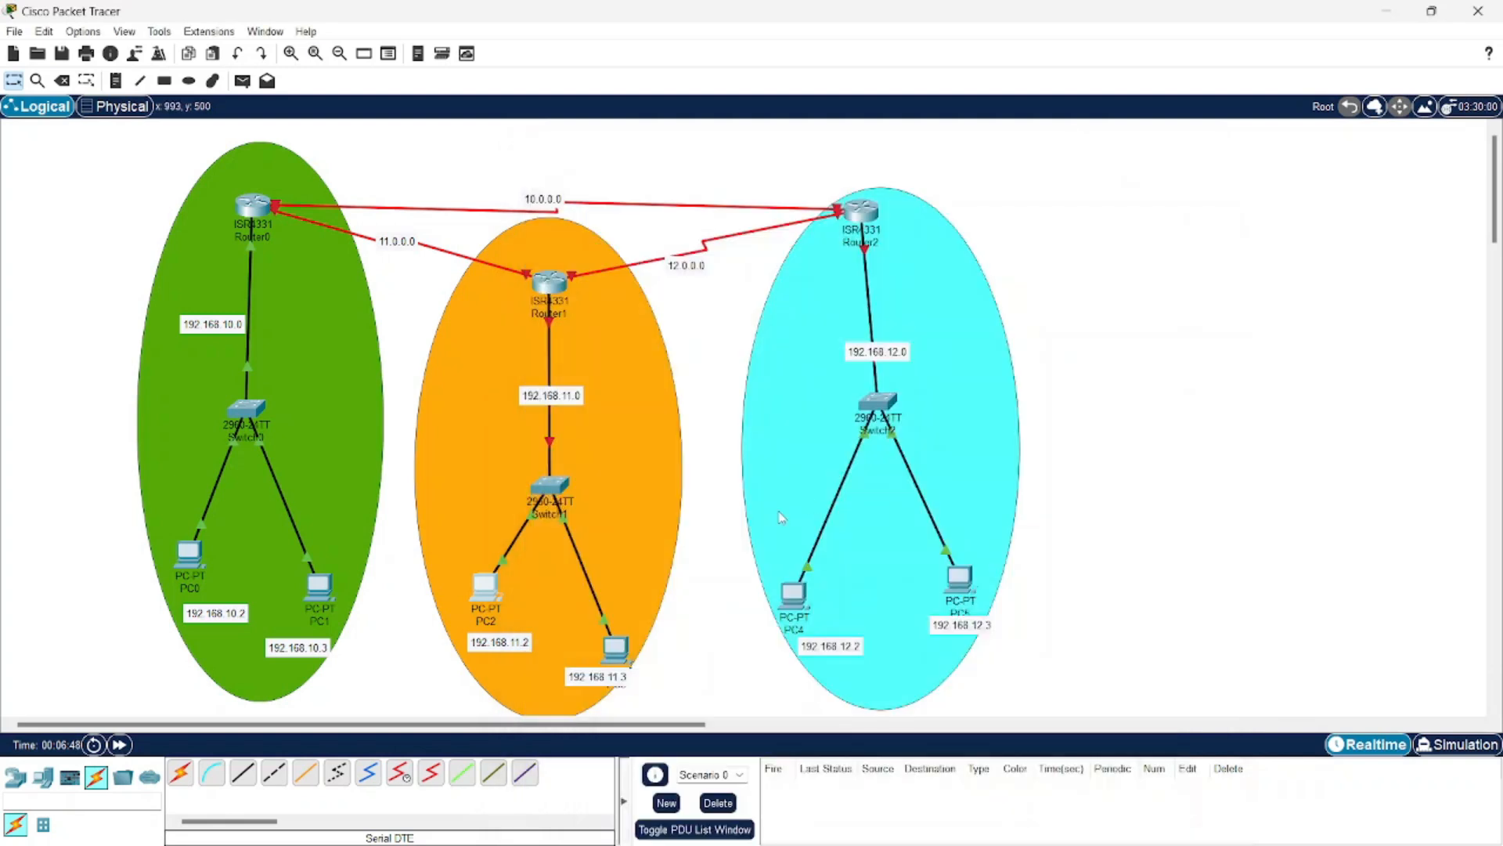
Step: Assign PC3 the static IPv4 address from its note, 192.168.11.3, and fill in the default subnet mask
click(618, 658)
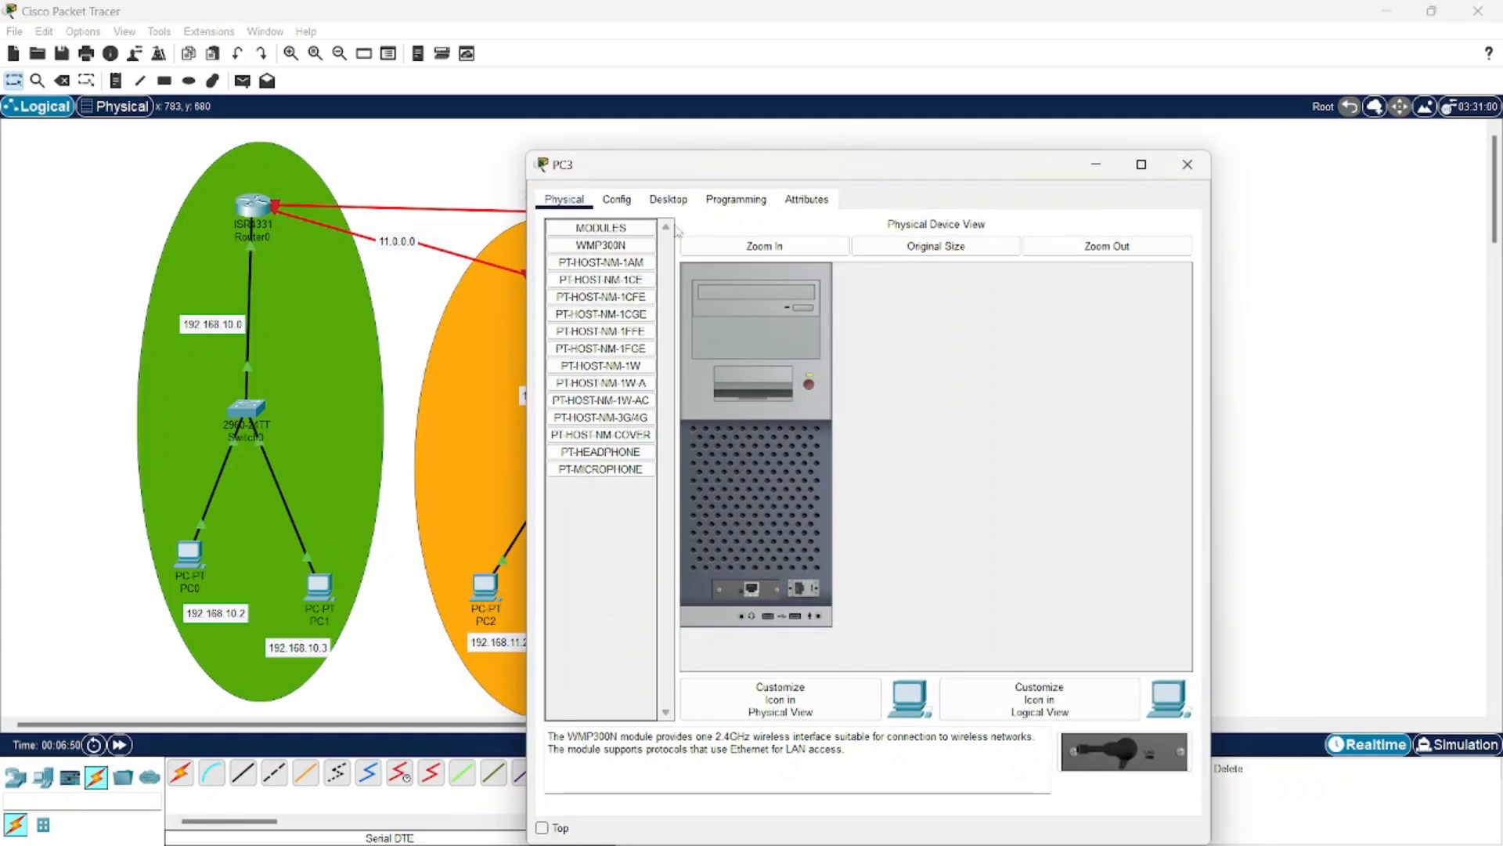
click(668, 199)
click(621, 257)
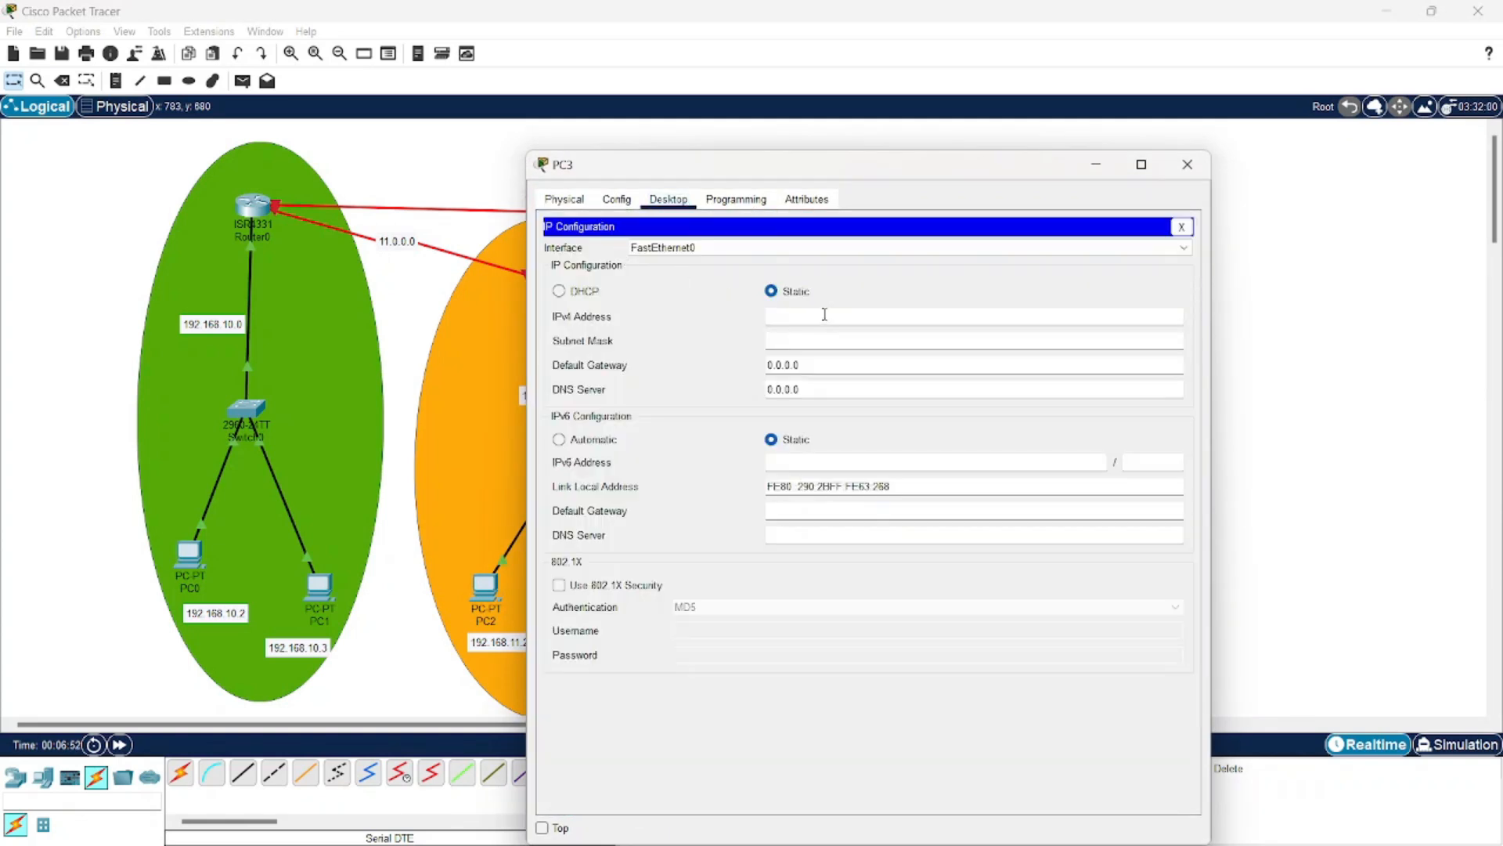
text(192.168.11.)
click(815, 339)
Step: Set PC3's default gateway to the same router address as PC2's and close its configuration window
click(808, 366)
key(BackSpace)
key(BackSpace)
key(BackSpace)
key(BackSpace)
key(BackSpace)
key(BackSpace)
key(BackSpace)
text(192.168.11.)
click(1192, 164)
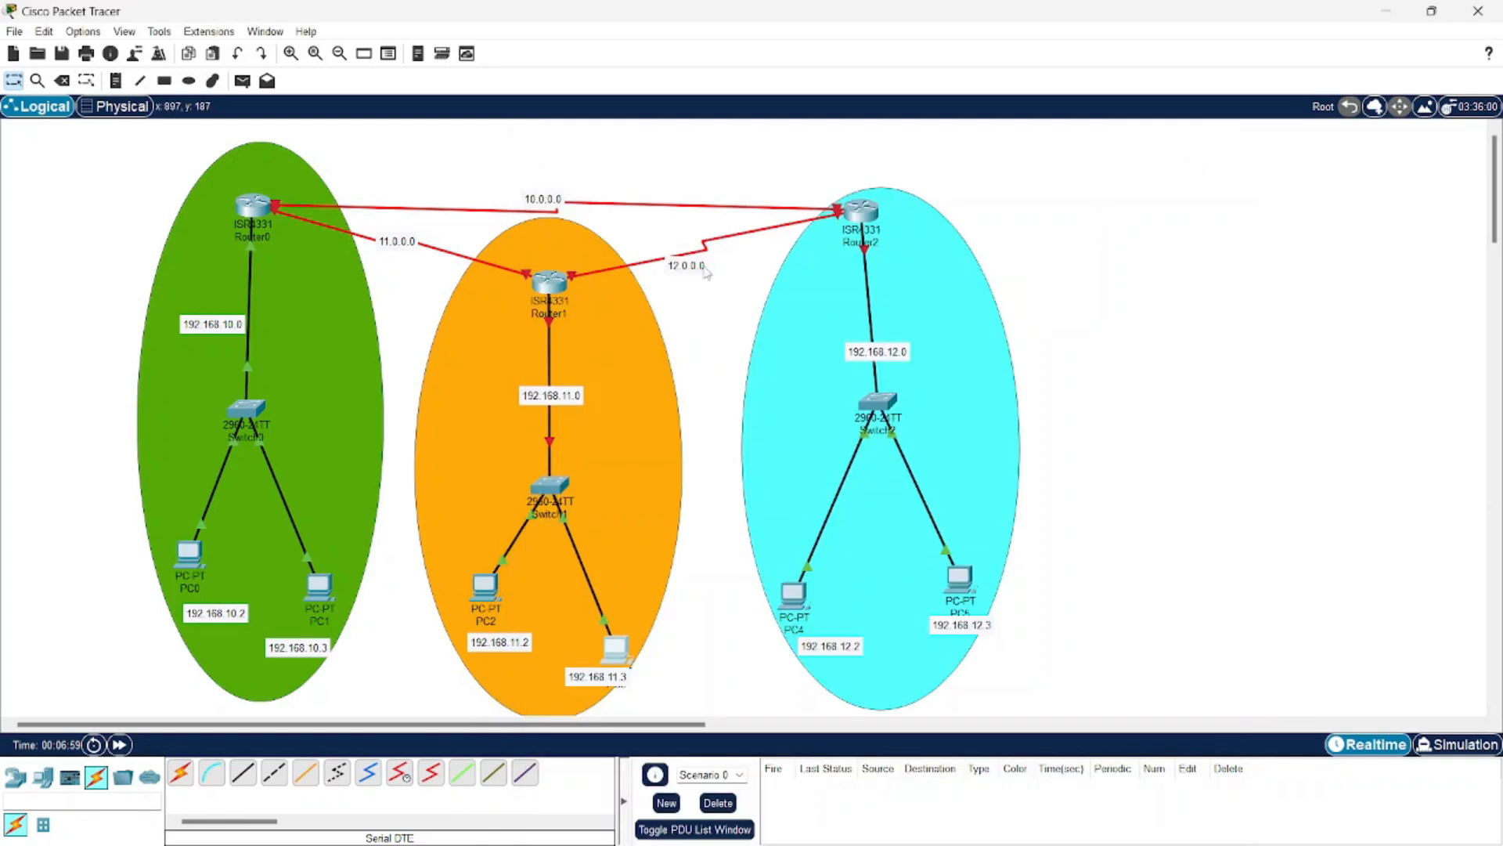
Step: Assign Router1's GigabitEthernet0/0/0 interface the IPv4 address 192.168.11.1 with subnet mask 255.255.255.0
click(554, 278)
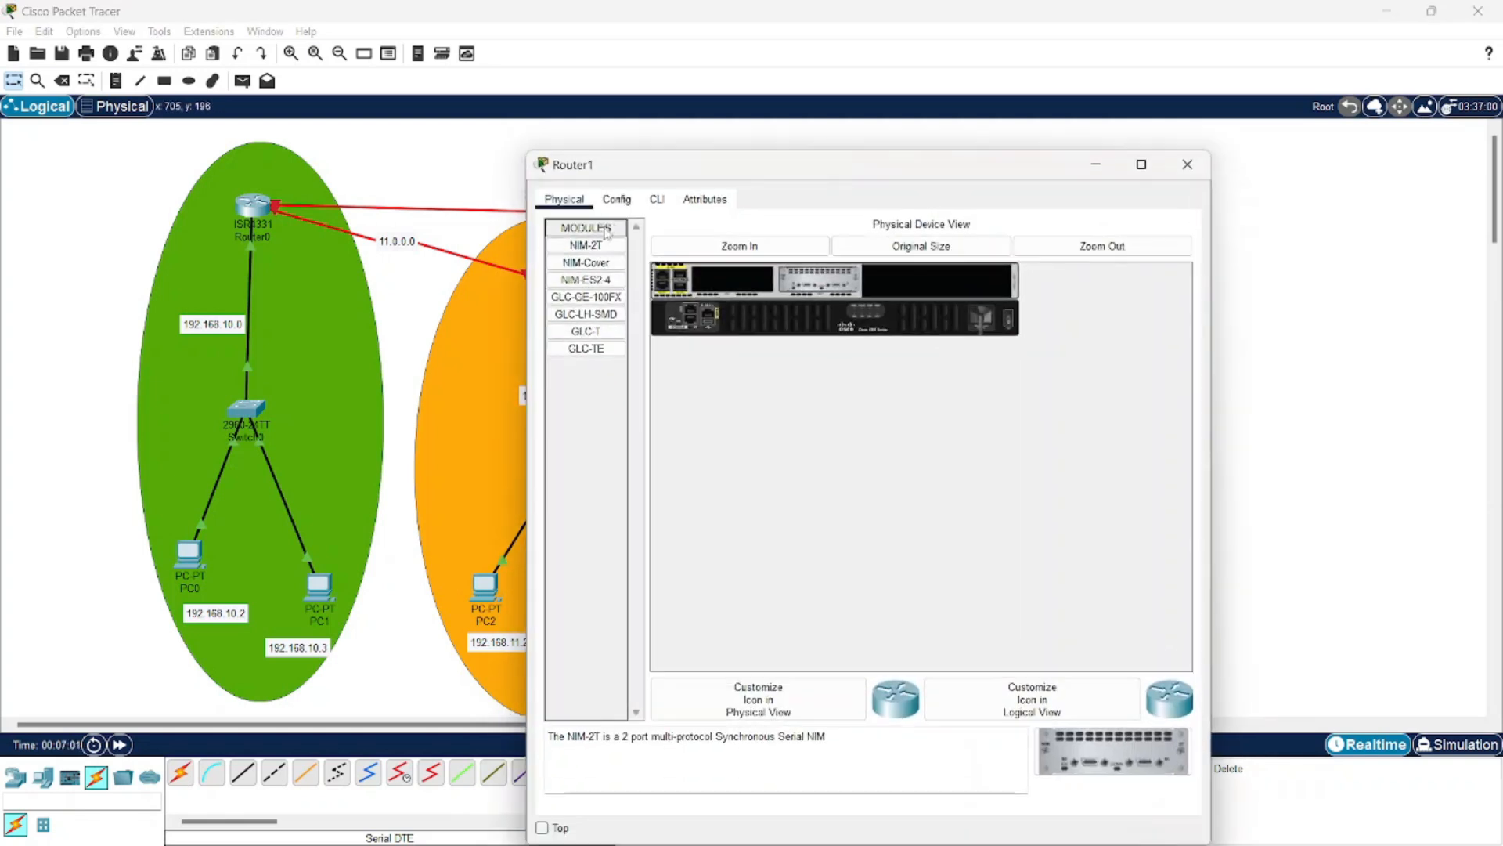
click(617, 199)
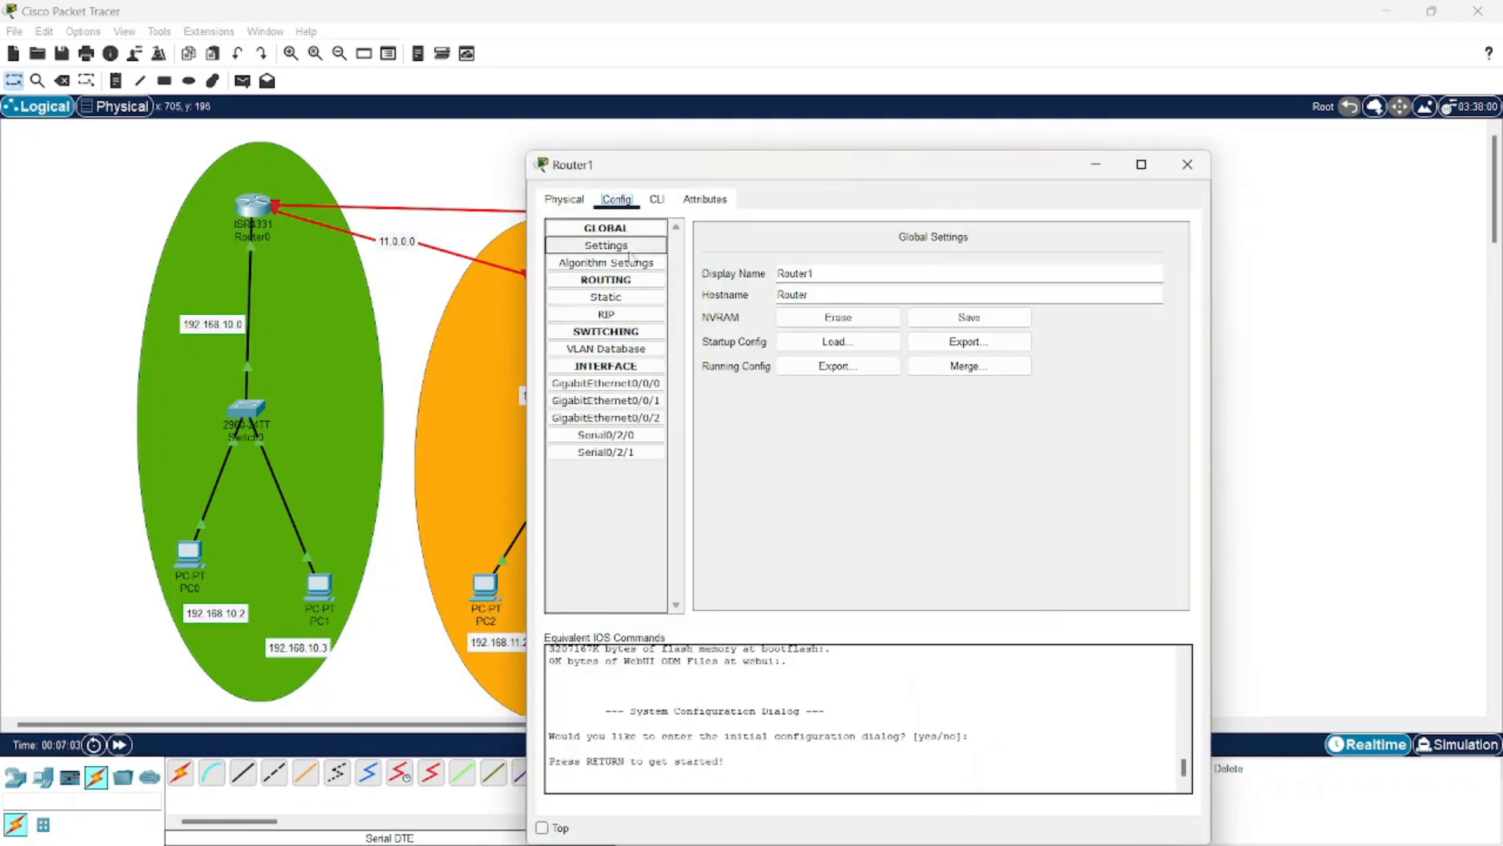
click(615, 367)
click(614, 371)
click(610, 384)
click(975, 341)
text(192.168.11.)
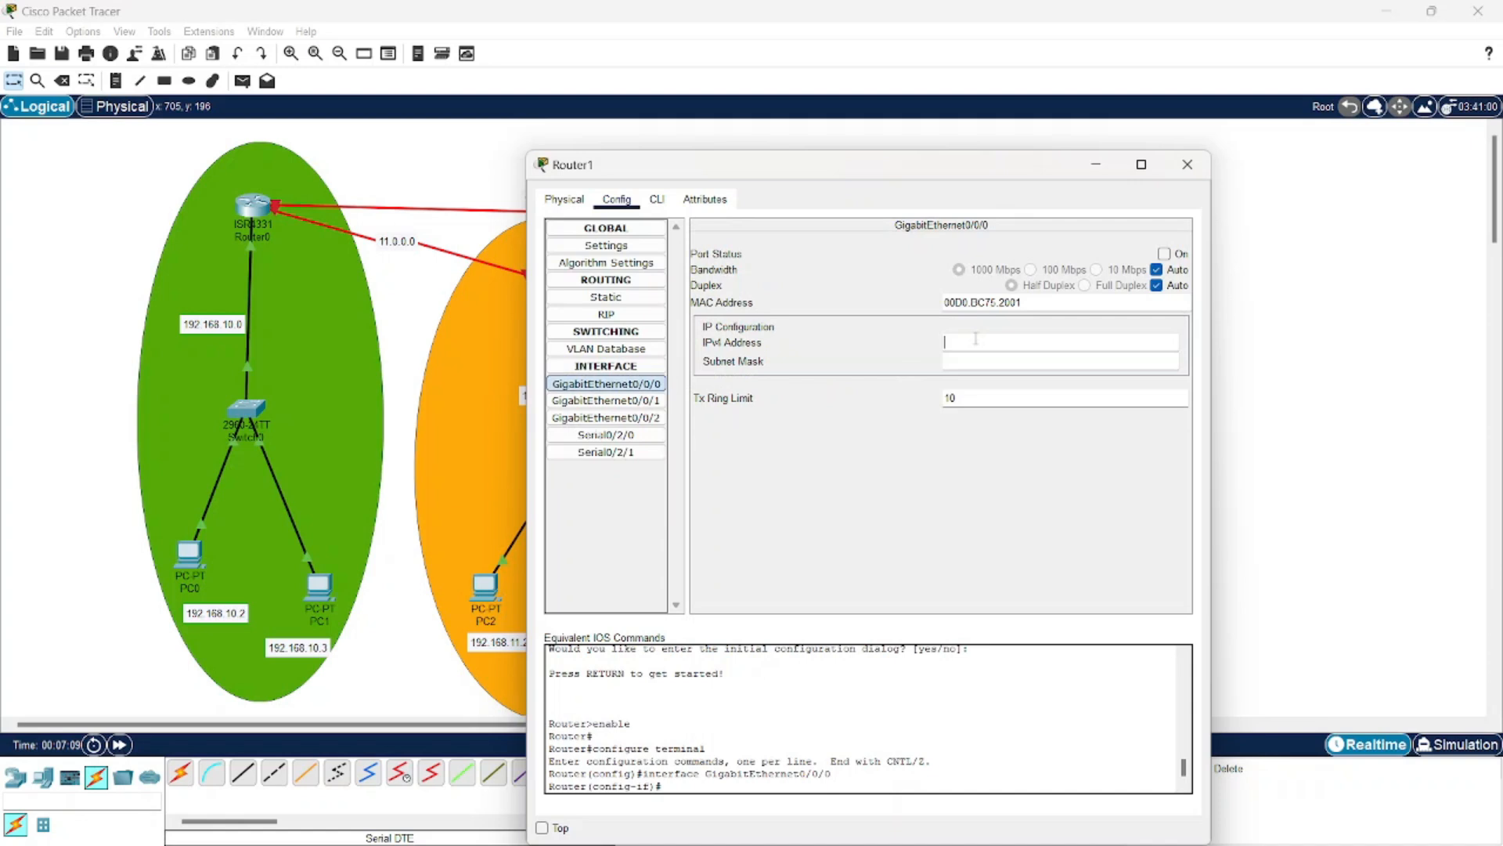
text(1)
click(976, 357)
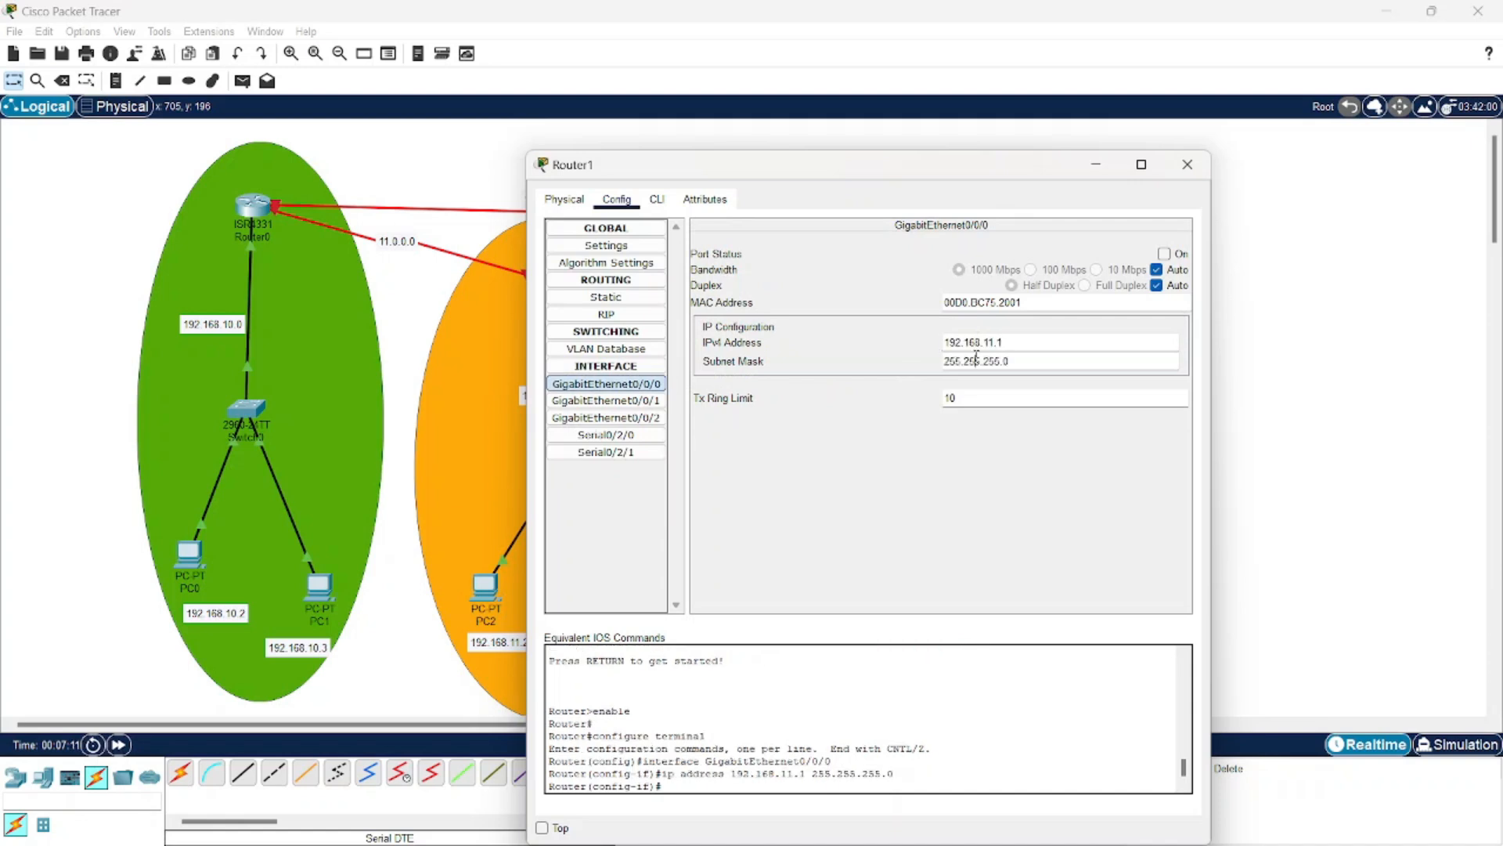
Step: Assign Router1's Serial0/2/0 interface the address 10.0.0.3 with subnet mask 255.0.0.0 and turn its port on
click(596, 434)
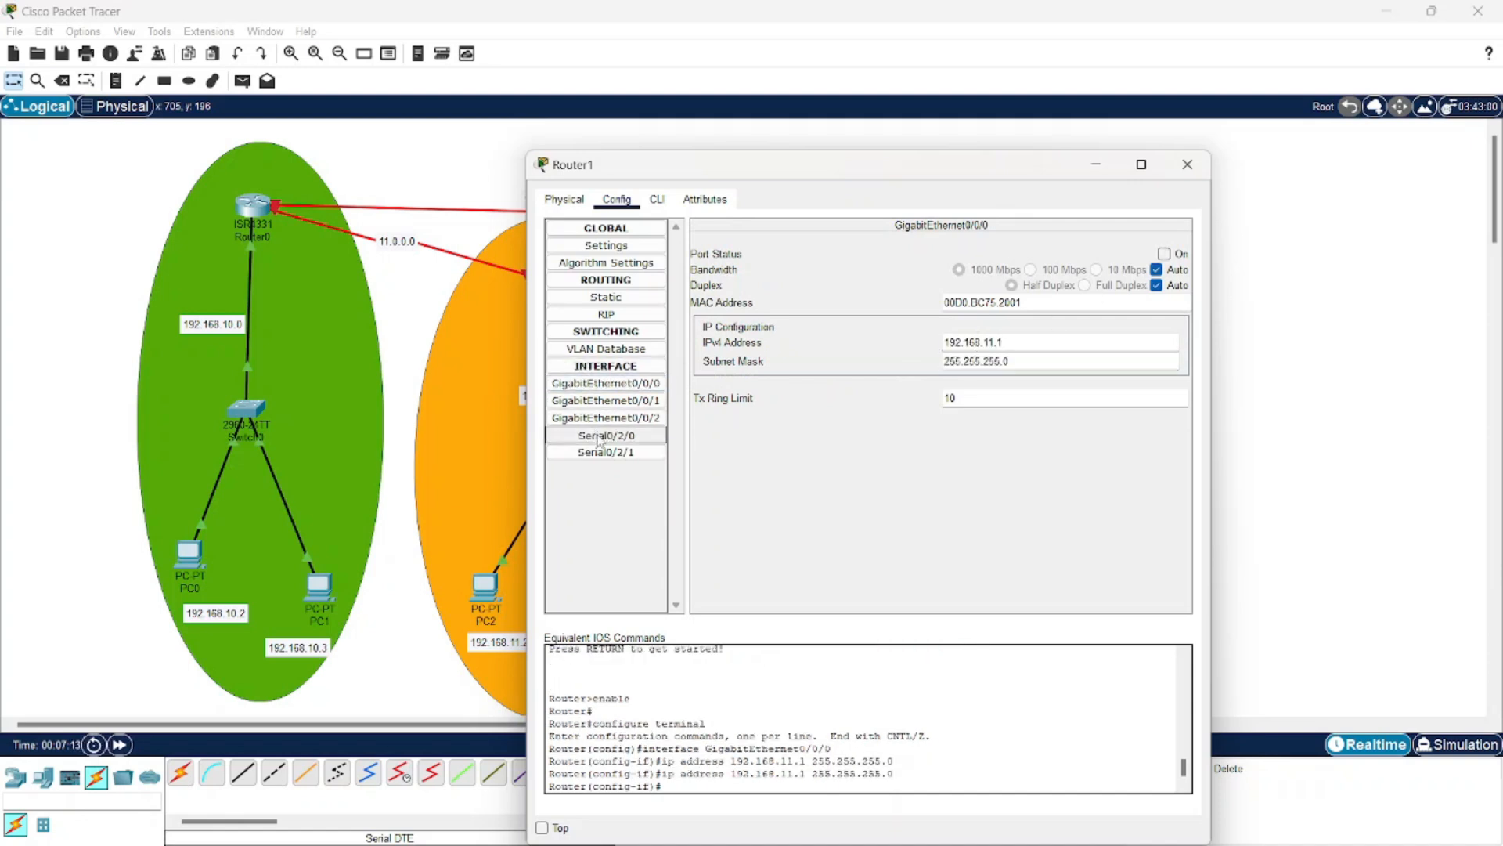
click(988, 323)
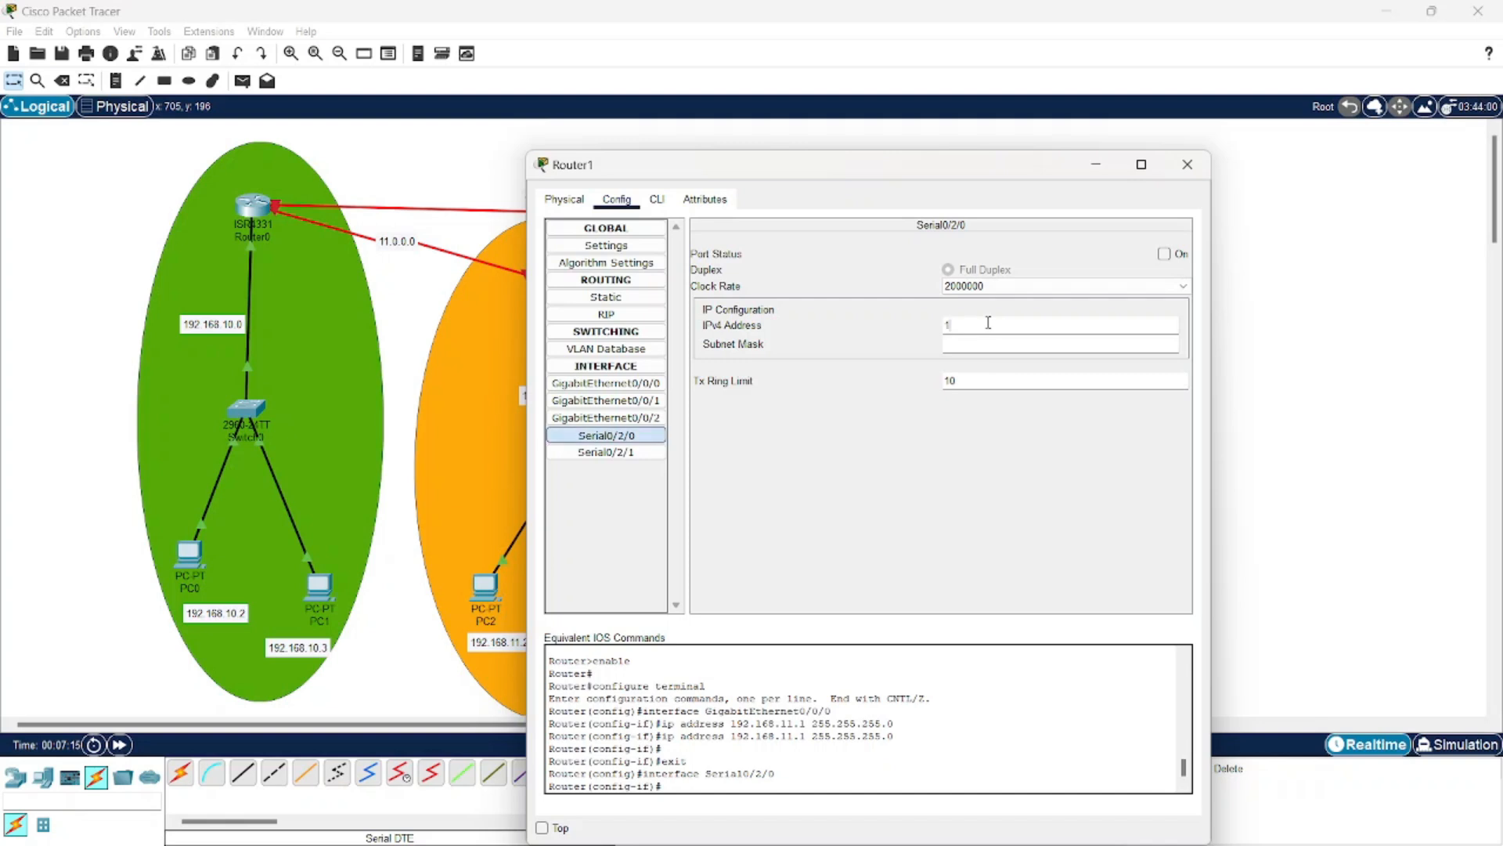
key(Tab)
click(1164, 254)
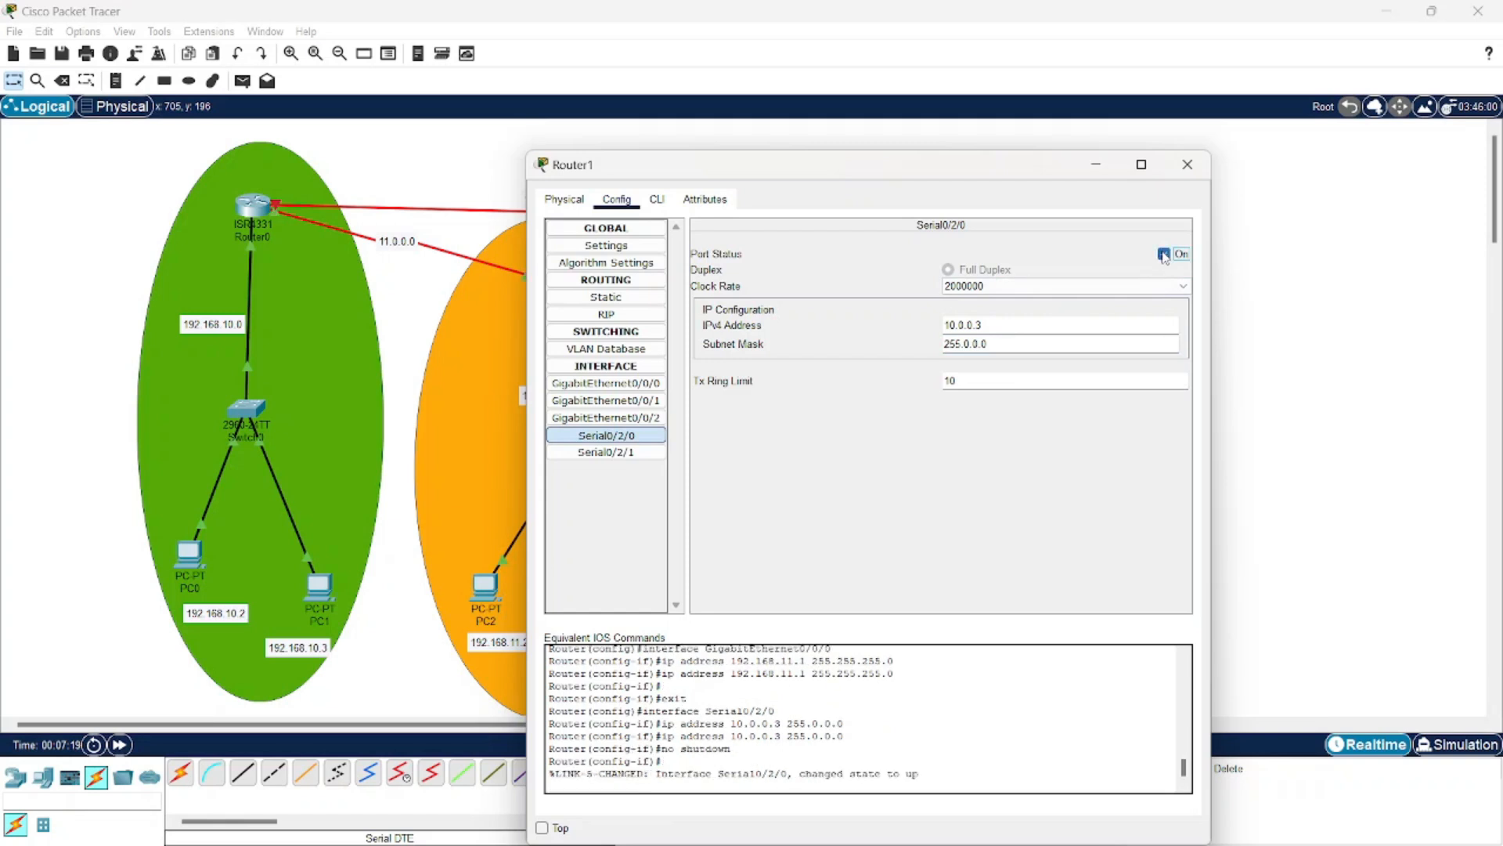
Step: Try to assign Router1's Serial0/2/1 interface the IPv4 address 12.0.0.0.3
click(621, 456)
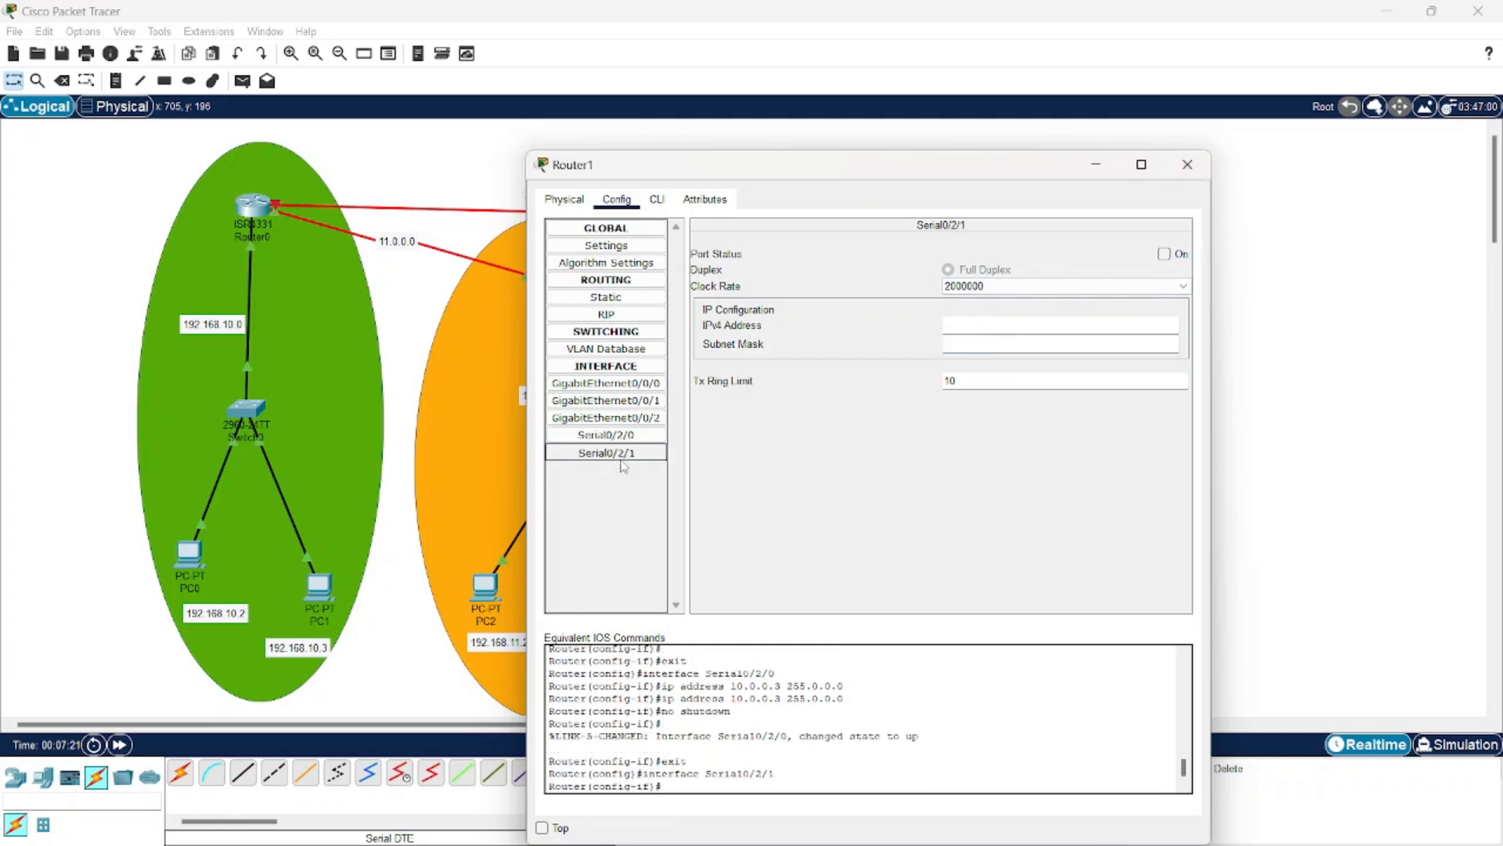
click(1028, 329)
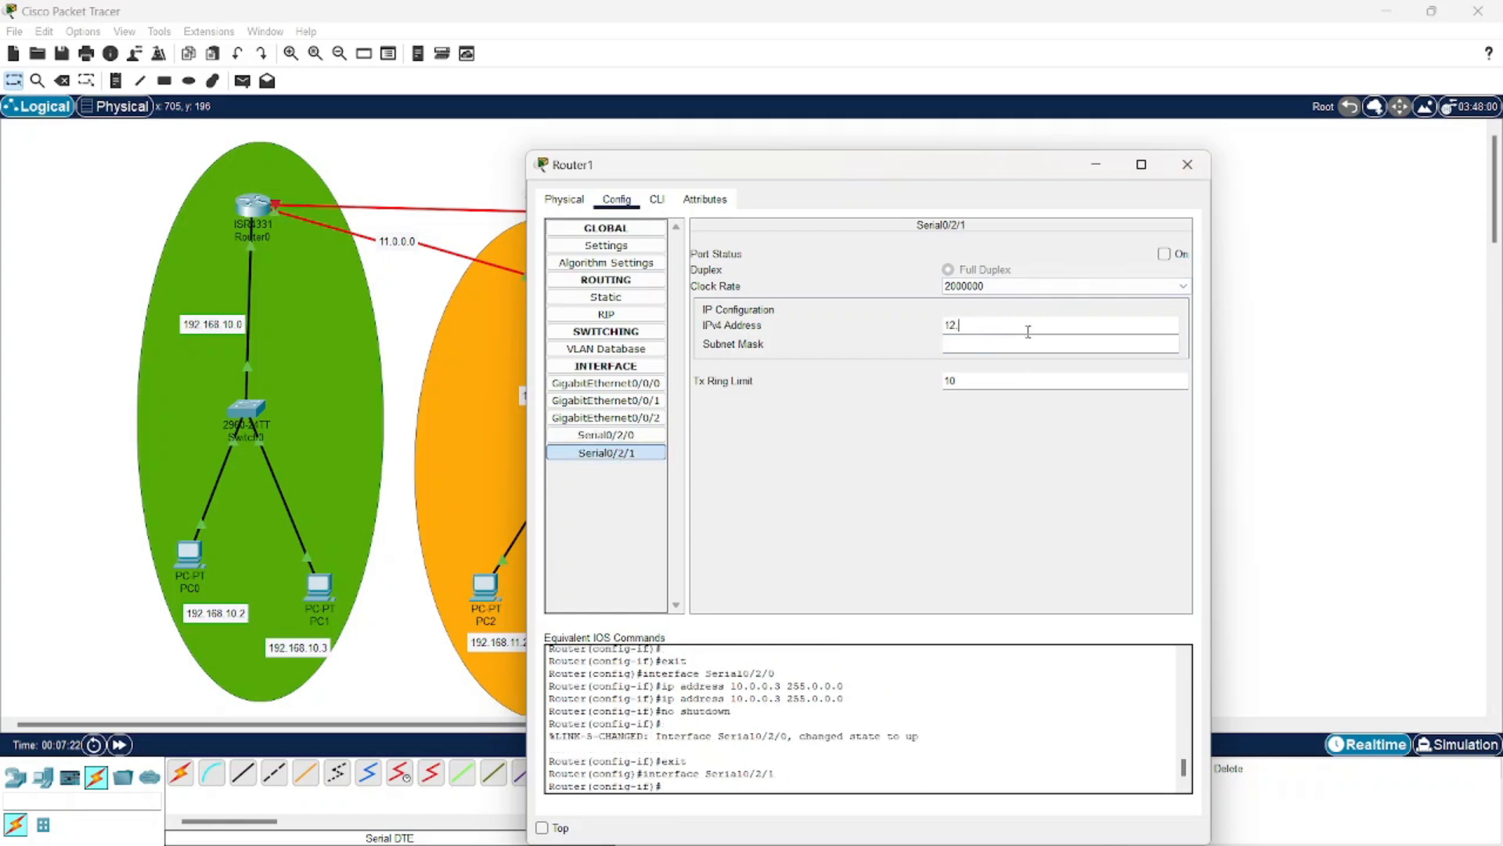
text(12.0.0.0.2)
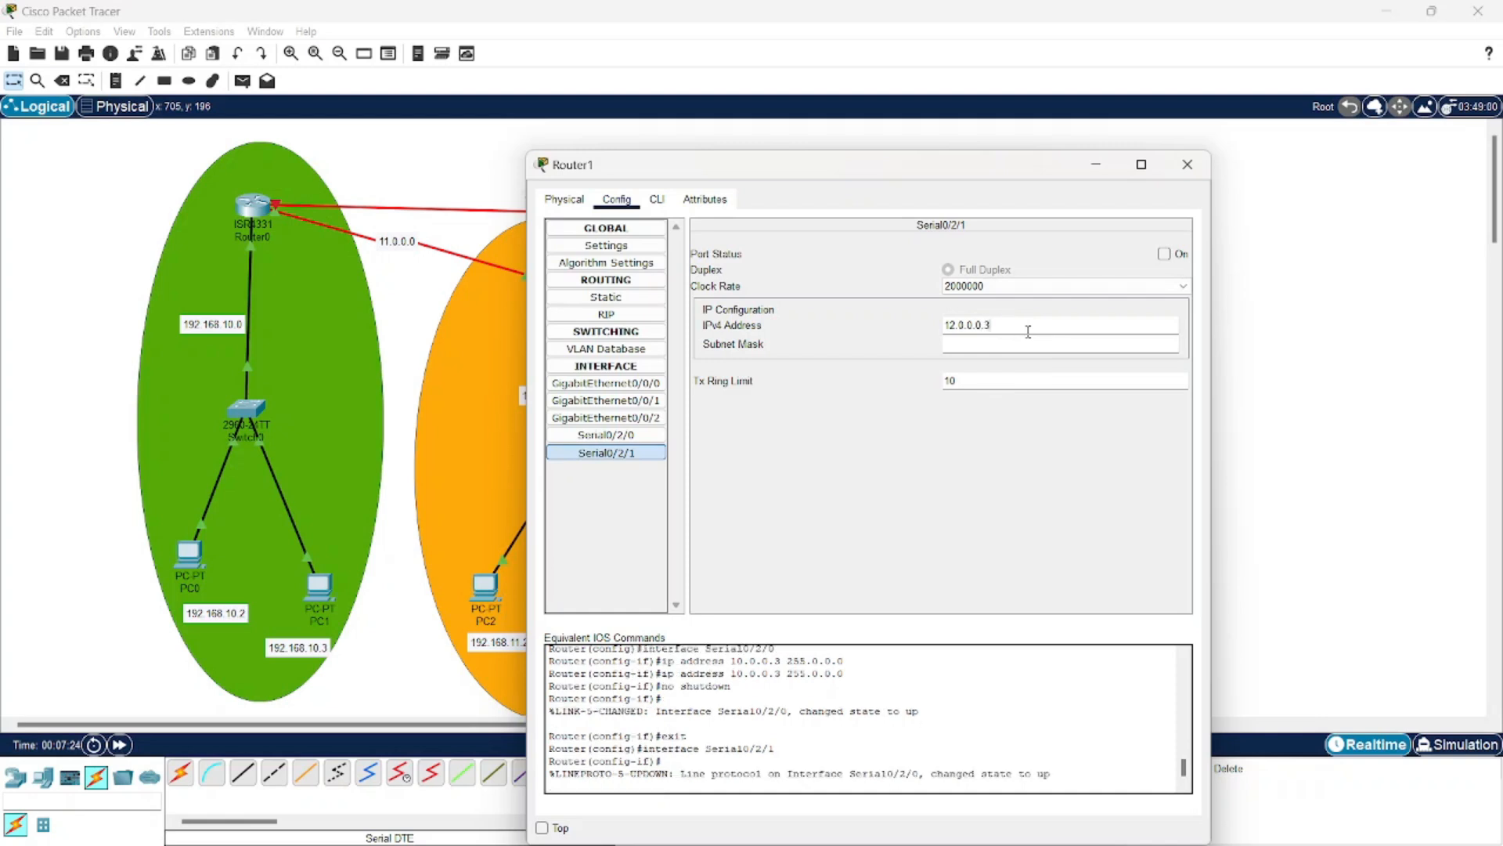
click(1006, 347)
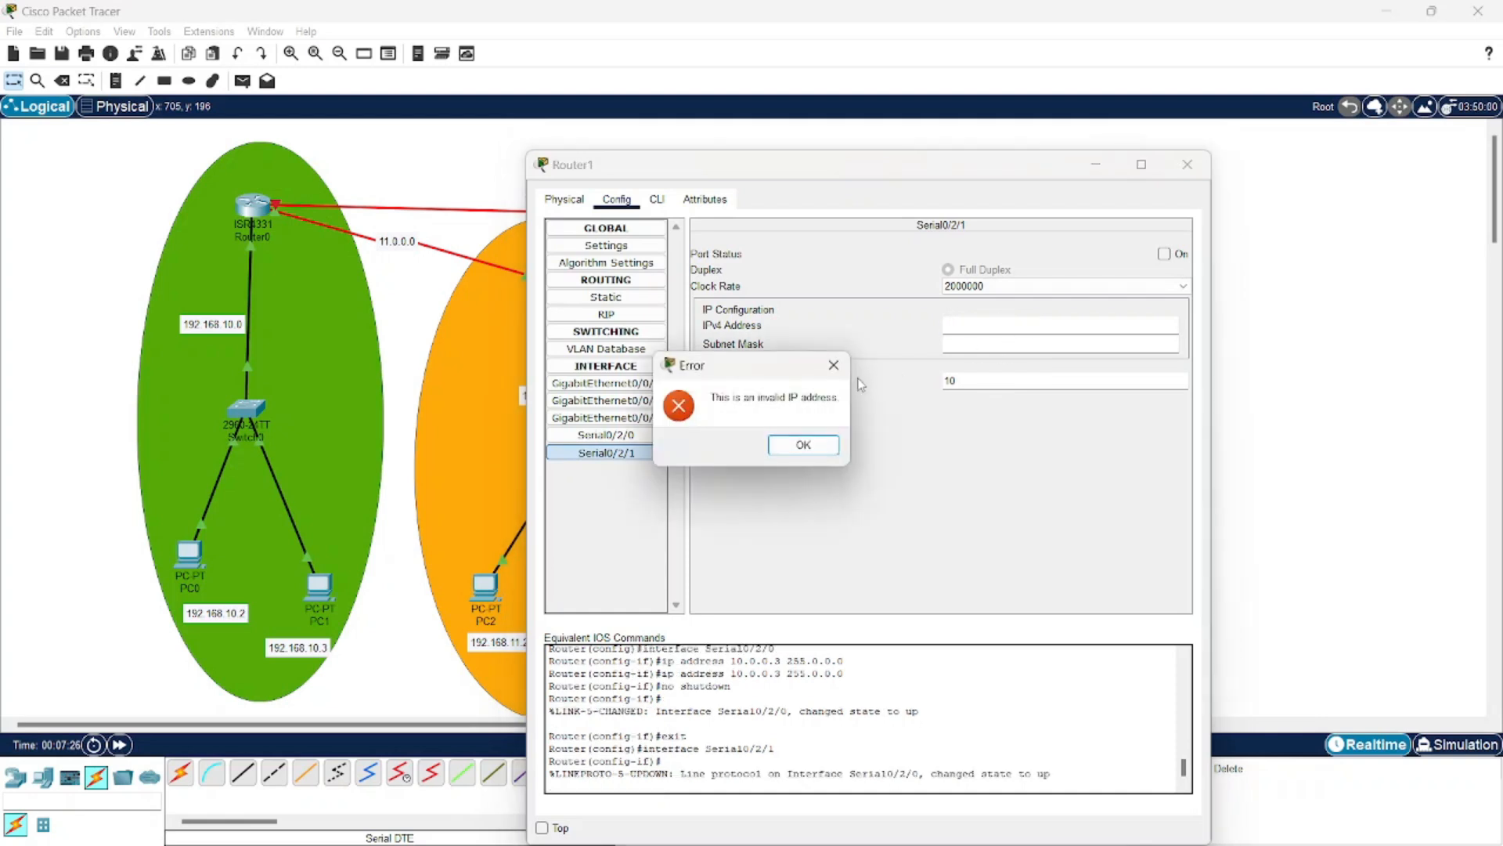
click(834, 365)
Step: Assign Router1's Serial0/2/1 interface the IPv4 address 12.0.0.2 with subnet mask 255.0.0.0
click(944, 327)
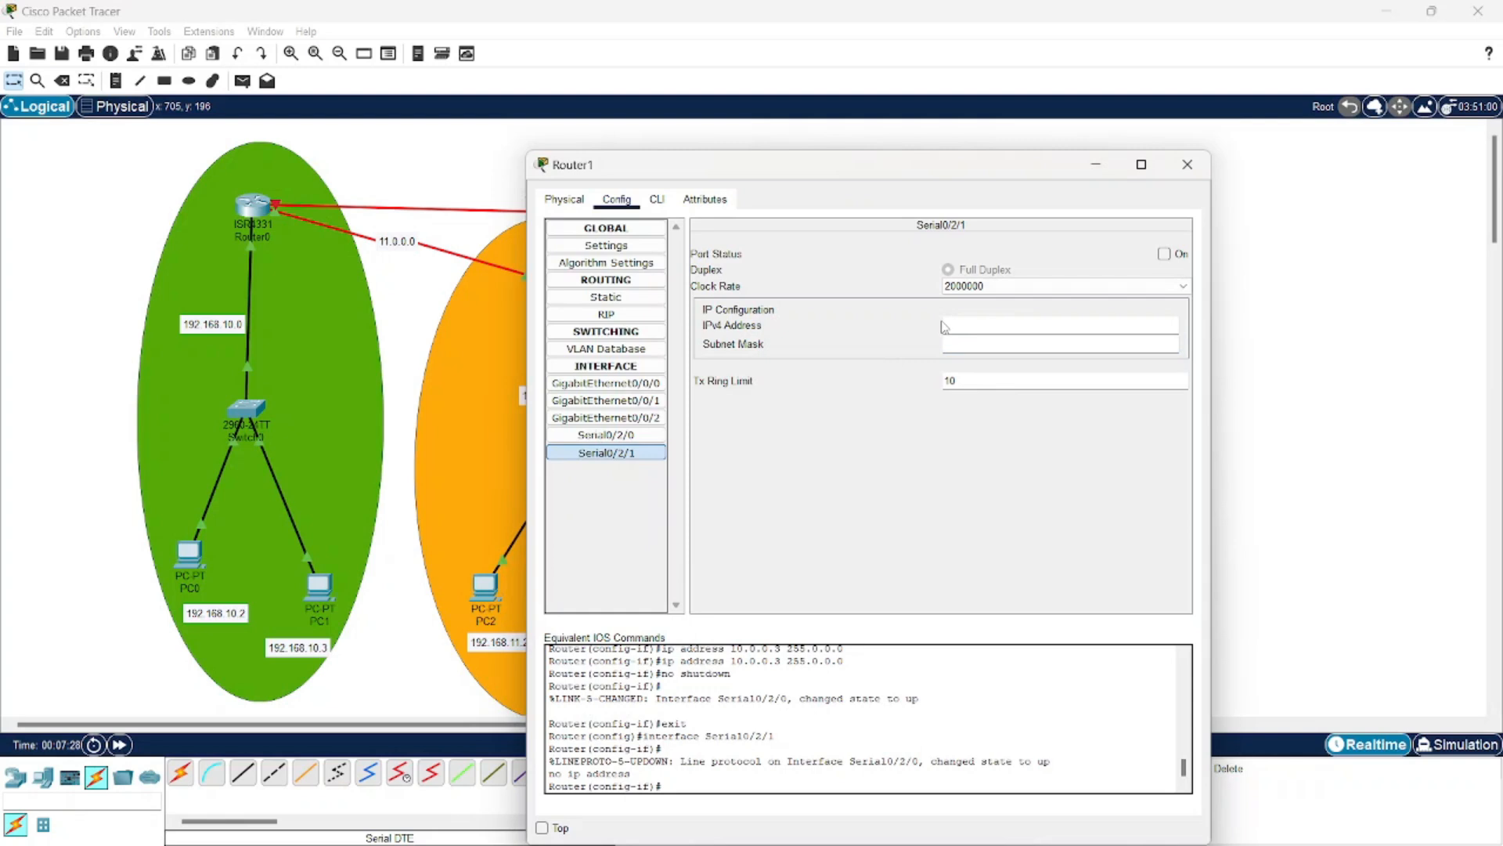
text(12.0.0.)
click(966, 343)
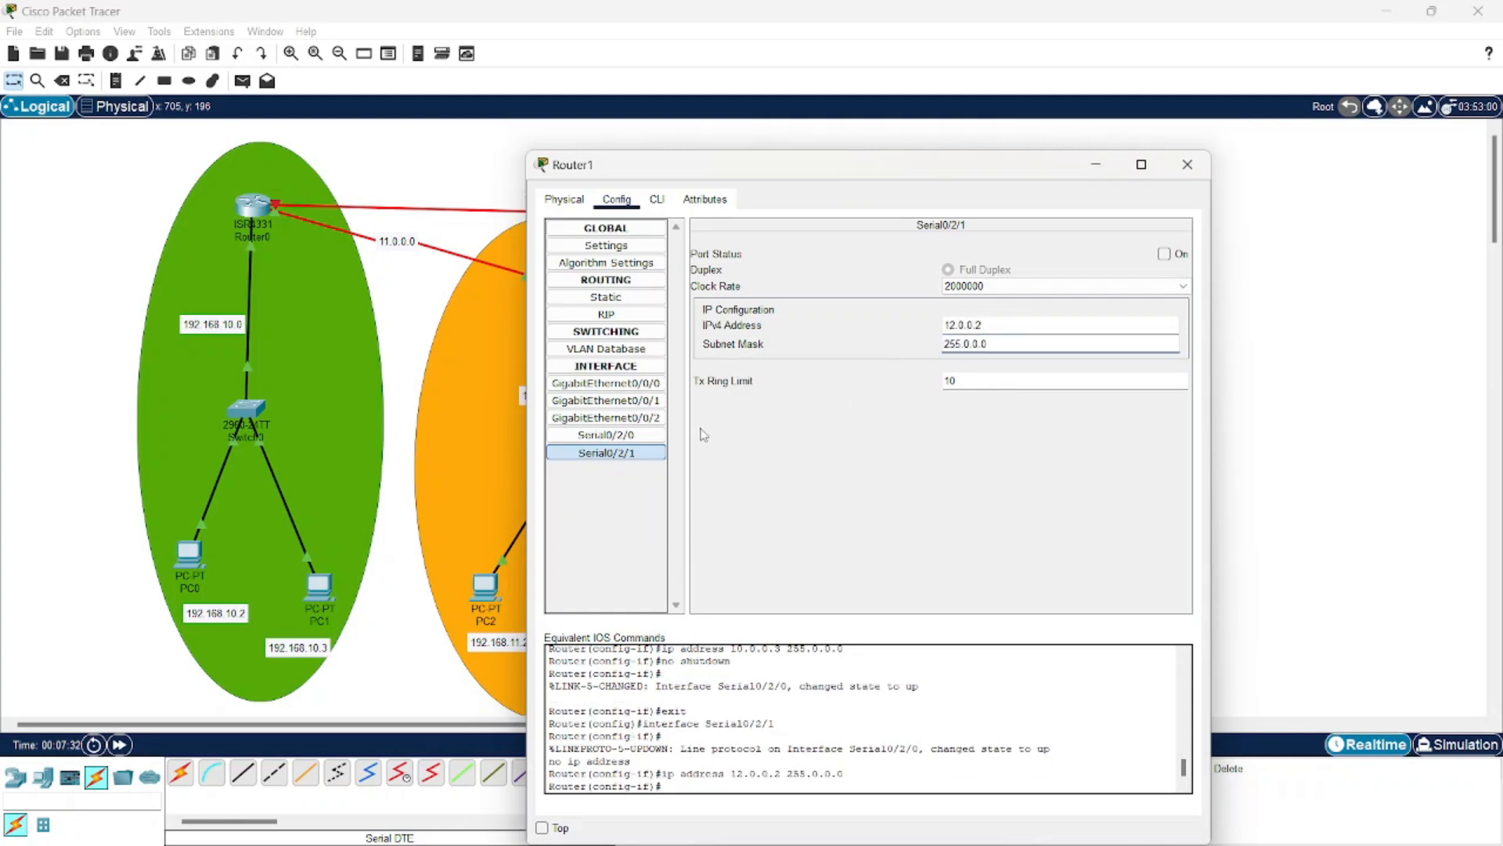
Step: Change the IPv4 address of Router1's Serial0/2/0 interface to 11.0.0.3 and close the router's configuration window
click(657, 439)
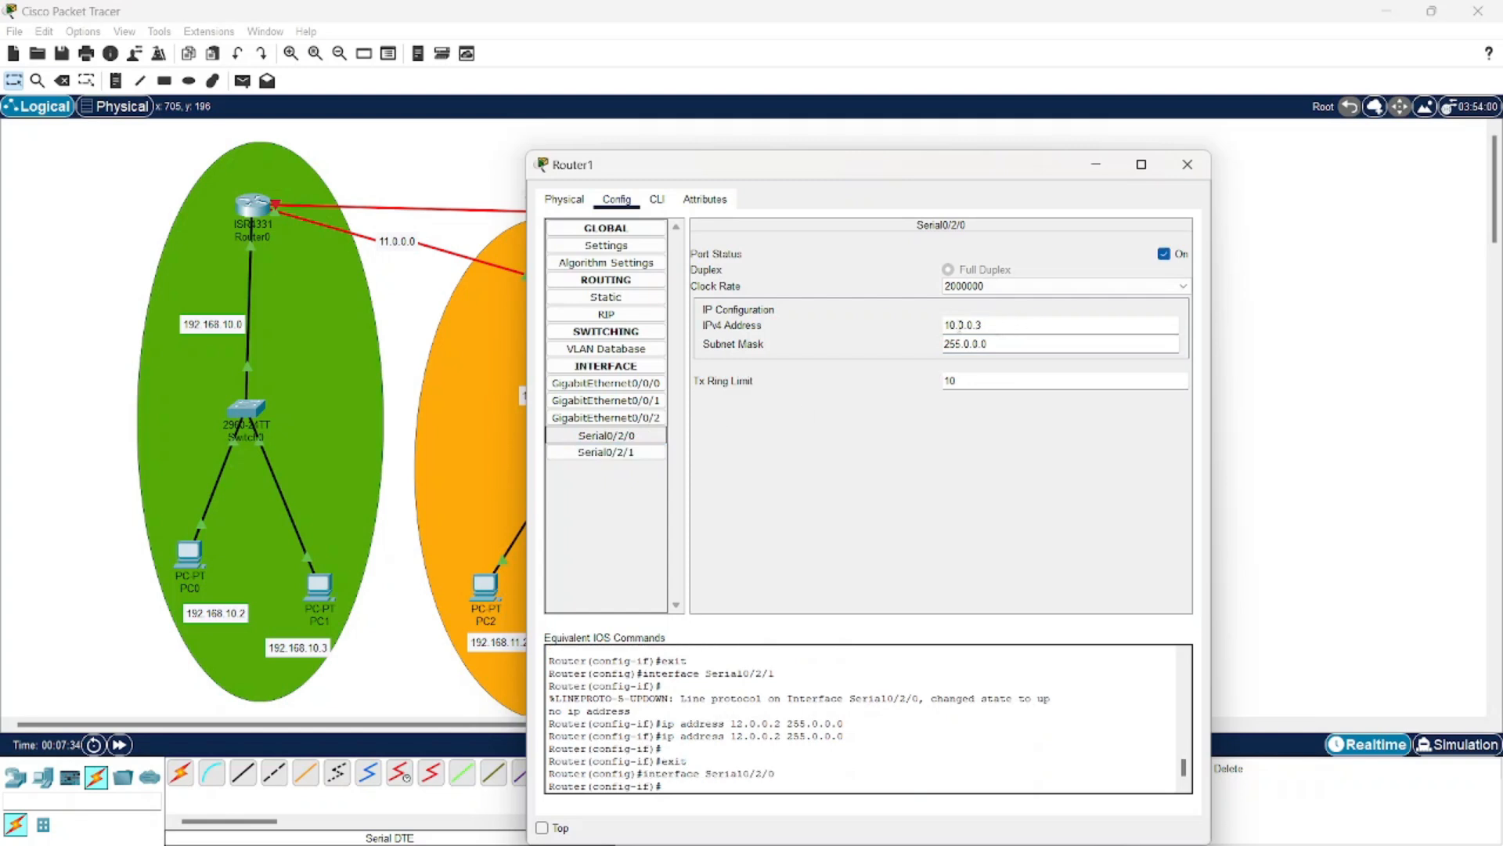
click(956, 327)
key(BackSpace)
text(1)
click(616, 454)
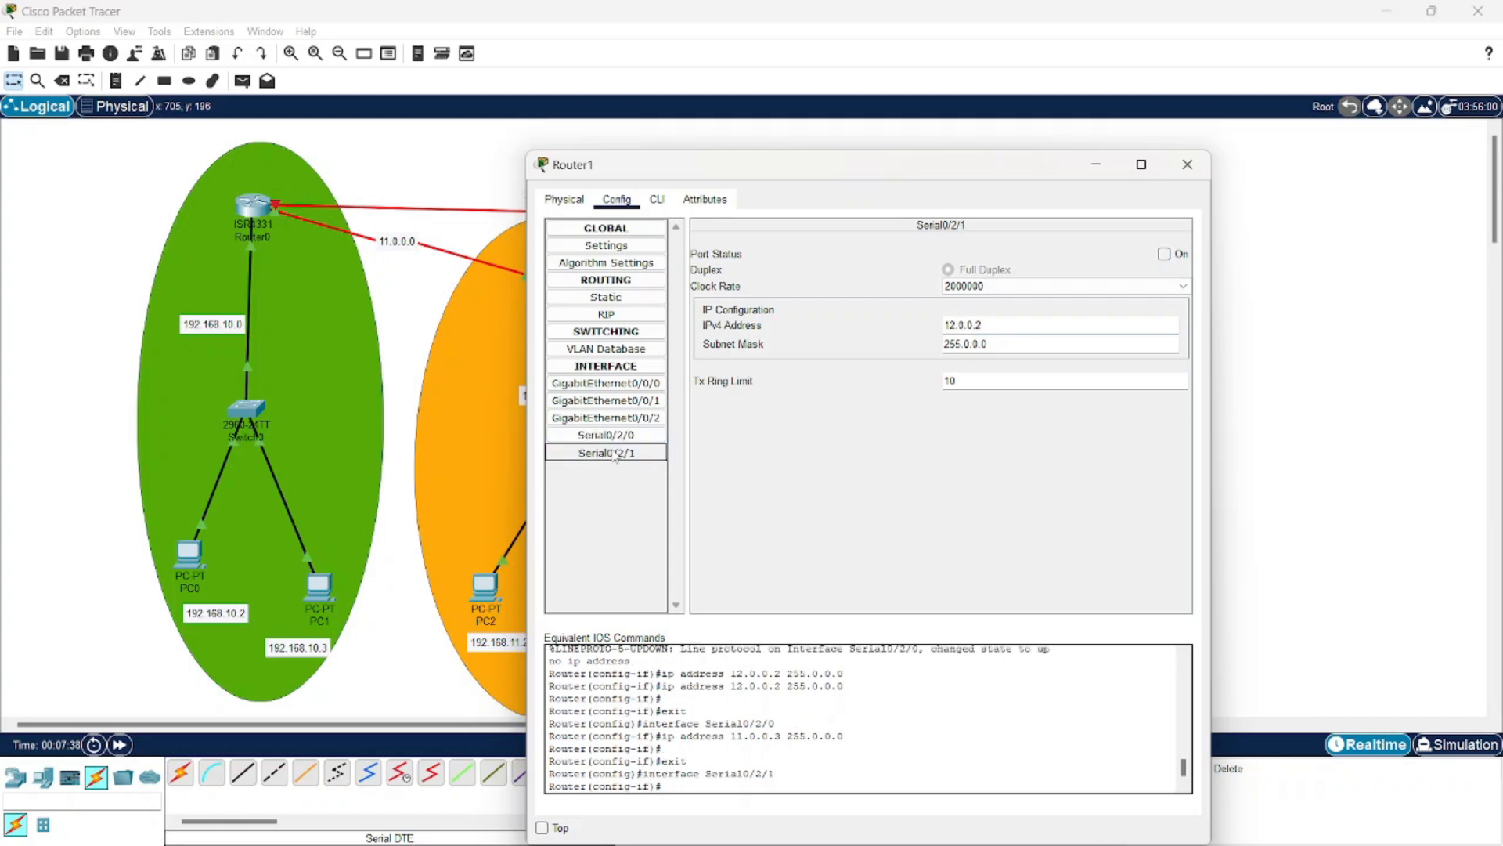
click(1206, 164)
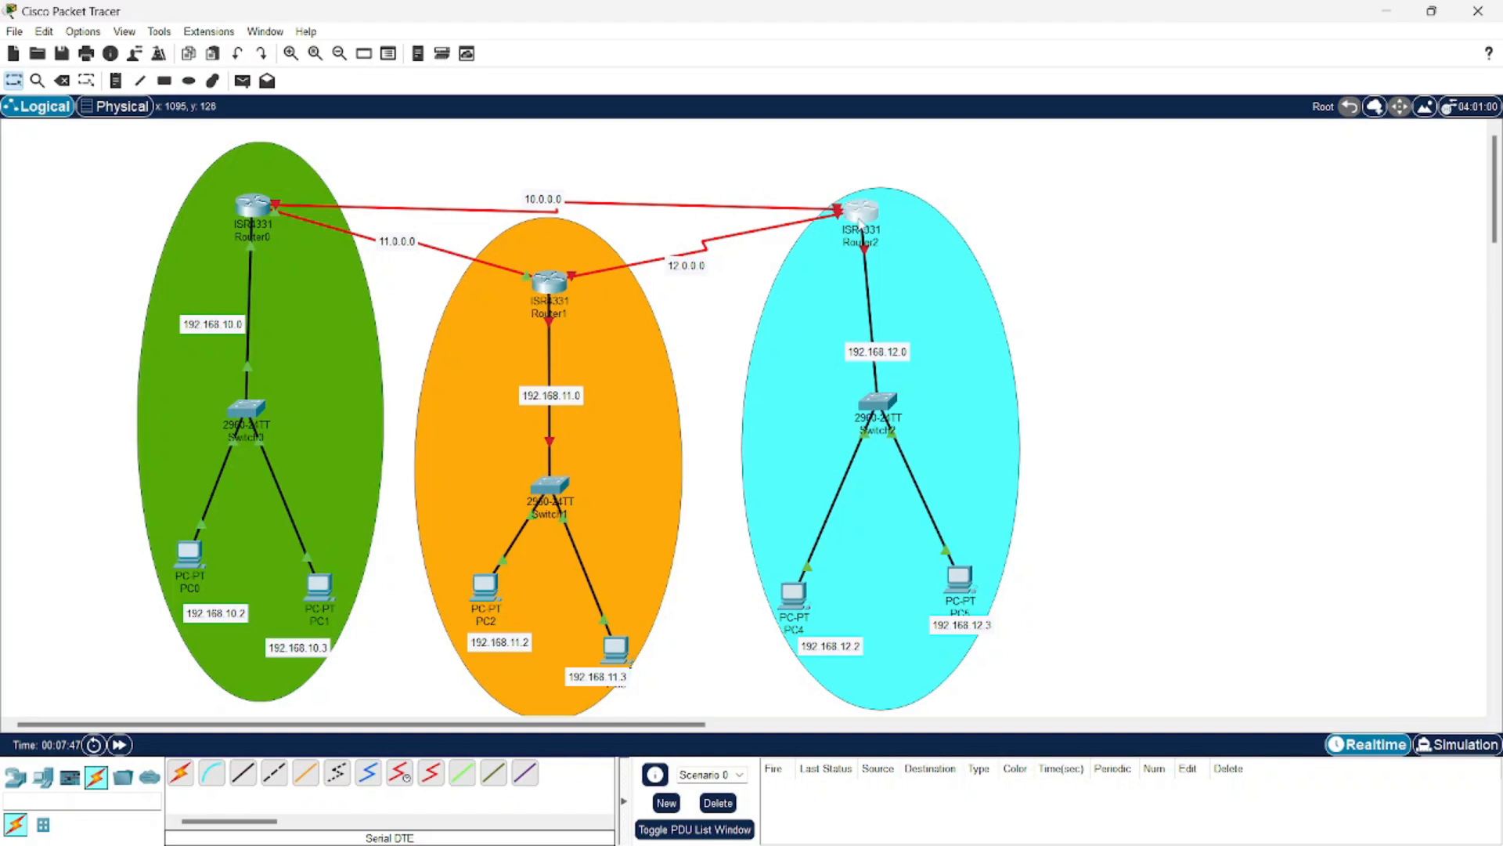
Step: Assign Router2's GigabitEthernet0/0/0 interface the address 192.168.12.1 with subnet mask 255.255.255.0 and turn its port on
click(859, 222)
click(617, 199)
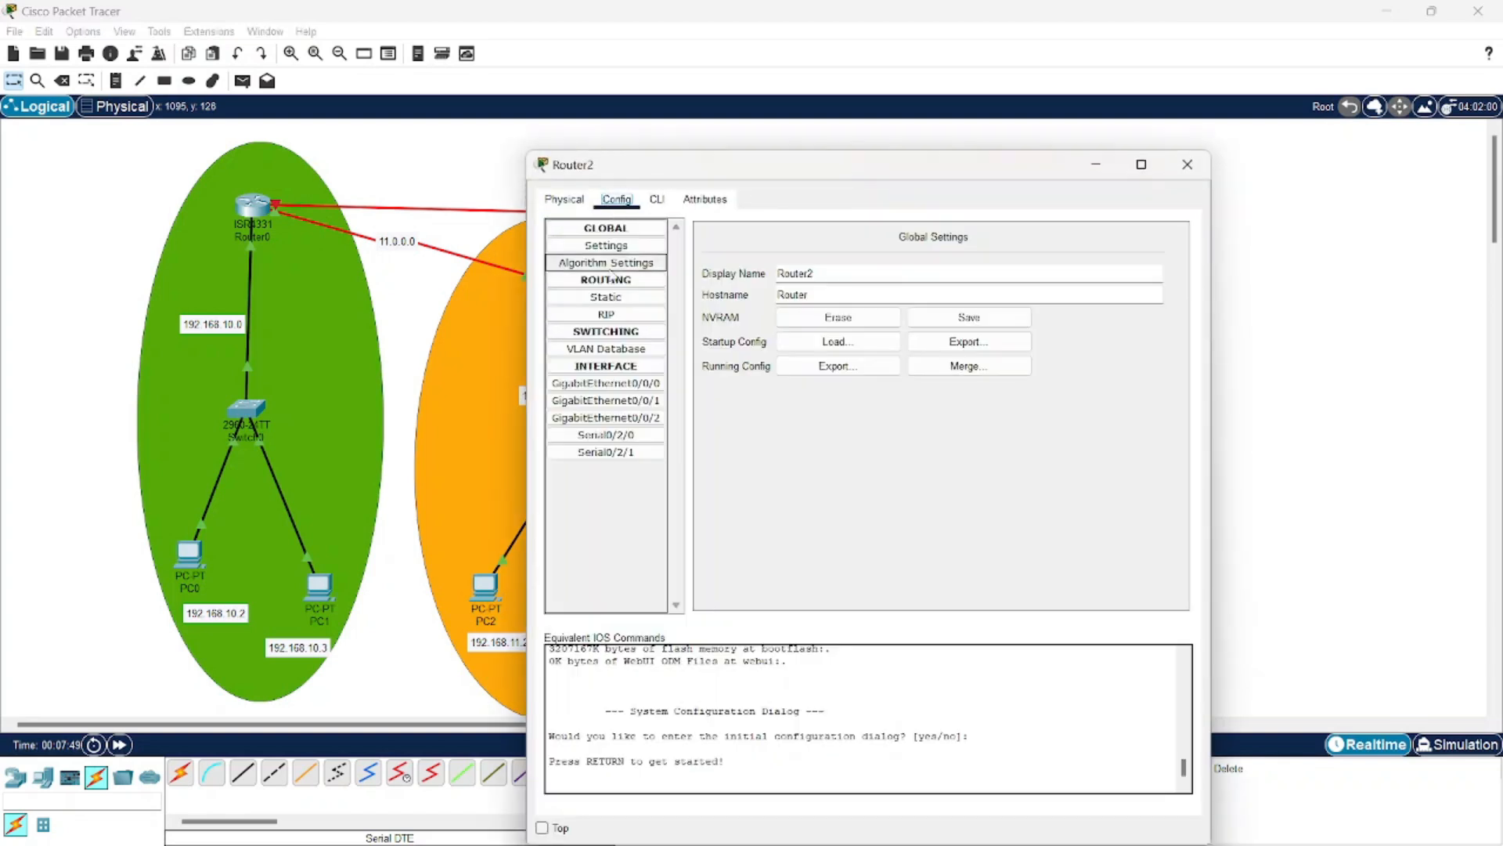
click(606, 383)
click(969, 347)
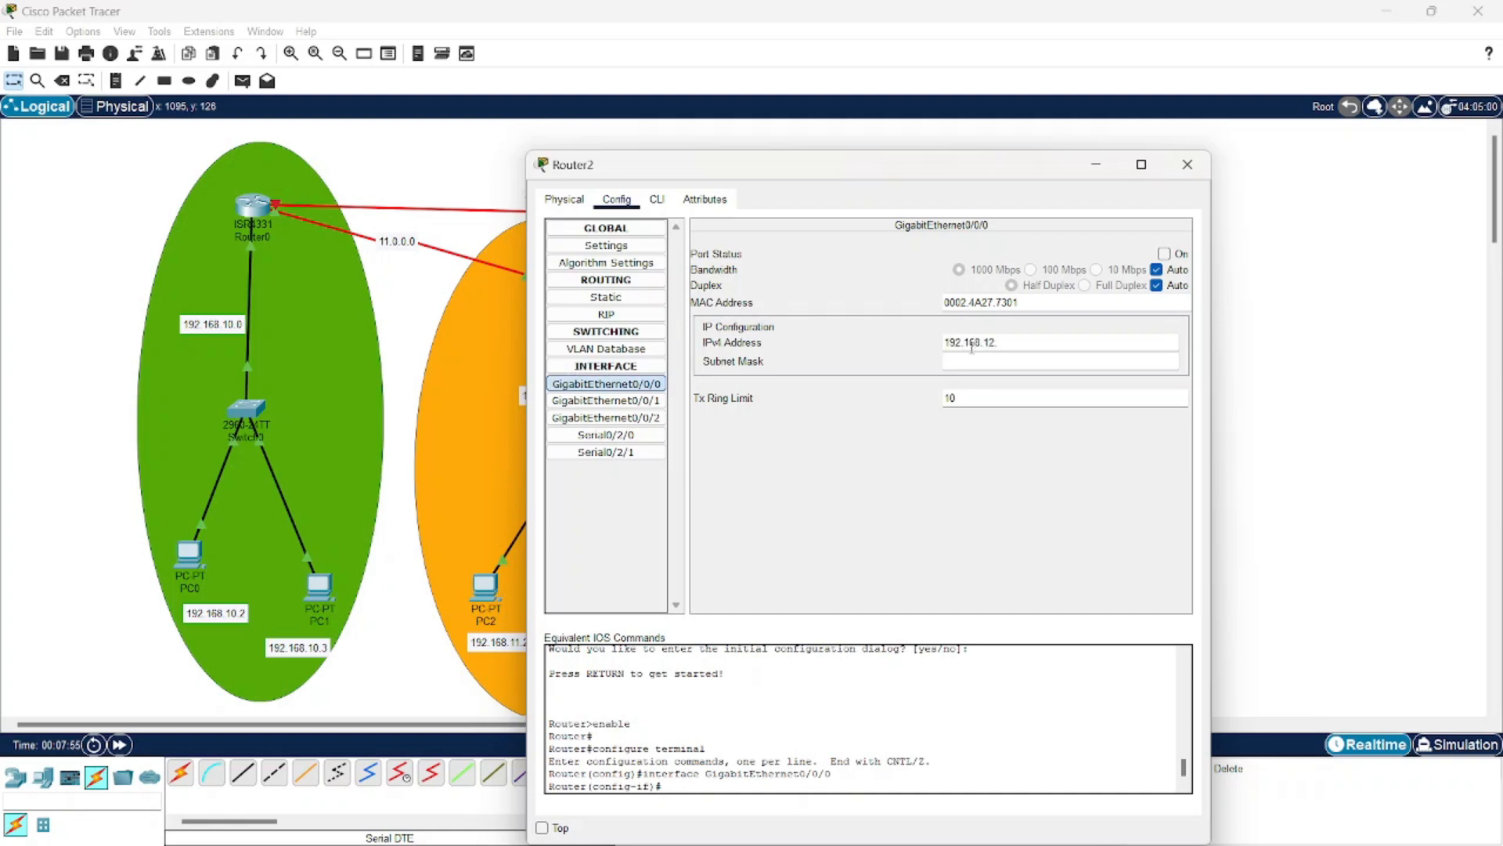
drag(1000, 347, 949, 350)
click(963, 359)
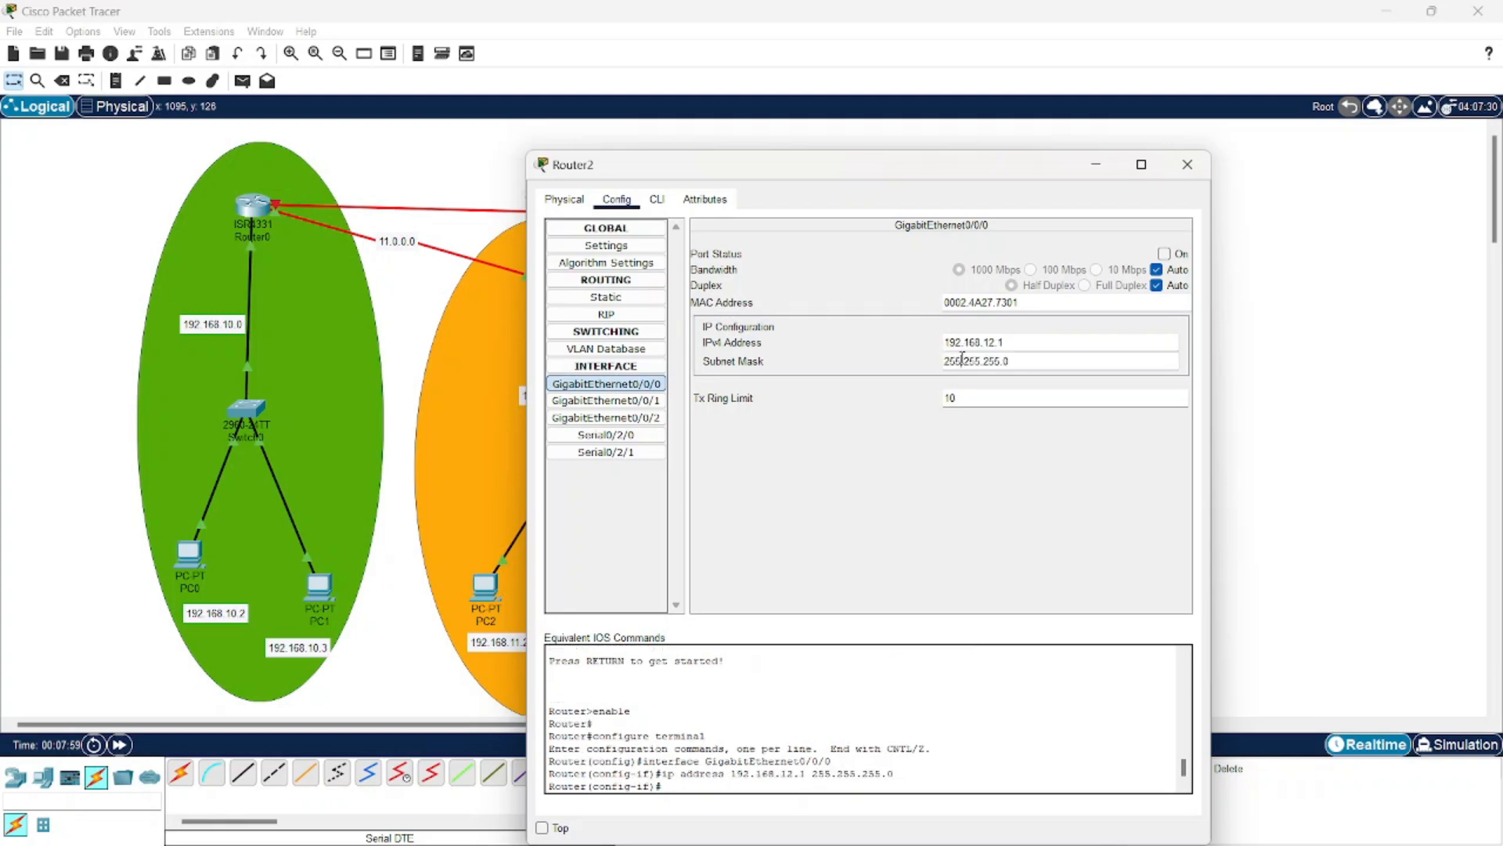
click(1164, 253)
Step: Assign Router2's Serial0/2/0 interface the address 12.0.0.3 with subnet mask 255.0.0.0 and turn its port on
click(622, 436)
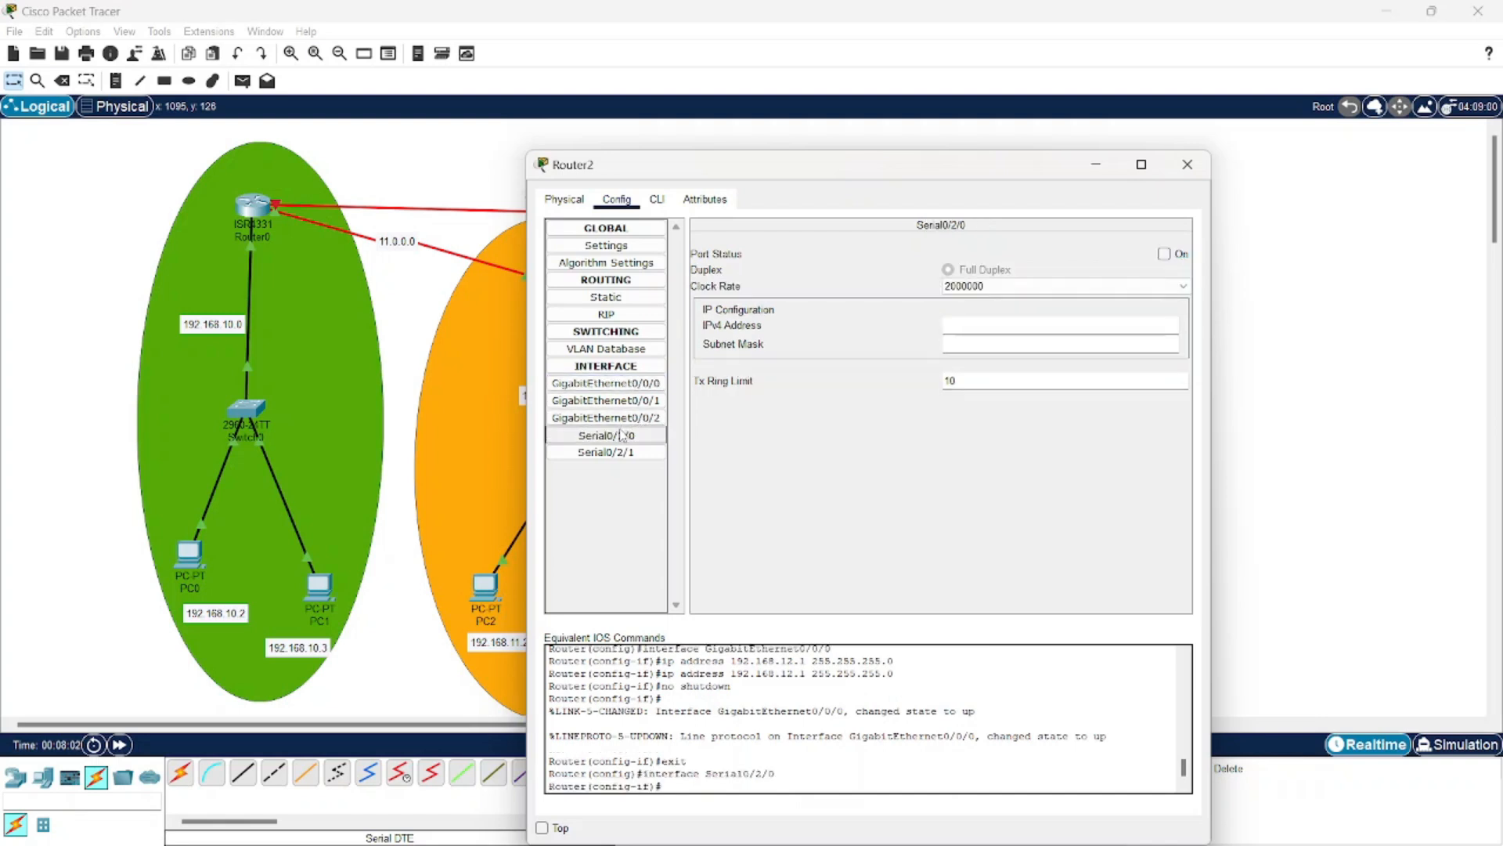
click(993, 326)
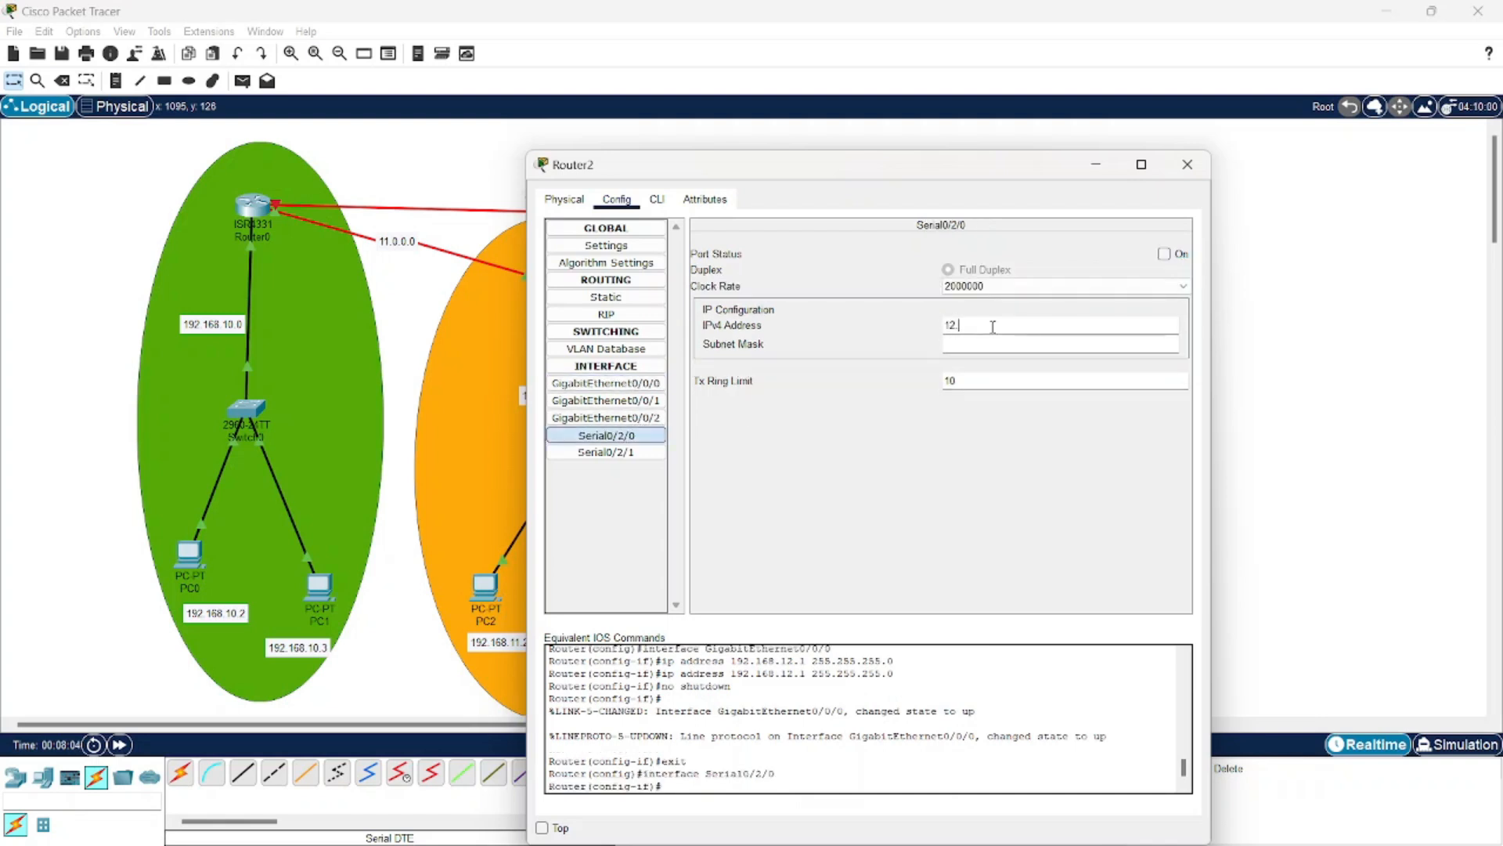
text(12.0.0.3)
click(984, 344)
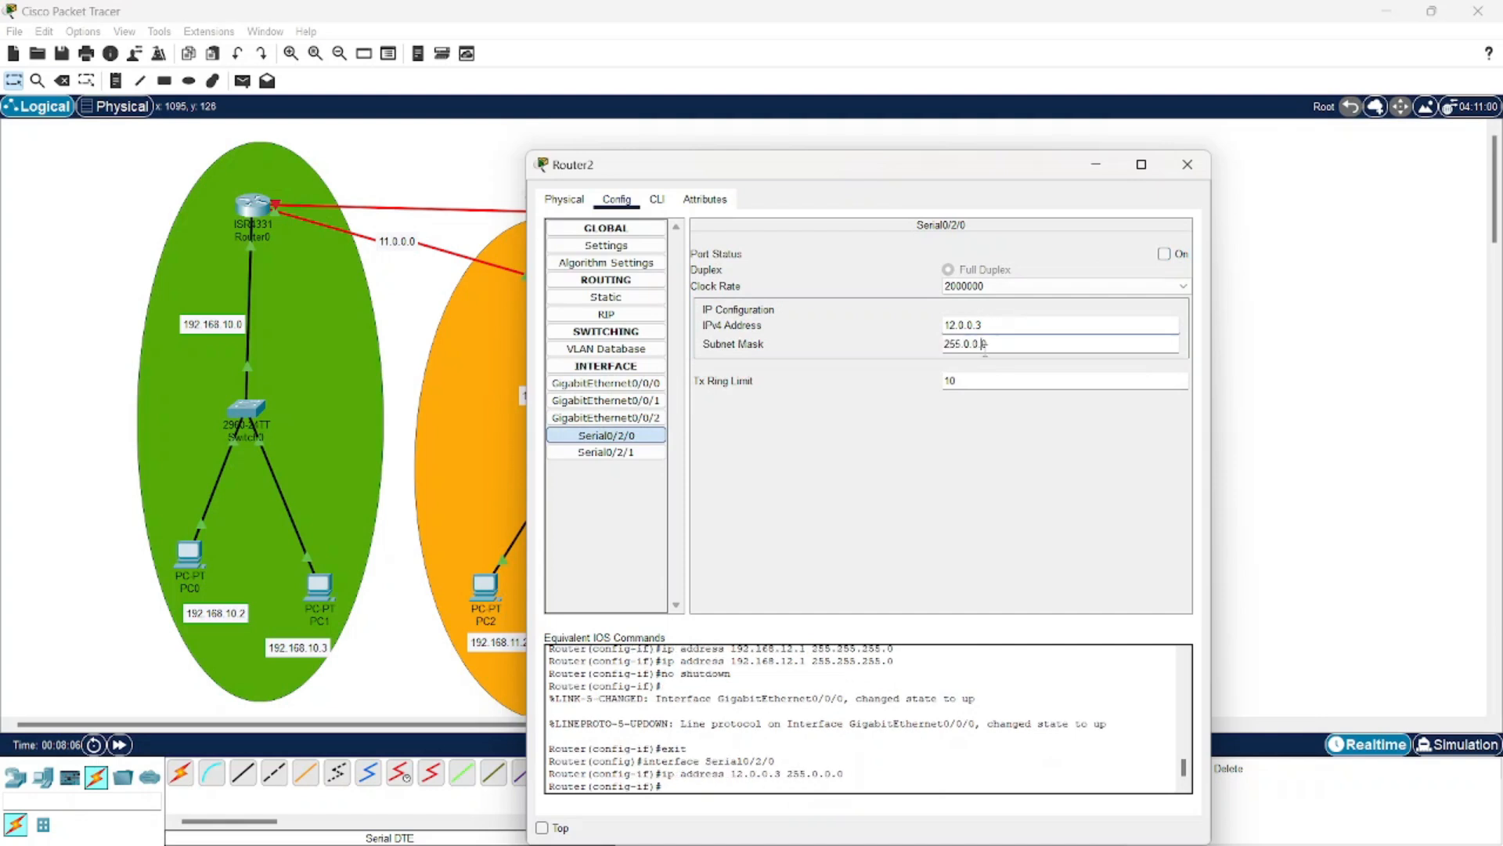
click(1168, 257)
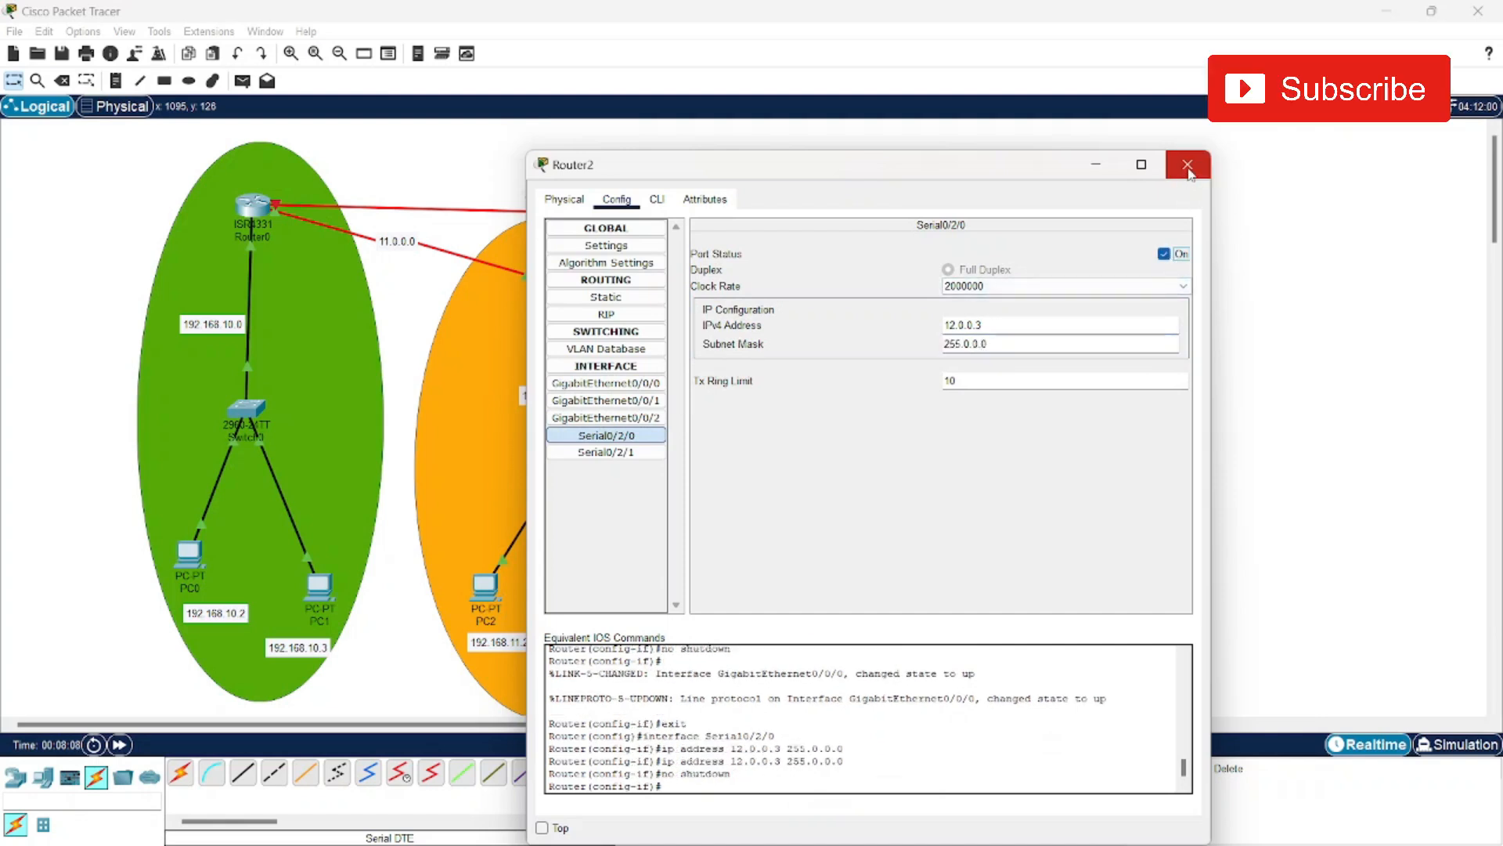
Step: Configure Router2's Serial0/2/1 interface with address 10.0.0.3 and subnet mask 255.0.0.0, turn its port on, and close the window
click(645, 450)
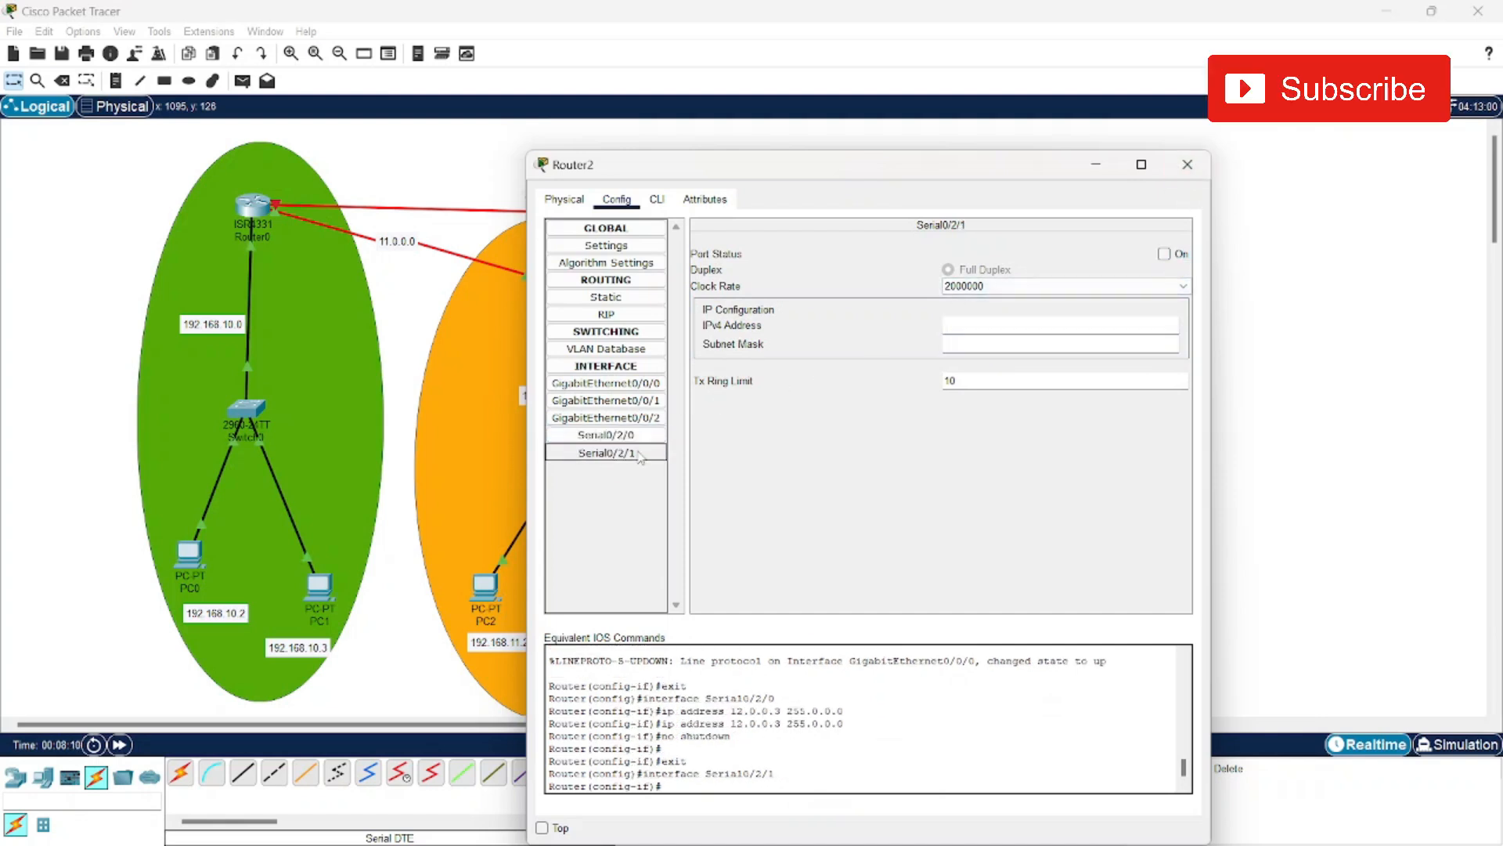
click(981, 325)
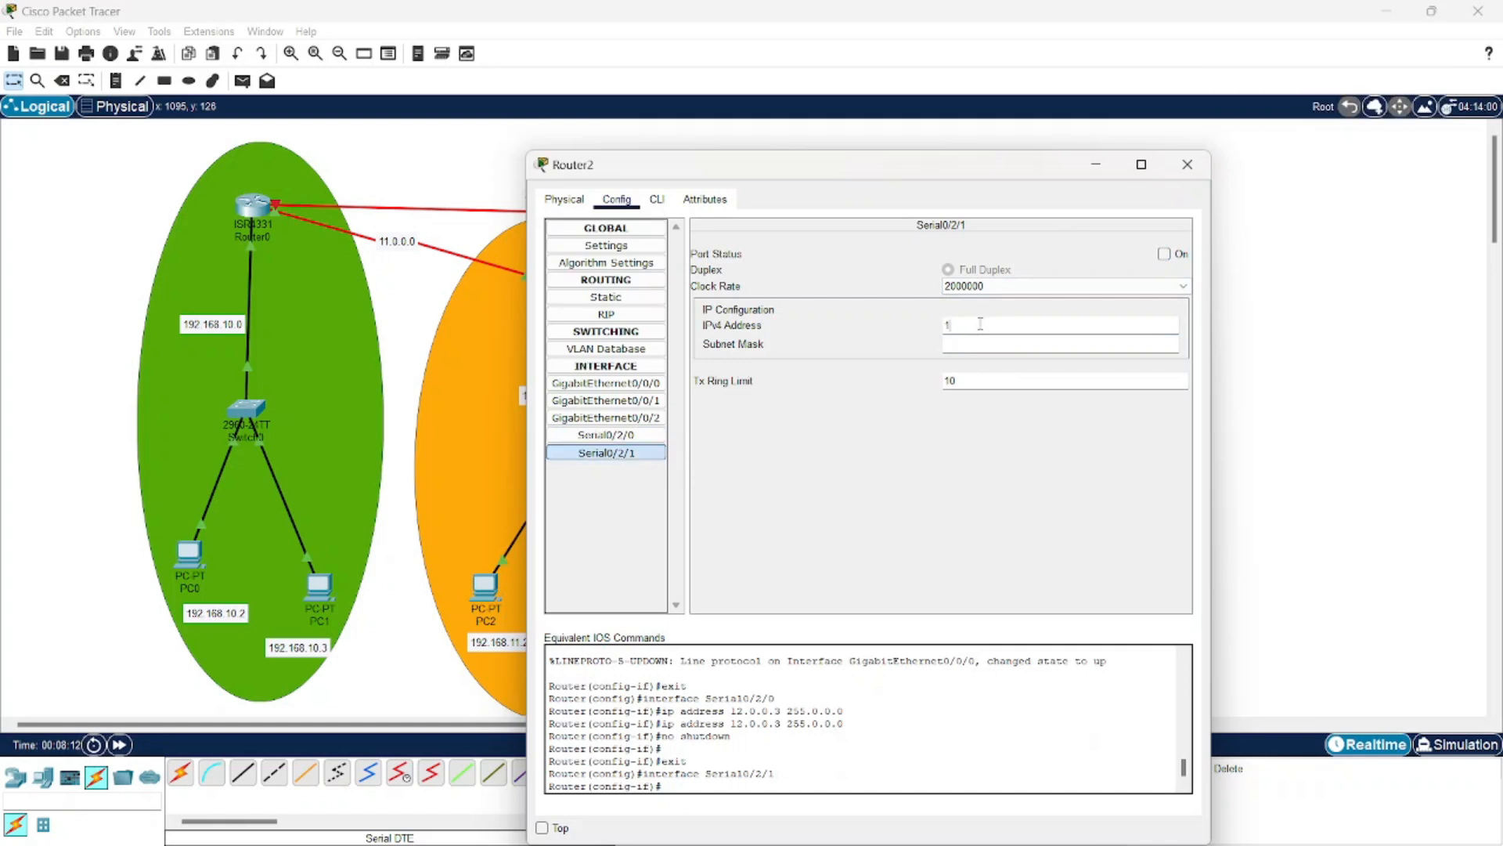
click(979, 338)
click(1165, 254)
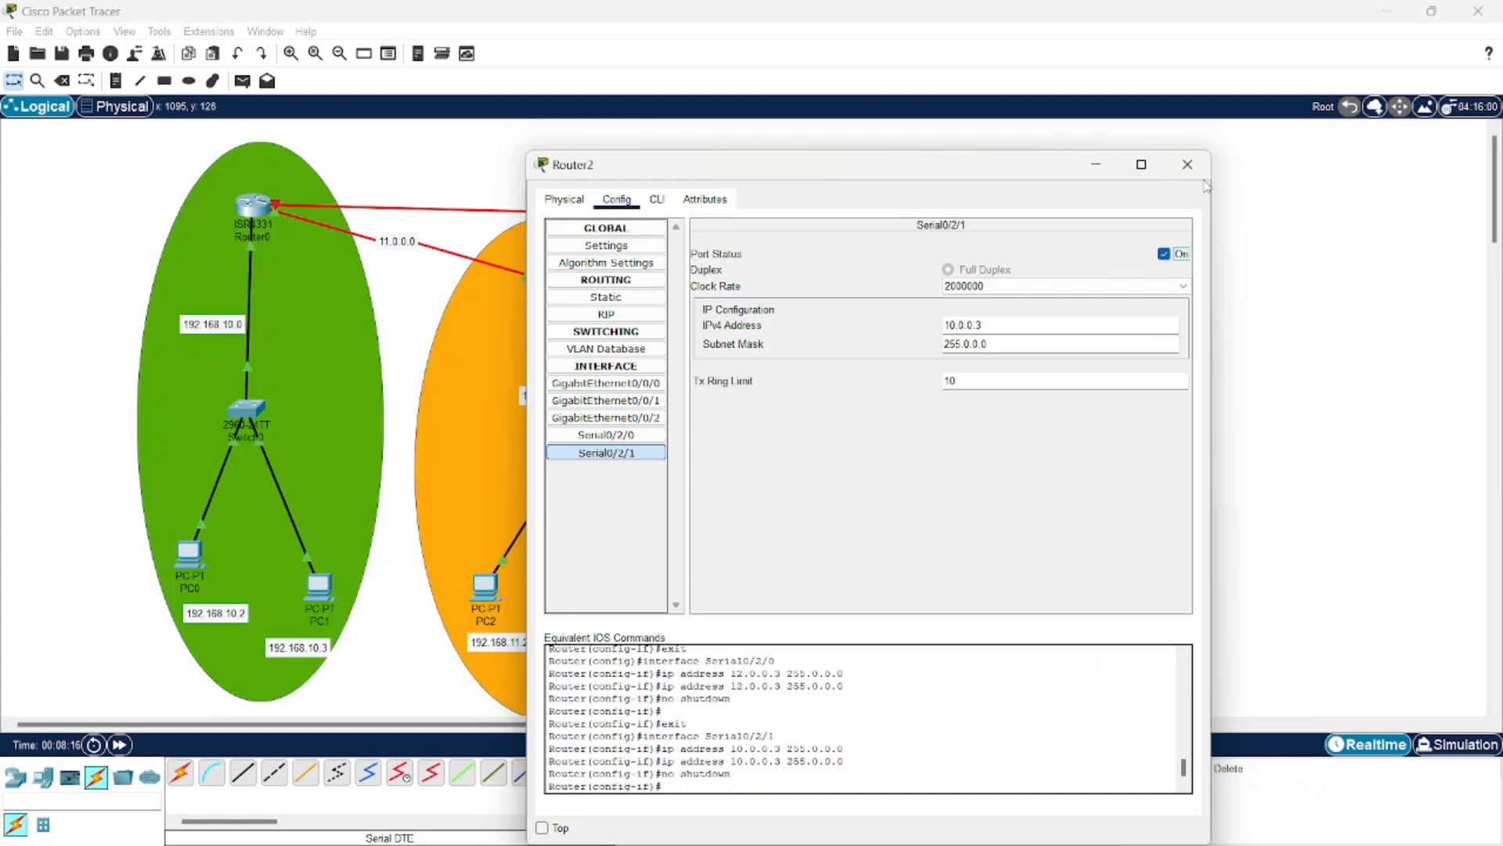
click(1187, 164)
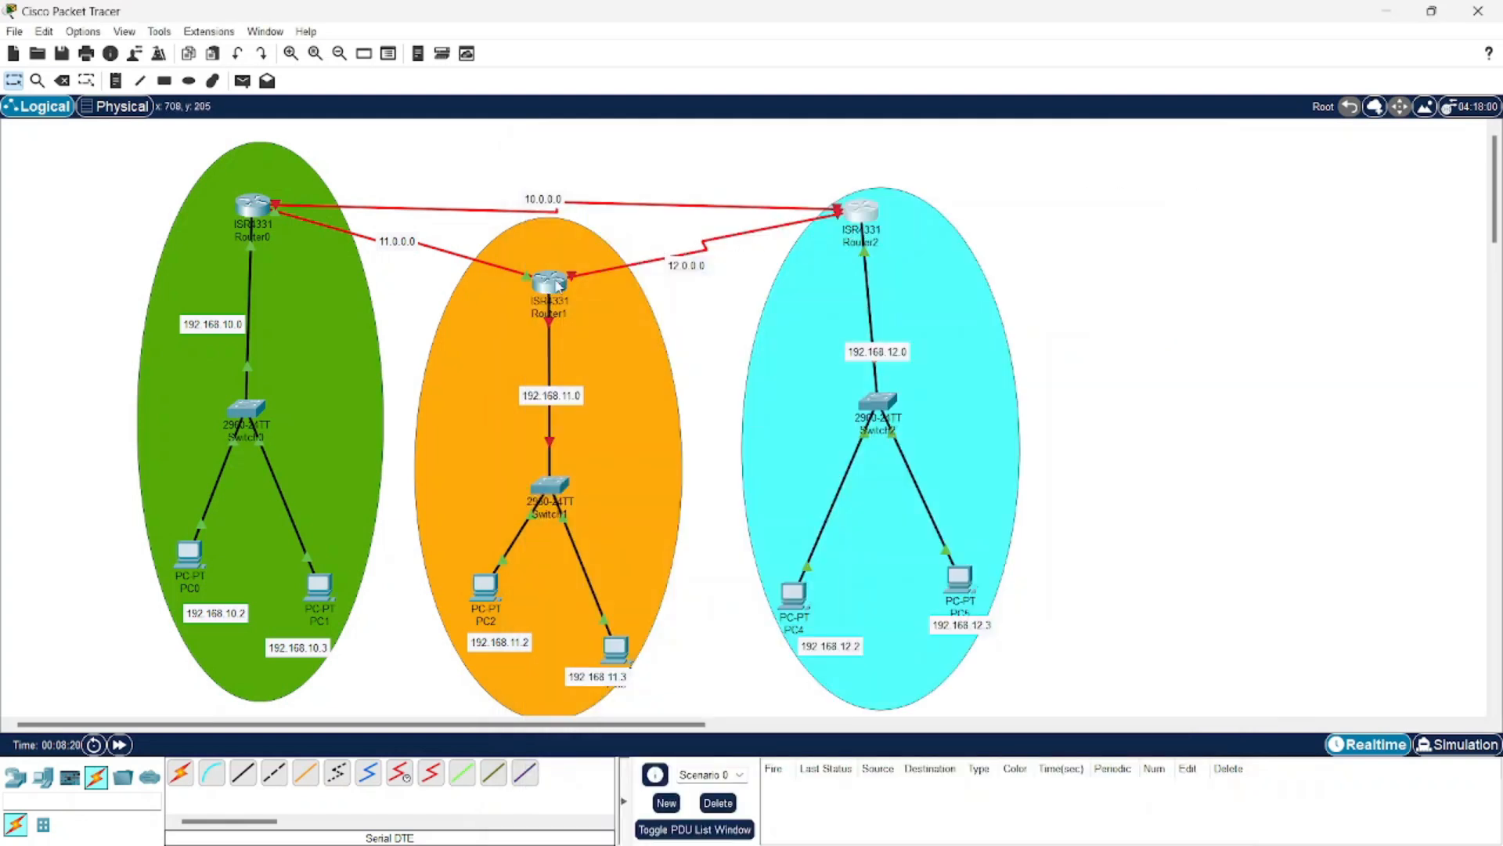
Step: Turn on the port of Router1's Serial0/2/1 interface and close the router's configuration window
click(552, 284)
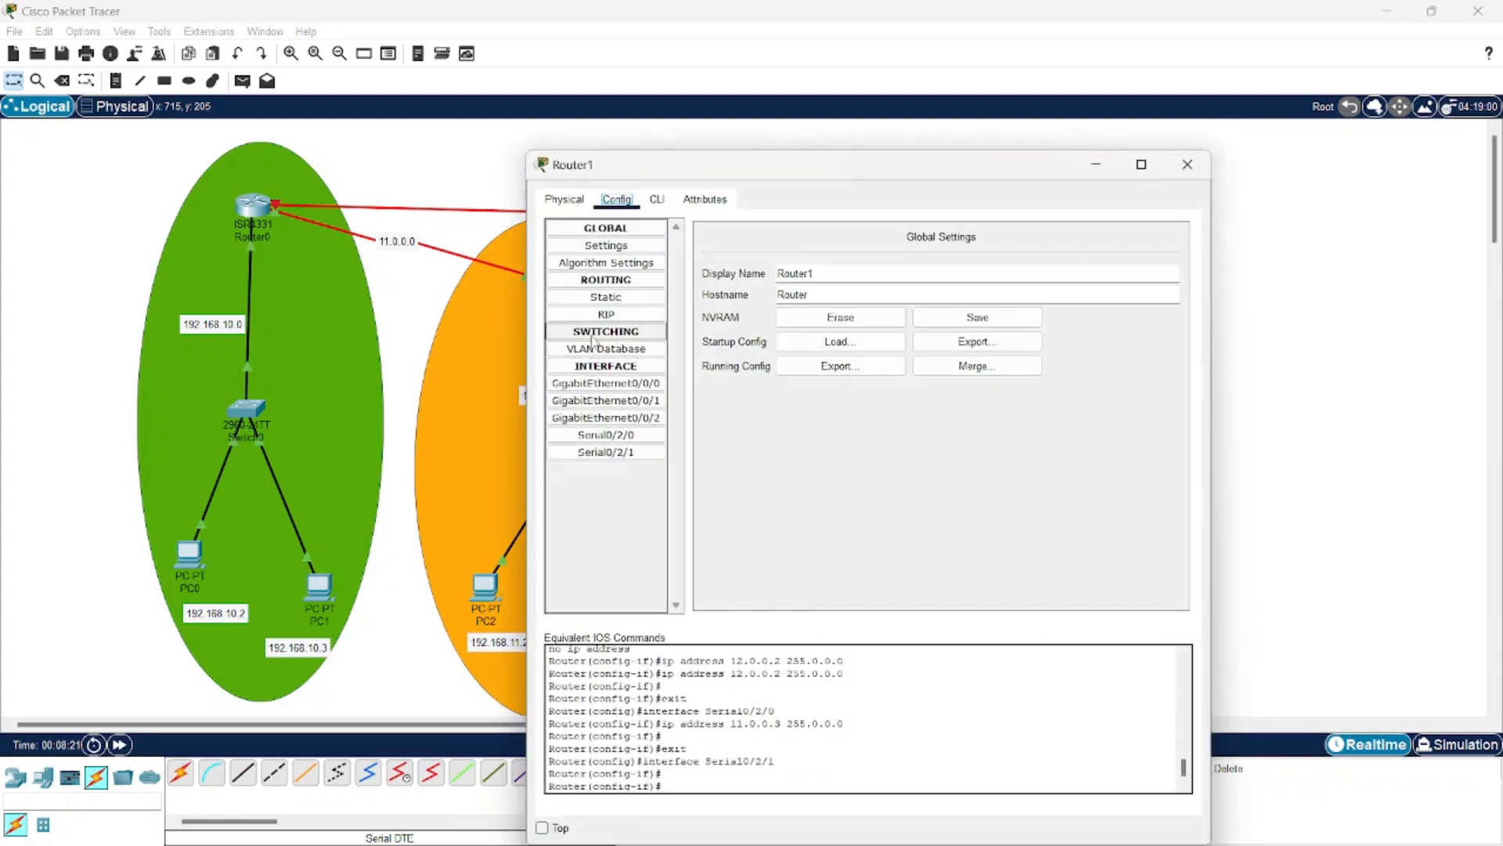
click(618, 455)
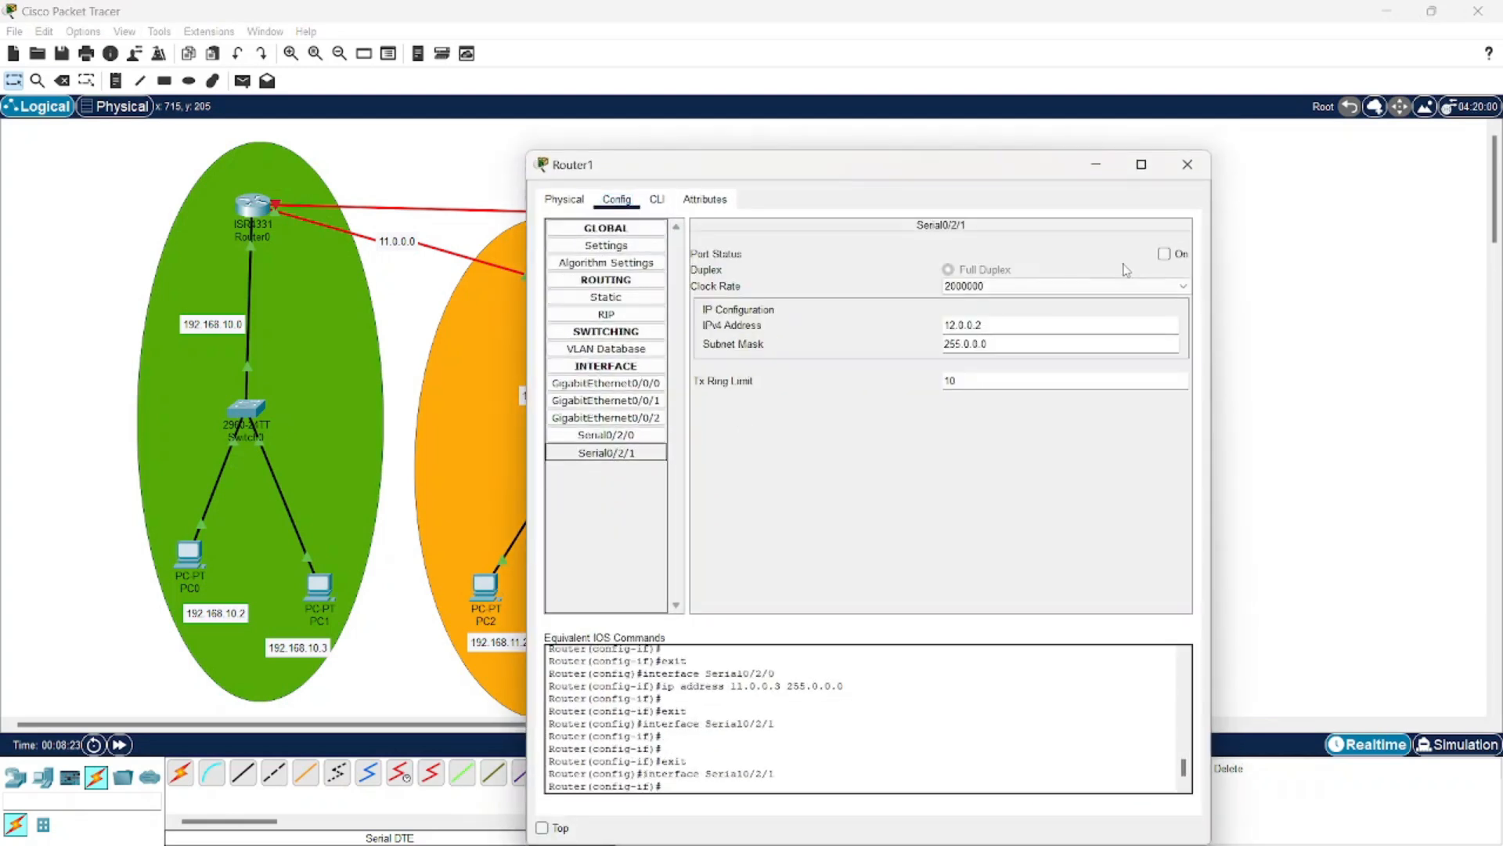
click(1165, 254)
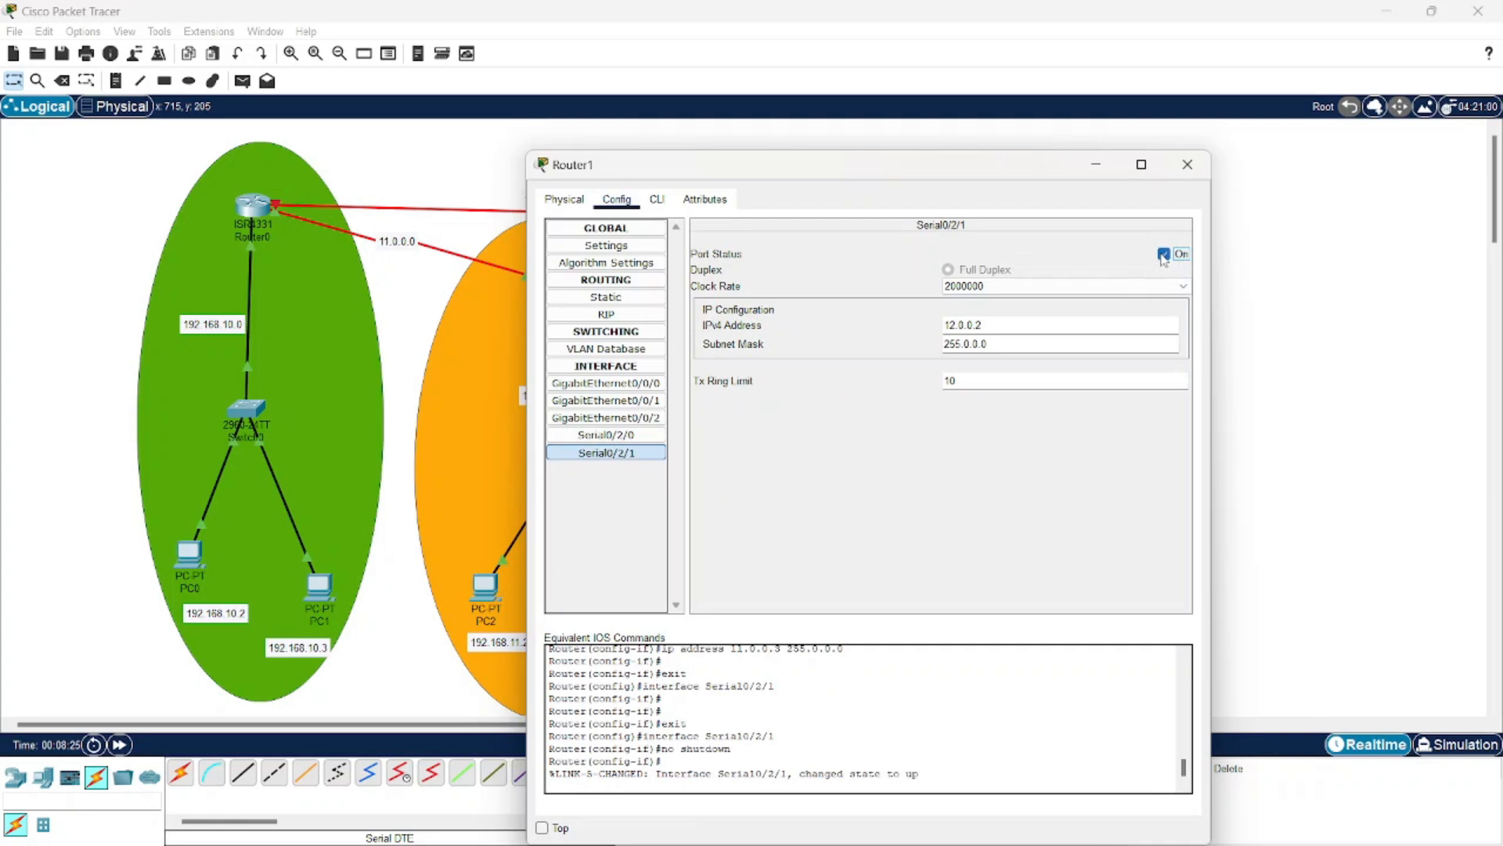
click(1187, 164)
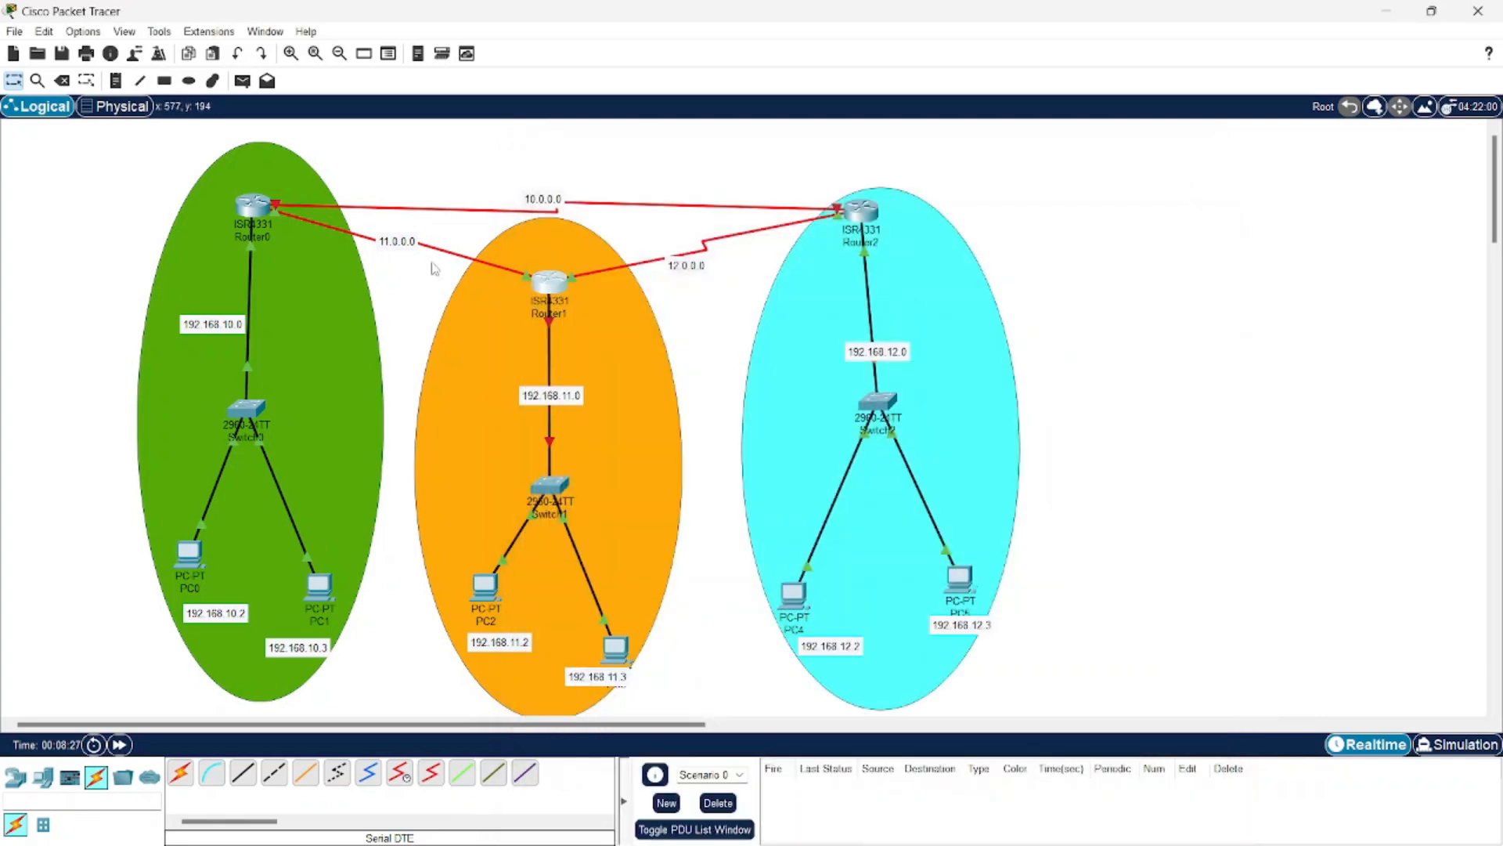
Step: Configure Router0's Serial0/2/1 interface with address 10.0.0.2 and subnet mask 255.0.0.0, turn its port on, and close the window
click(248, 207)
click(602, 456)
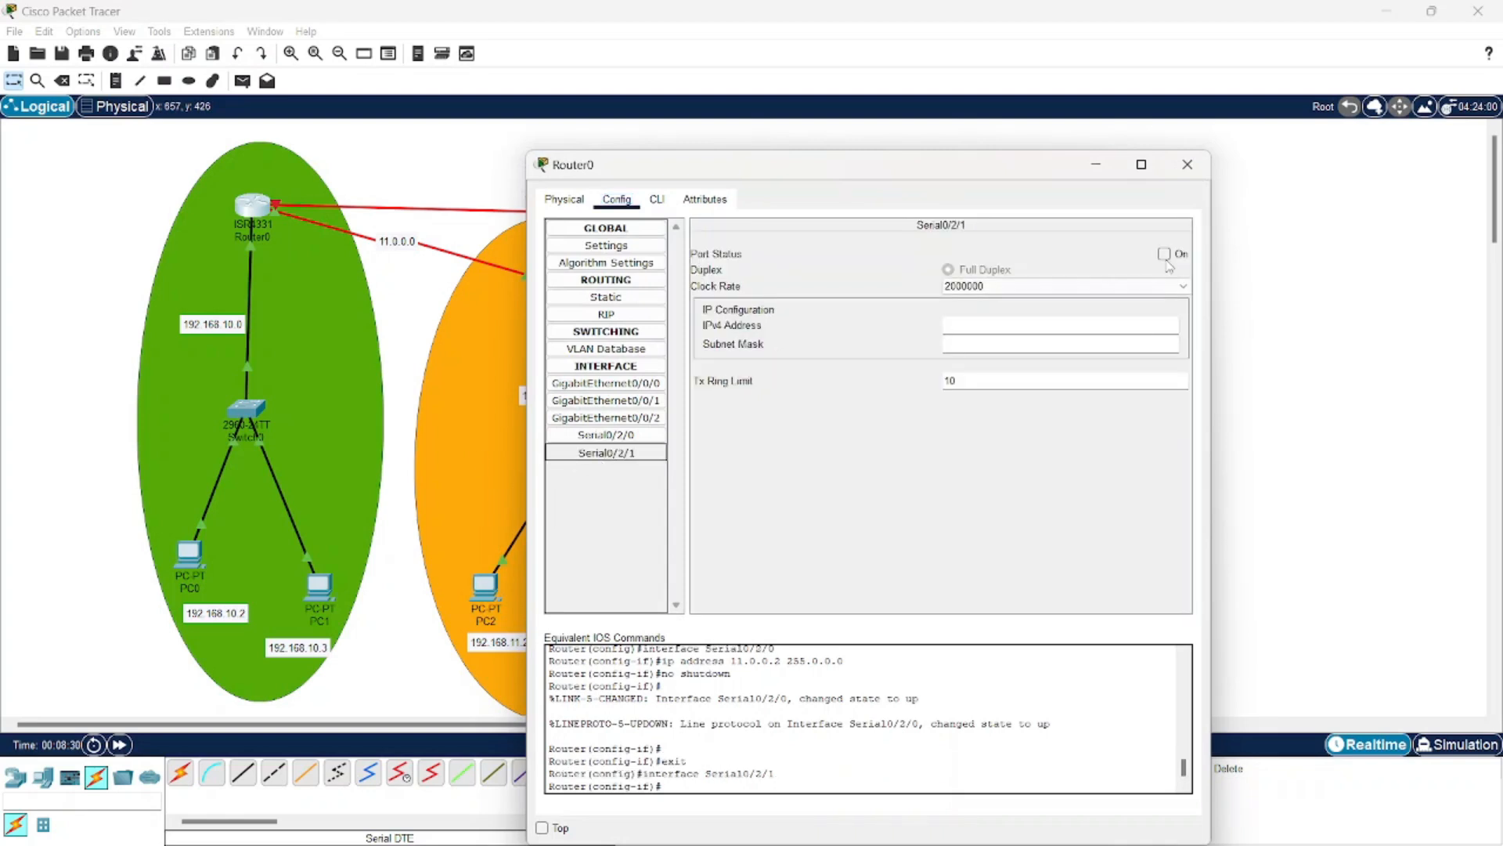
click(1022, 324)
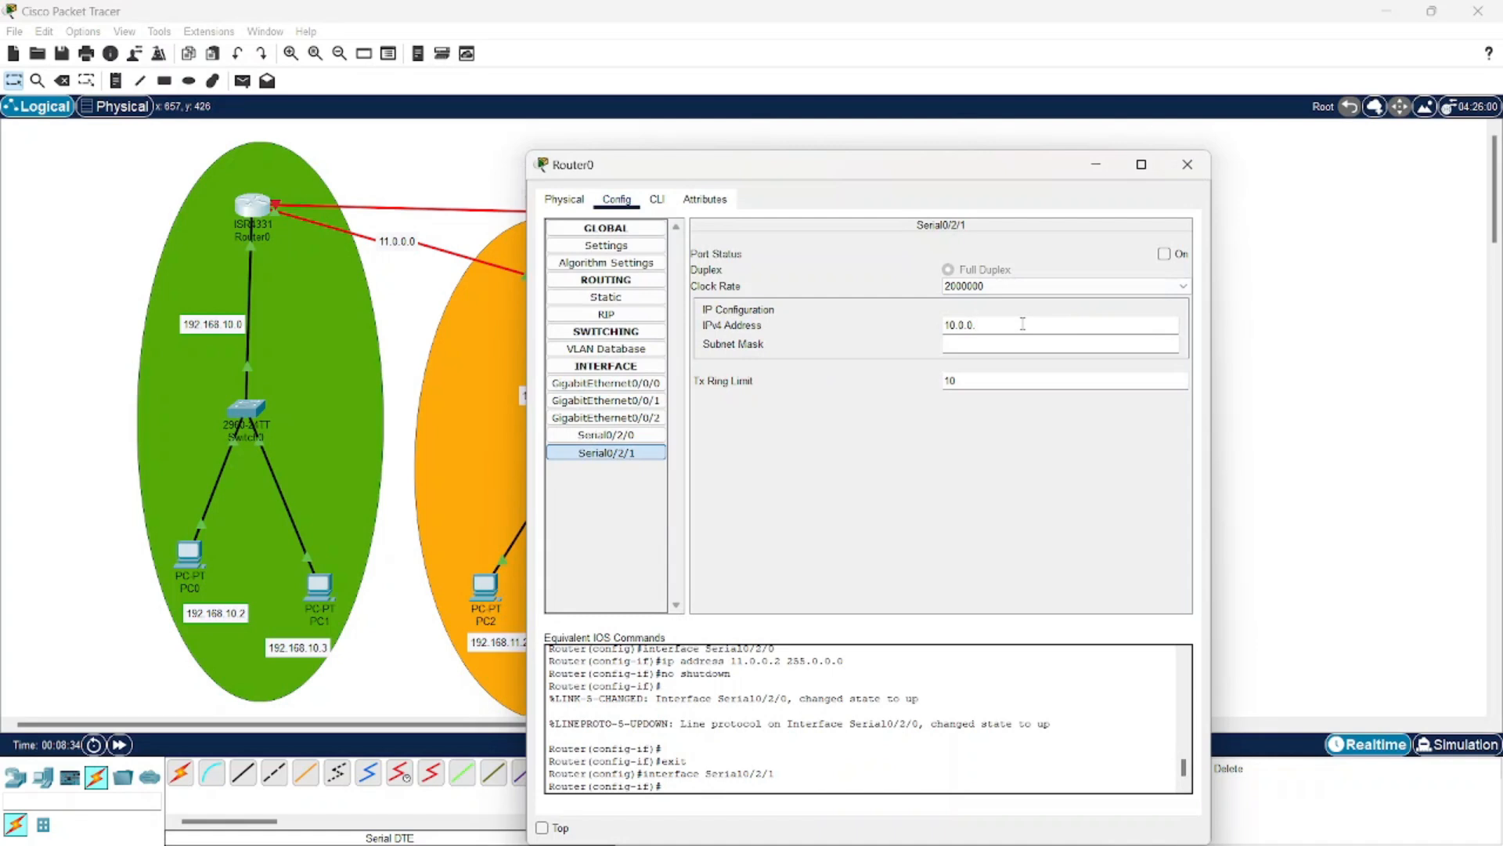
text(10.0.0.2)
click(1028, 342)
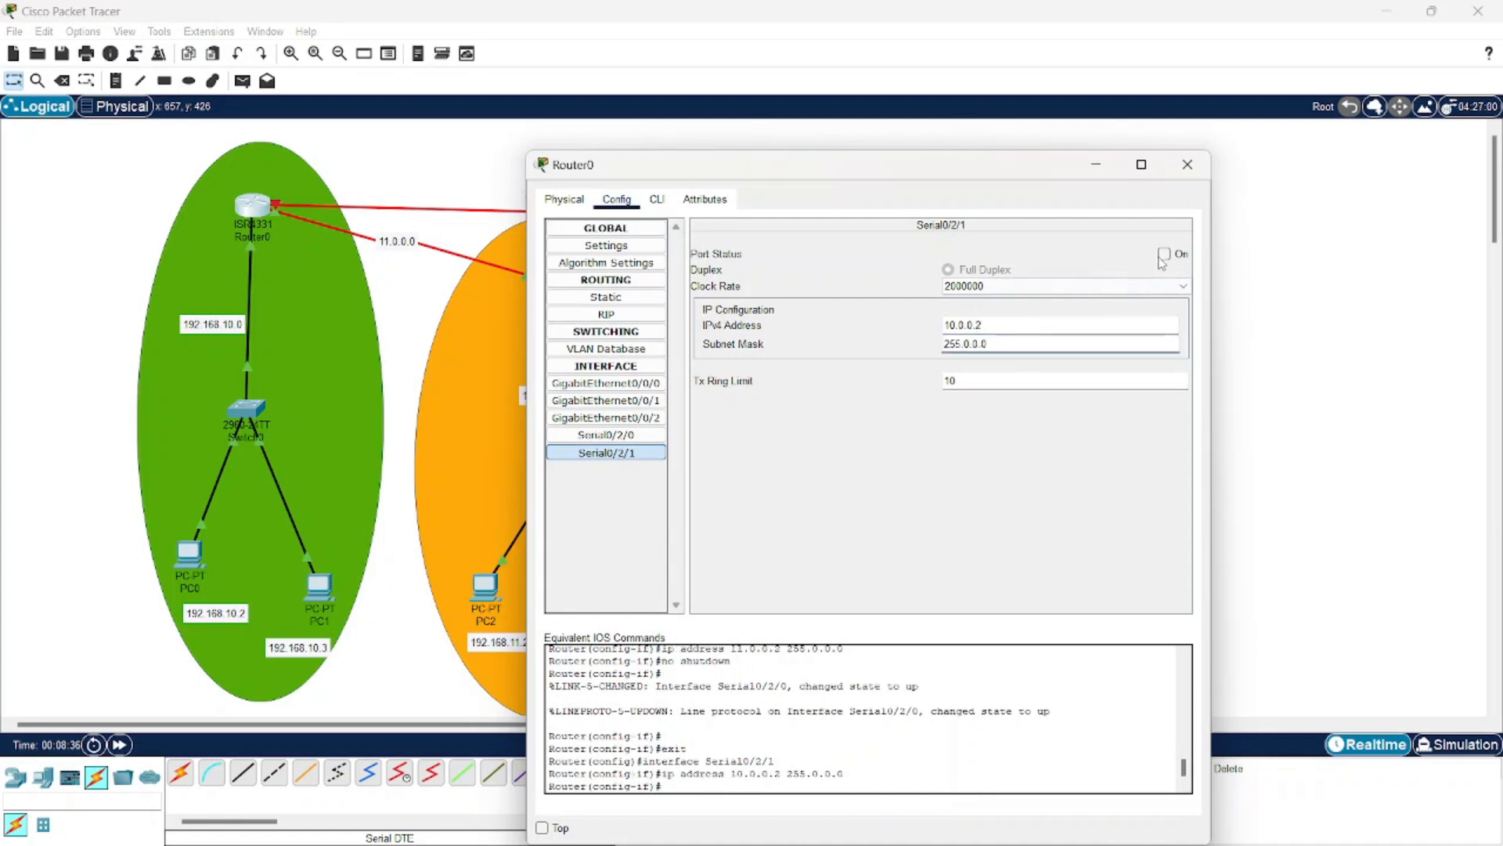
click(1164, 254)
click(1192, 176)
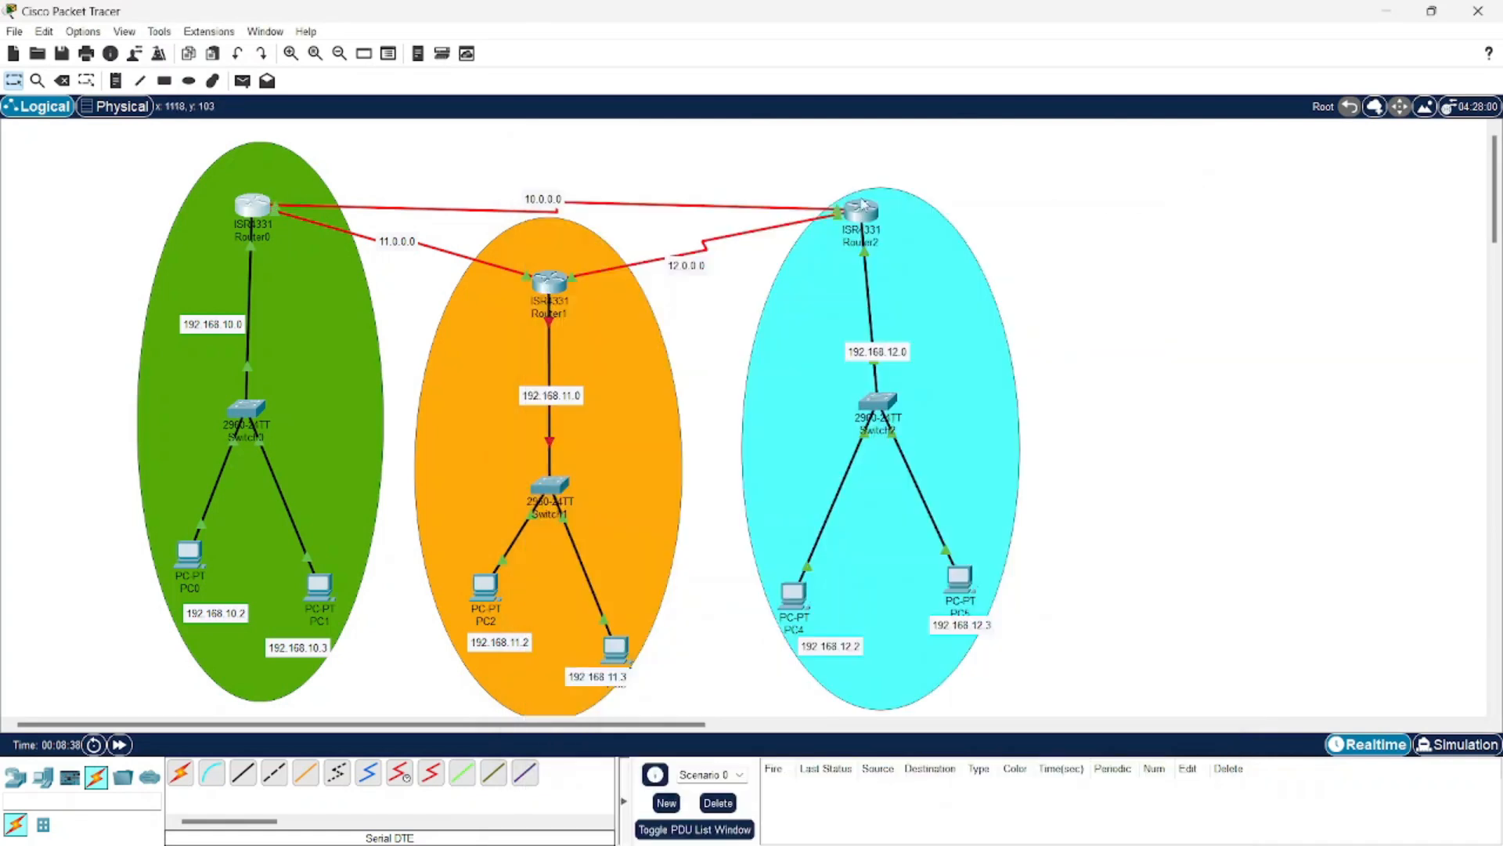
Step: Give PC4 the static IPv4 address 192.168.12.2 with subnet mask 255.255.255.0
click(793, 595)
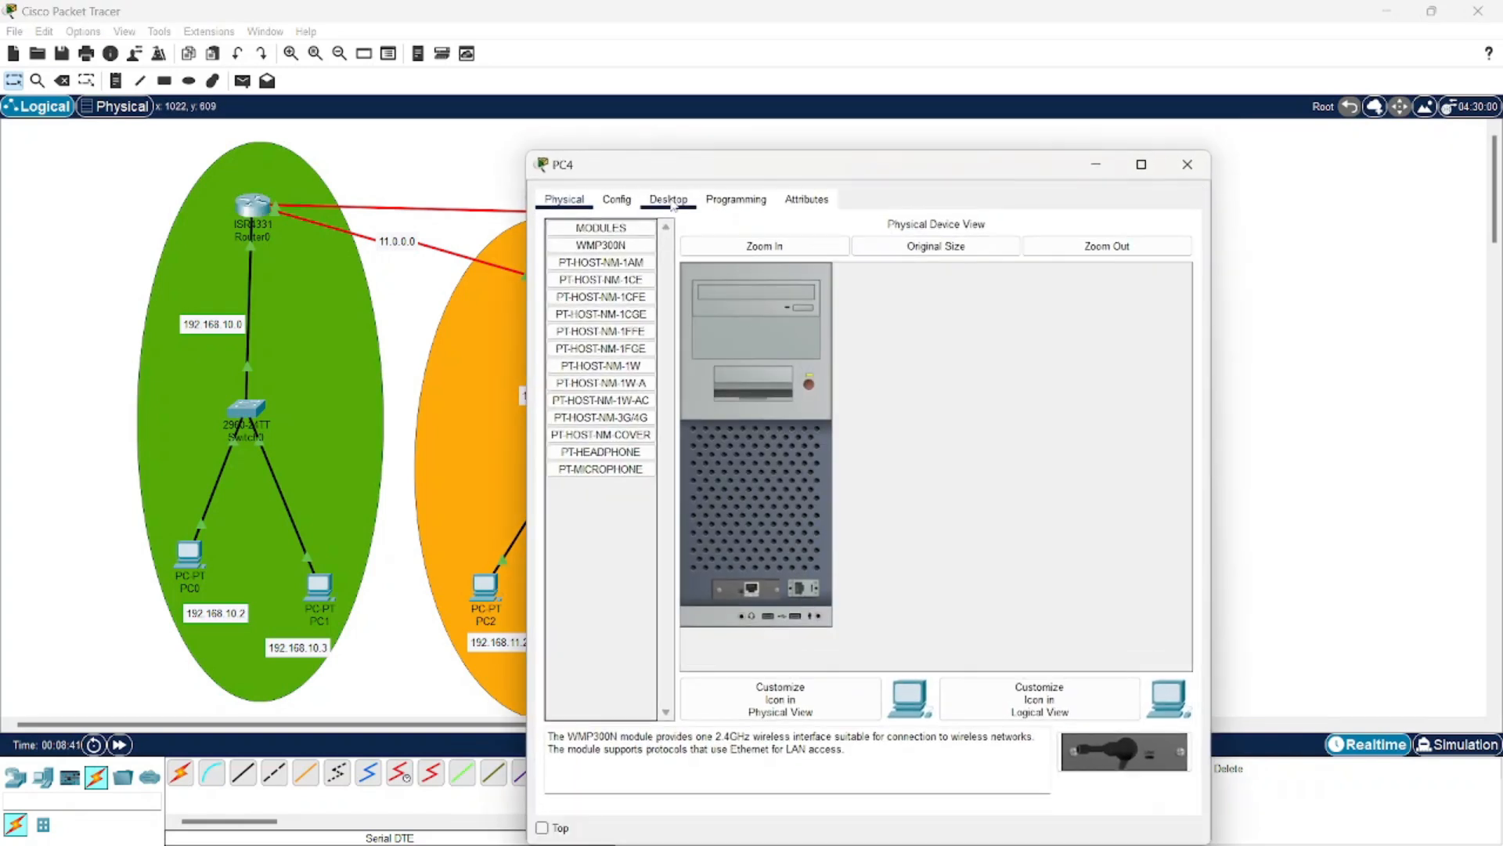
click(668, 199)
click(599, 254)
click(810, 315)
text(192.168.12.1)
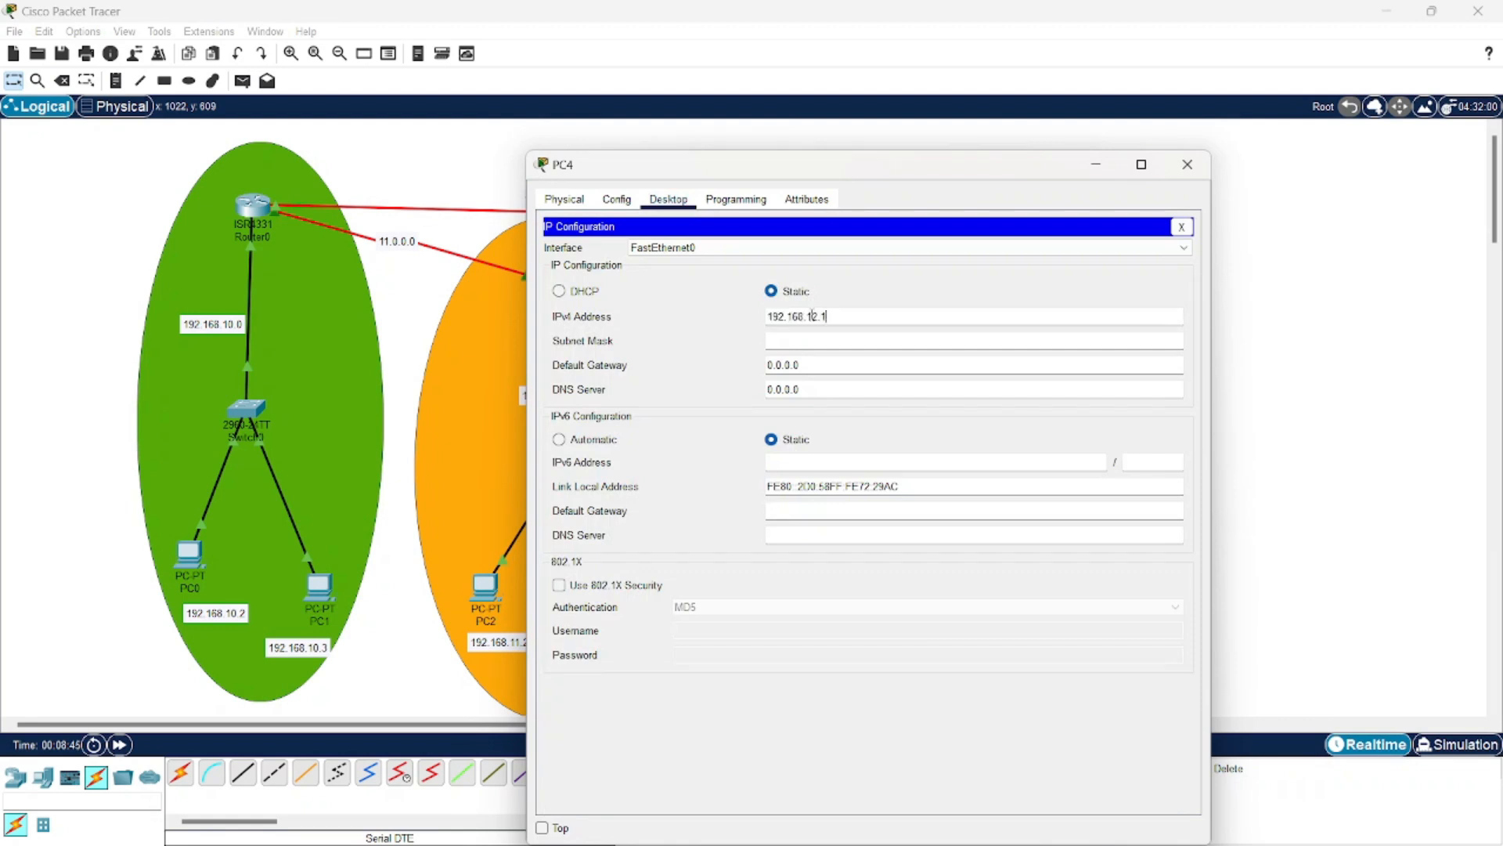
click(820, 341)
Step: Set PC4's default gateway to 192.168.12.1 and close its configuration window
click(814, 362)
key(BackSpace)
key(BackSpace)
key(BackSpace)
key(BackSpace)
key(BackSpace)
key(BackSpace)
text(192.168.12.1)
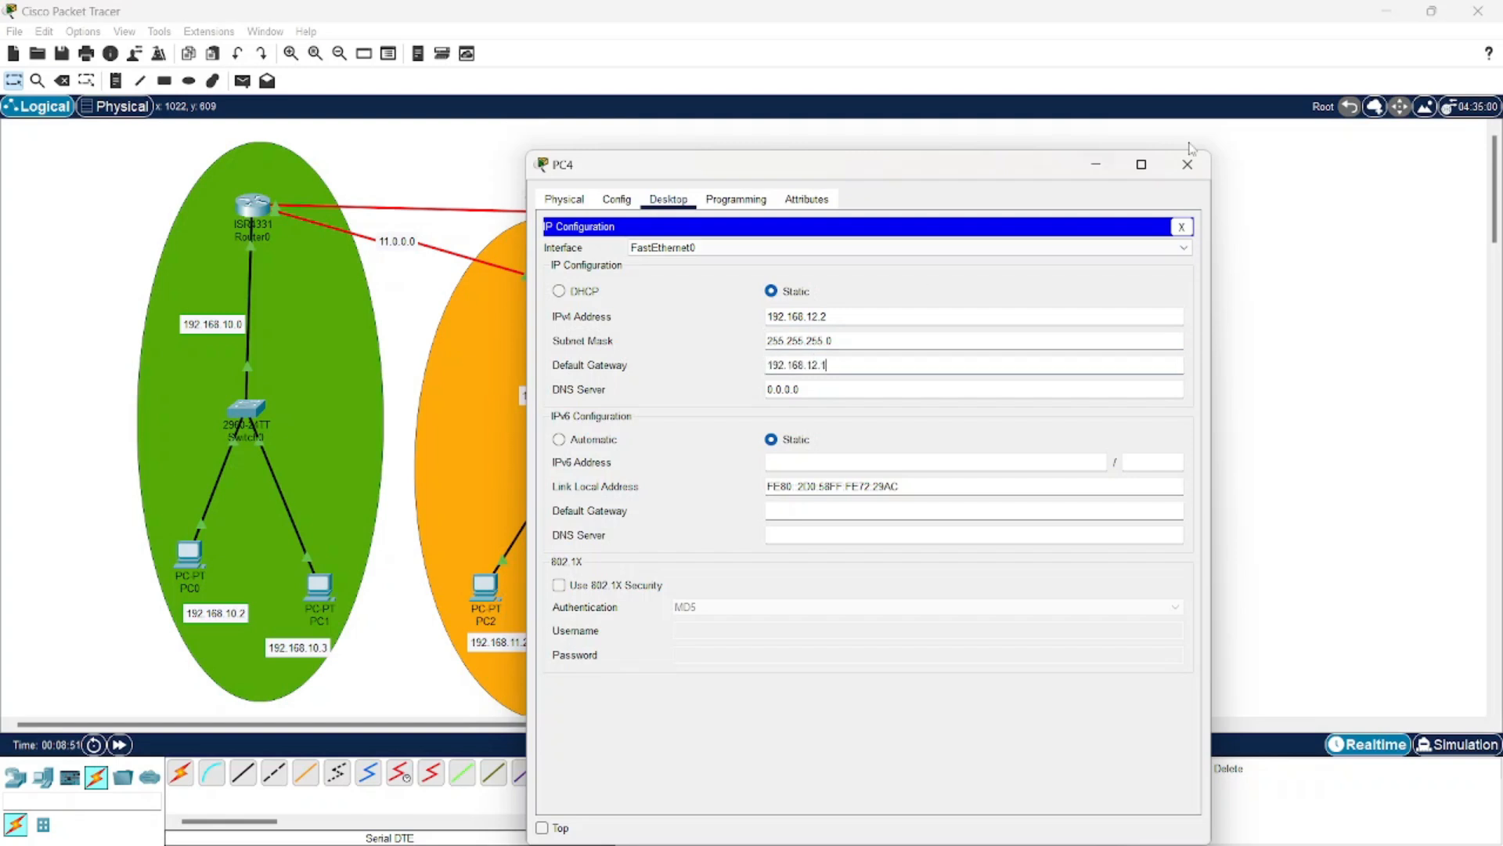
click(1187, 162)
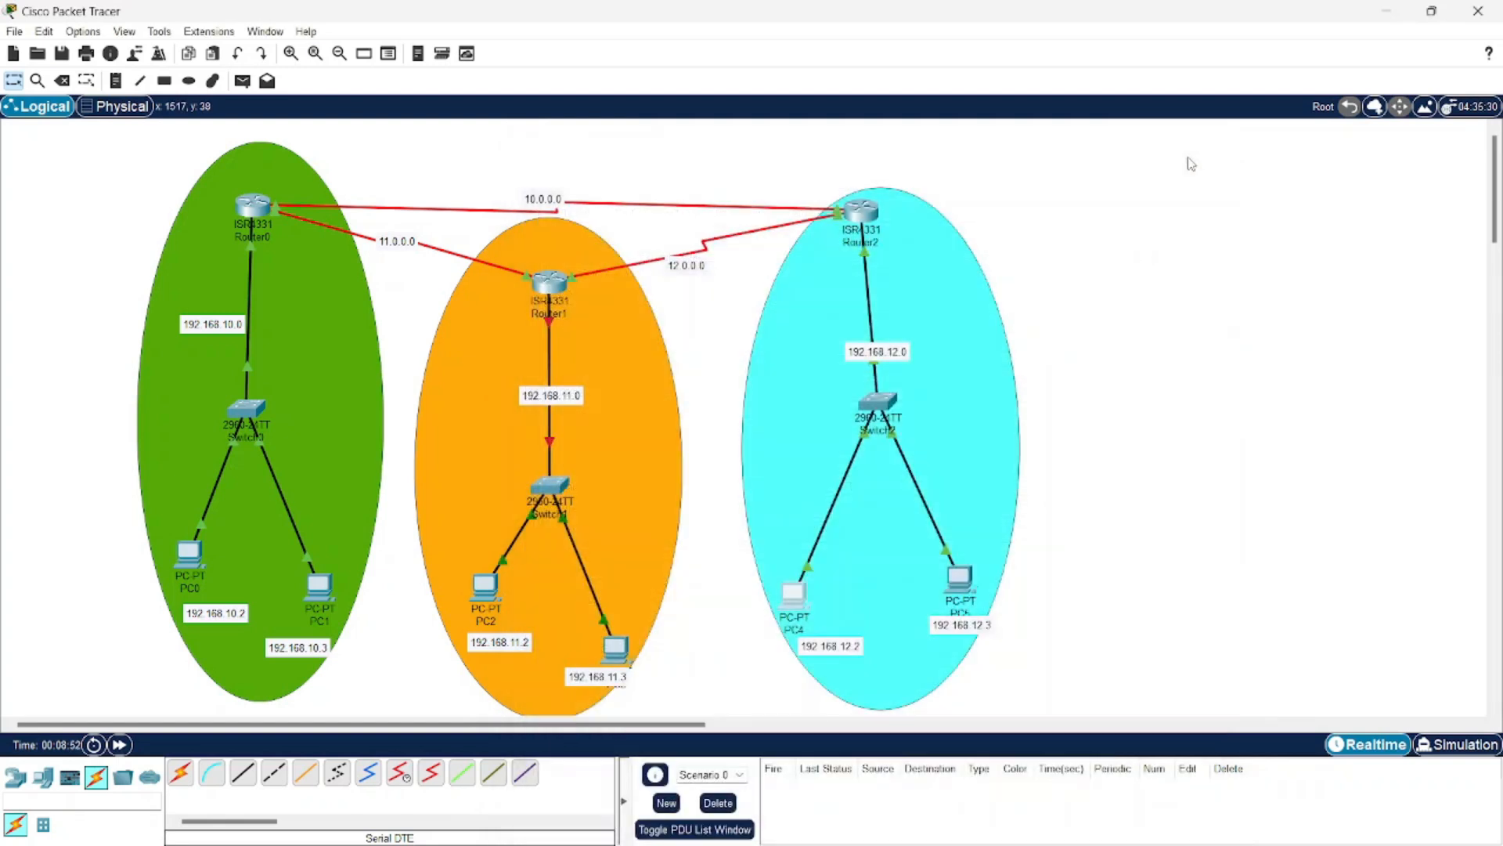
Step: Give PC5 the static IPv4 address 192.168.12.3 with subnet mask 255.255.255.0
click(965, 577)
click(669, 200)
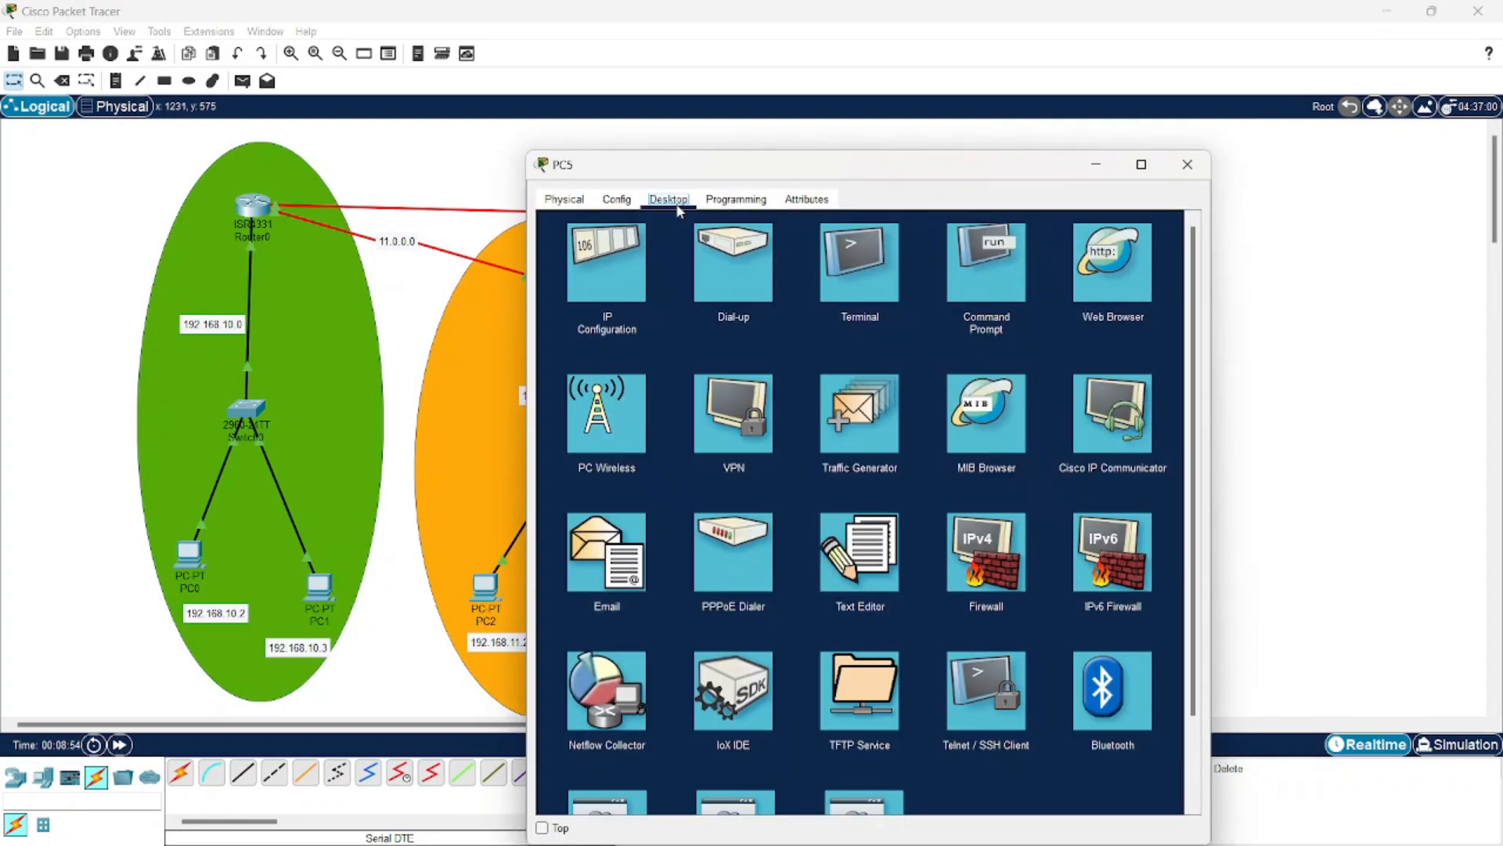
click(603, 270)
click(771, 314)
text(192.168.12.)
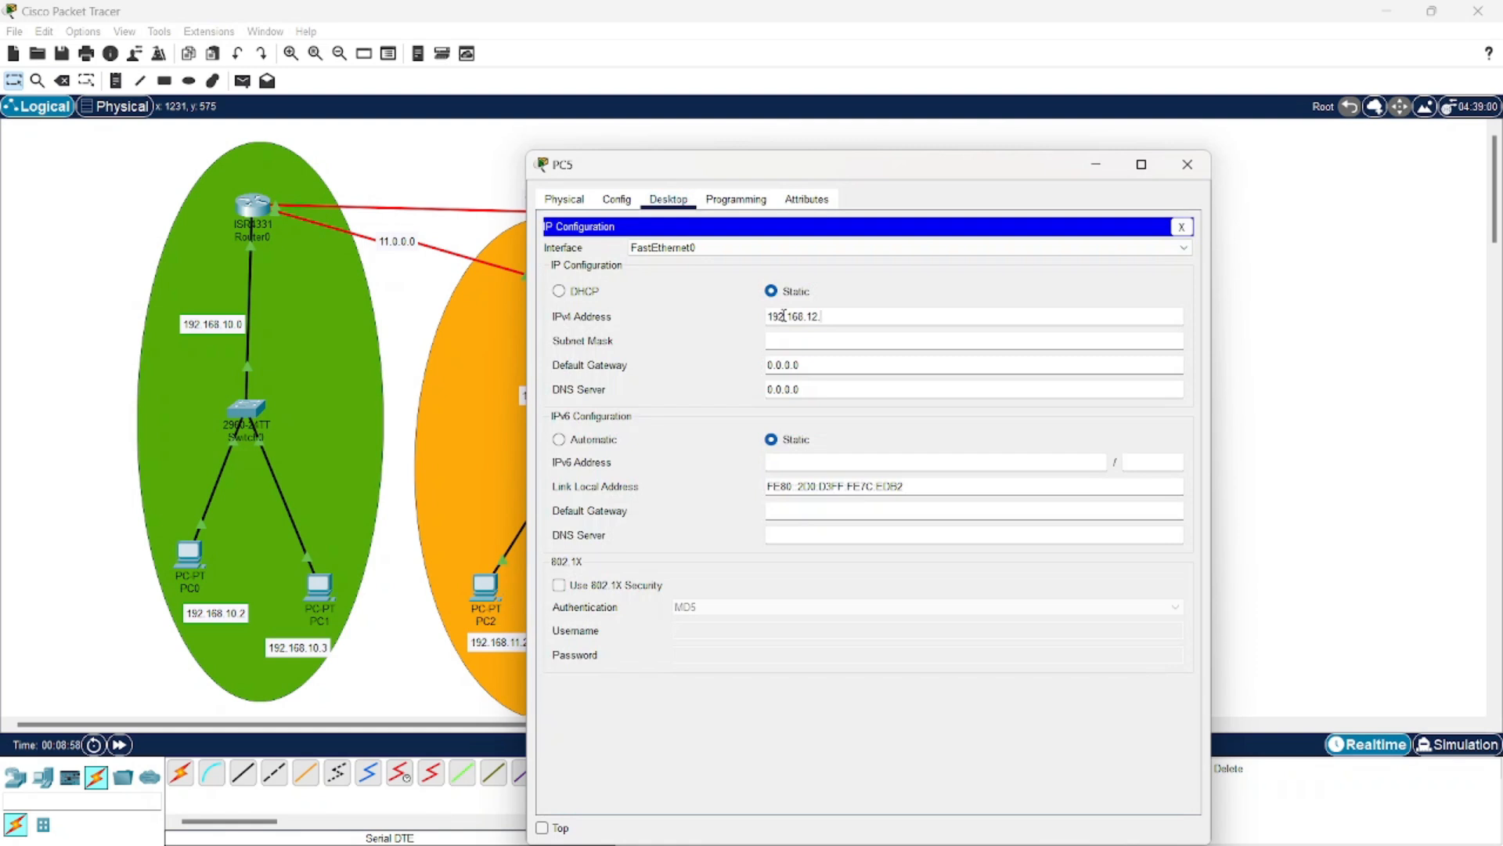
click(804, 341)
Step: Enter PC5's default gateway address in the 192.168.12.0 network and close its configuration window
key(BackSpace)
key(BackSpace)
key(BackSpace)
key(BackSpace)
key(BackSpace)
key(BackSpace)
text(192.168.12.)
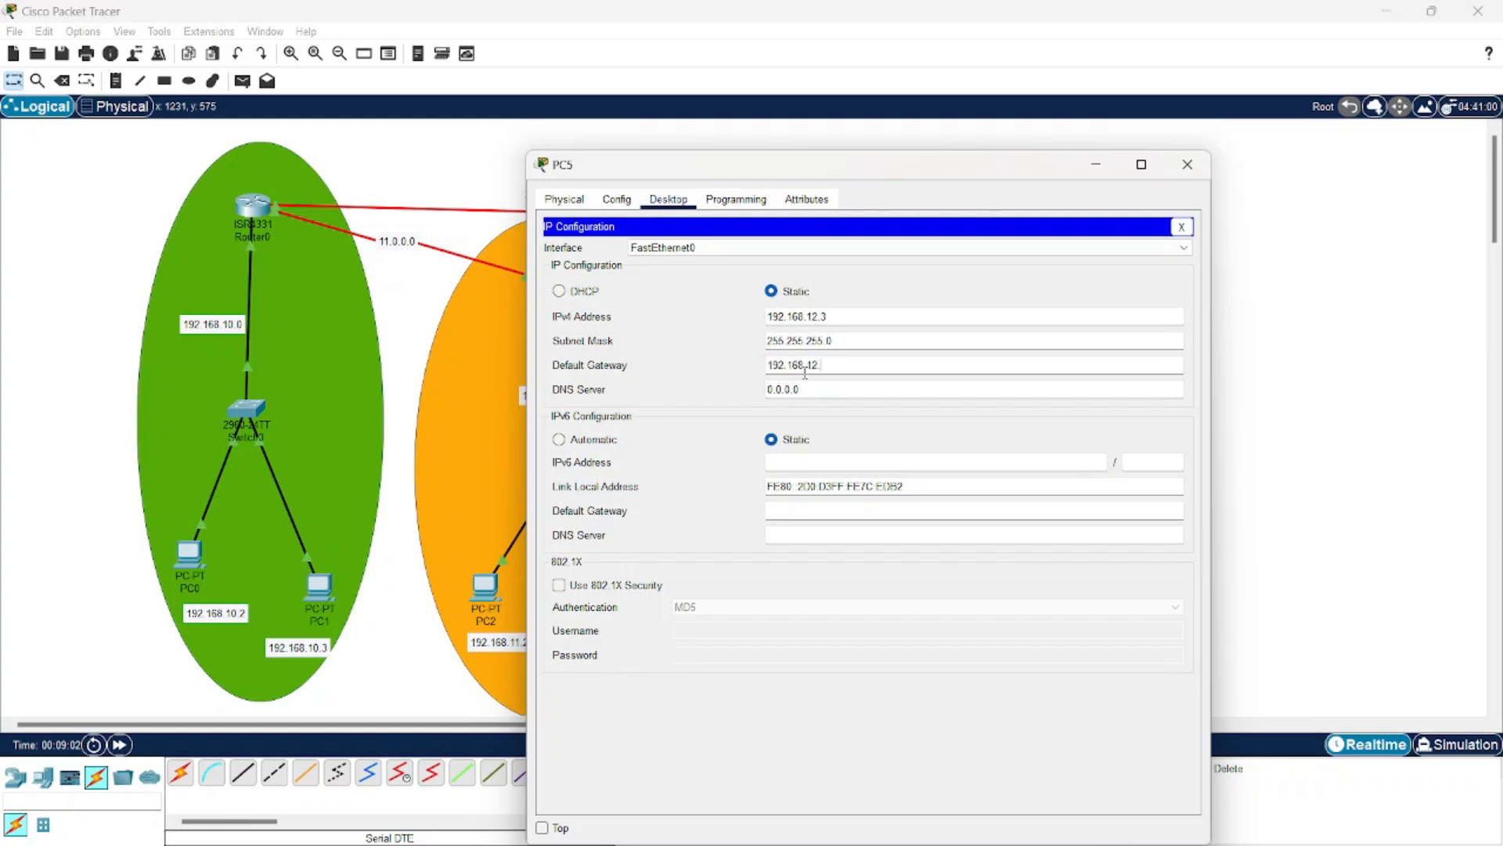
click(1187, 164)
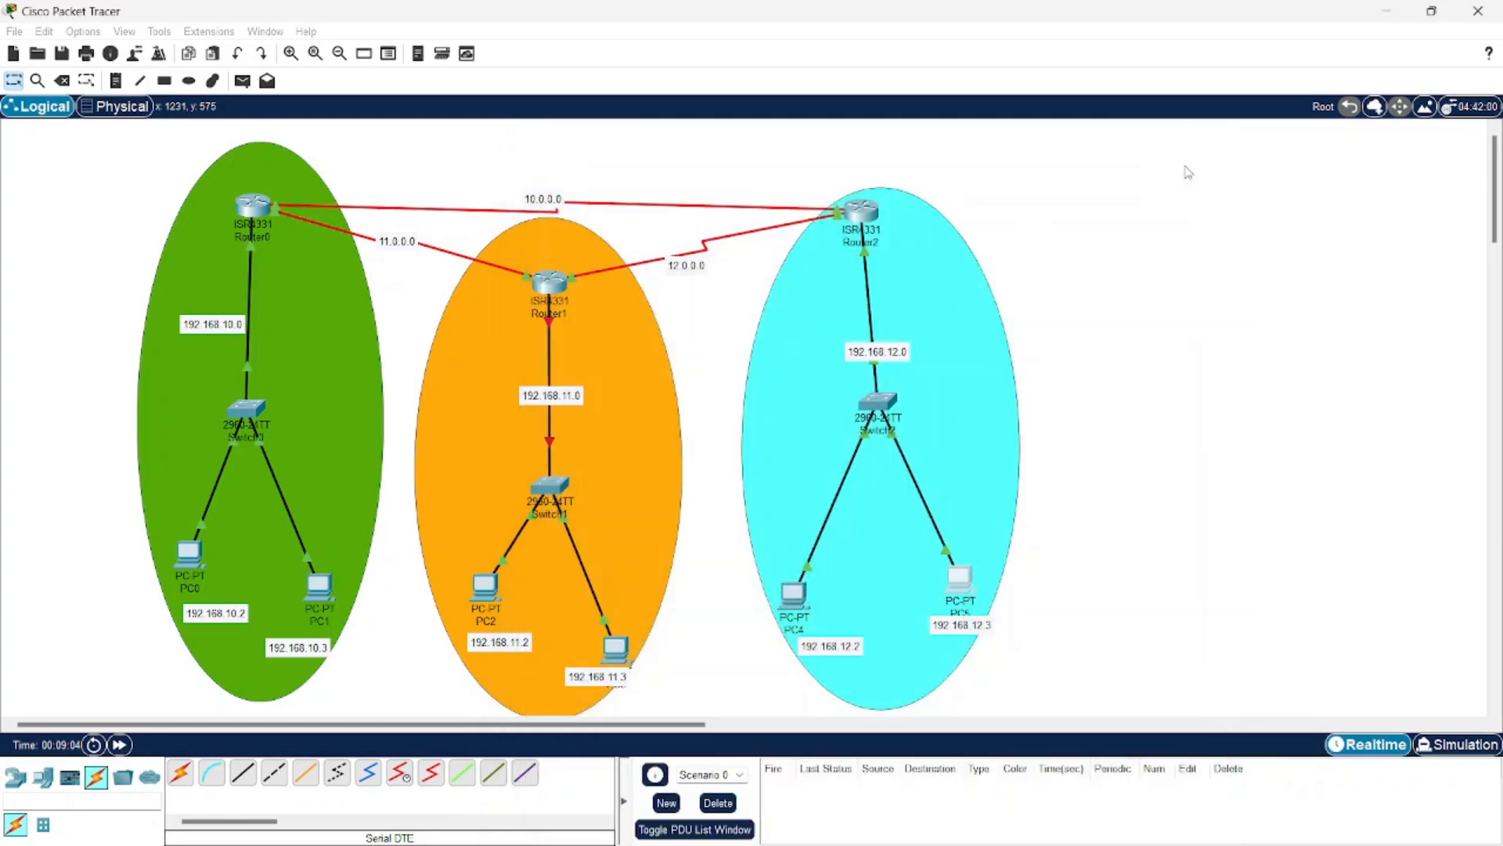
Step: Add the serial link networks 10.0.0.0, 11.0.0.0 and 12.0.0.0 to Router0's RIP routing
click(254, 207)
click(615, 314)
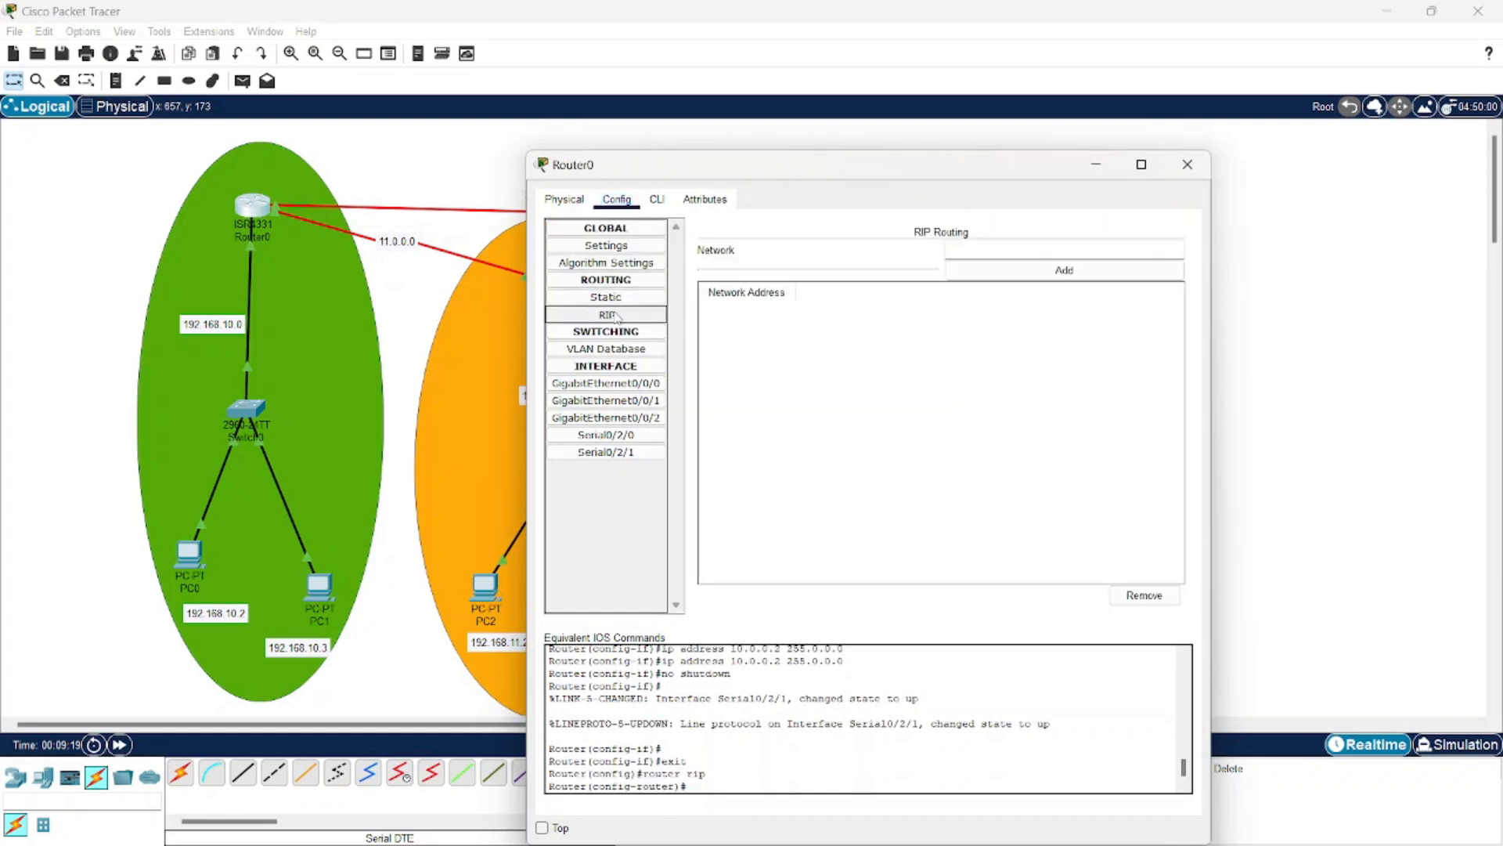
click(983, 249)
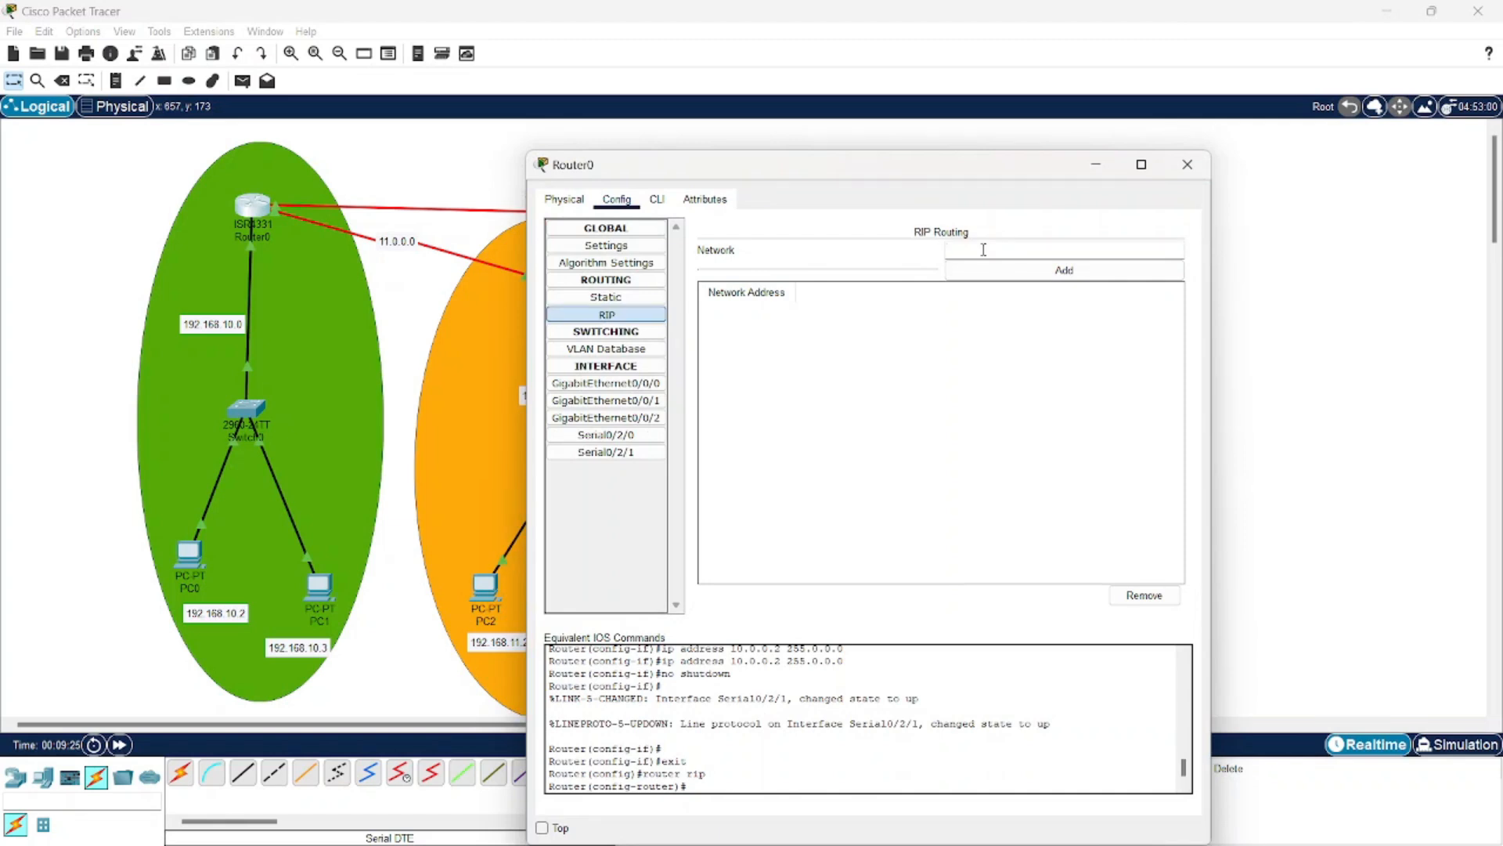
text(10.0.0.0)
click(995, 269)
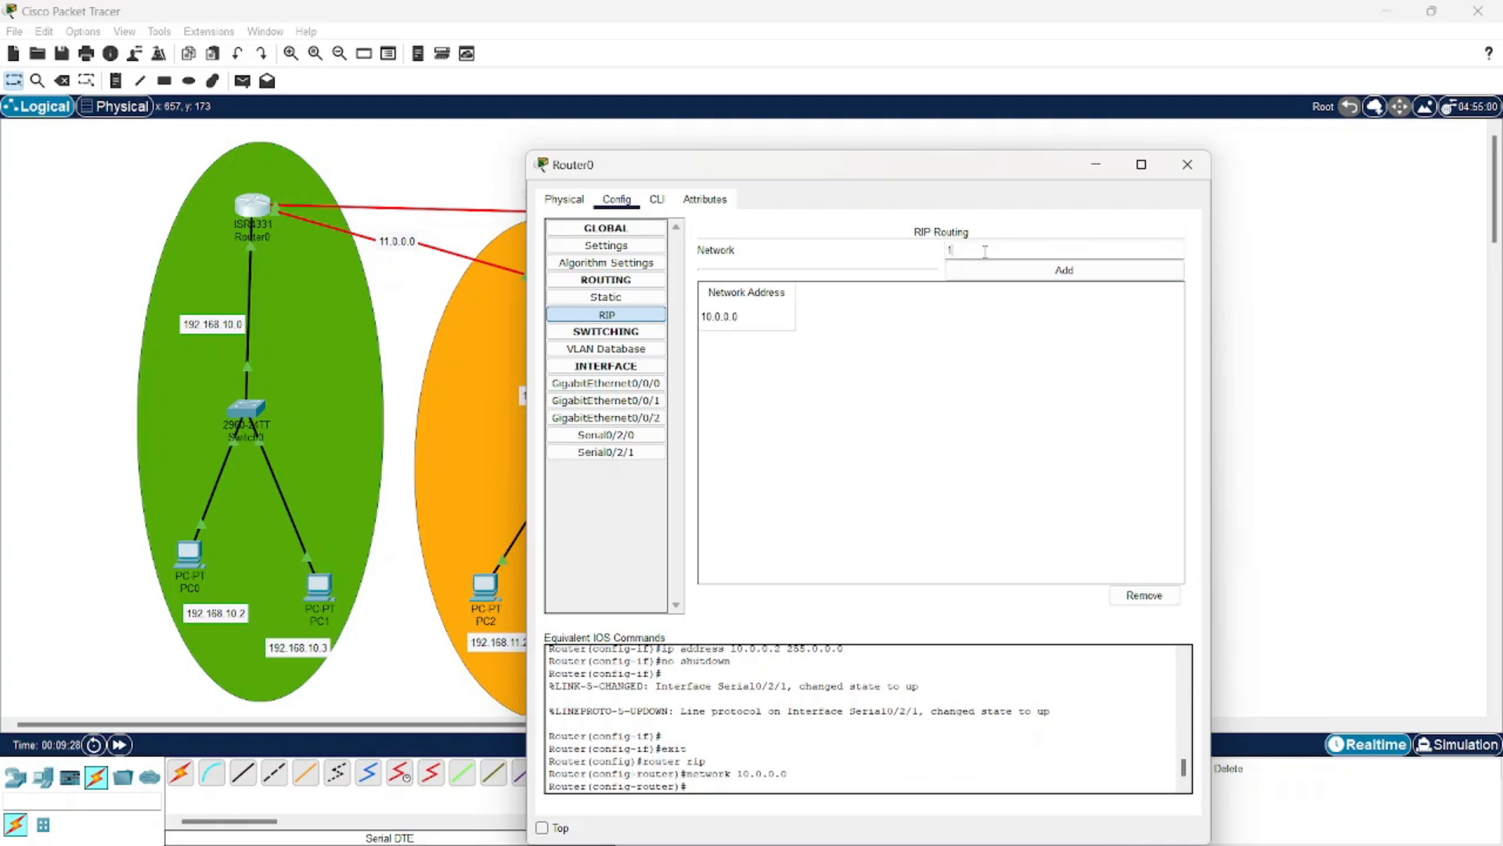
click(983, 269)
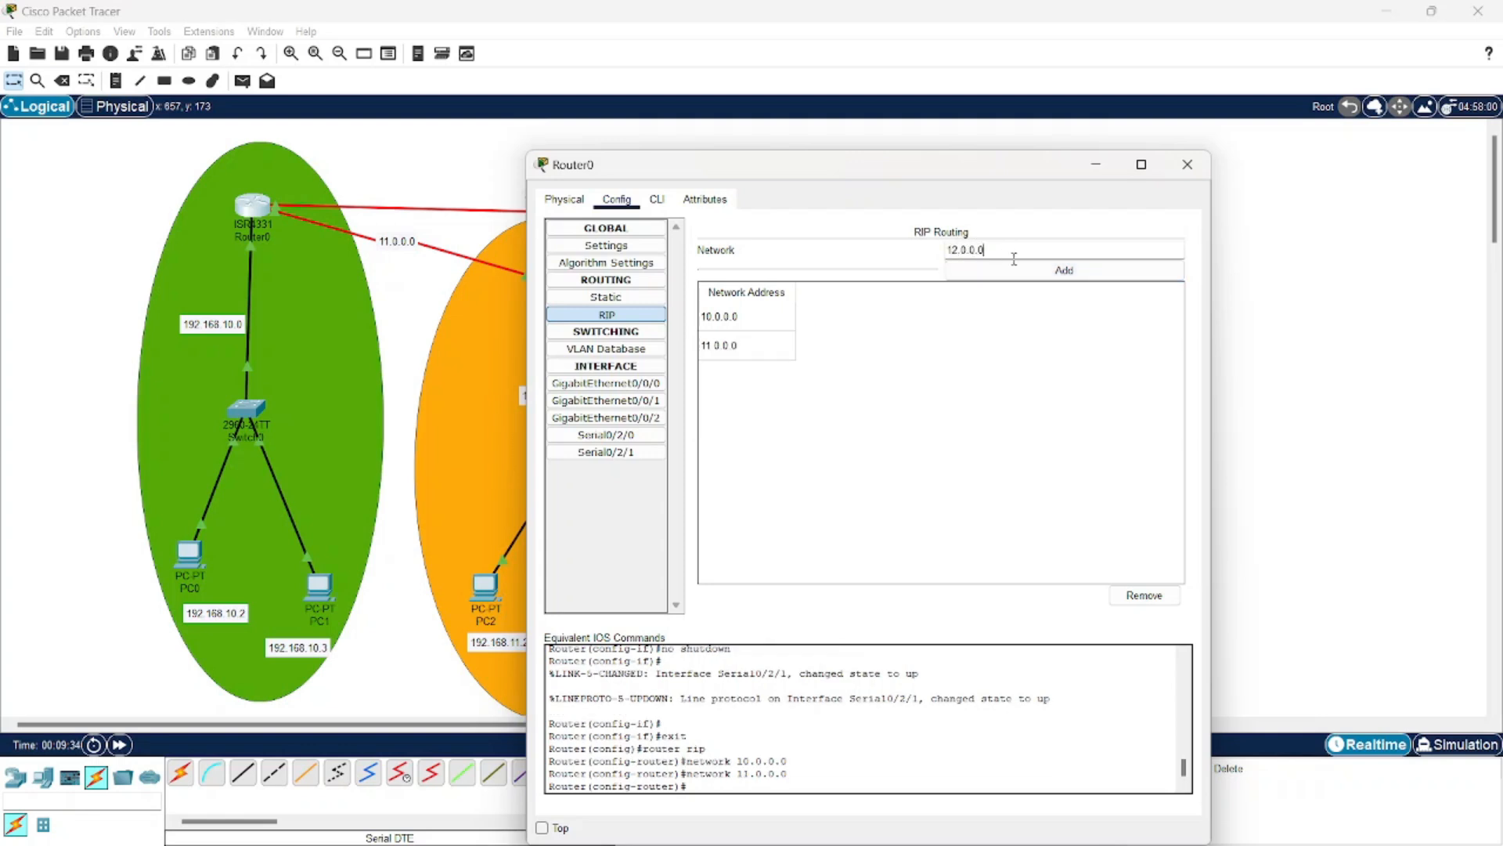
click(1006, 269)
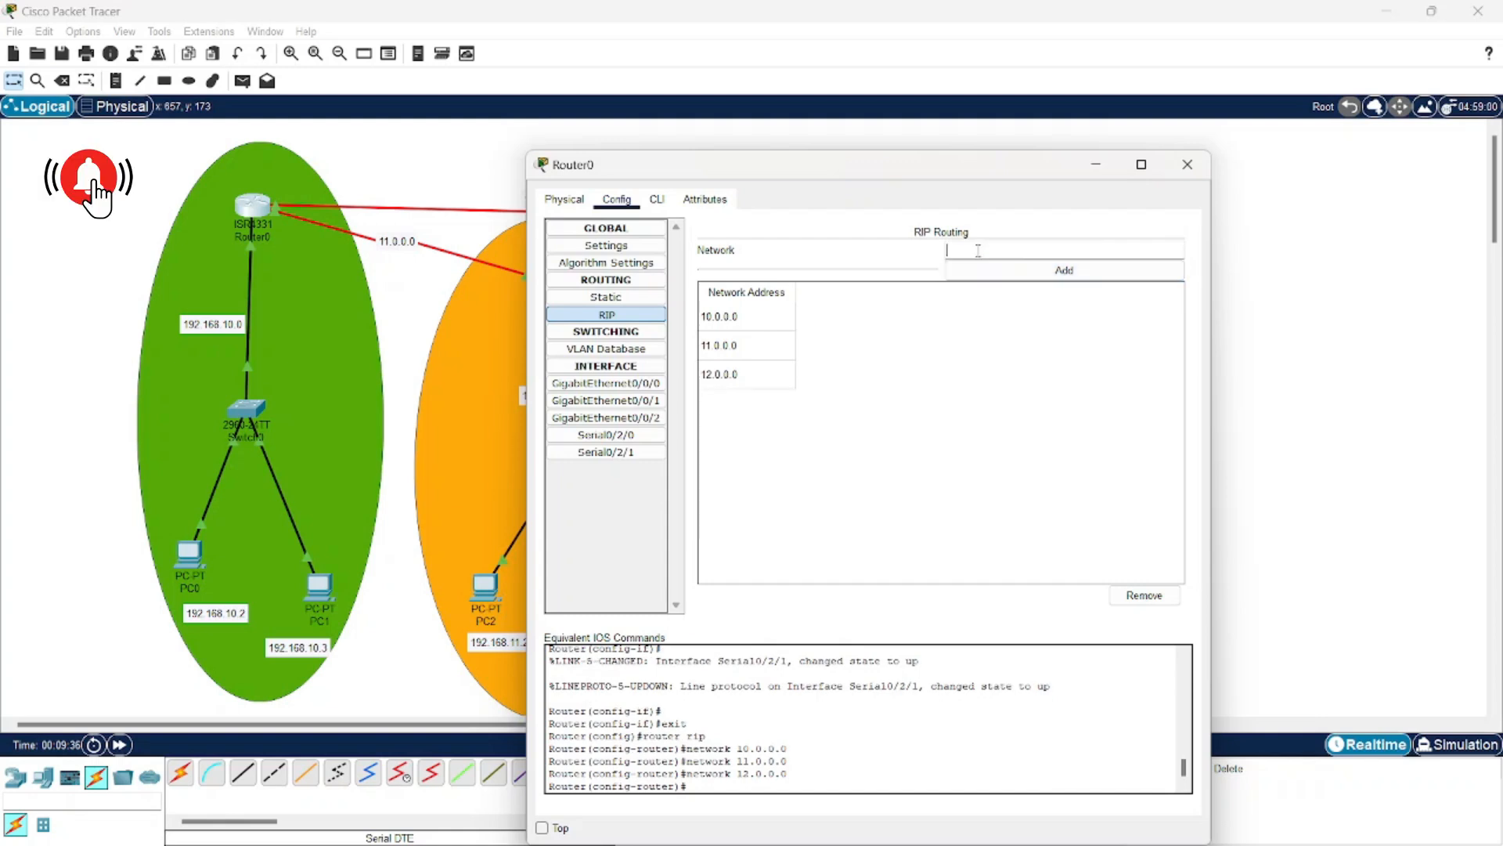
Step: Add the LAN networks 192.168.10.0, 192.168.12.0 and 192.168.11.0 to Router0's RIP routing and close the router's window
drag(911, 177, 1071, 182)
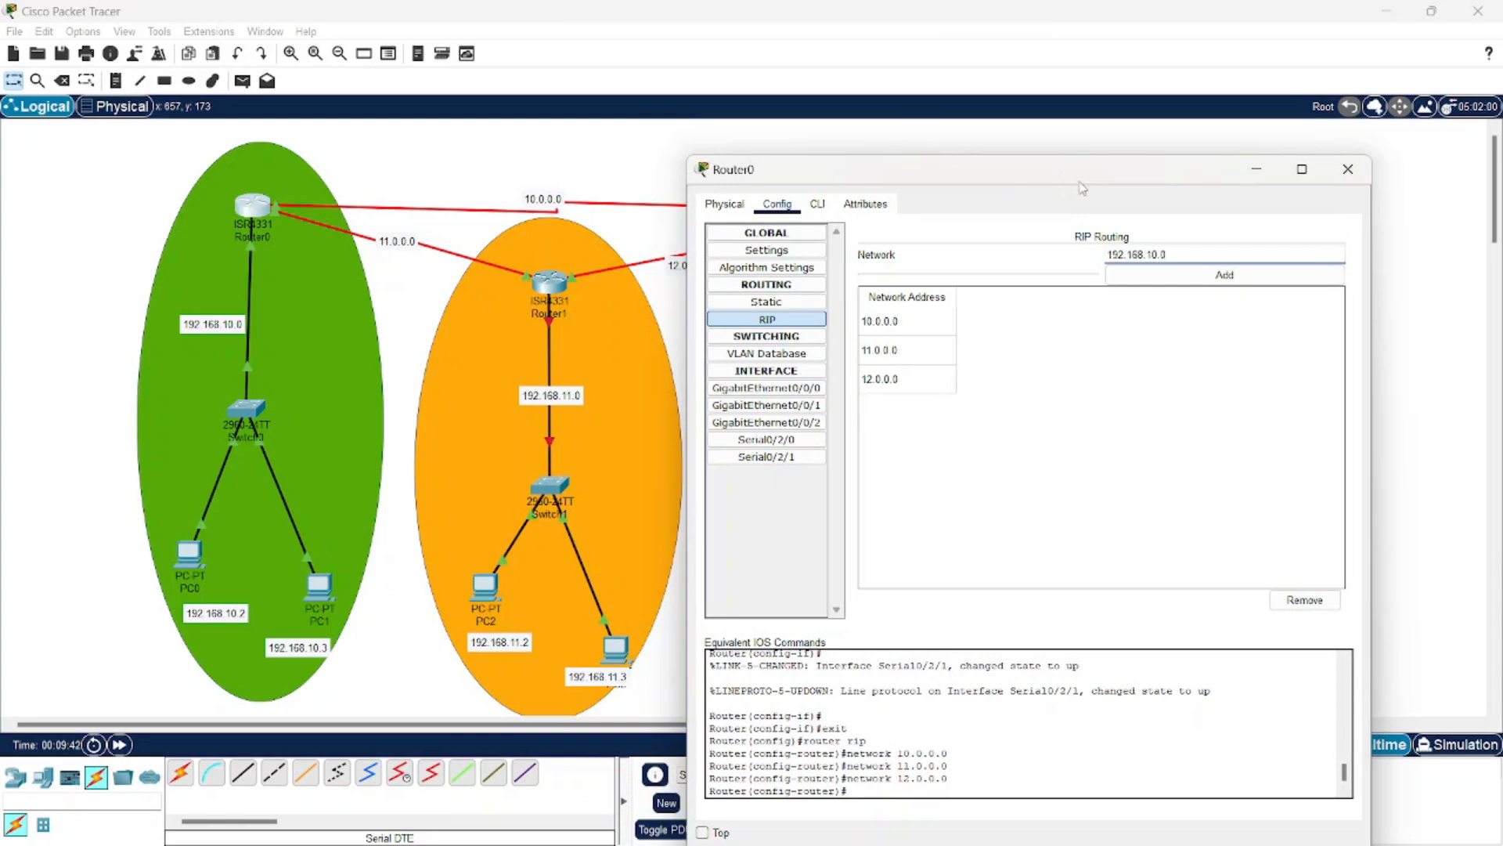
click(1139, 274)
click(1136, 256)
text(192.168.12.)
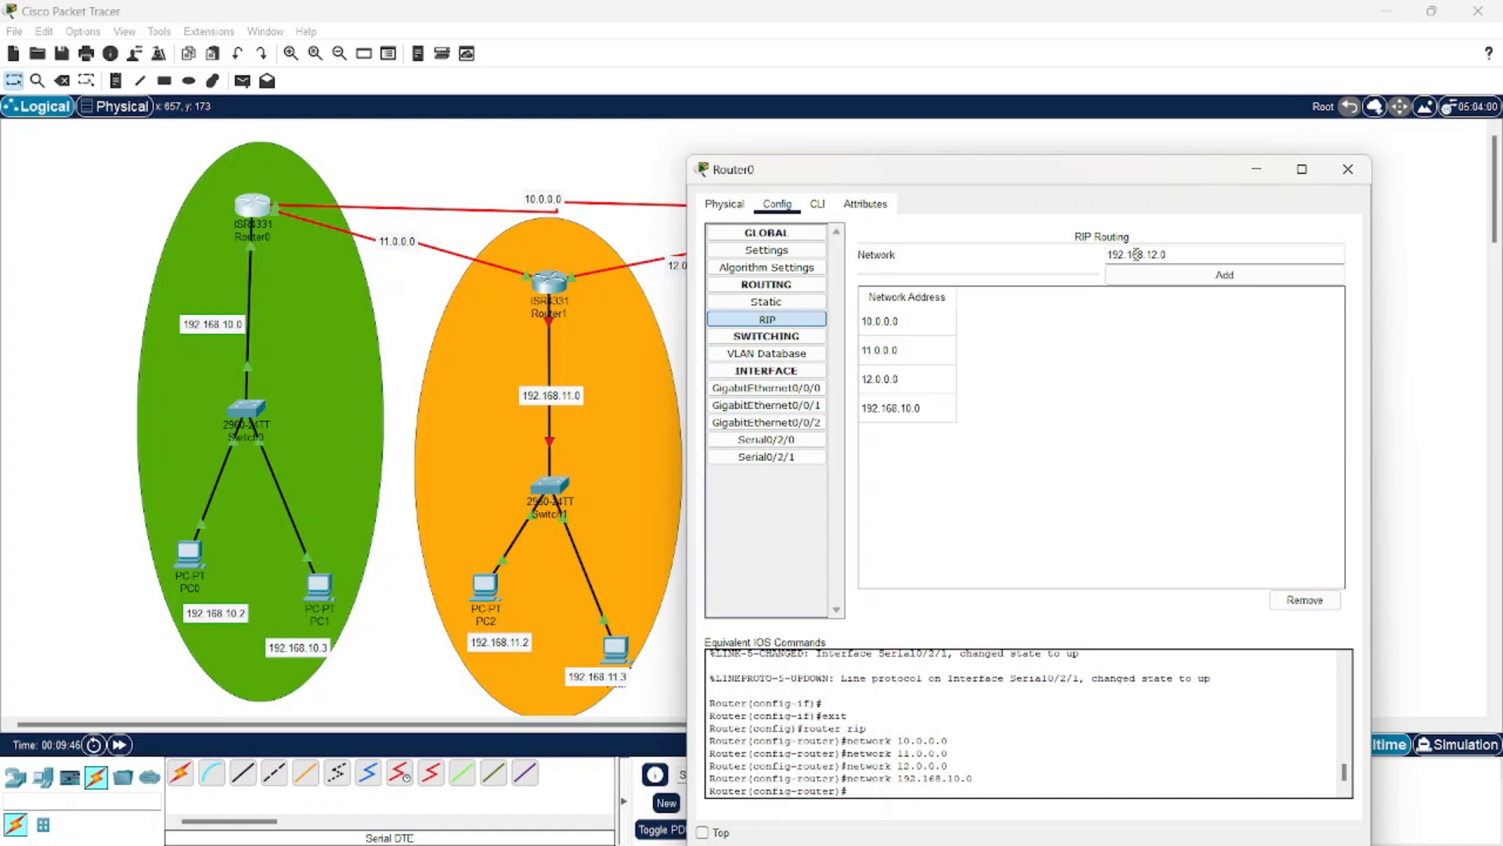
click(1174, 276)
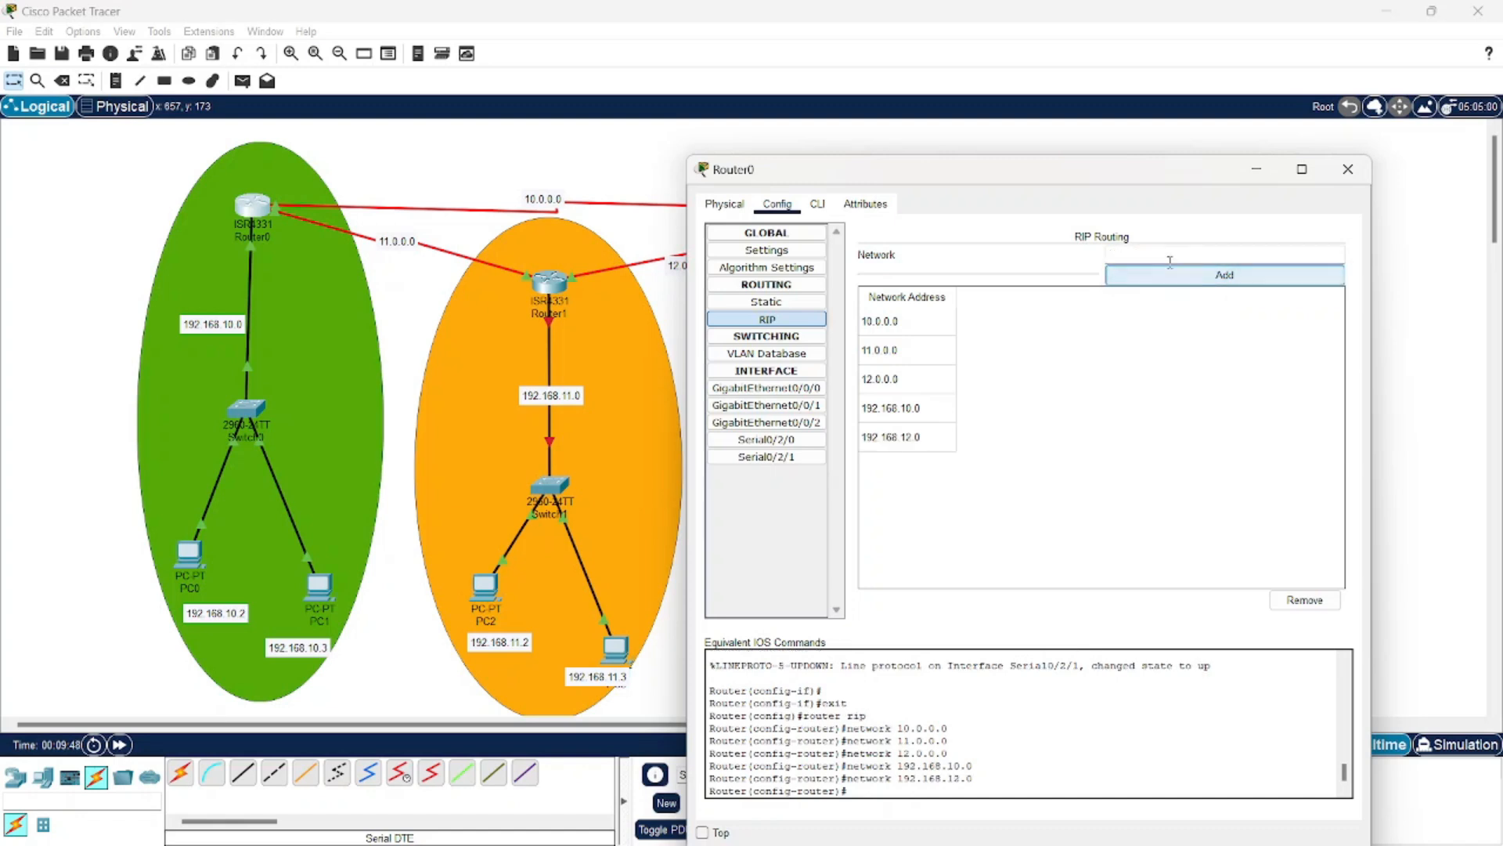
click(1167, 257)
text(192.168.12.)
key(BackSpace)
key(BackSpace)
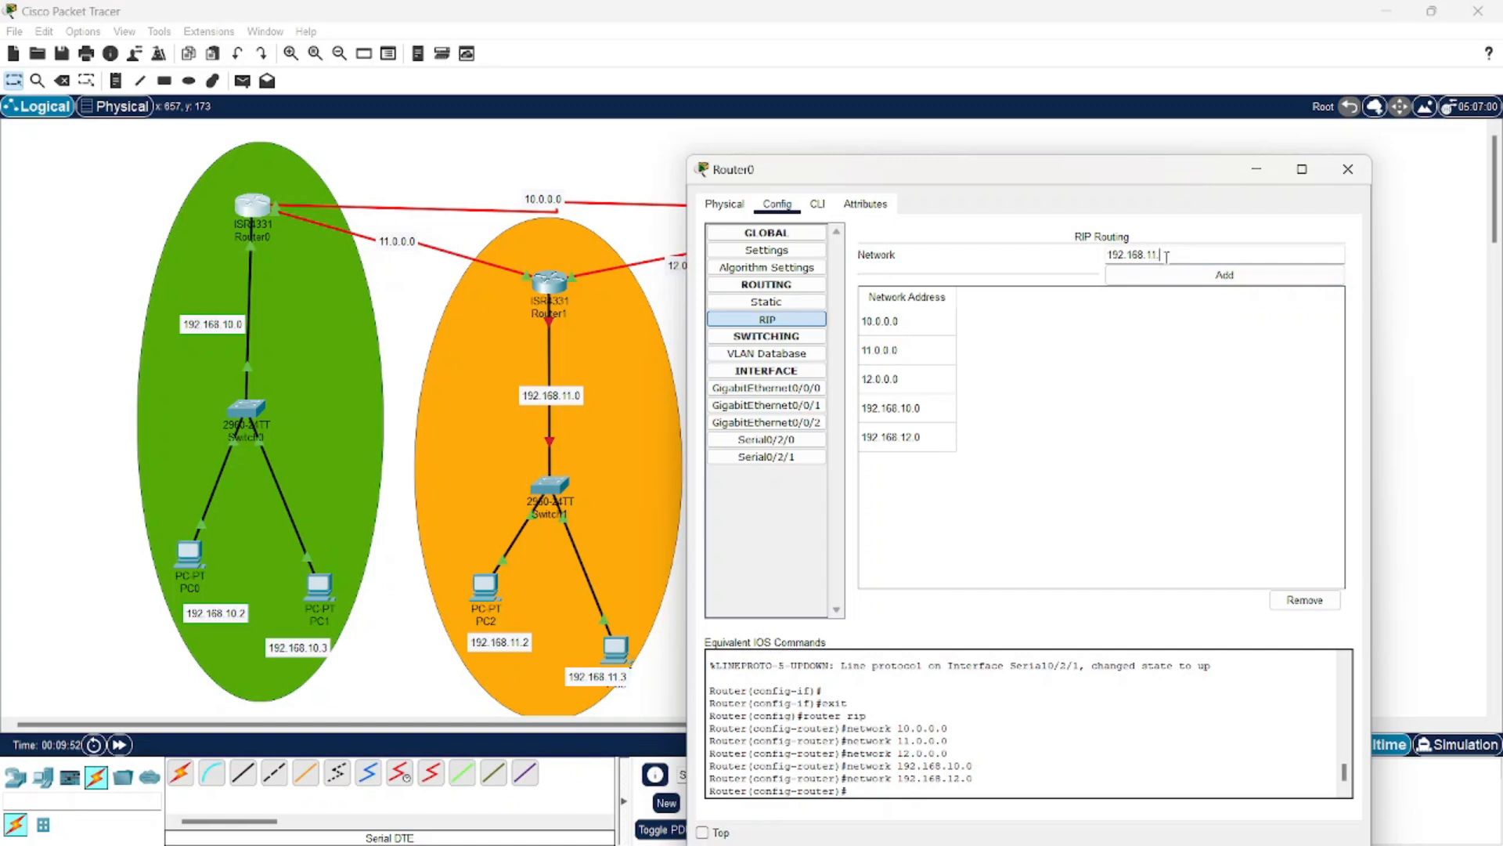
text(1.0)
click(1166, 275)
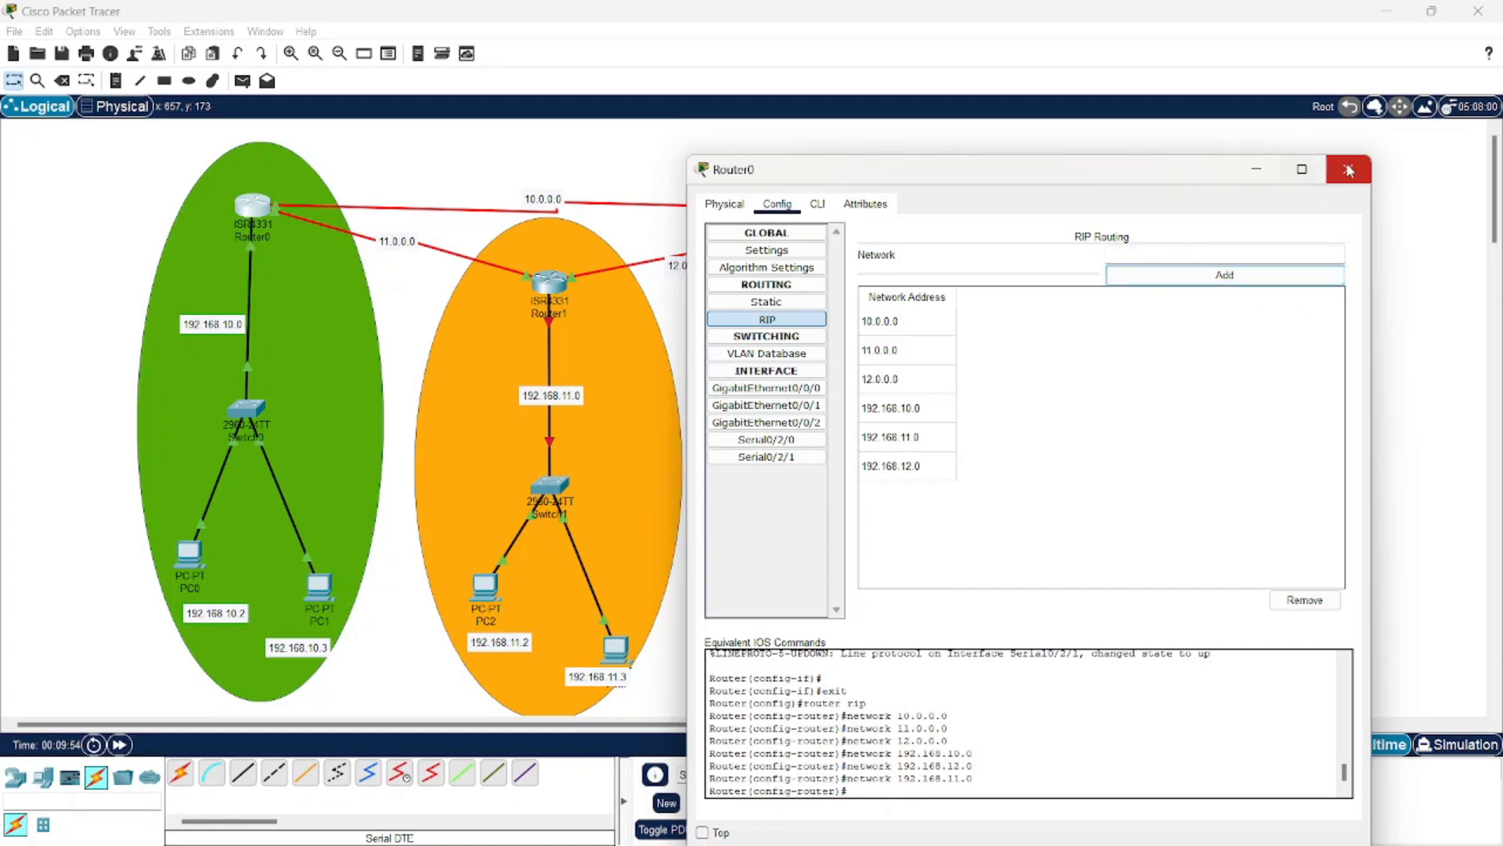
click(1351, 169)
Step: Turn on the port of Router1's GigabitEthernet0/0/0 interface
click(549, 286)
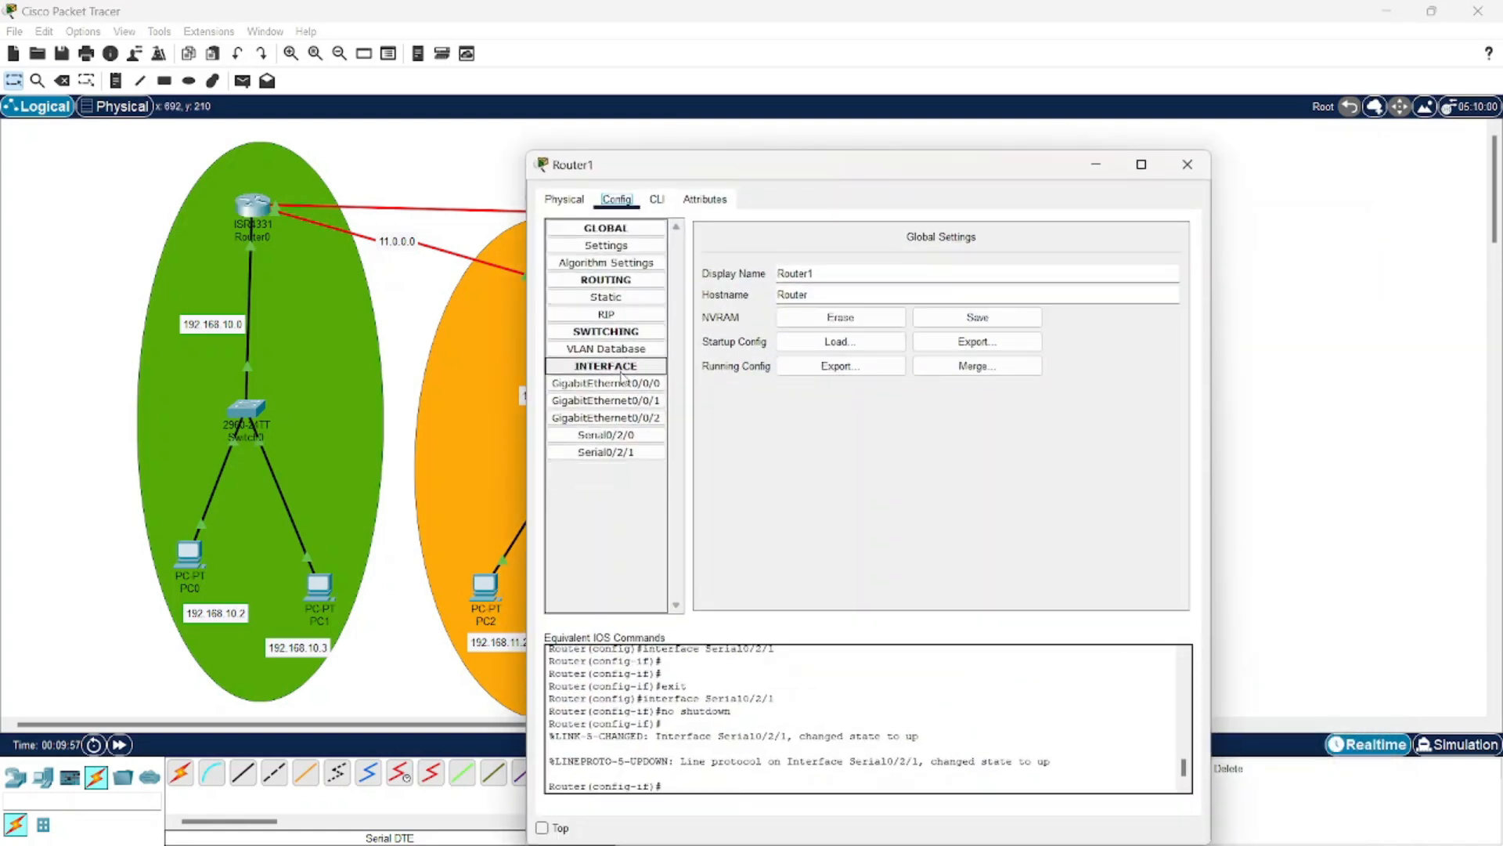
click(623, 384)
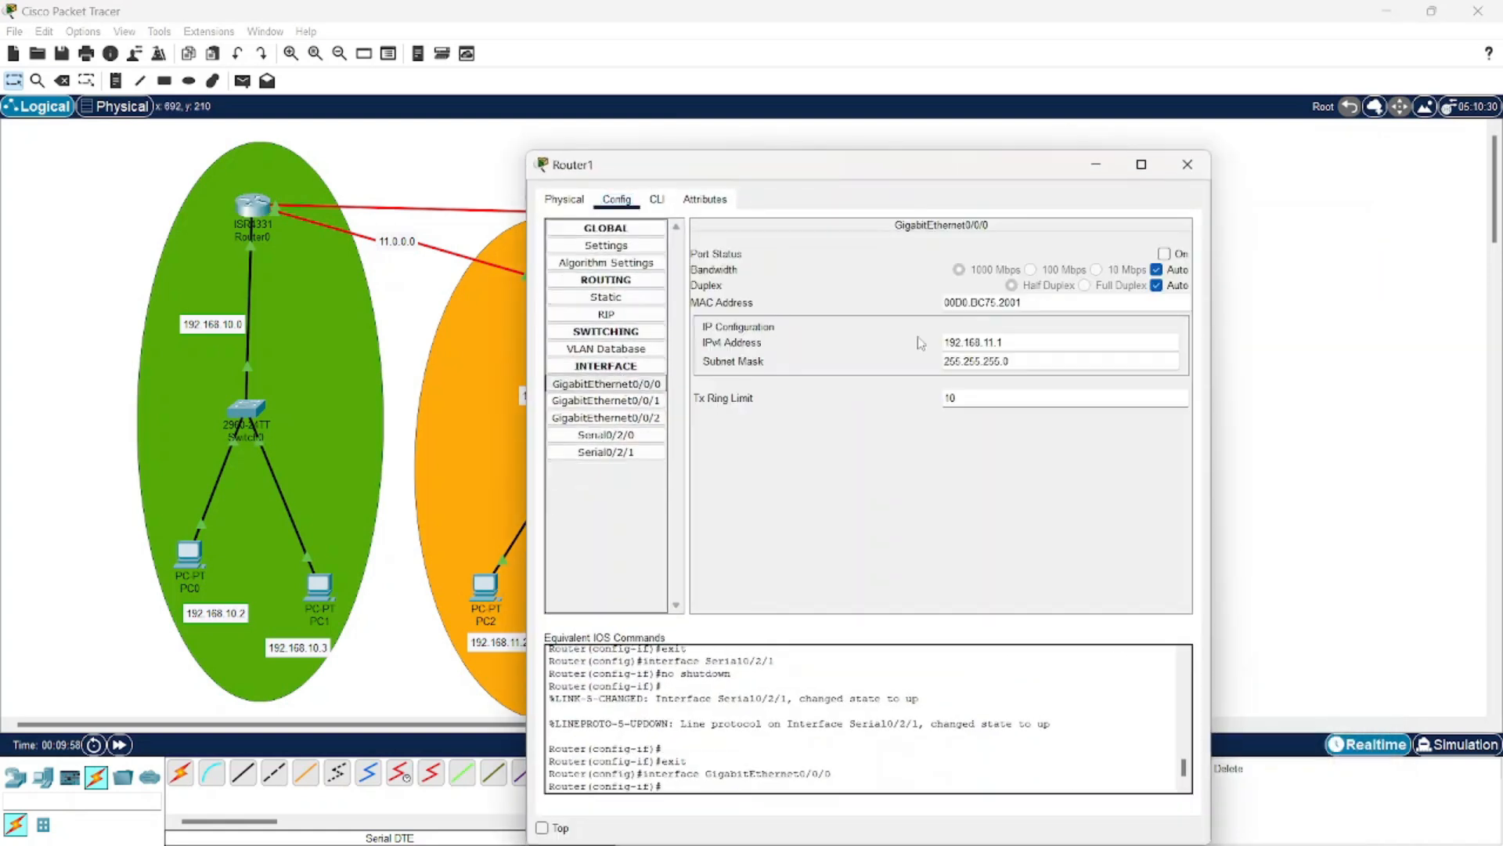
click(1163, 253)
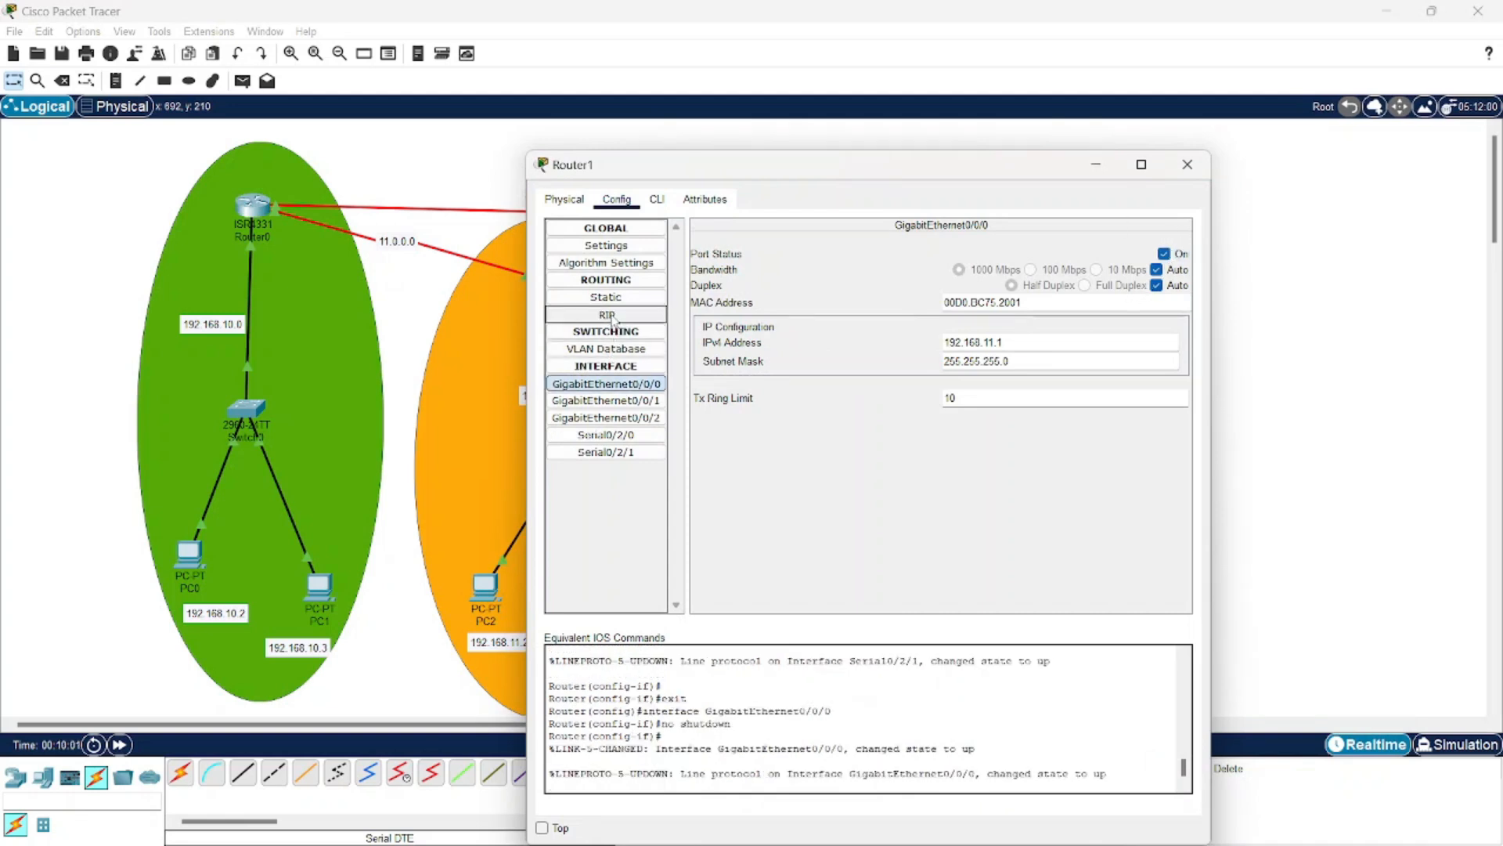
Step: Add the serial link networks 10.0.0.0, 11.0.0.0 and 12.0.0.0 to Router1's RIP routing
click(607, 314)
click(1012, 254)
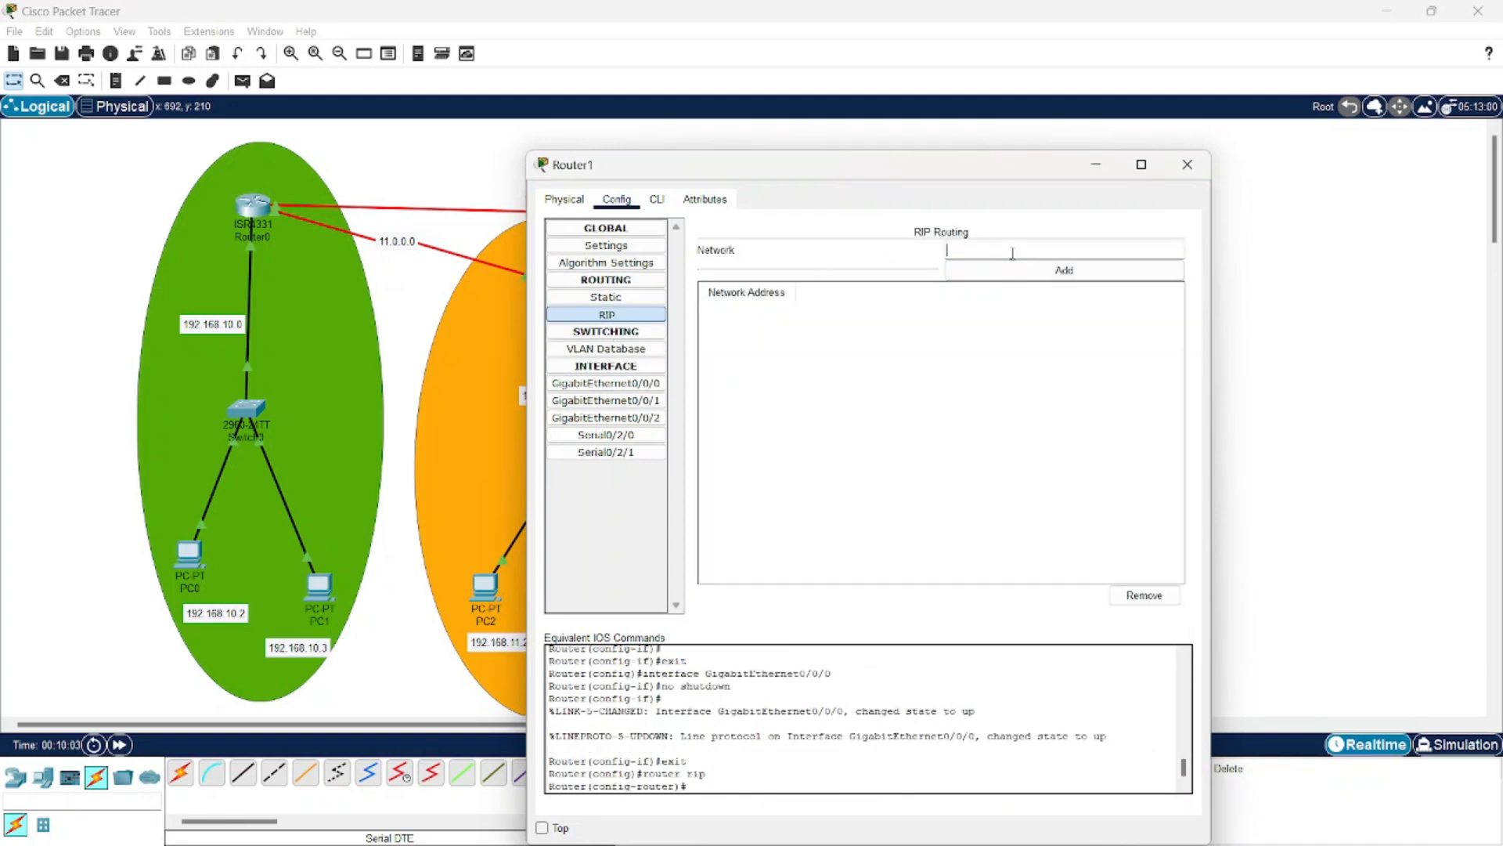
text(10.0.0.0)
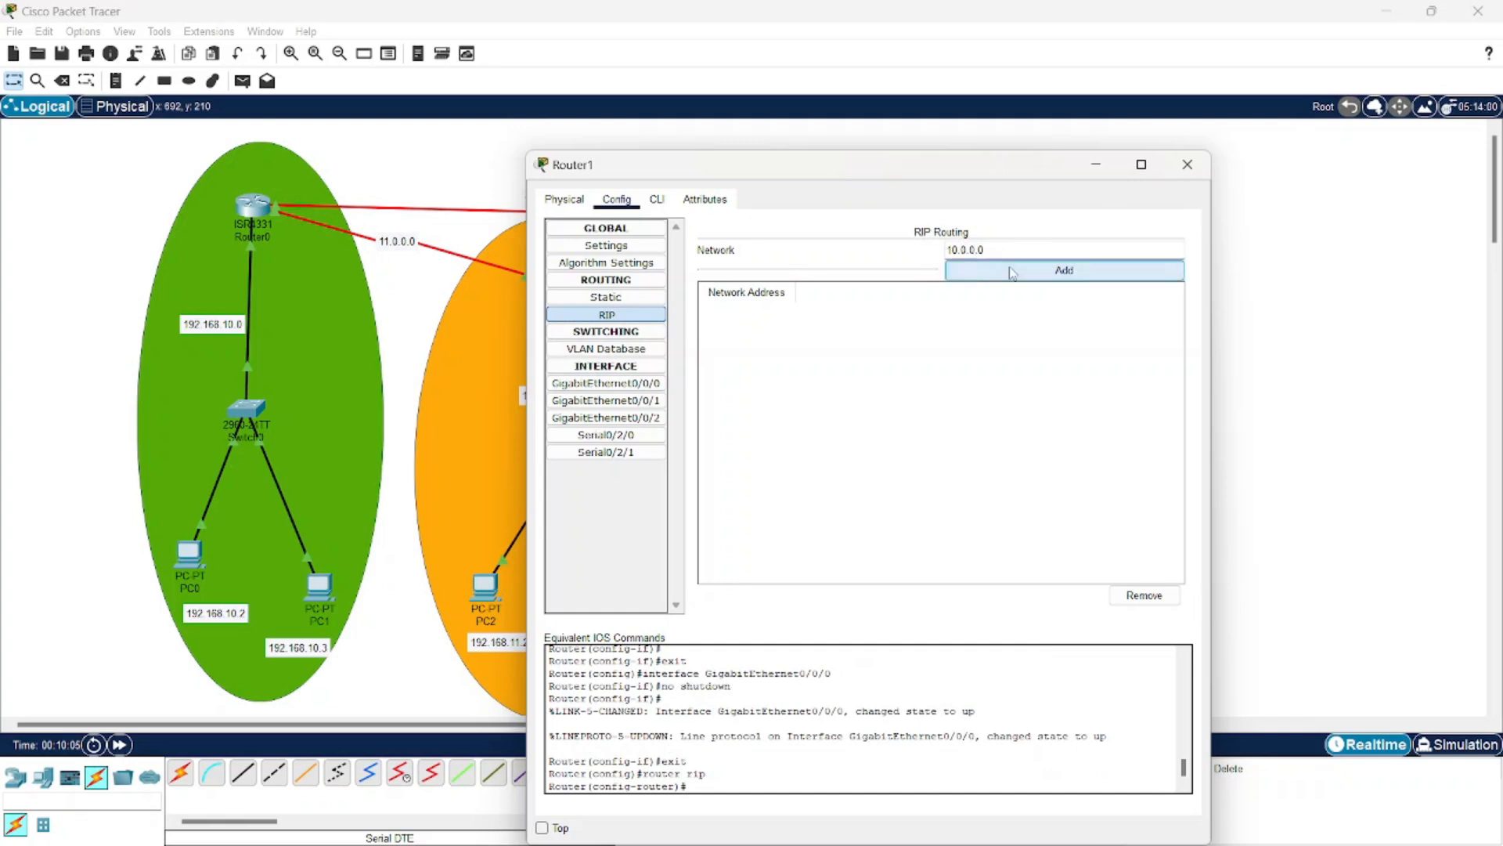
click(1014, 270)
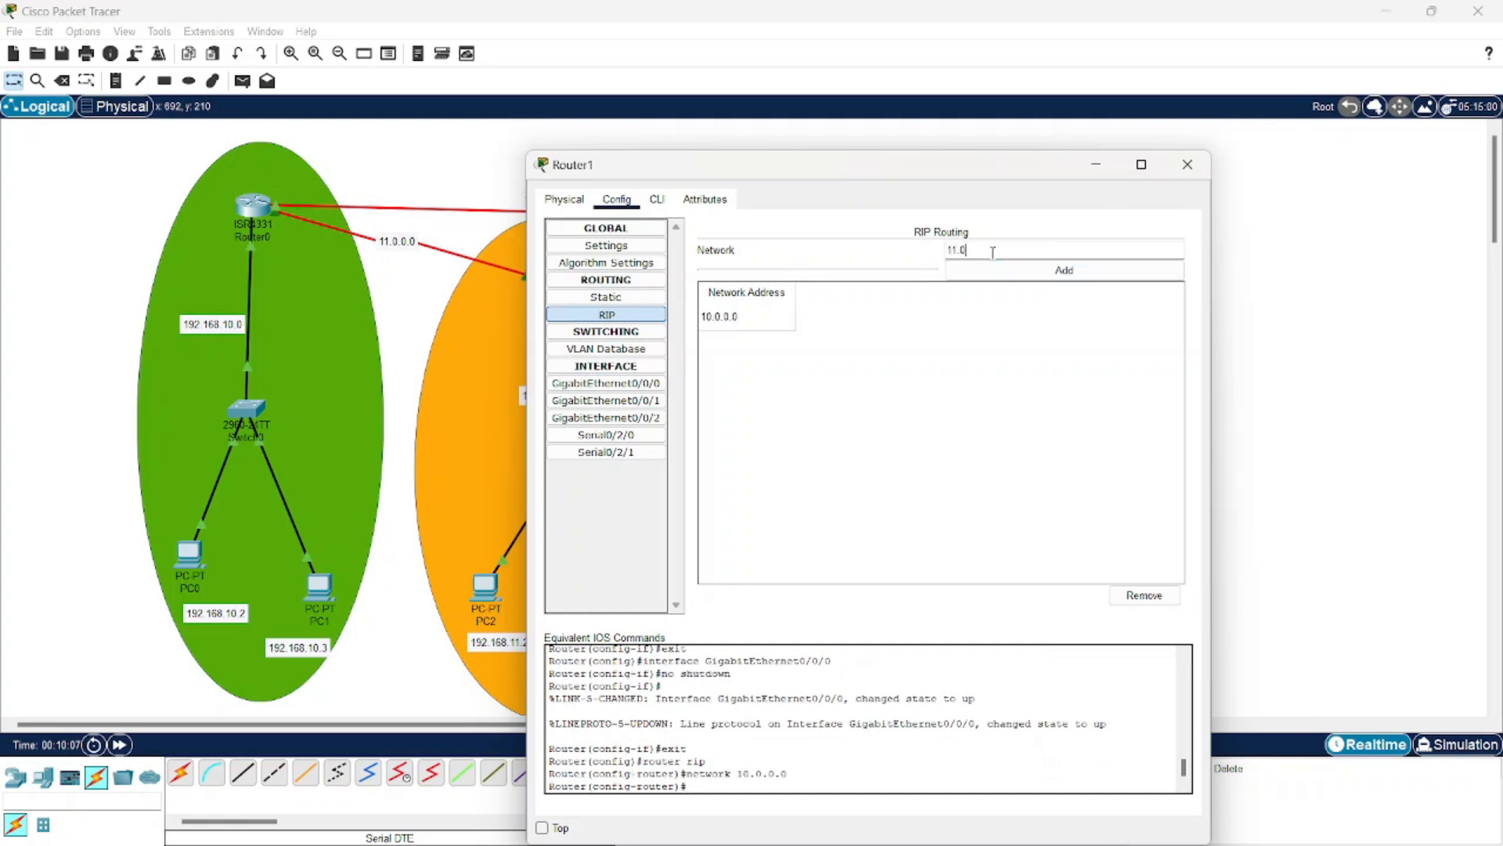
click(990, 270)
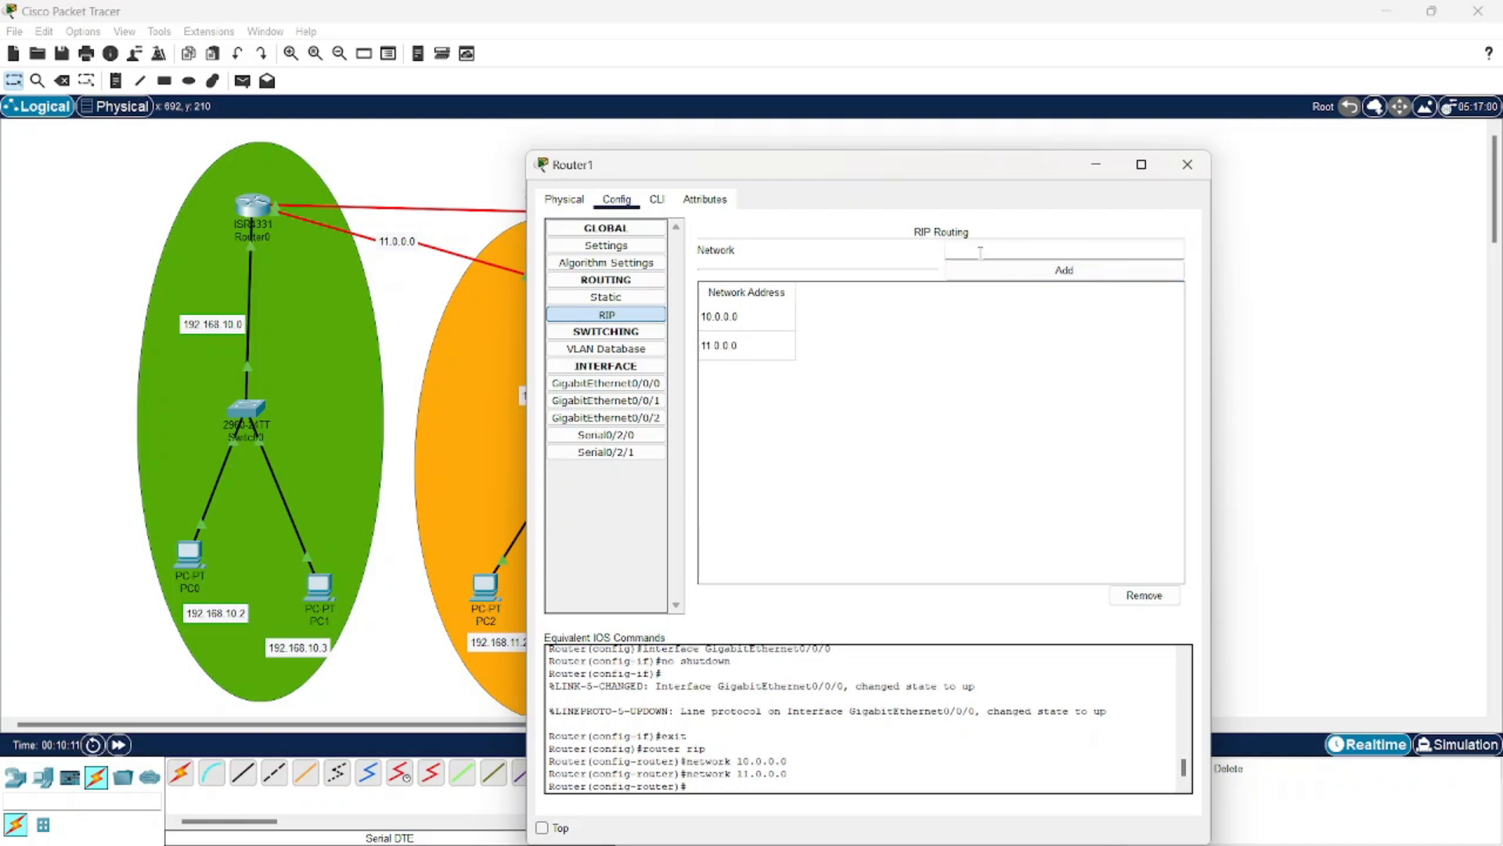
text(12.0.0.0)
key(Return)
Step: Add the LAN networks 192.168.12.0, 192.168.11.0 and 192.168.10.0 to Router1's RIP routing and close the router's window
text(192.168.12.)
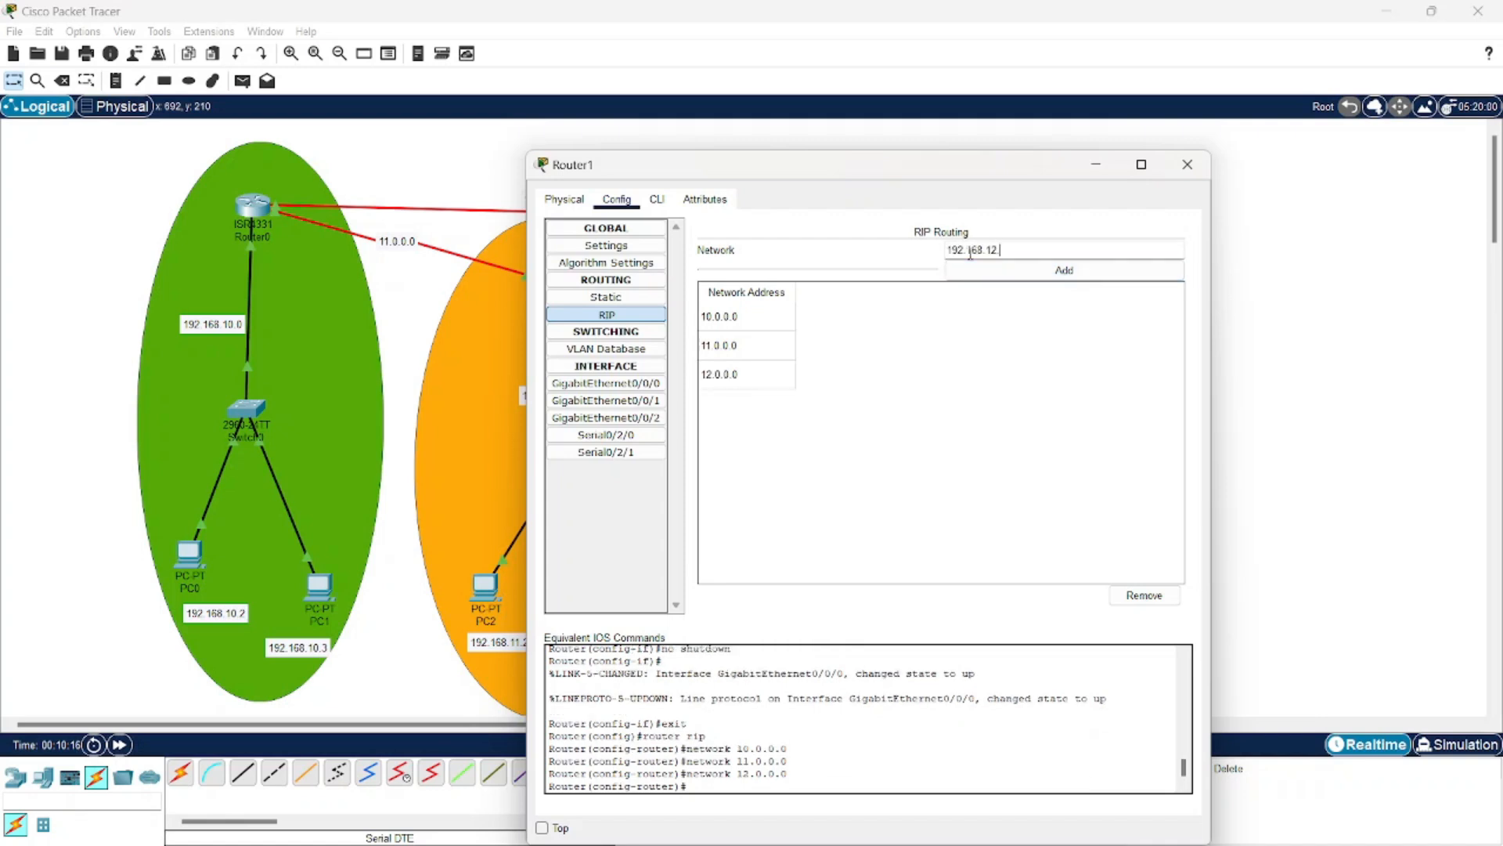
key(Return)
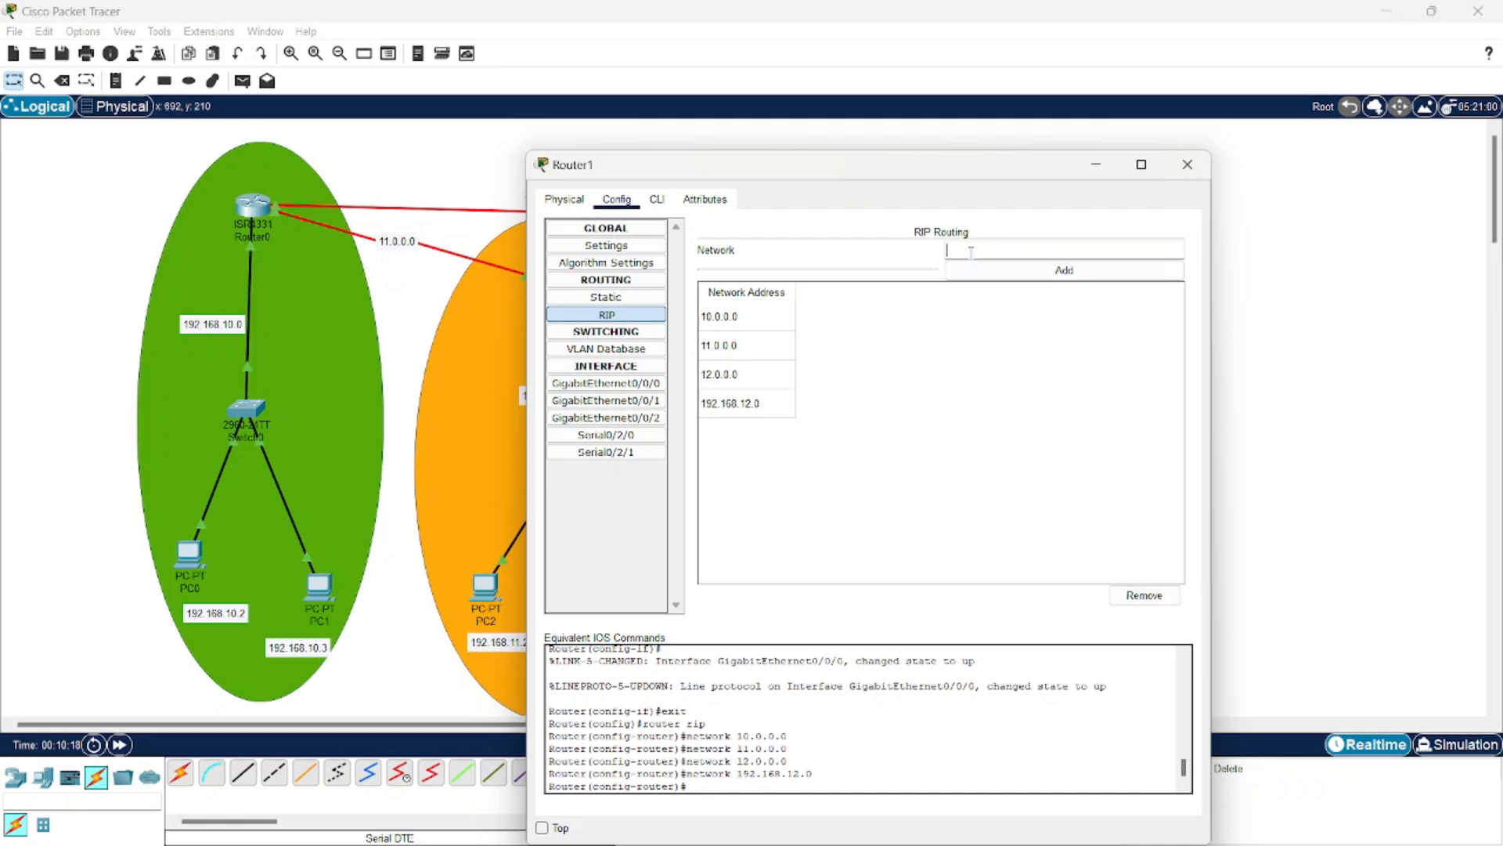
text(192.168.12)
click(973, 271)
text(192.168.12)
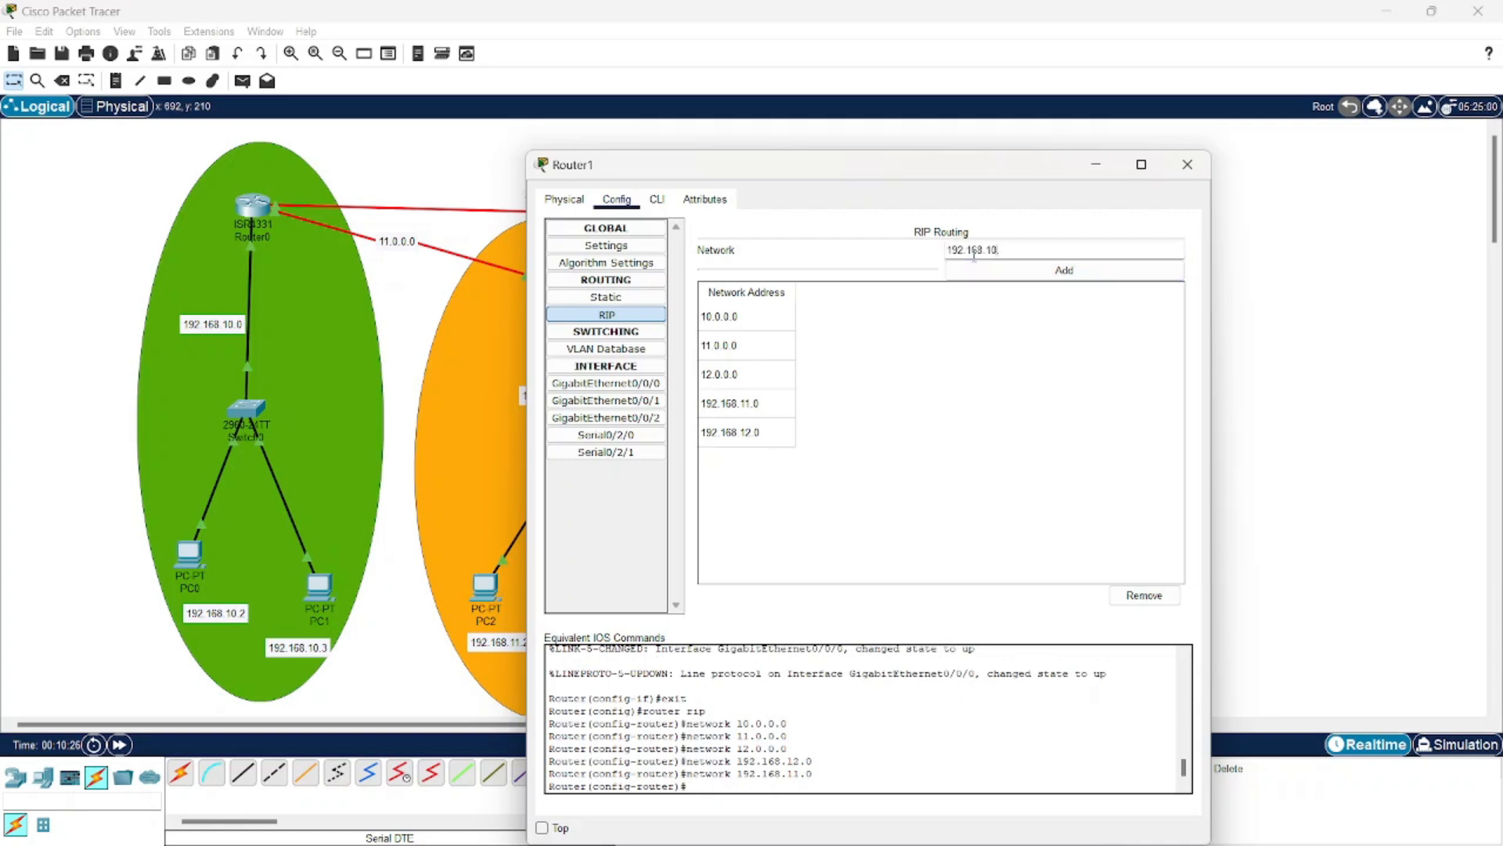
click(975, 270)
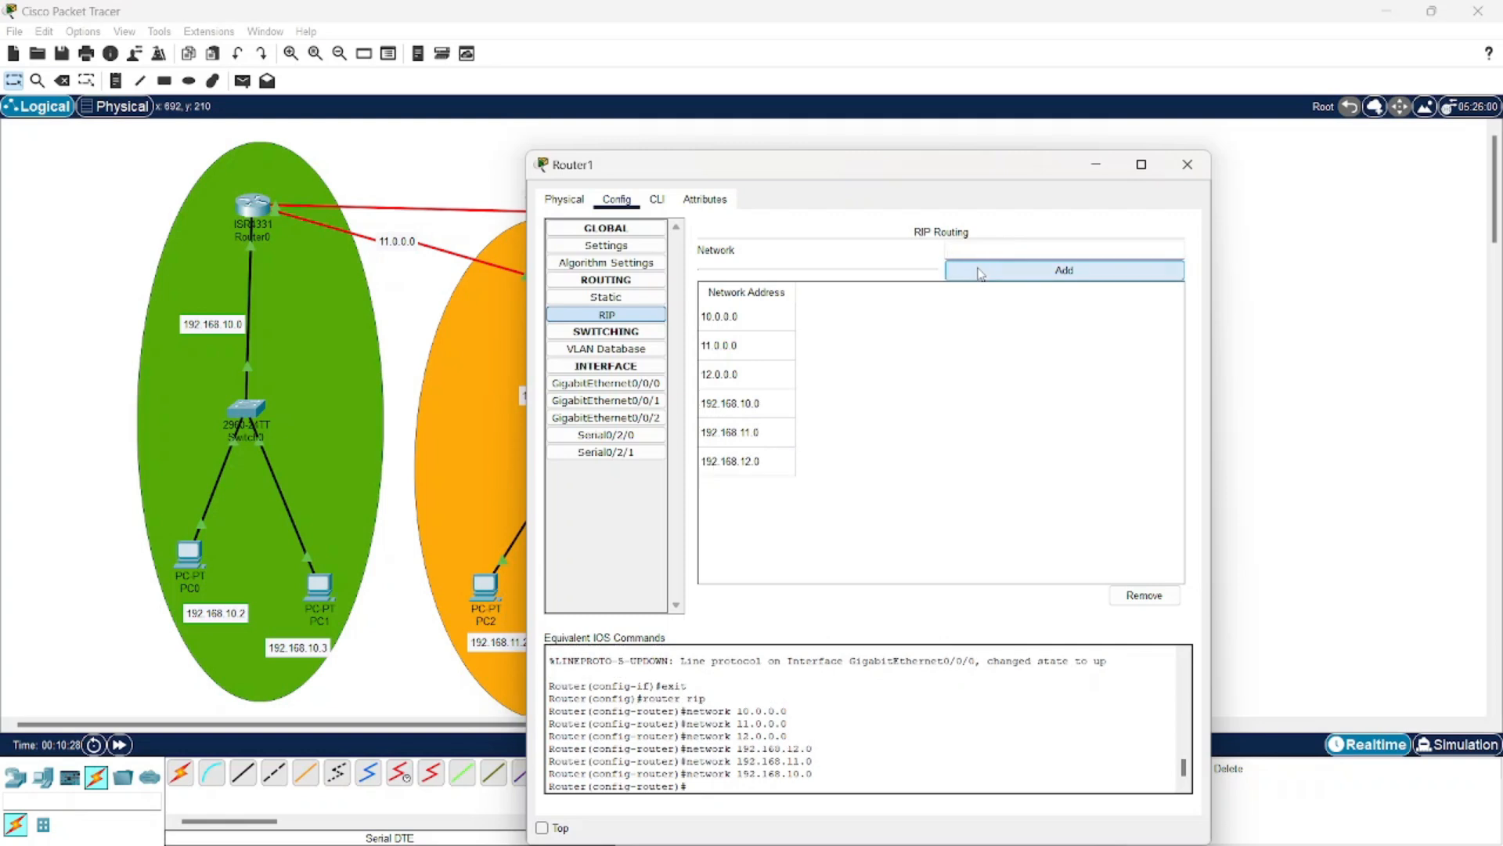
click(1198, 168)
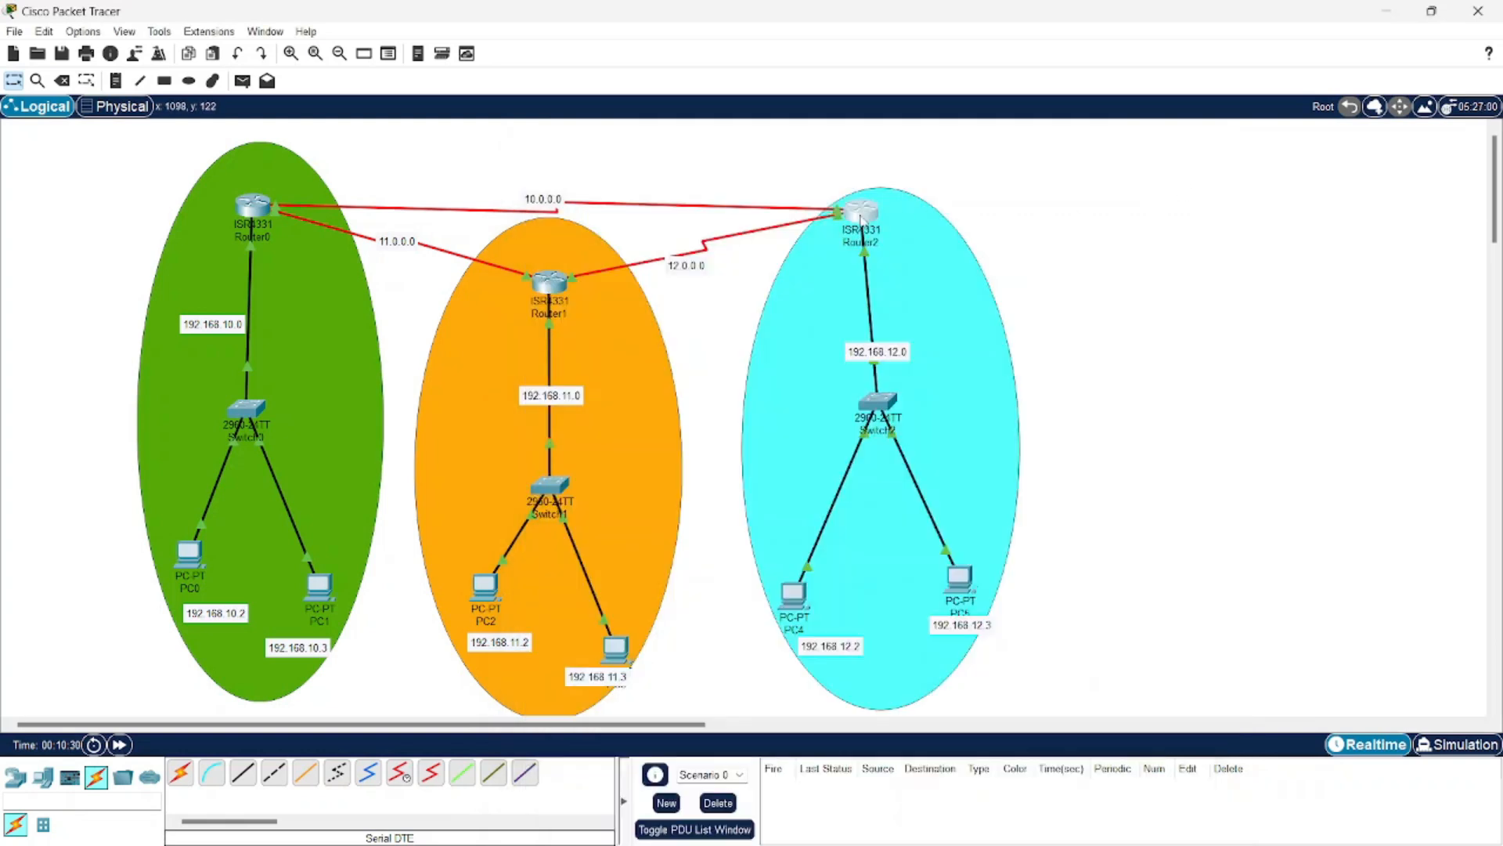
Step: Add the serial link networks 10.0.0.0, 11.0.0.0 and 12.0.0.0 to Router2's RIP routing
click(855, 218)
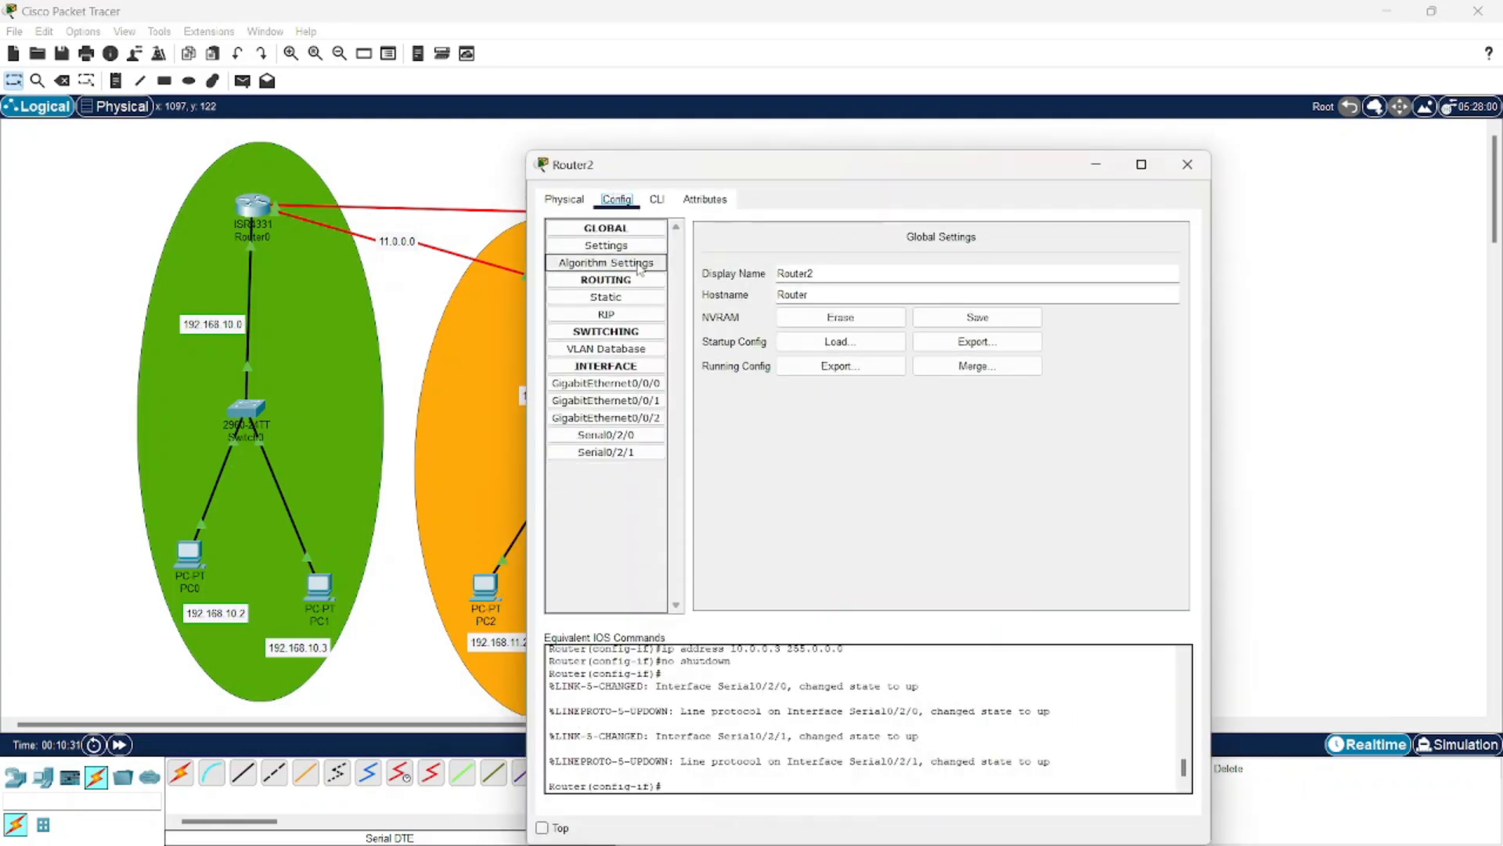
click(622, 315)
click(990, 249)
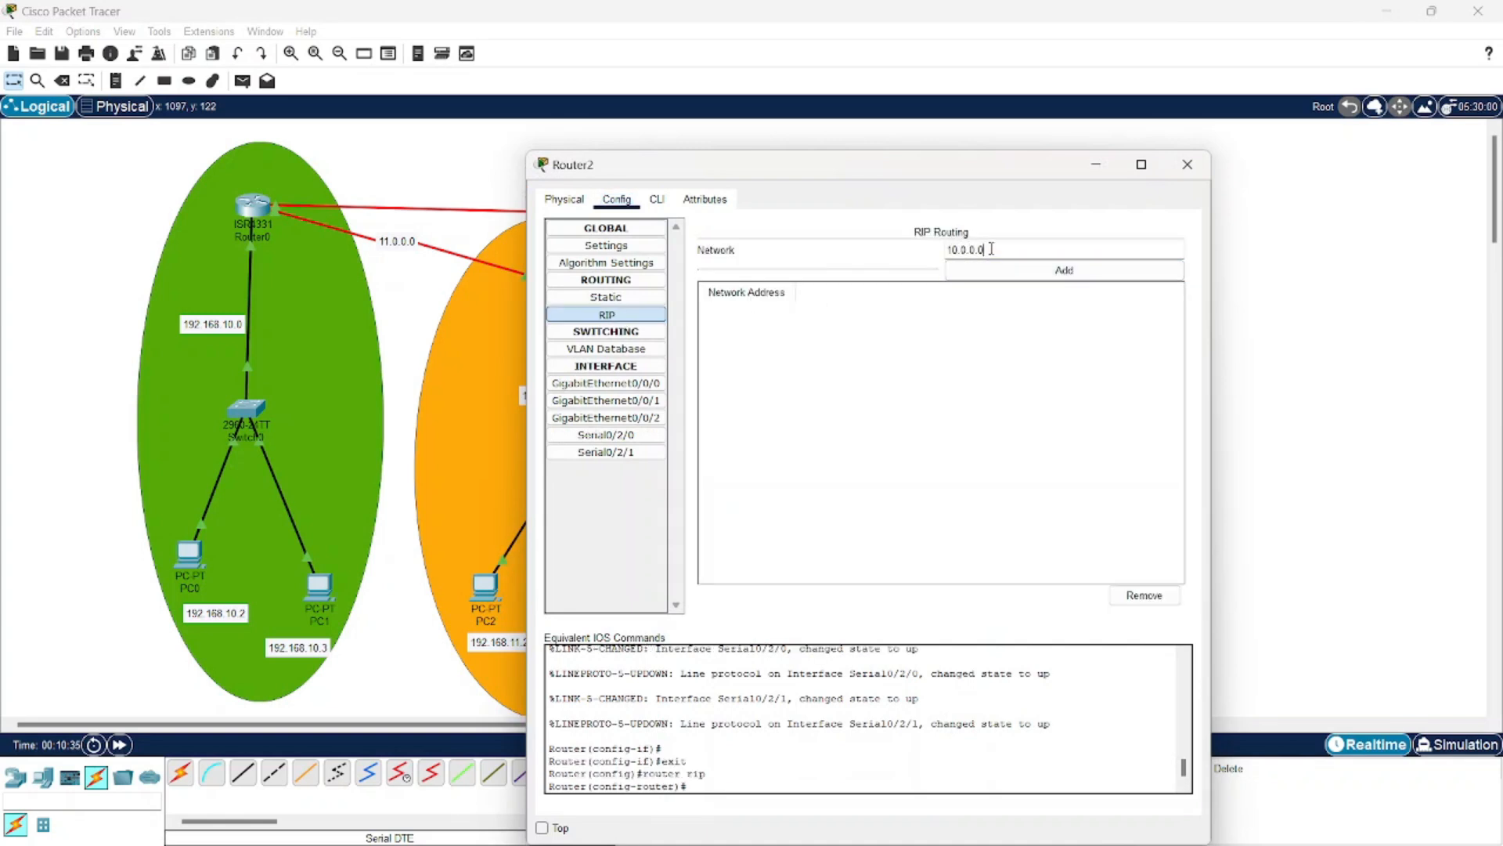
click(993, 268)
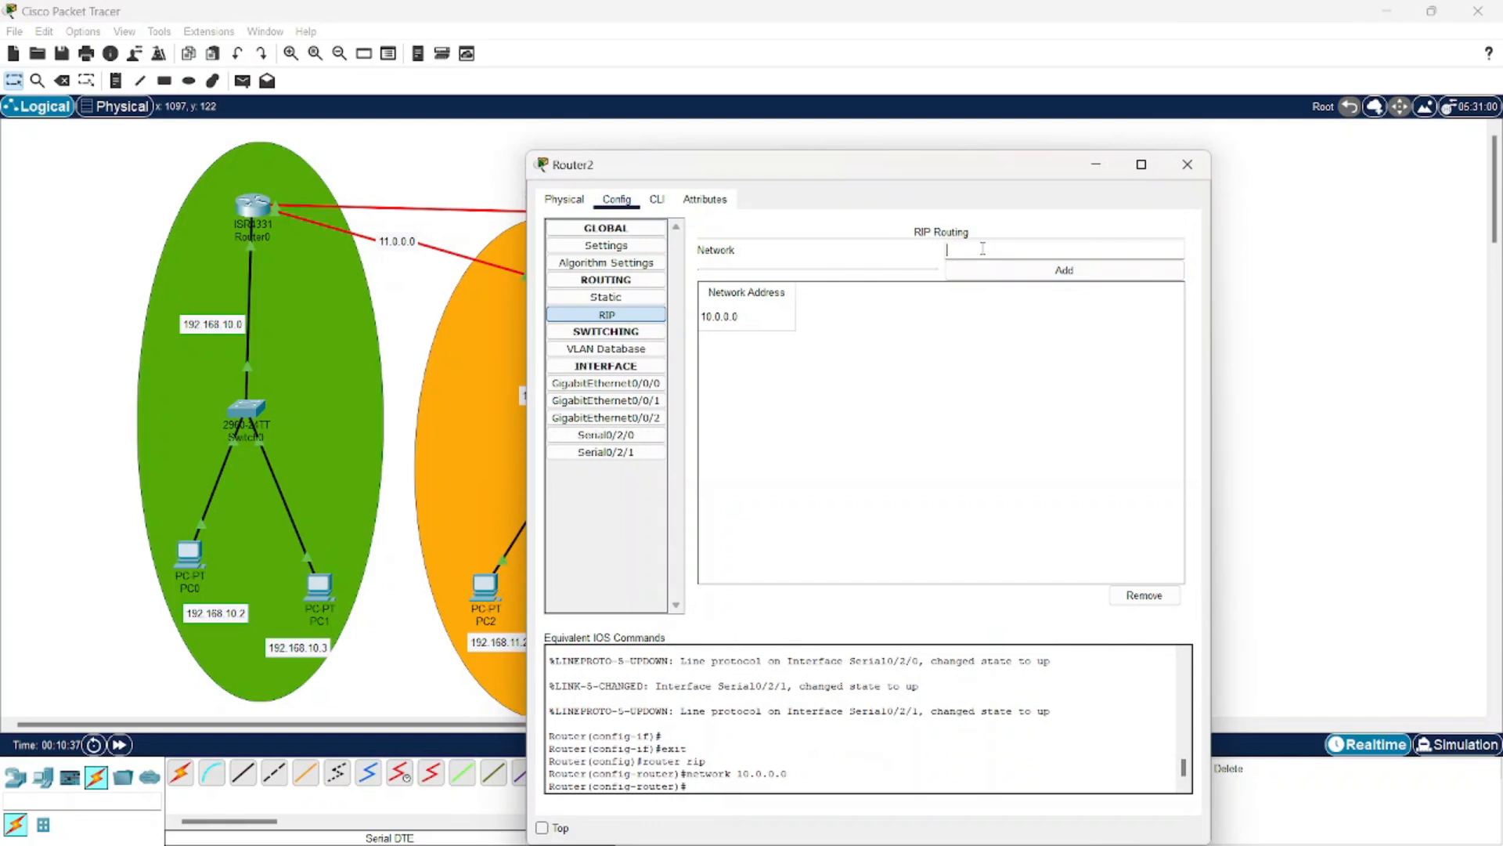
click(986, 269)
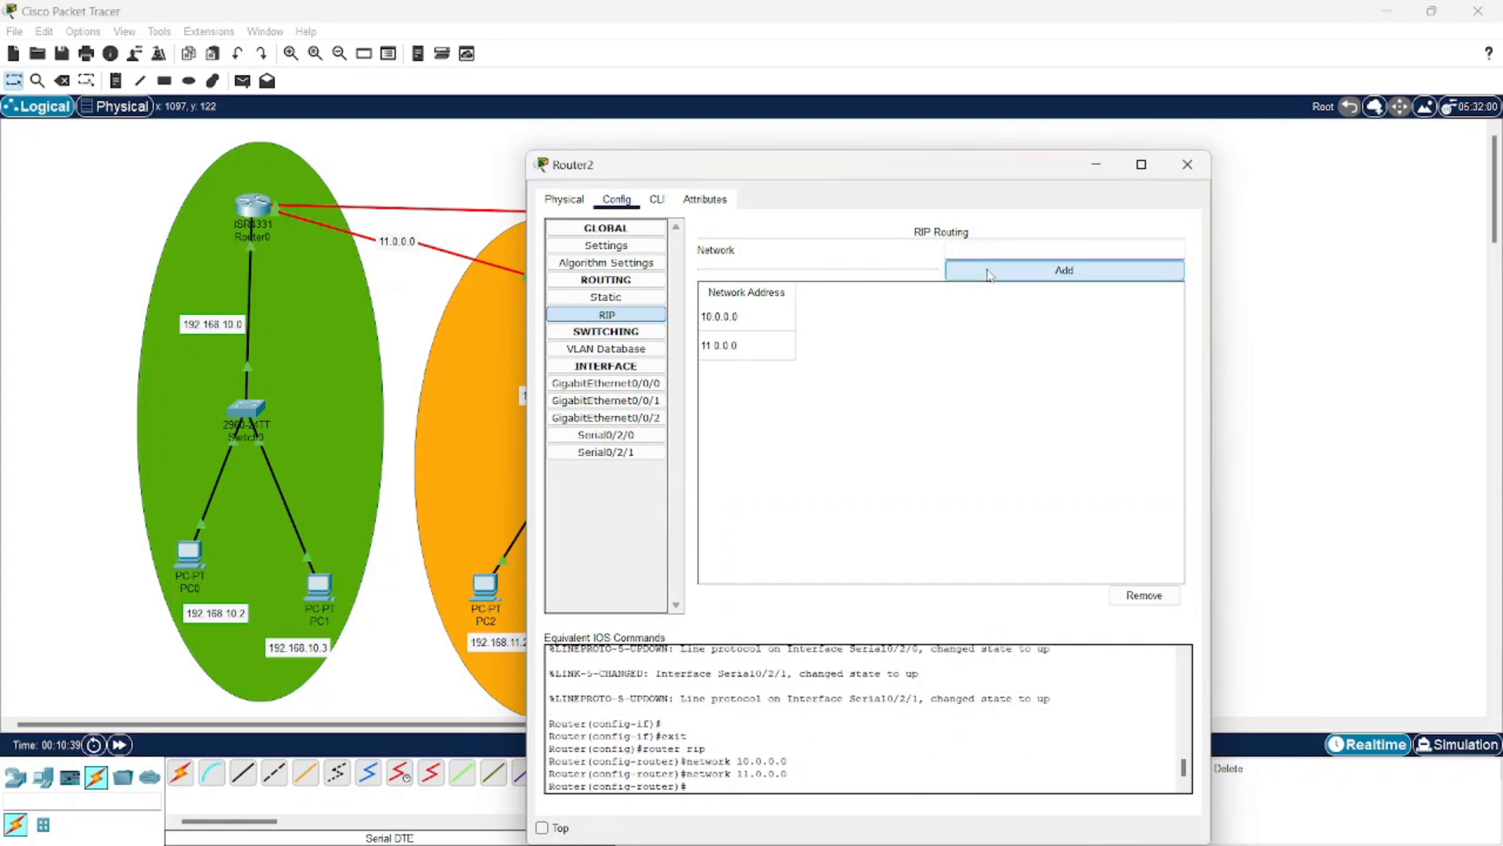
text(12.0.0.0)
click(987, 269)
Step: Add the LAN network 192.168.12.0 to Router2's RIP routing
click(975, 250)
text(192.168.12.)
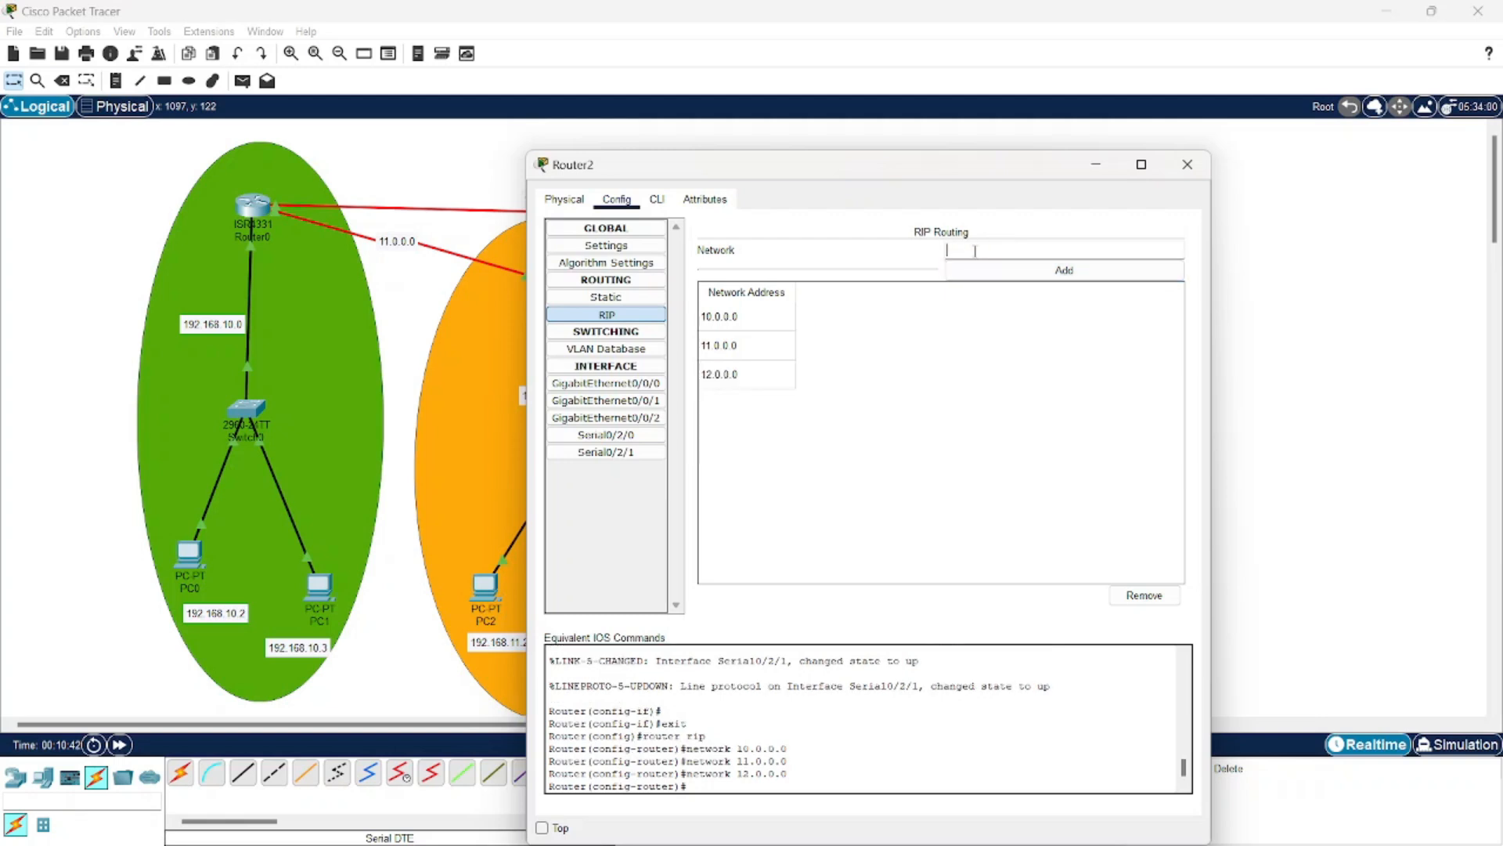
text(0)
click(980, 269)
Step: Add the LAN network 192.168.11.0 to Router2's RIP routing
click(975, 251)
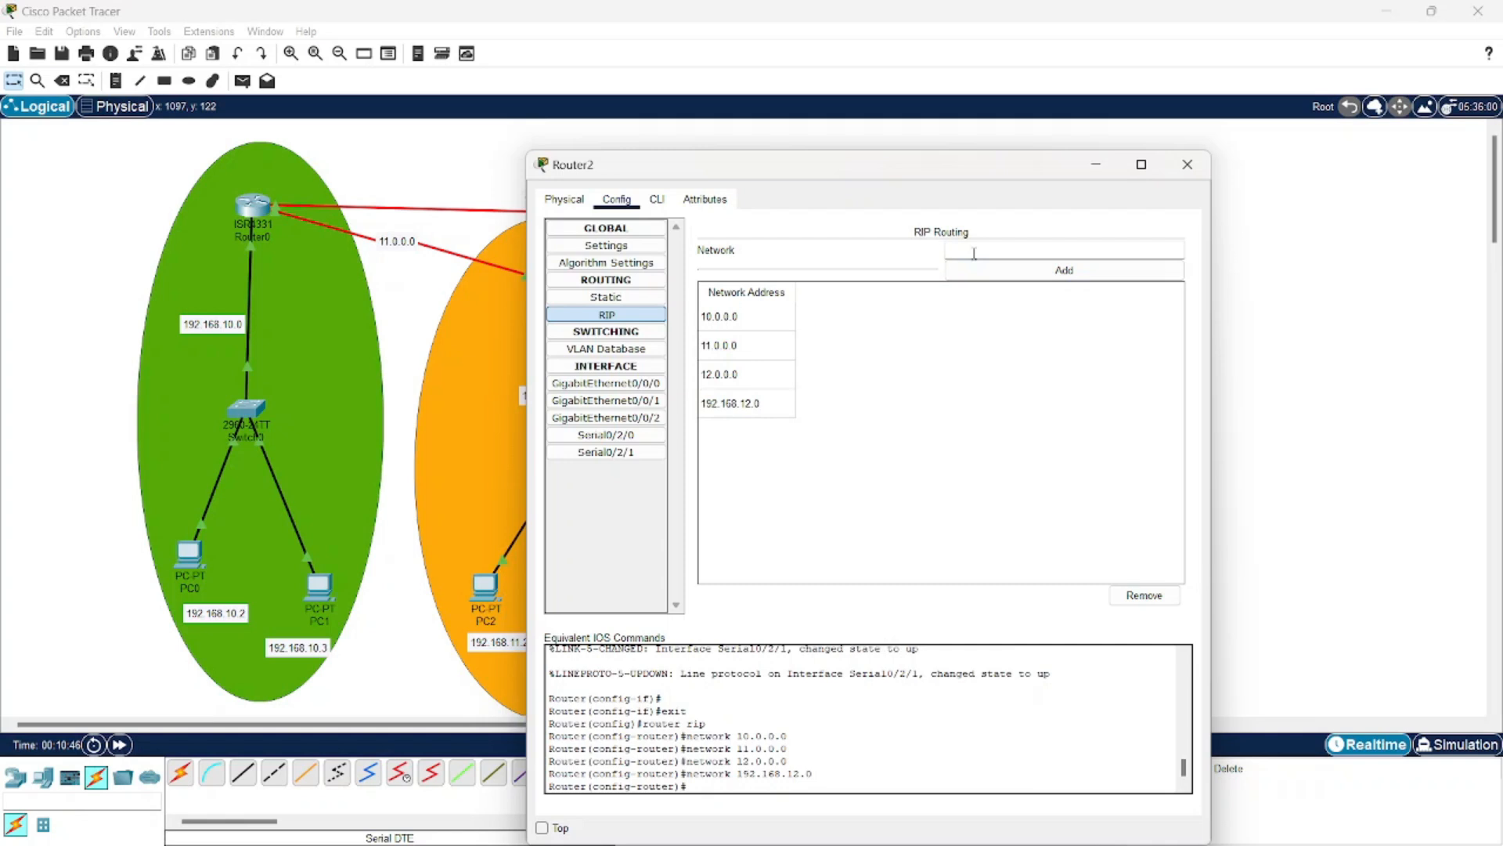
text(192.168.12.)
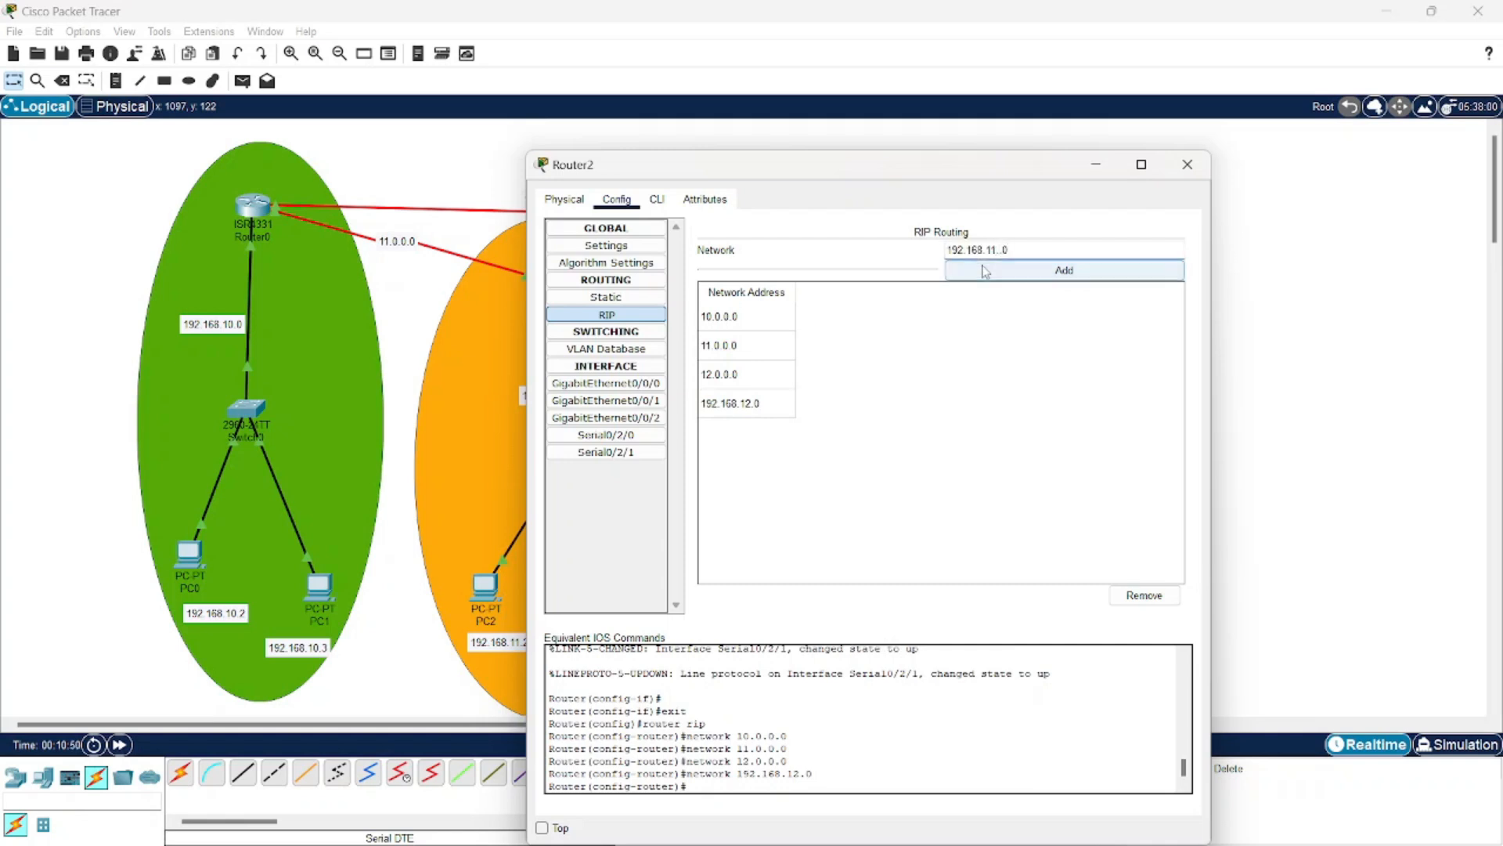
click(978, 270)
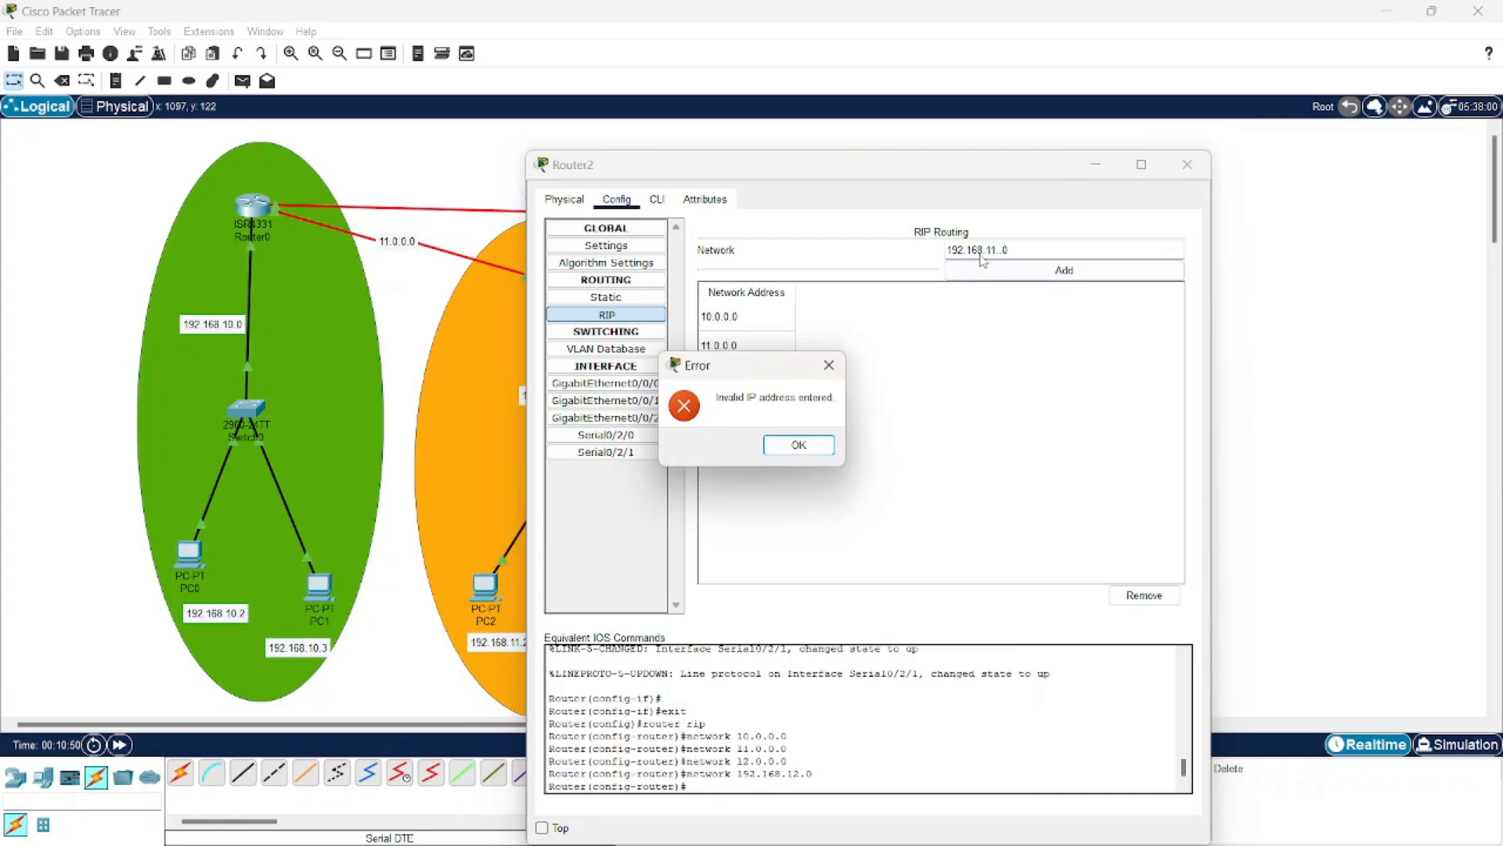
click(805, 444)
click(999, 247)
text(192.168.12)
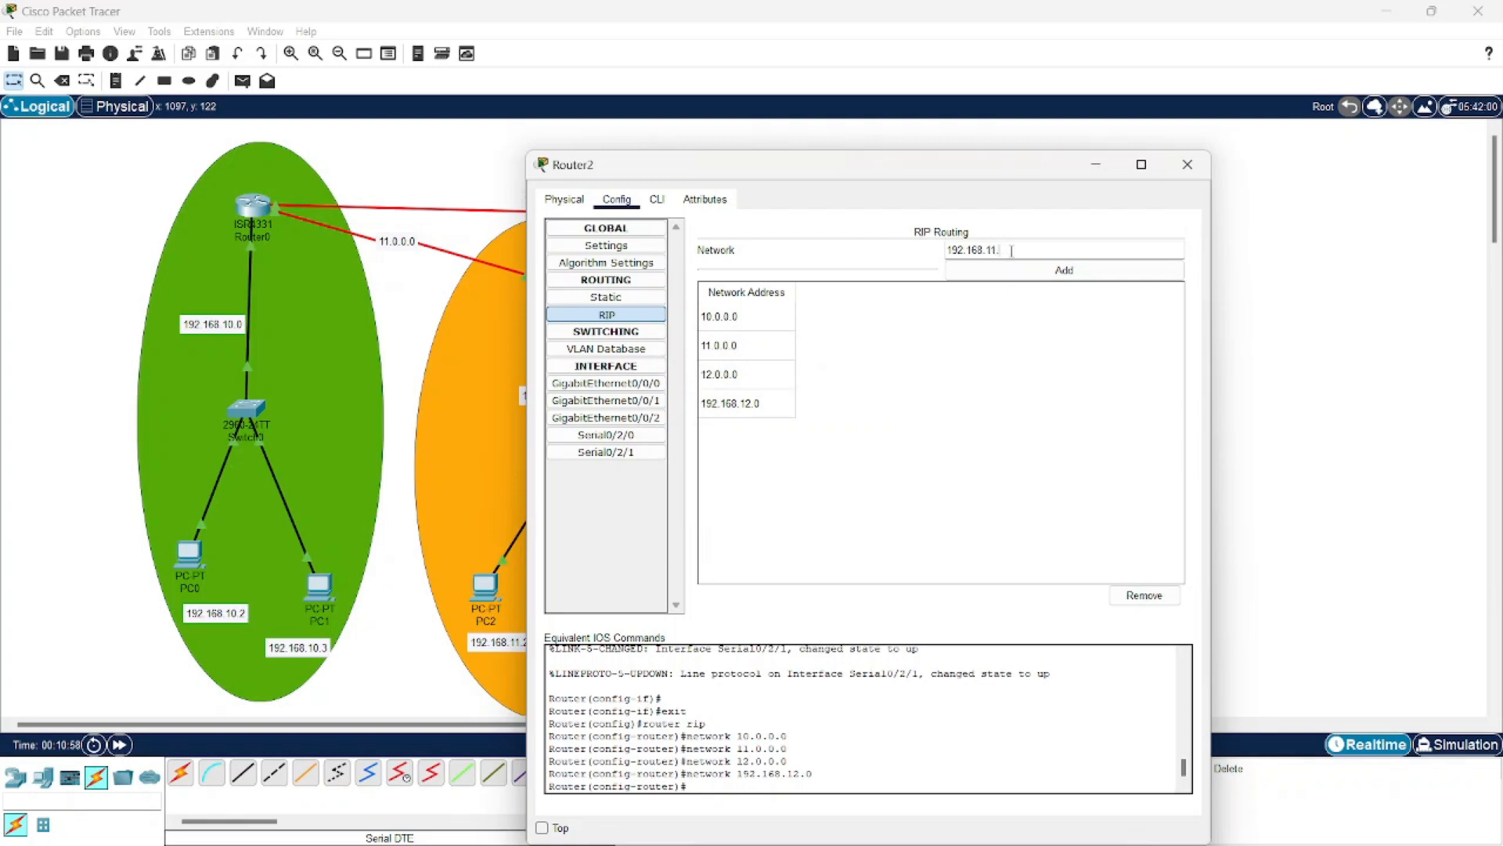
click(1001, 269)
Step: Add the LAN network 192.168.10.0 to Router2's RIP routing and close the router's window
click(991, 250)
text(192.168.12)
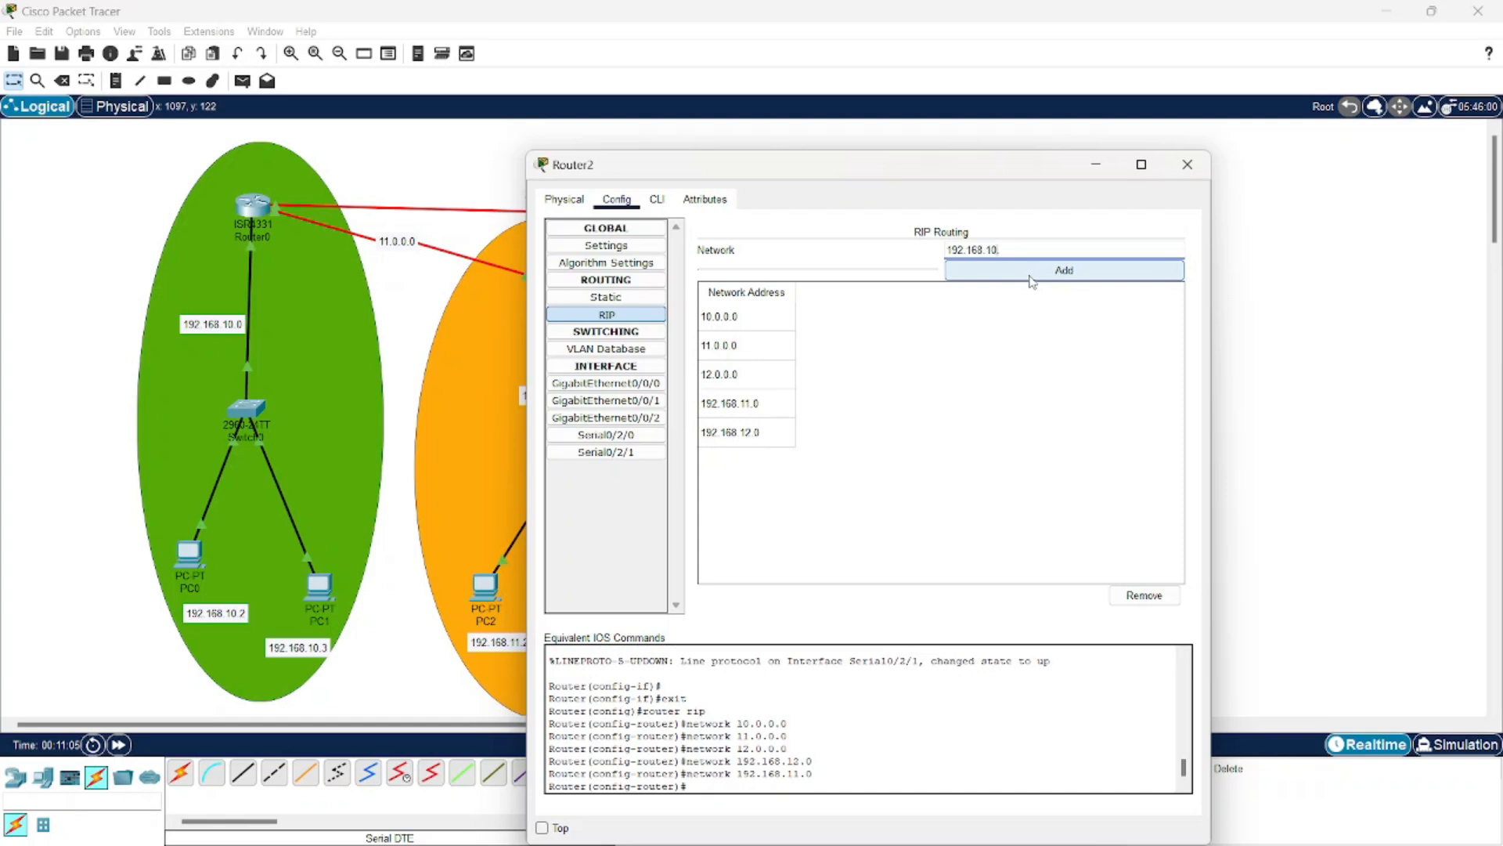
click(1031, 274)
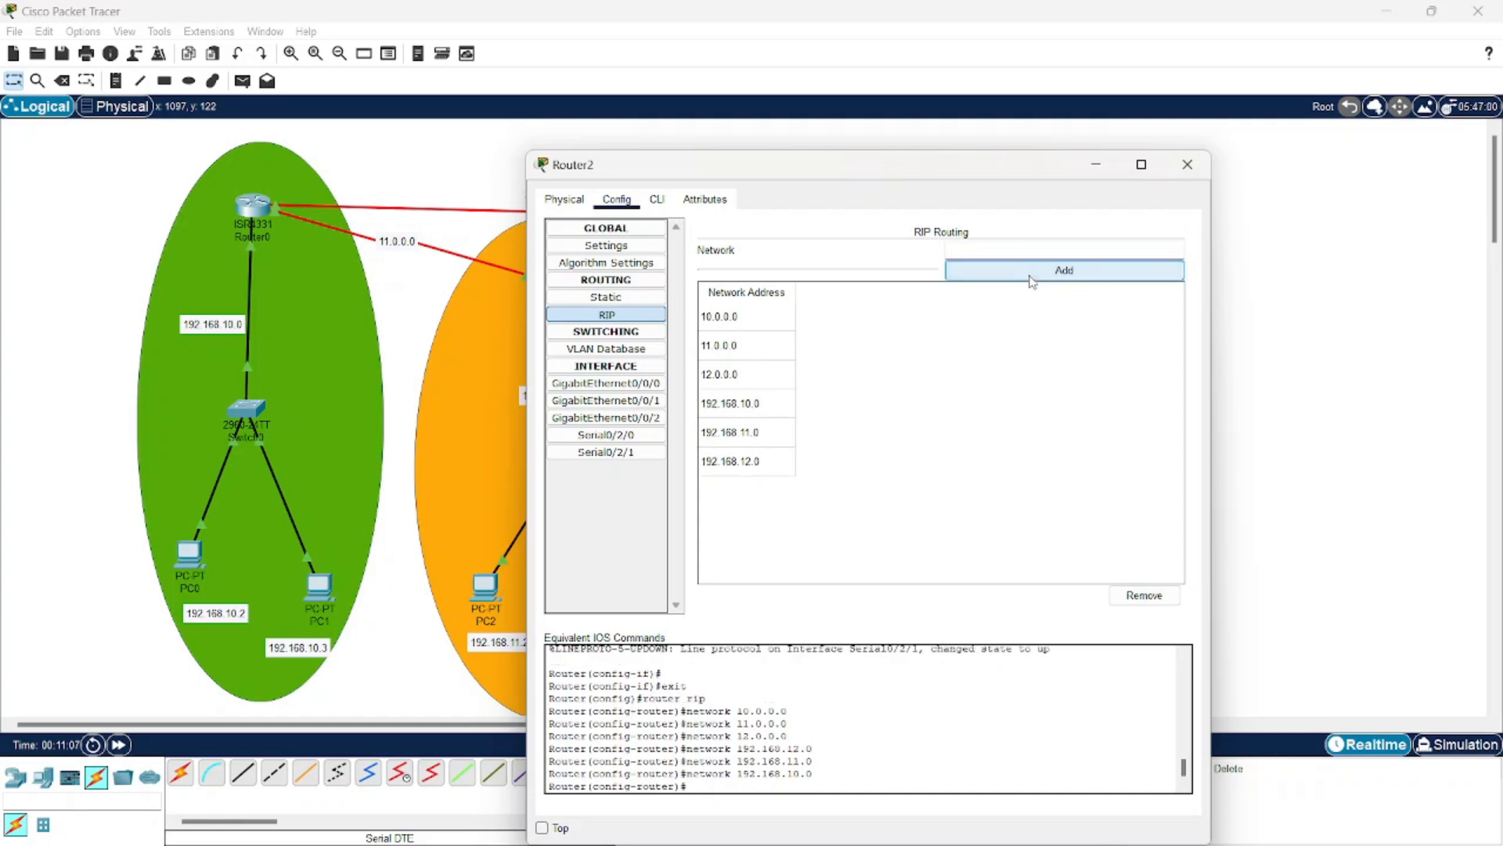
click(1189, 165)
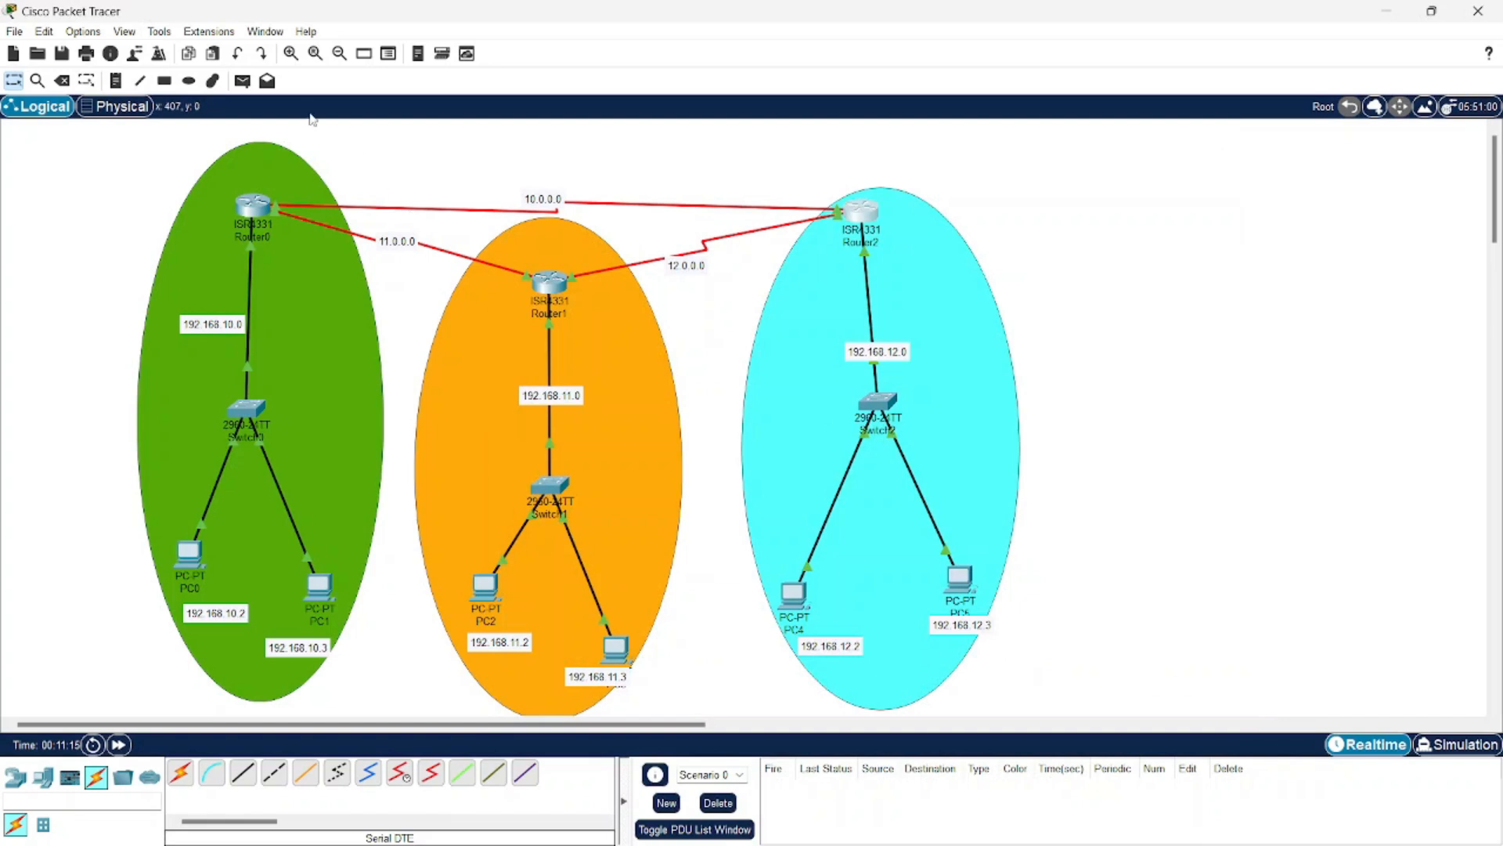
Step: Test connectivity between the green and orange LANs by sending a simple PDU from PC0 to PC2 twice
click(242, 80)
click(190, 552)
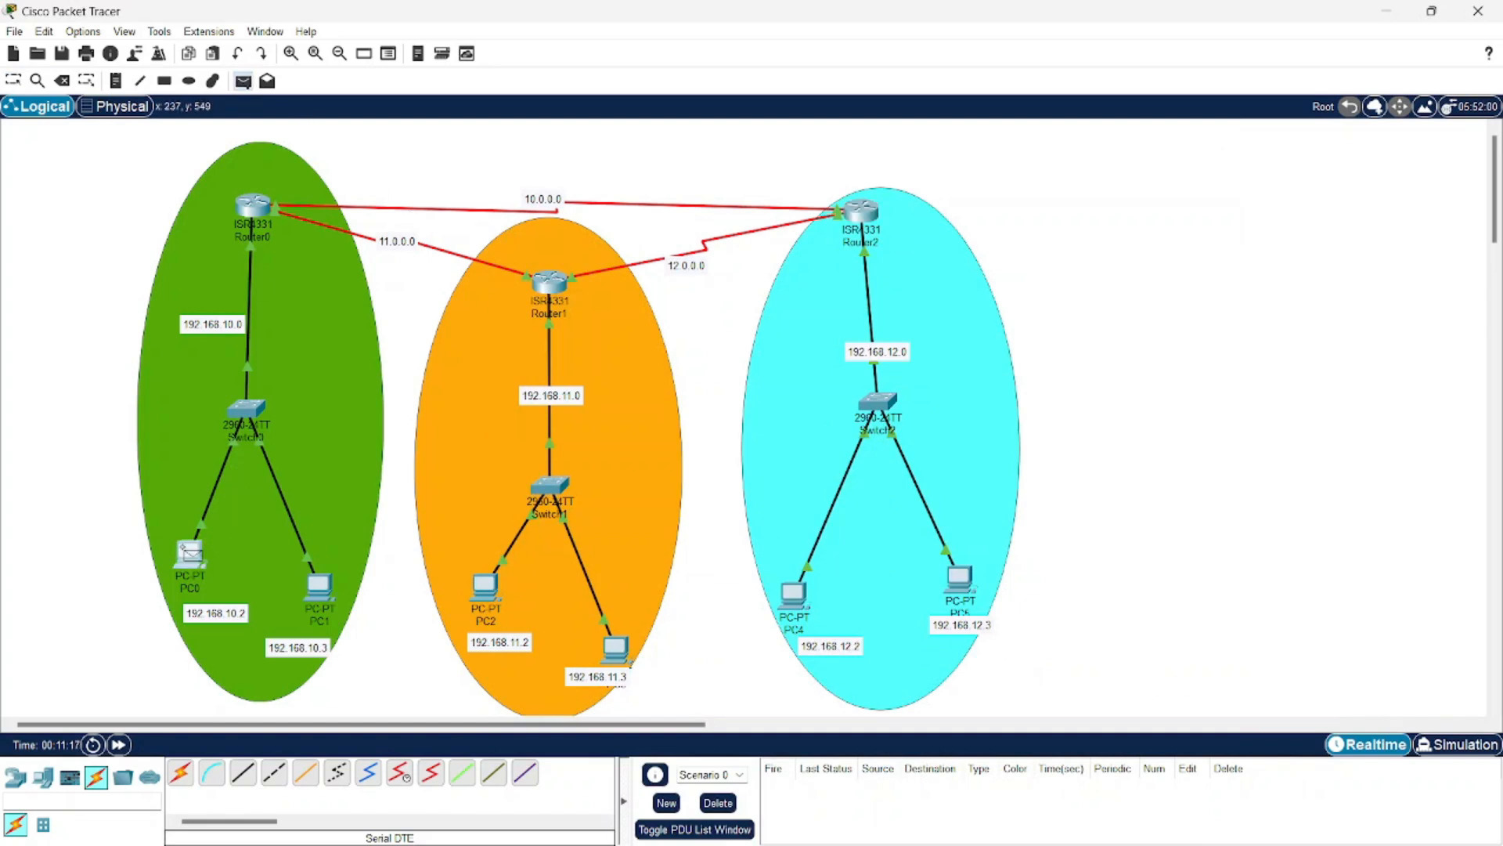
click(485, 585)
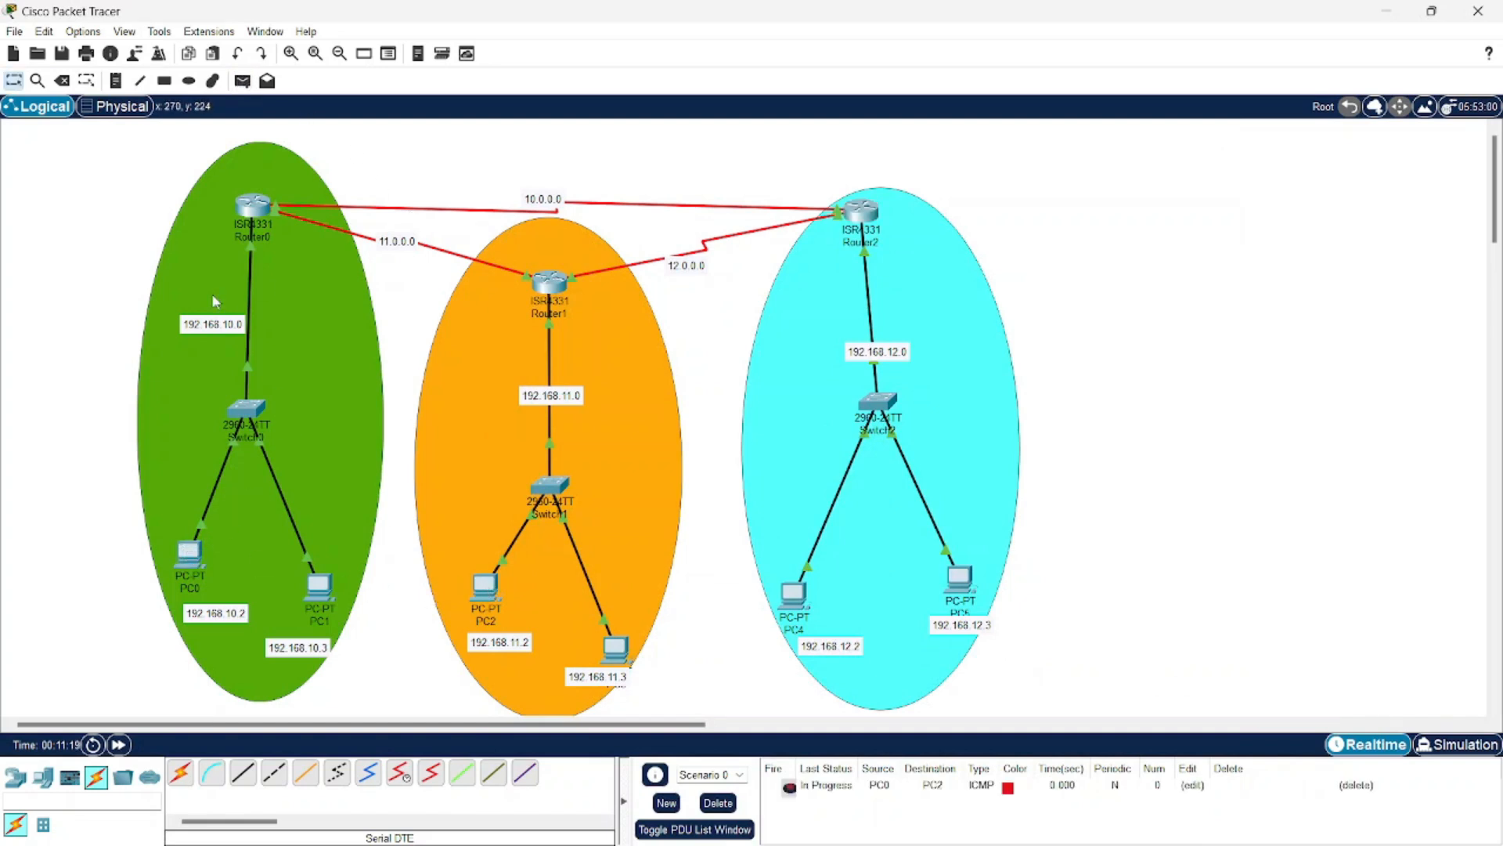
click(242, 80)
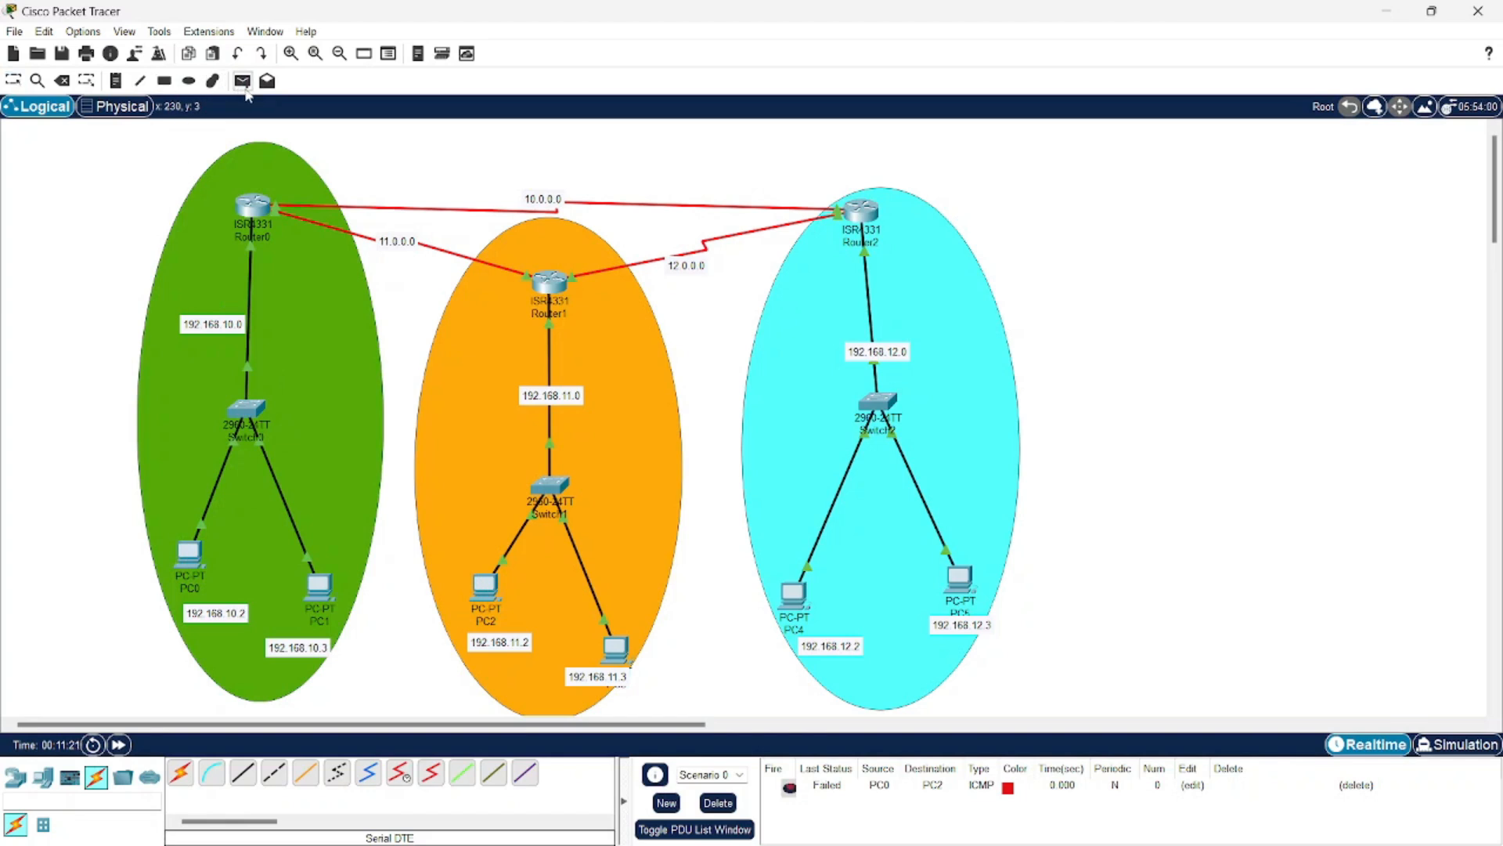
click(191, 554)
click(487, 594)
Step: Test connectivity between the green and cyan LANs by sending a simple PDU from PC0 to PC4 twice
click(242, 80)
click(190, 555)
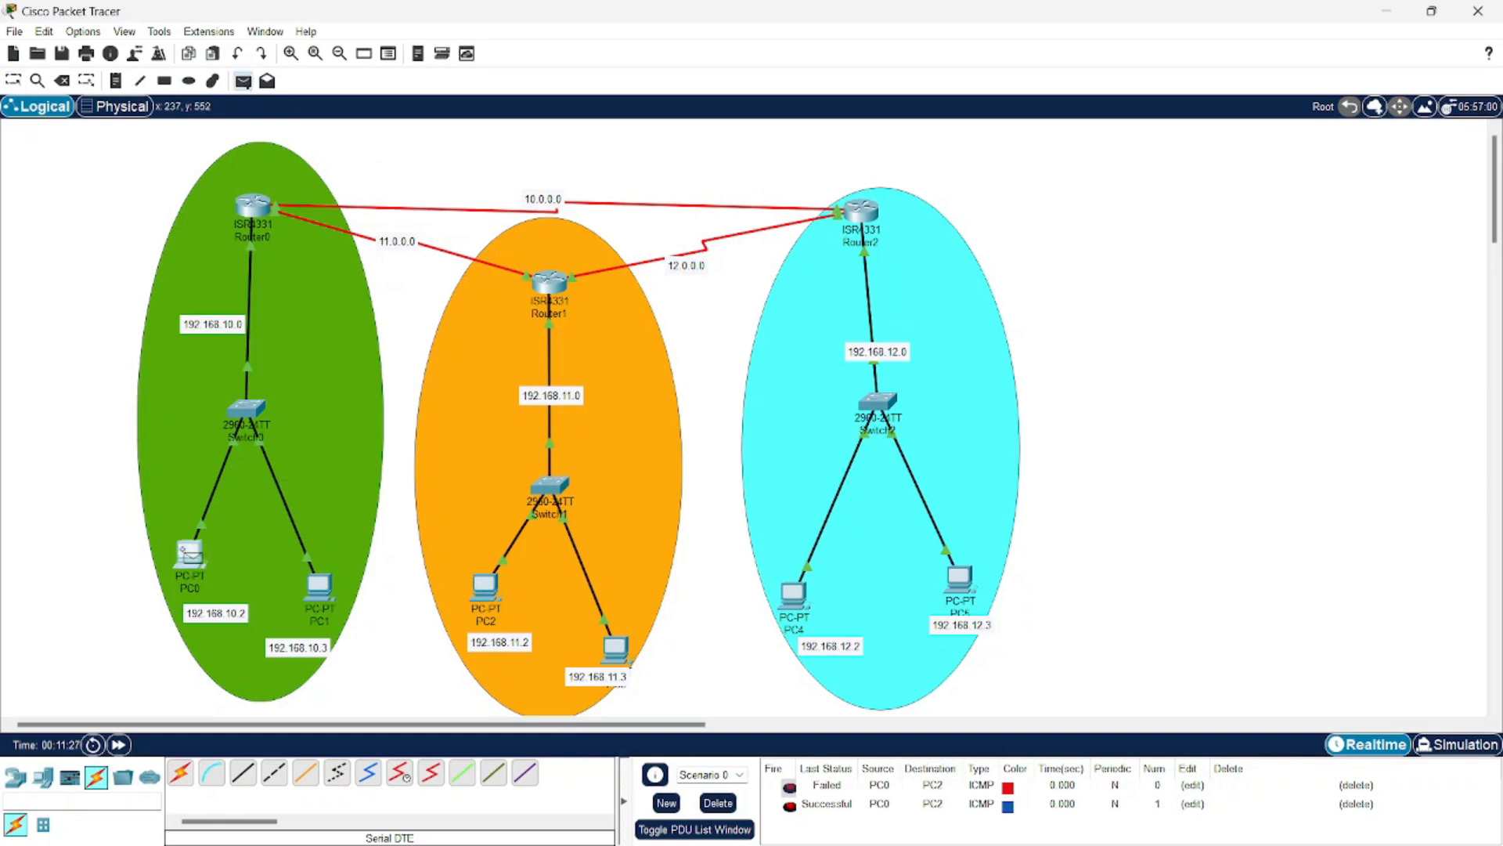
click(794, 595)
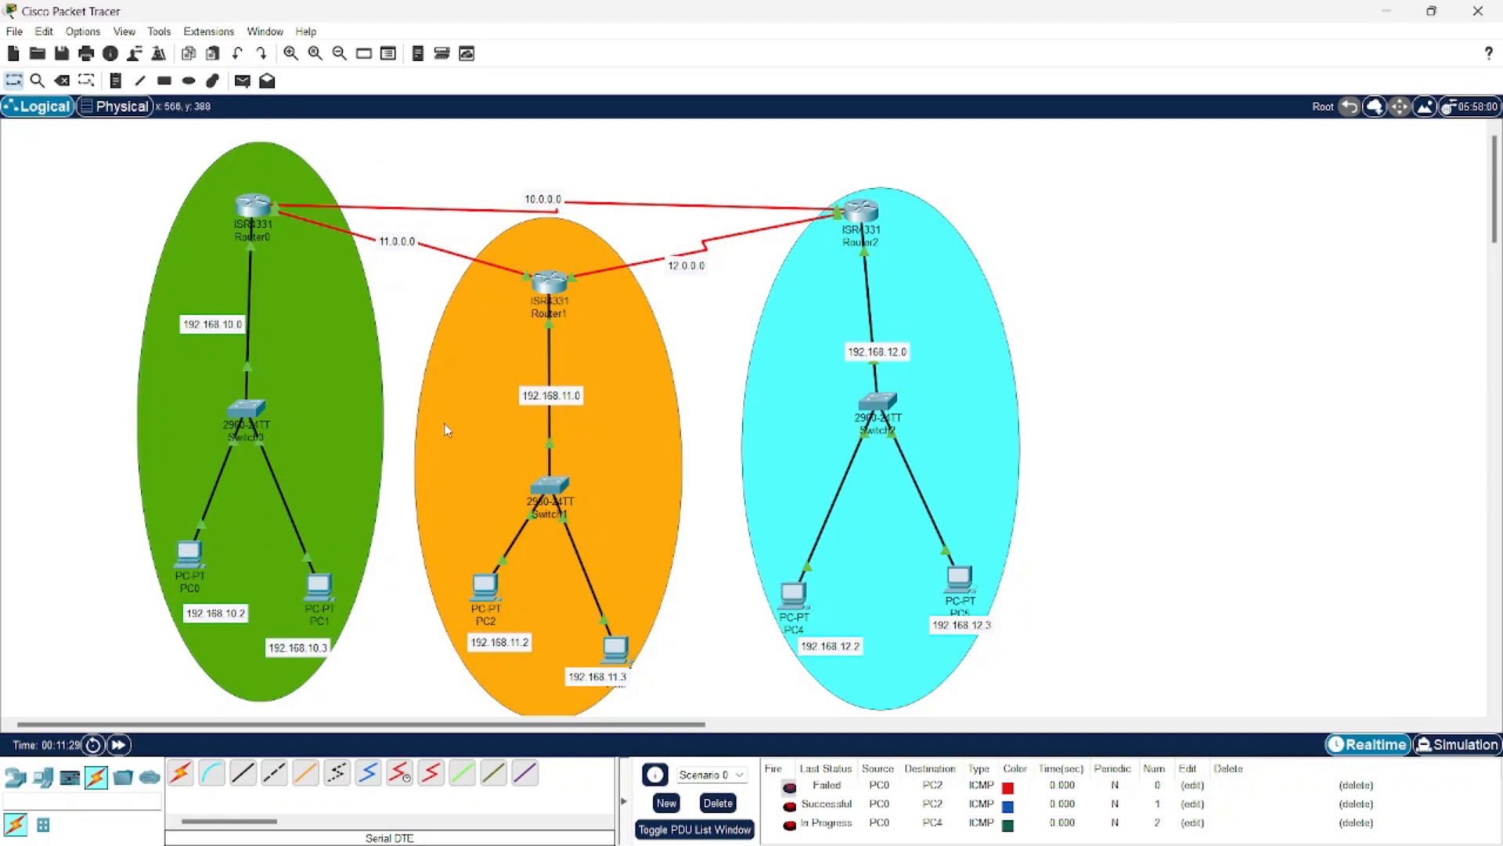
click(242, 80)
click(189, 557)
click(794, 595)
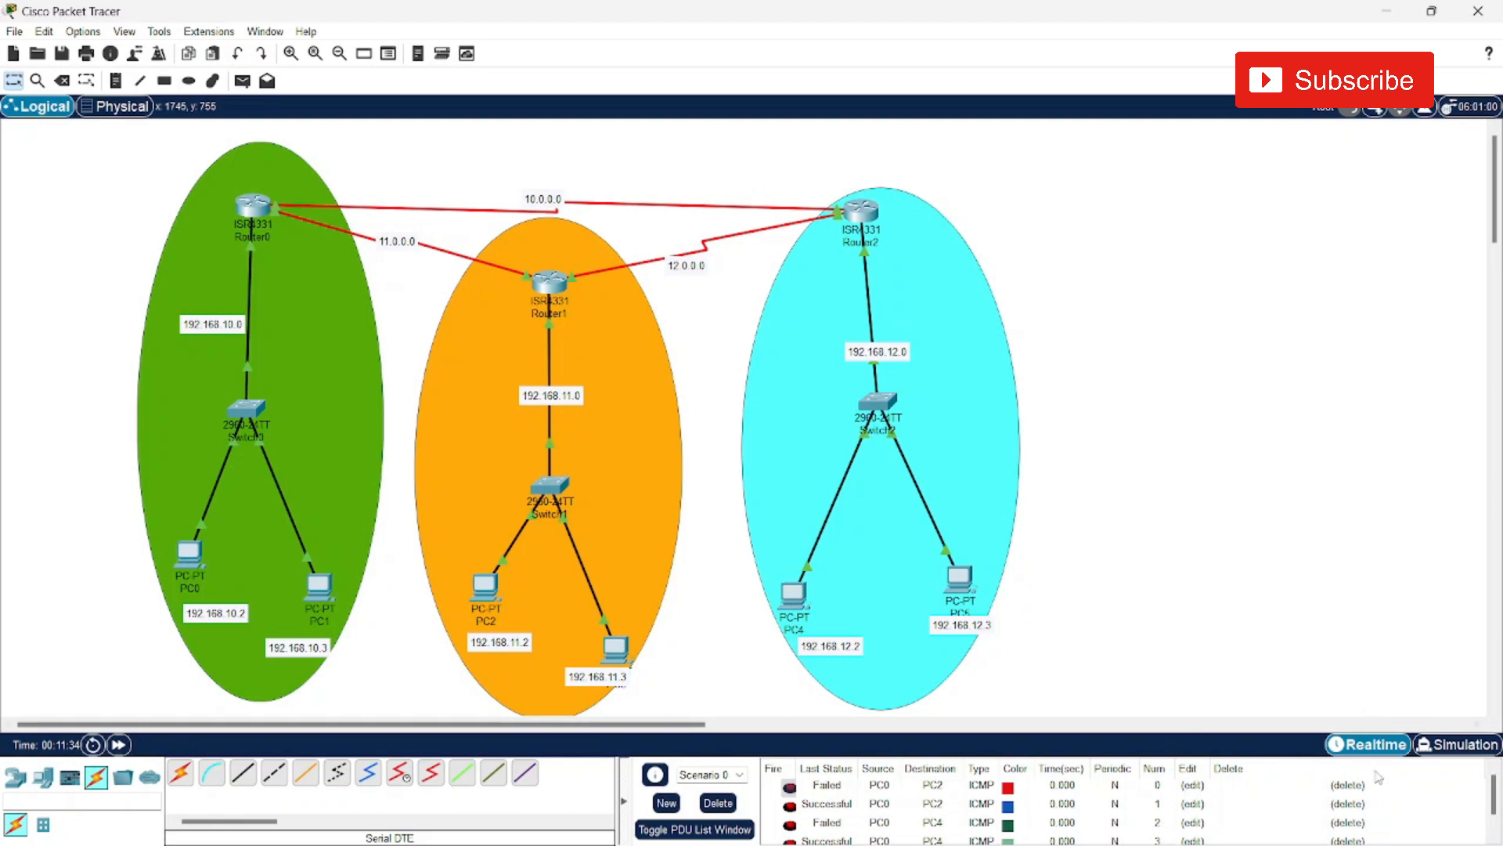
Step: Delete all the test PDUs from the scenario's PDU list
click(1355, 785)
click(1347, 792)
click(1347, 792)
click(1348, 793)
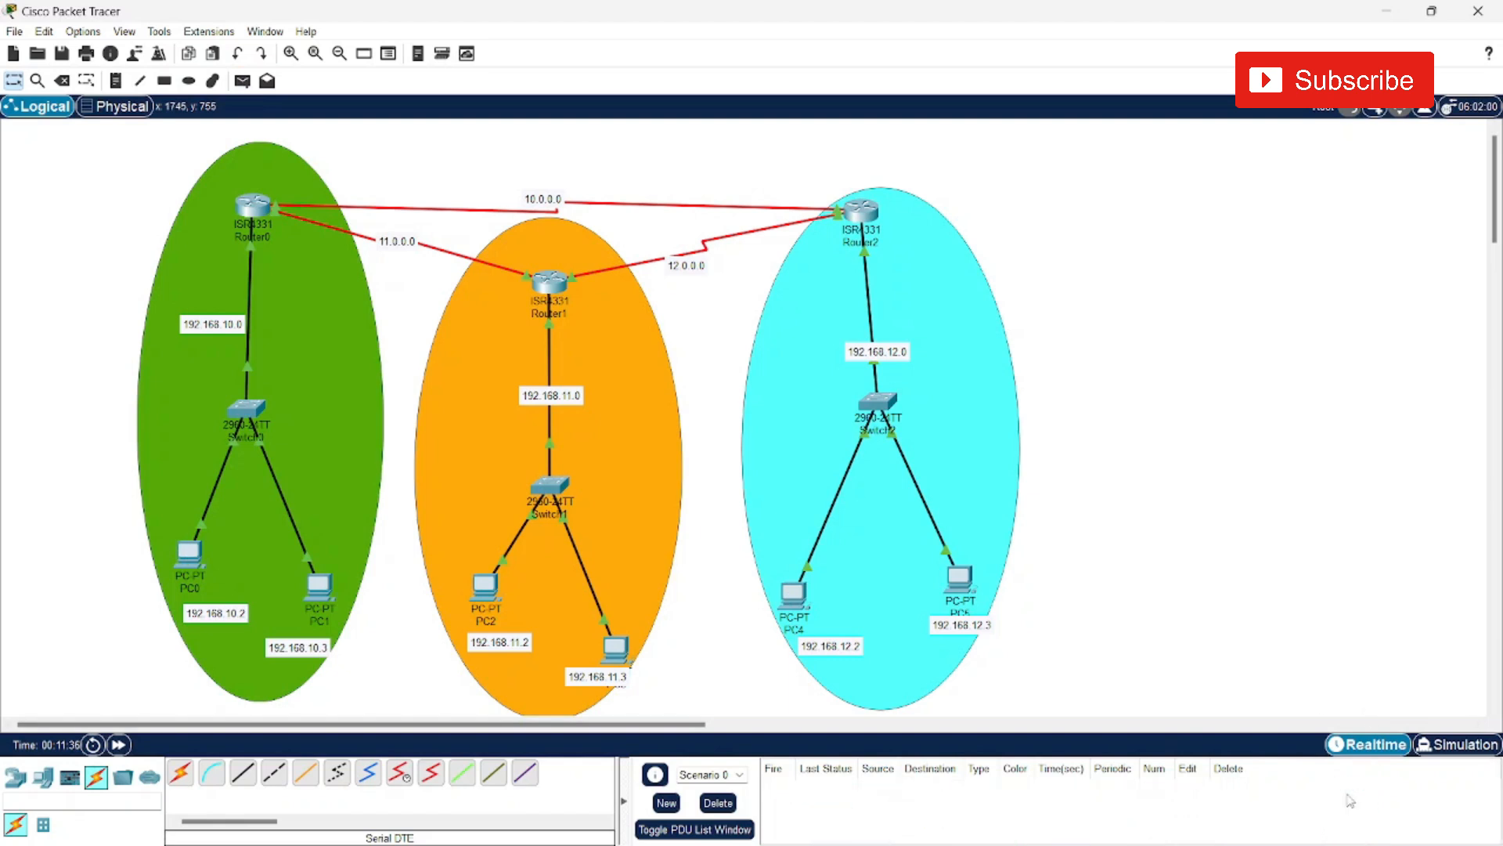
Step: Rename PC0 as Sender and PC1 as Receiver in the green LAN
click(190, 589)
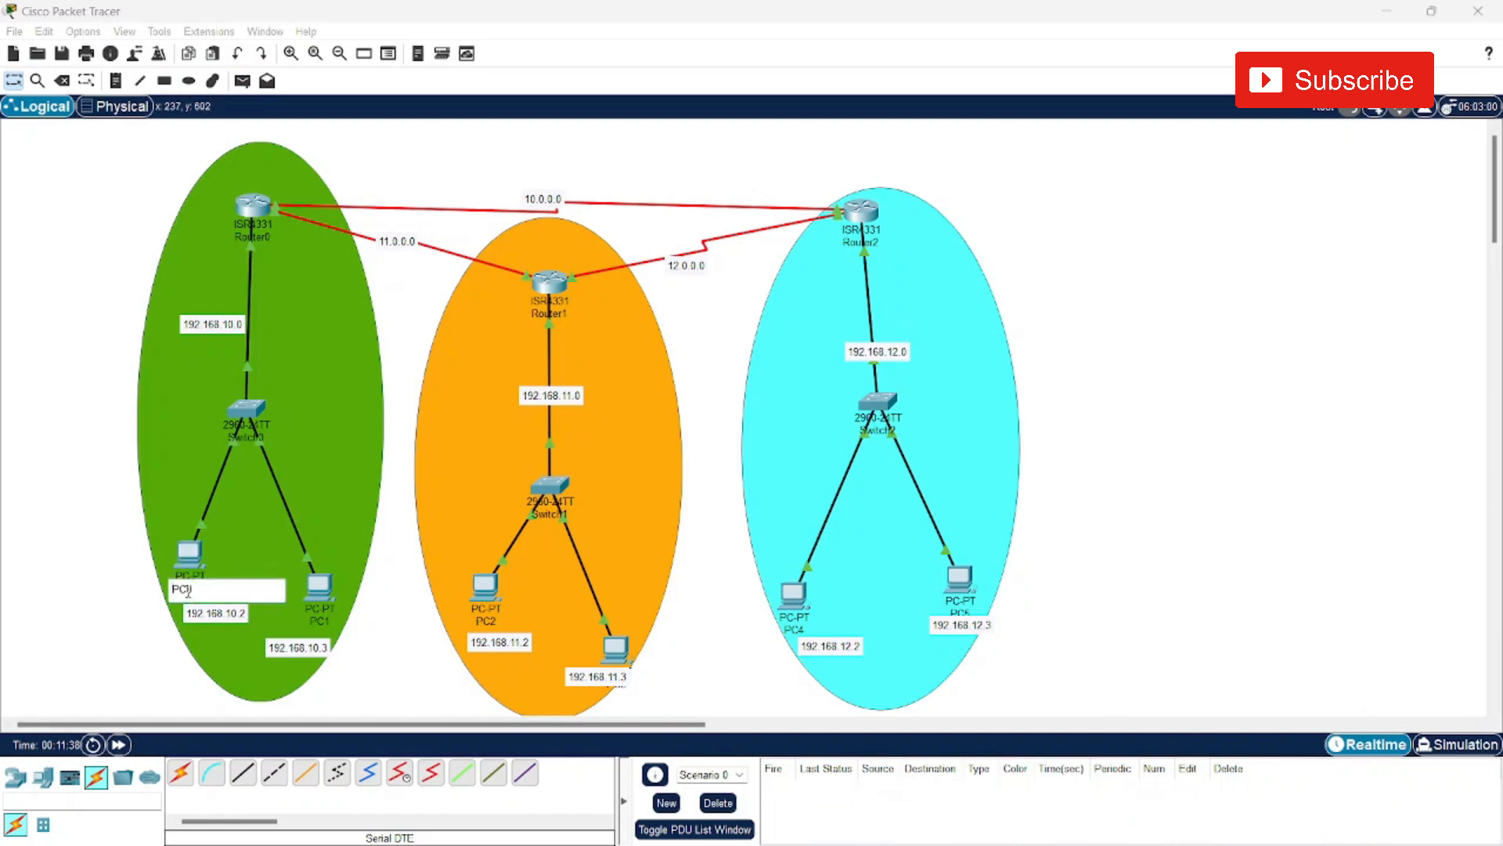
key(BackSpace)
key(BackSpace)
key(BackSpace)
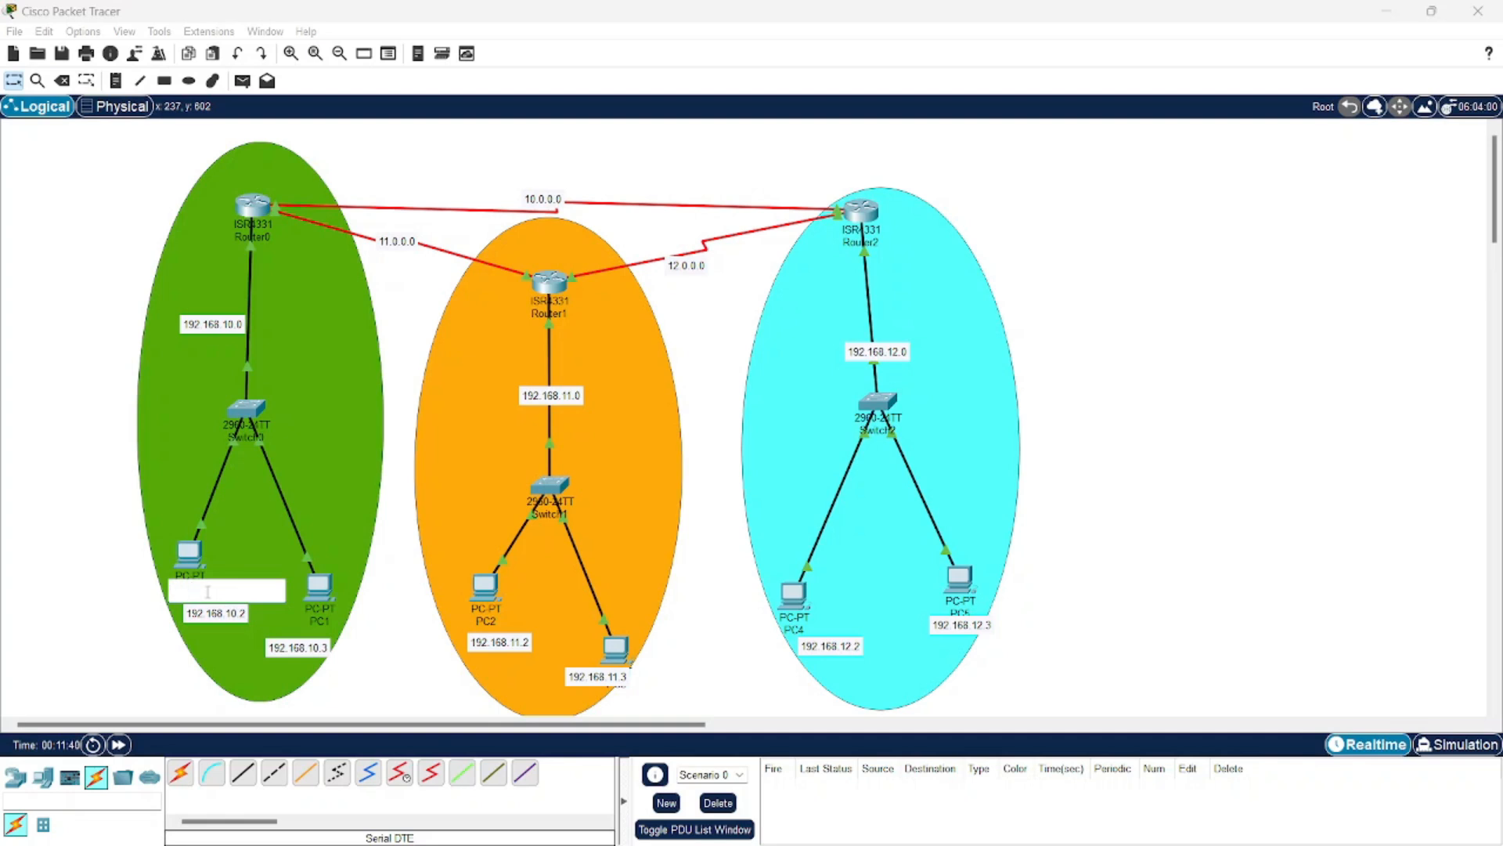
text(Sender)
click(322, 619)
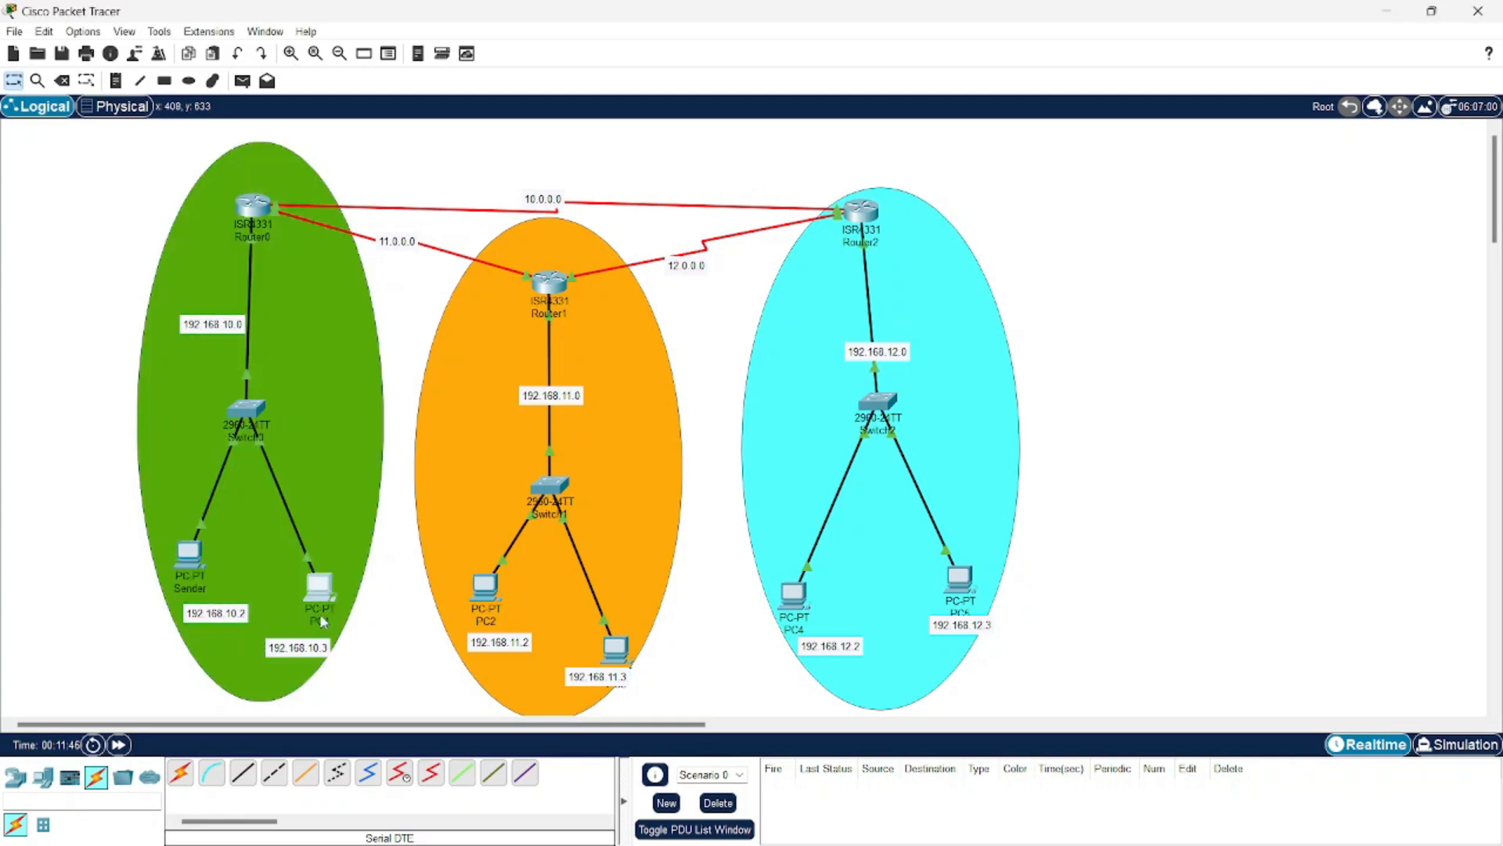
click(322, 624)
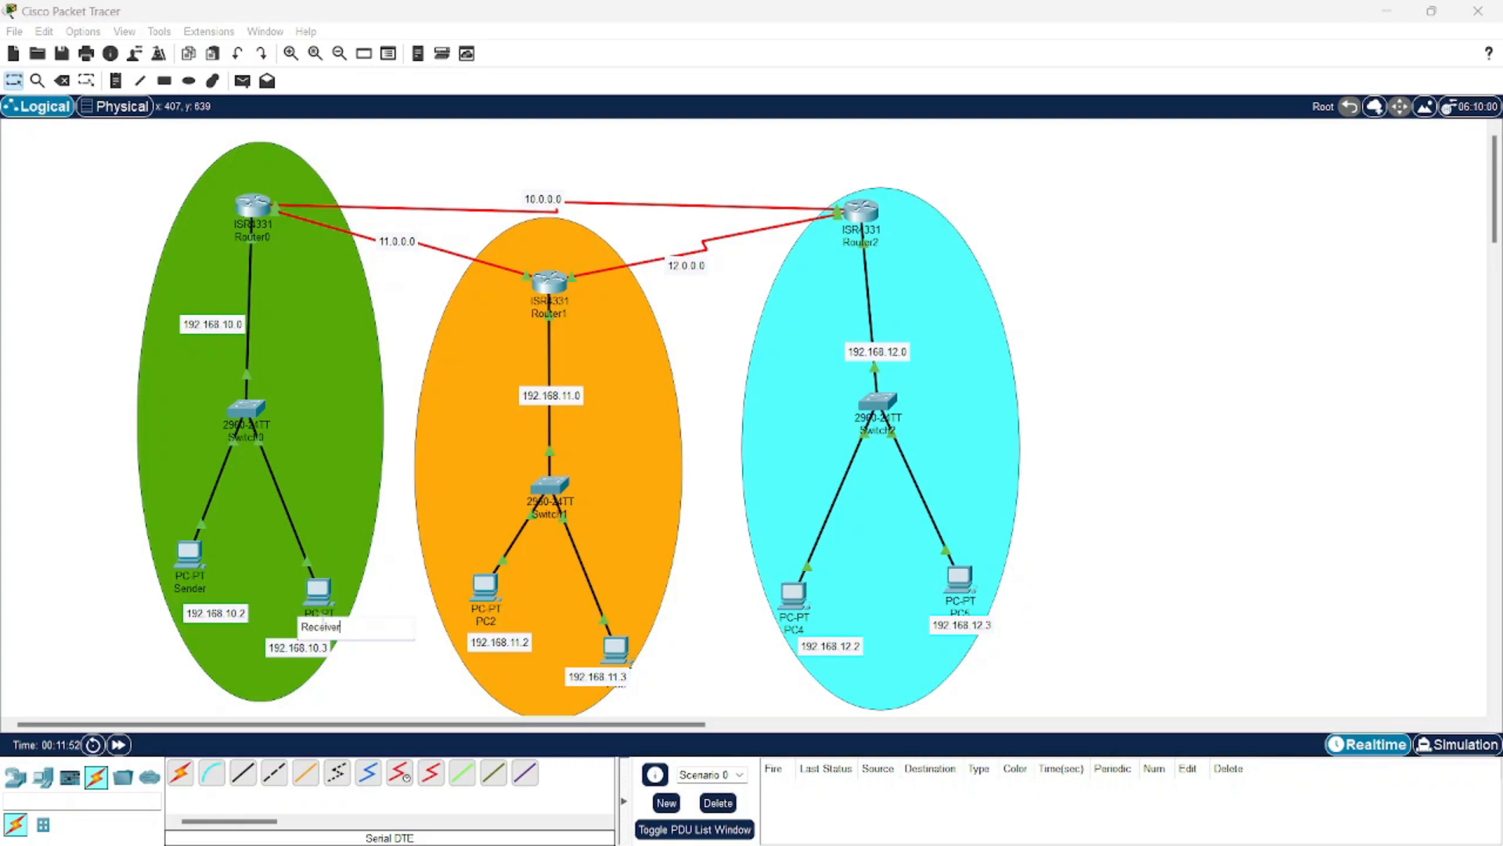
Step: Try to rename PC2 in the orange LAN as Sender
click(483, 621)
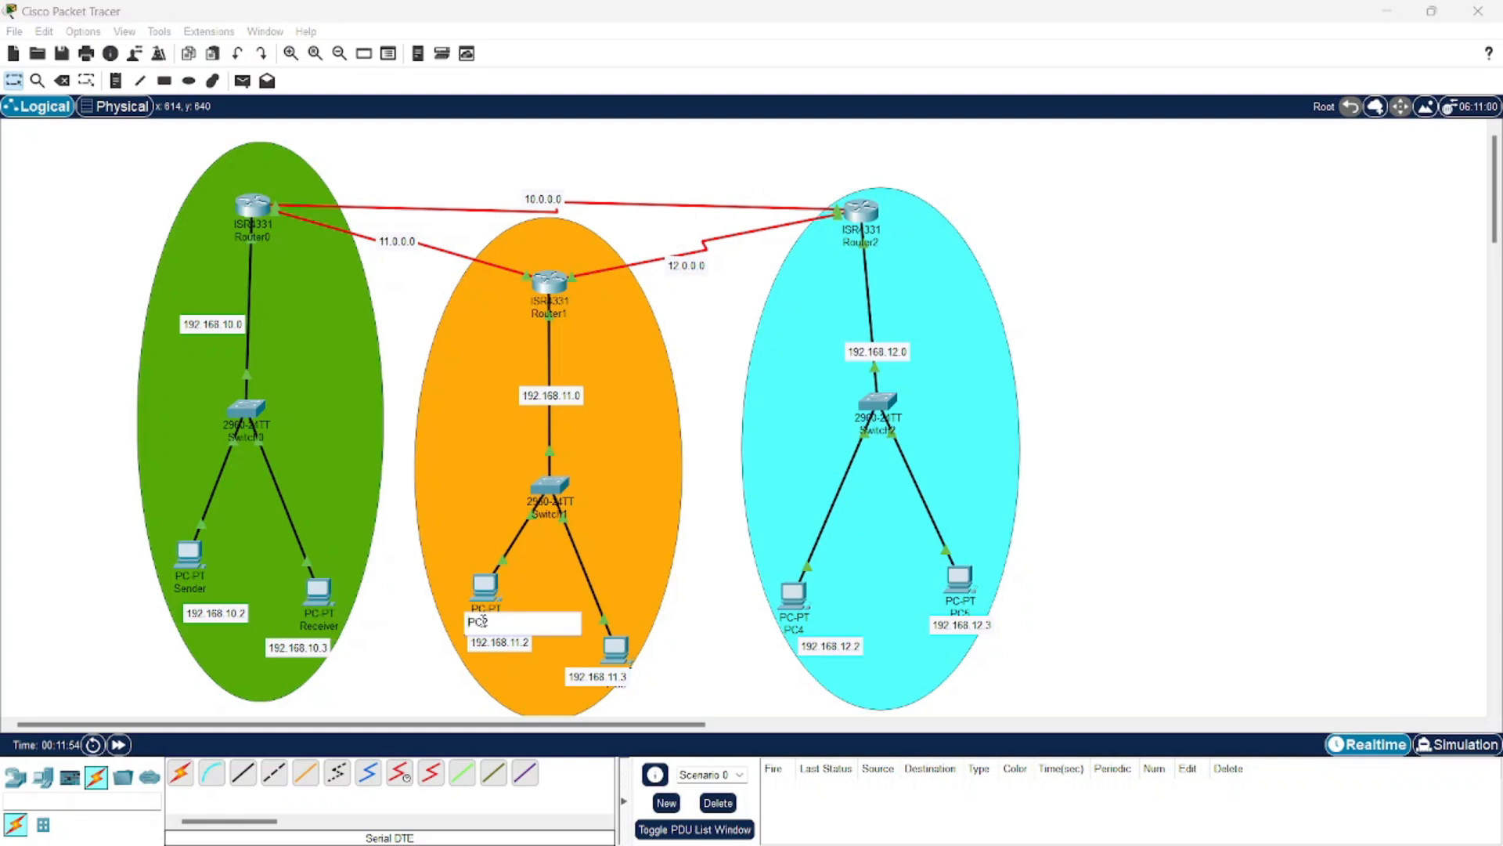
key(BackSpace)
key(BackSpace)
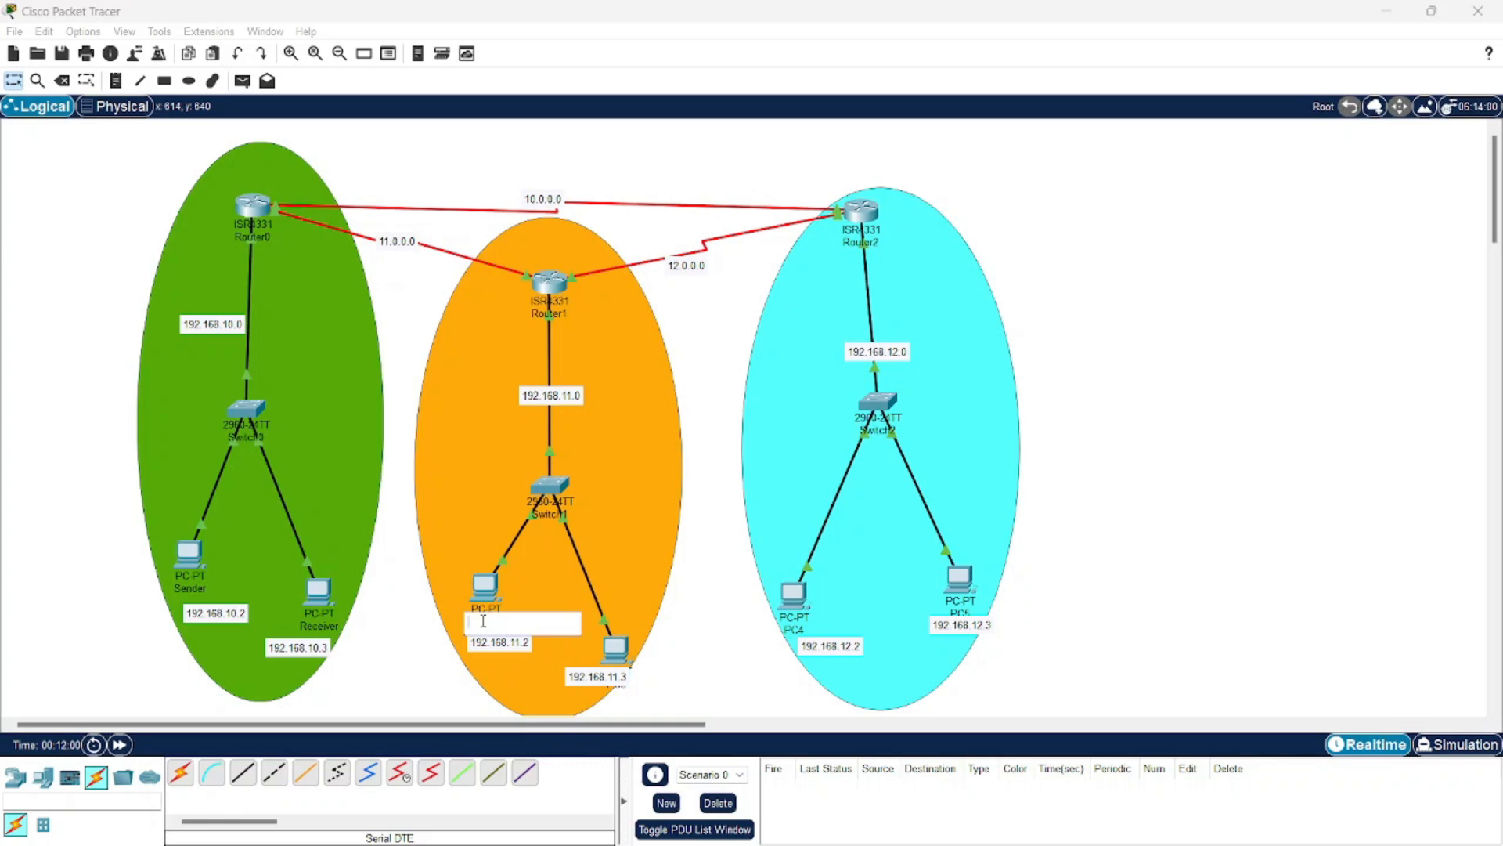
text(Sender)
click(613, 649)
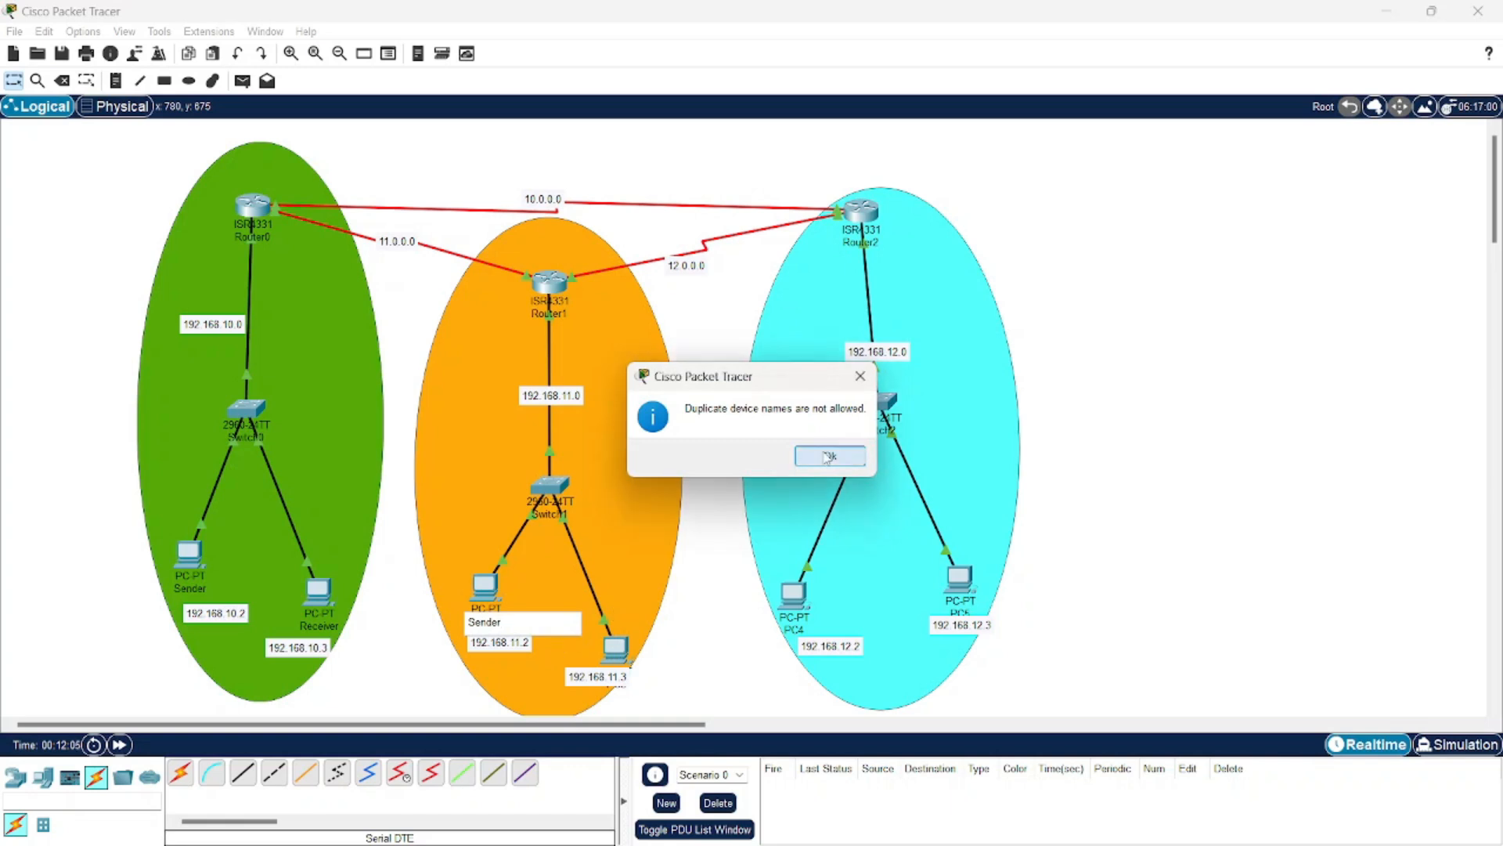
click(826, 457)
Step: Move PC3 and the orange ellipse upward so that PC3 sits above its 192.168.11.3 label
mouse_move(625, 620)
mouse_down()
mouse_move(620, 633)
mouse_move(632, 613)
mouse_move(671, 653)
mouse_move(619, 599)
mouse_up()
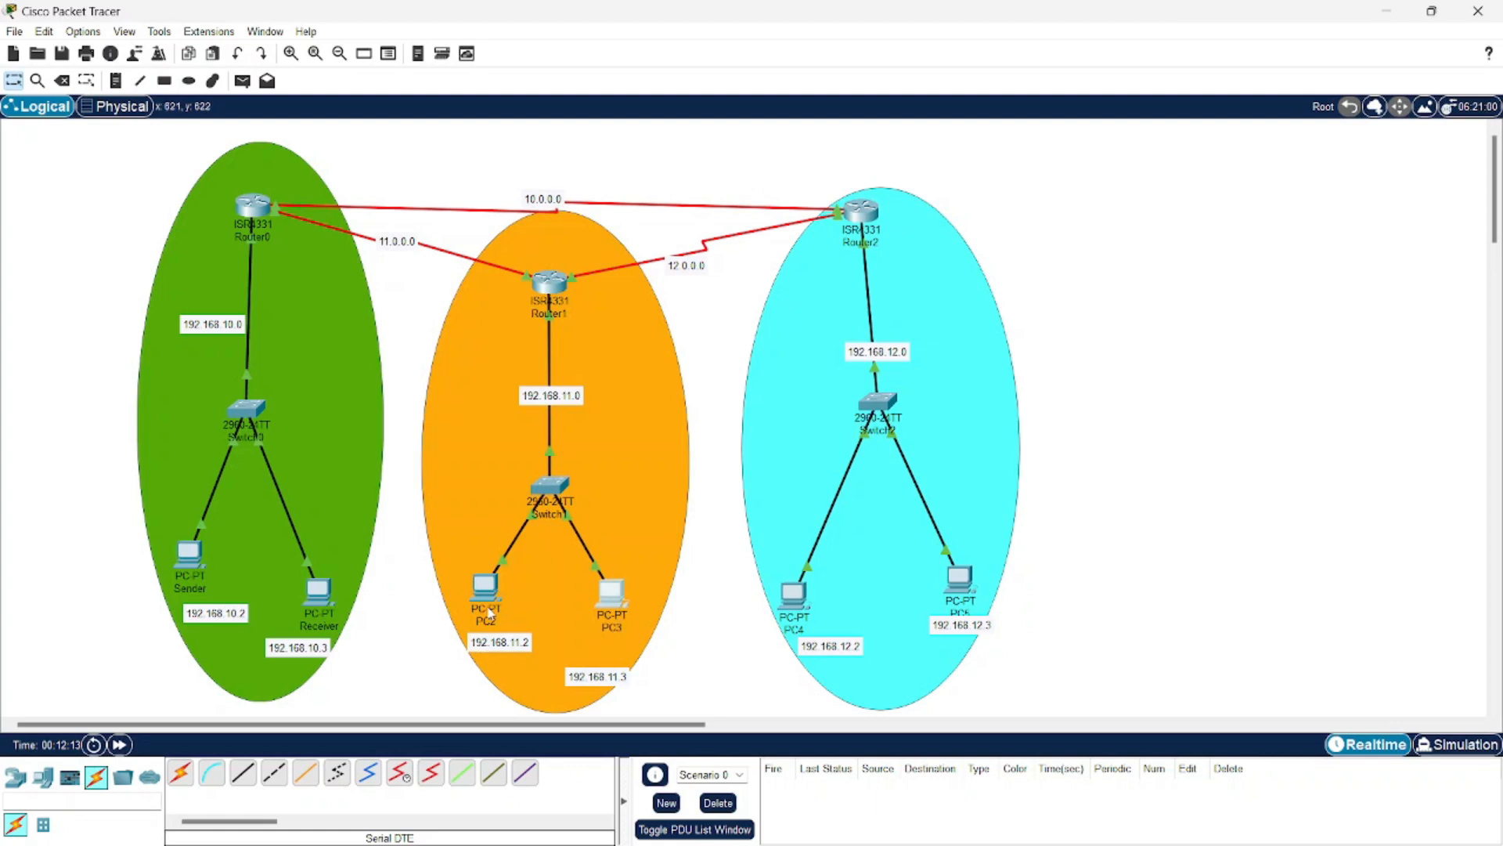
Step: Try once more to give PC2 the name Sender
click(489, 620)
key(BackSpace)
text(Sender)
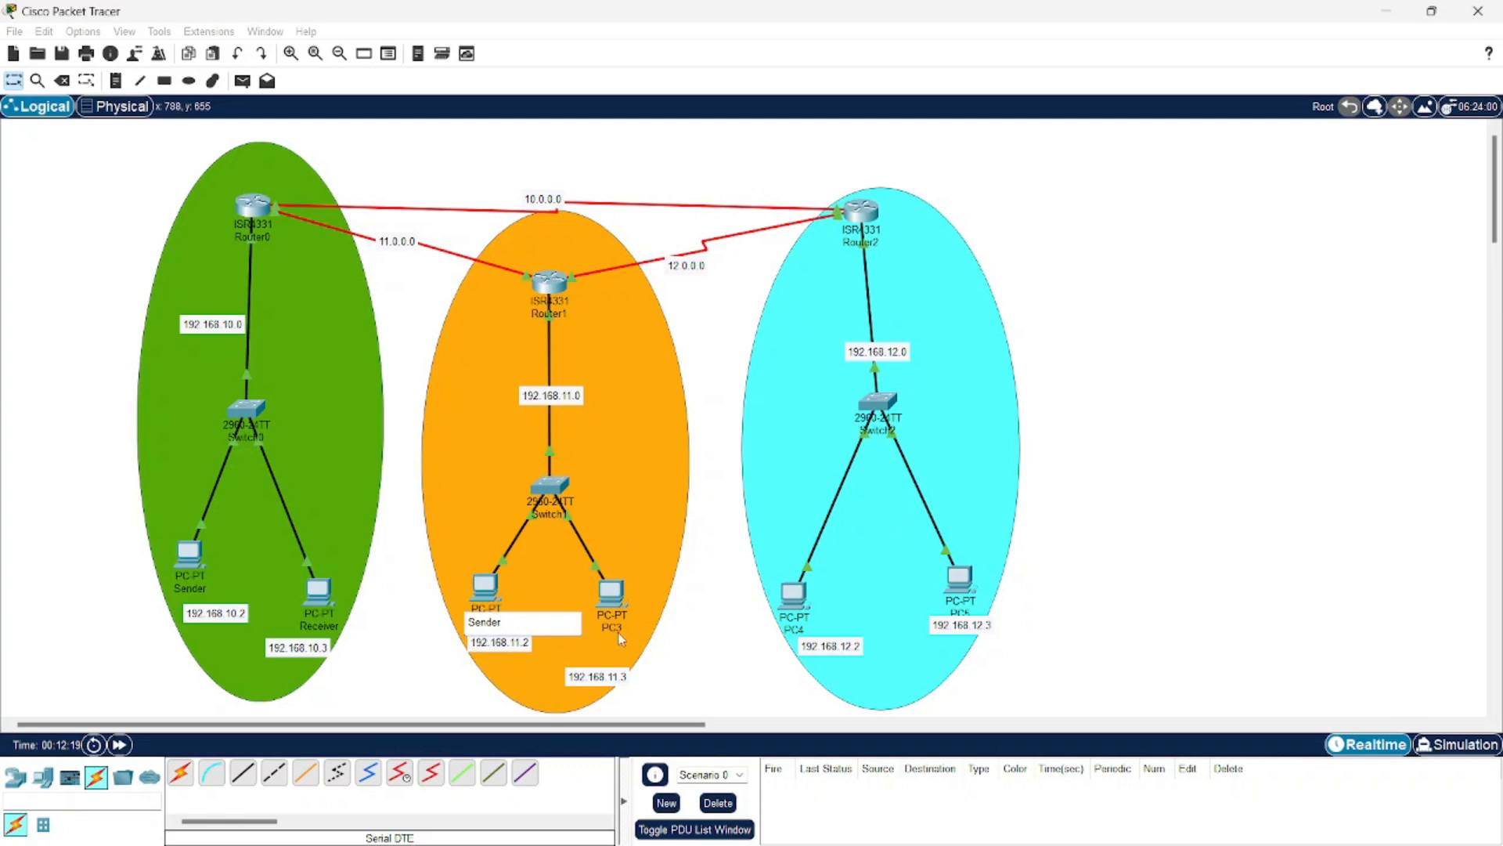
key(Return)
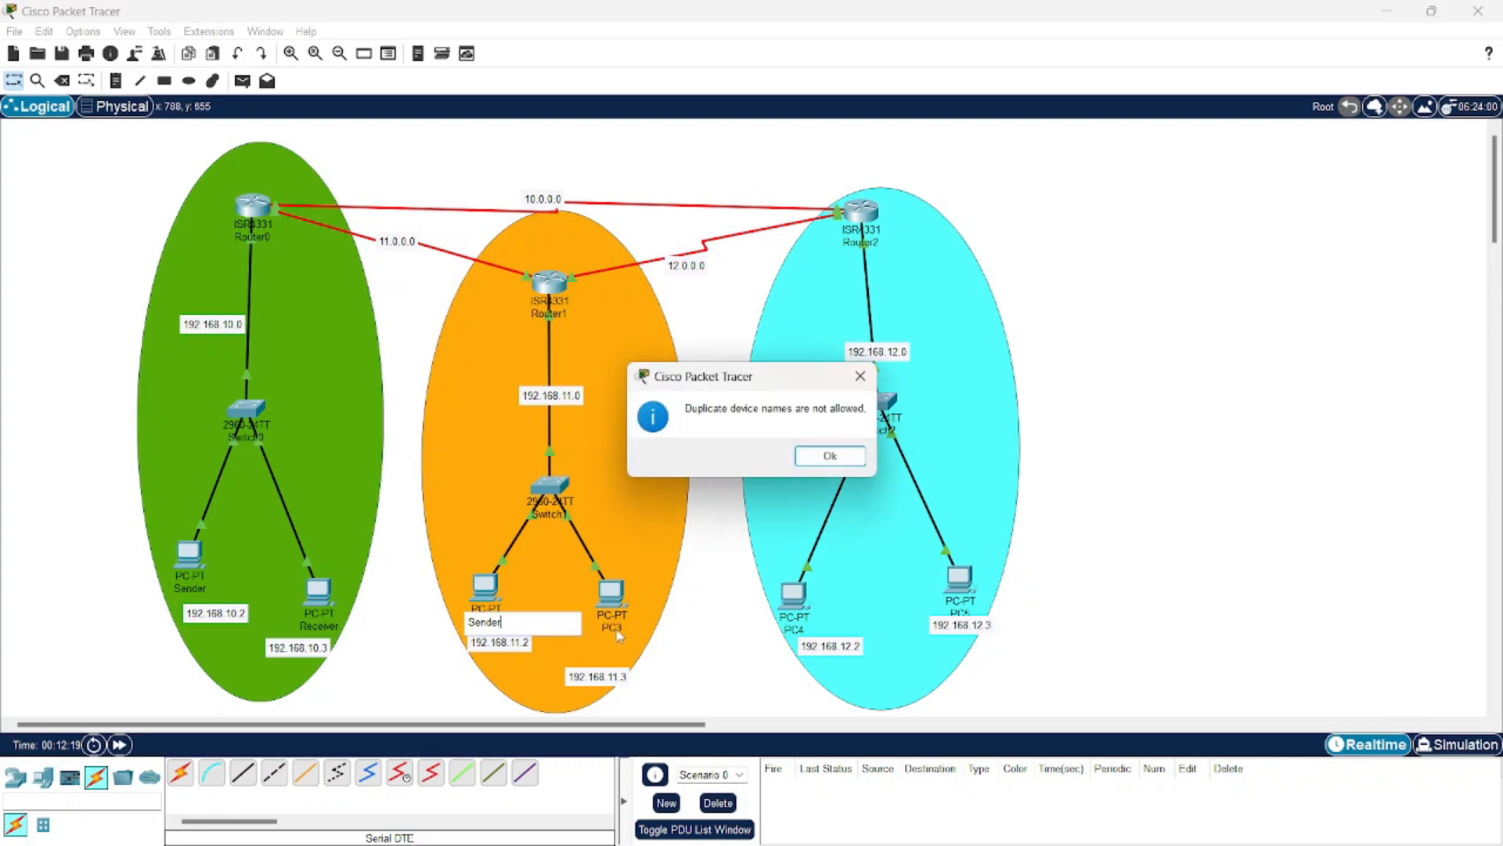
click(830, 456)
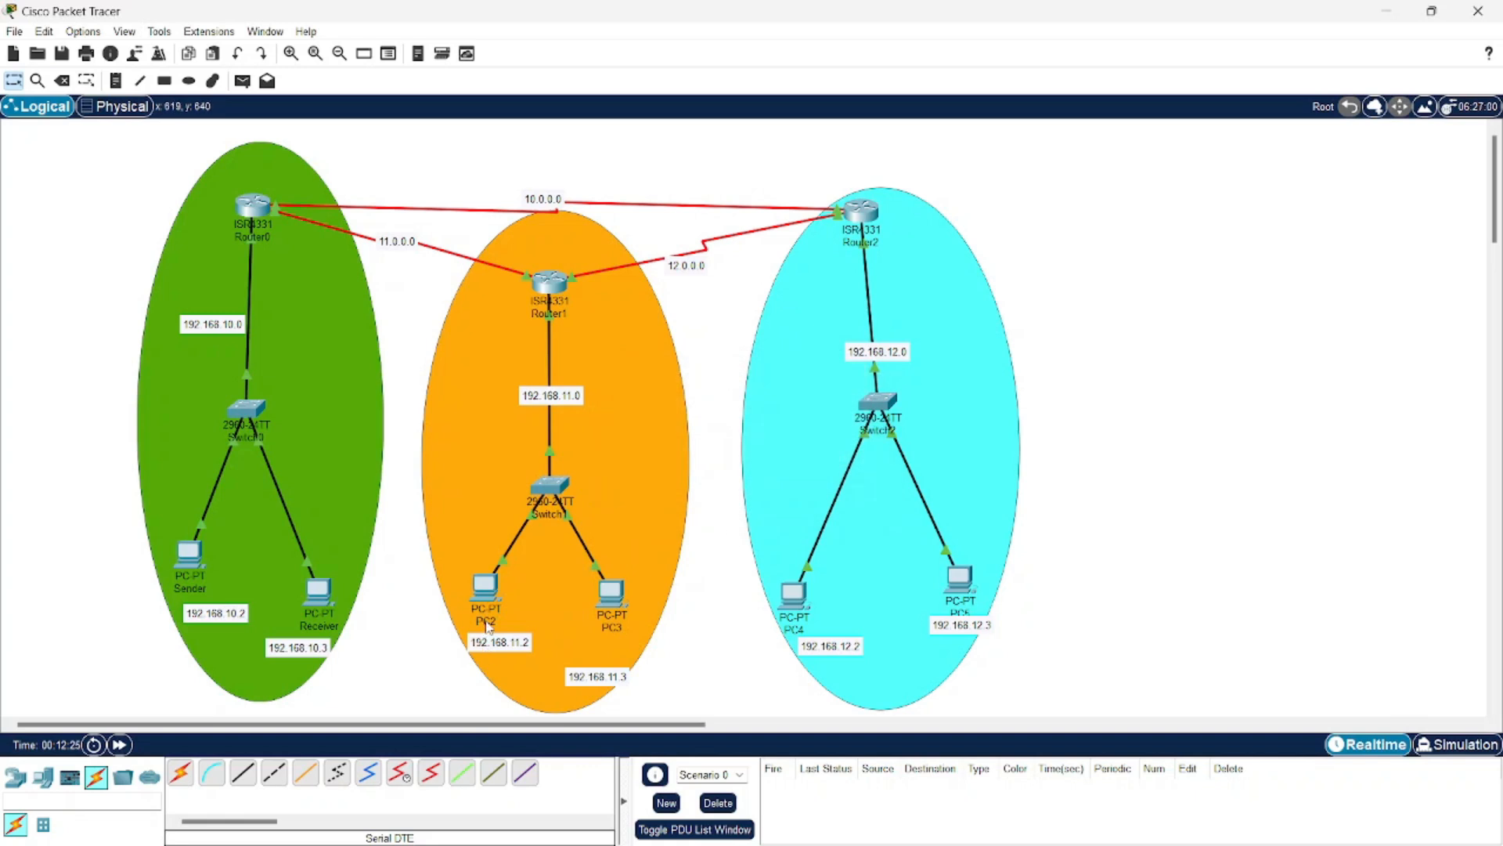
Step: Rename PC2 as Sender B and PC3 as Receiver B in the orange LAN
click(486, 622)
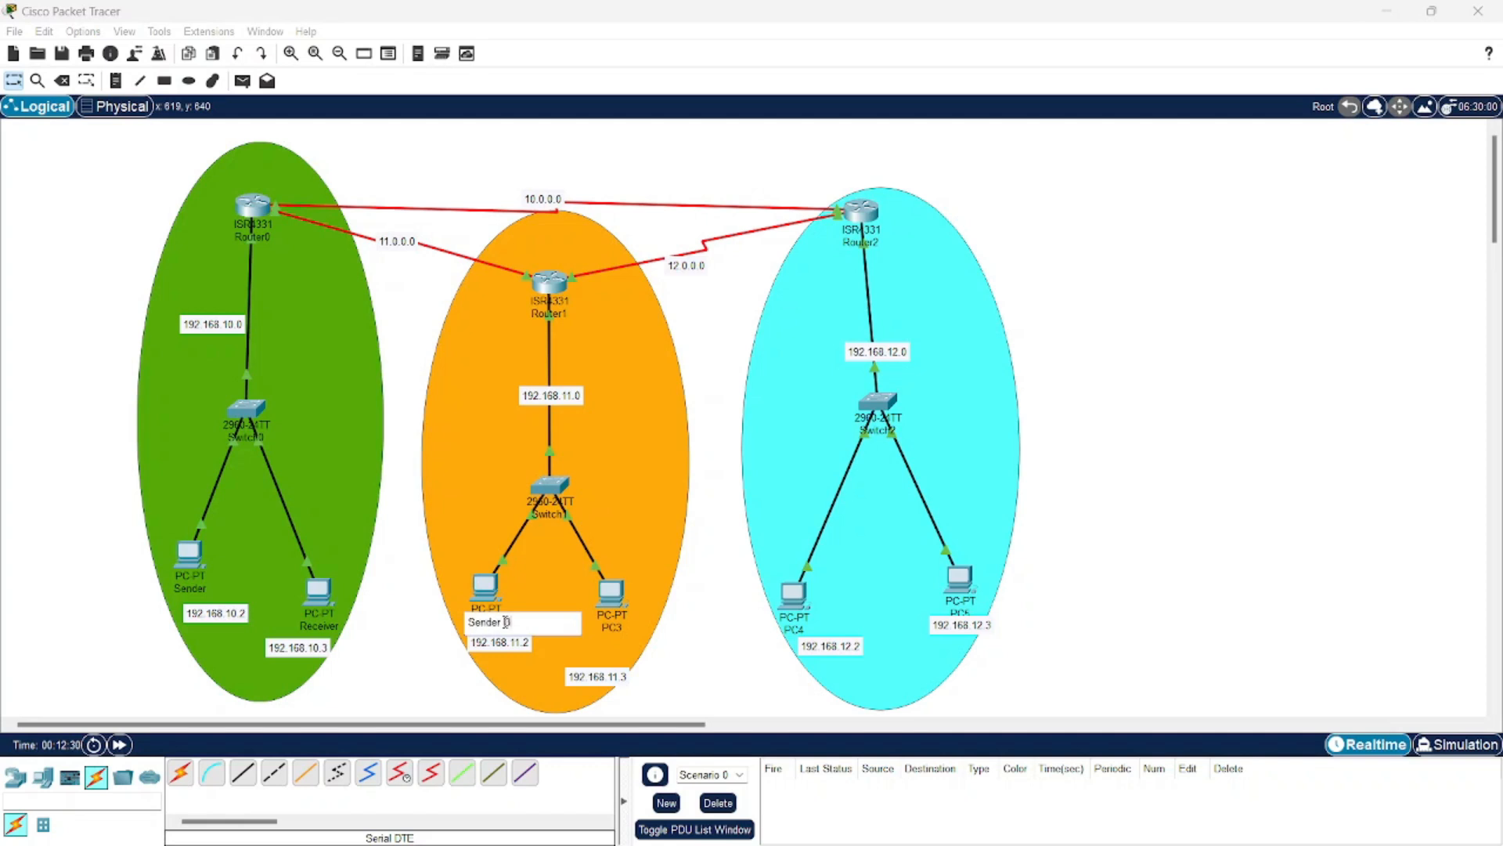
text(Sender B)
click(624, 625)
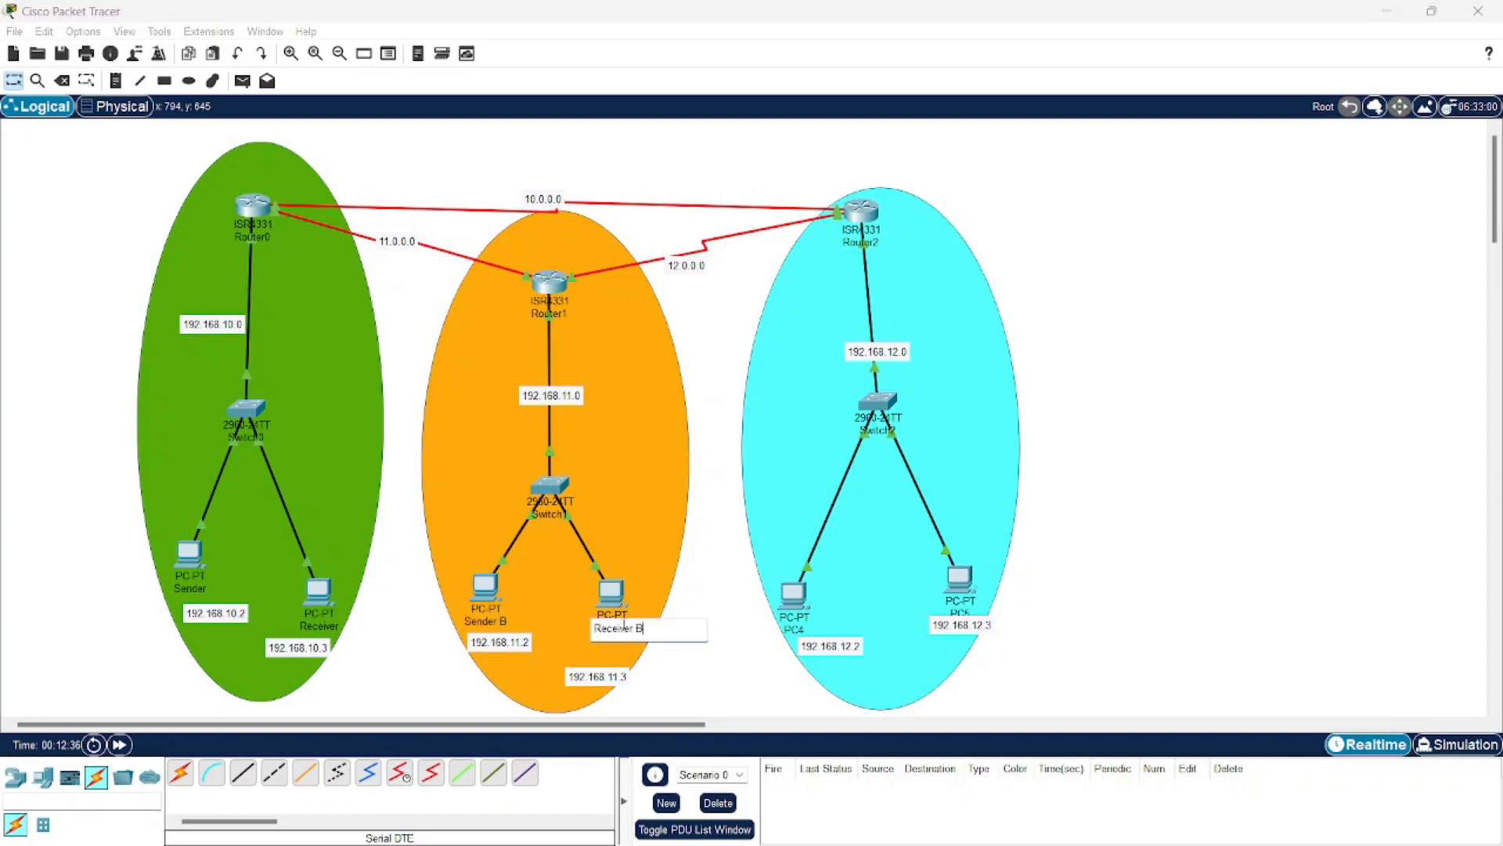
Step: Rename PC4 as Sender C and PC5 as Receiver C in the cyan LAN
click(795, 628)
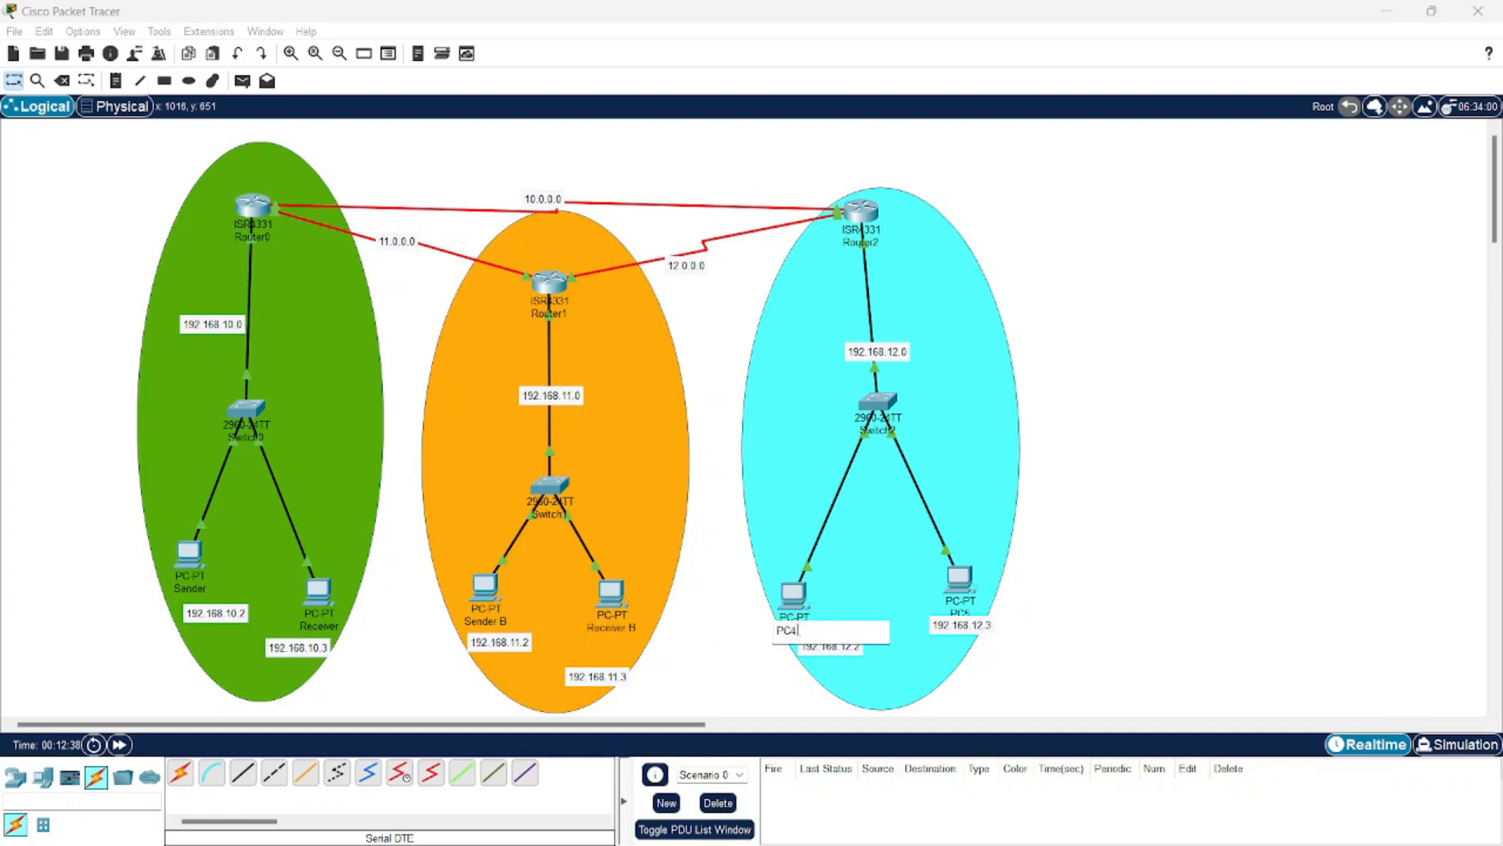
key(BackSpace)
key(BackSpace)
key(BackSpace)
text(Sender C)
click(952, 612)
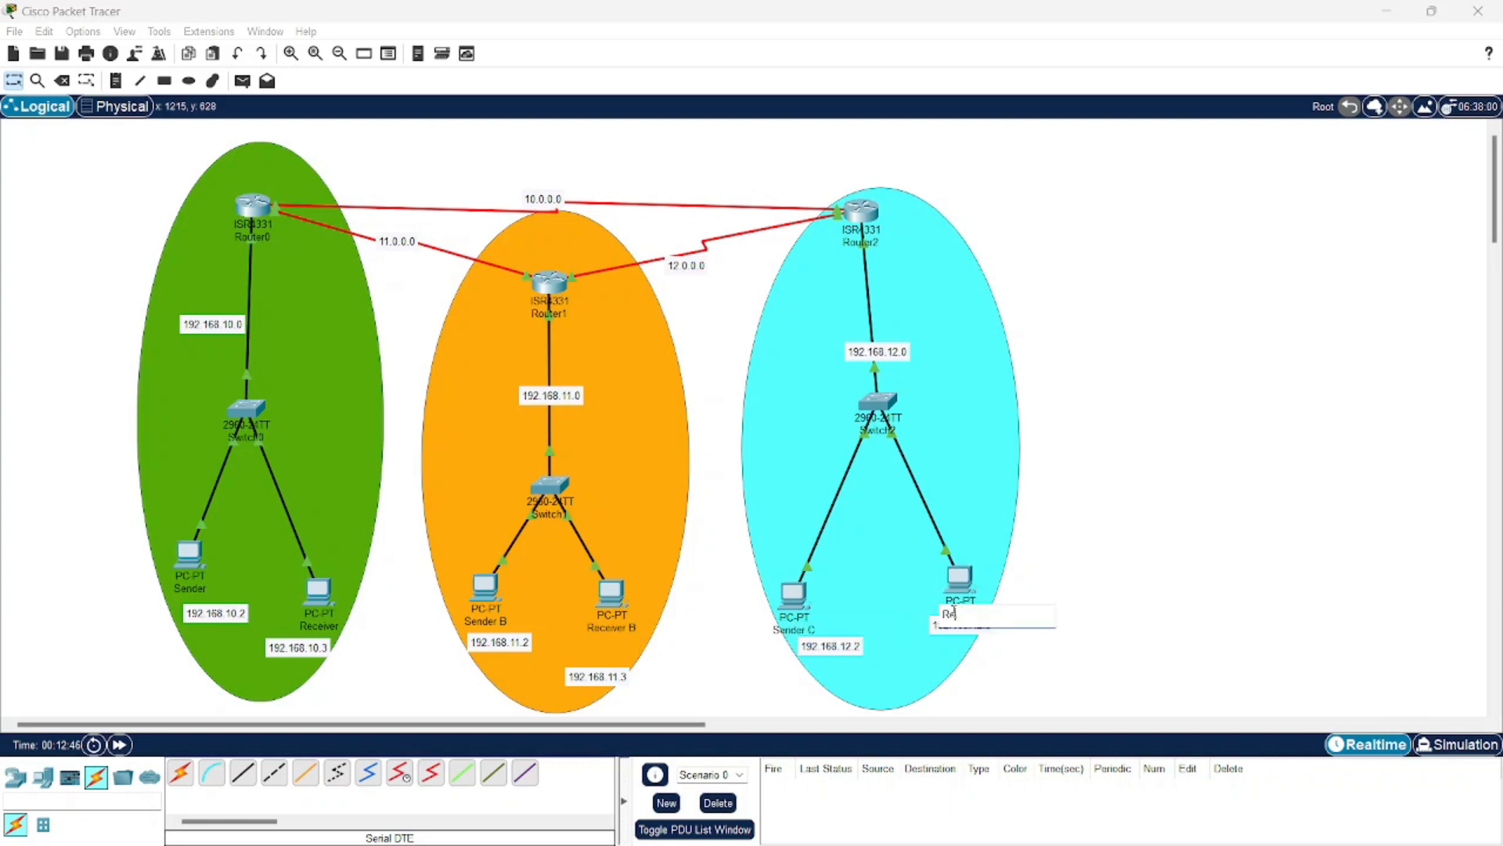
text(Receiver C)
Step: Rename the green LAN's Receiver PC as Receiver A and its Sender PC as Sender A
click(336, 628)
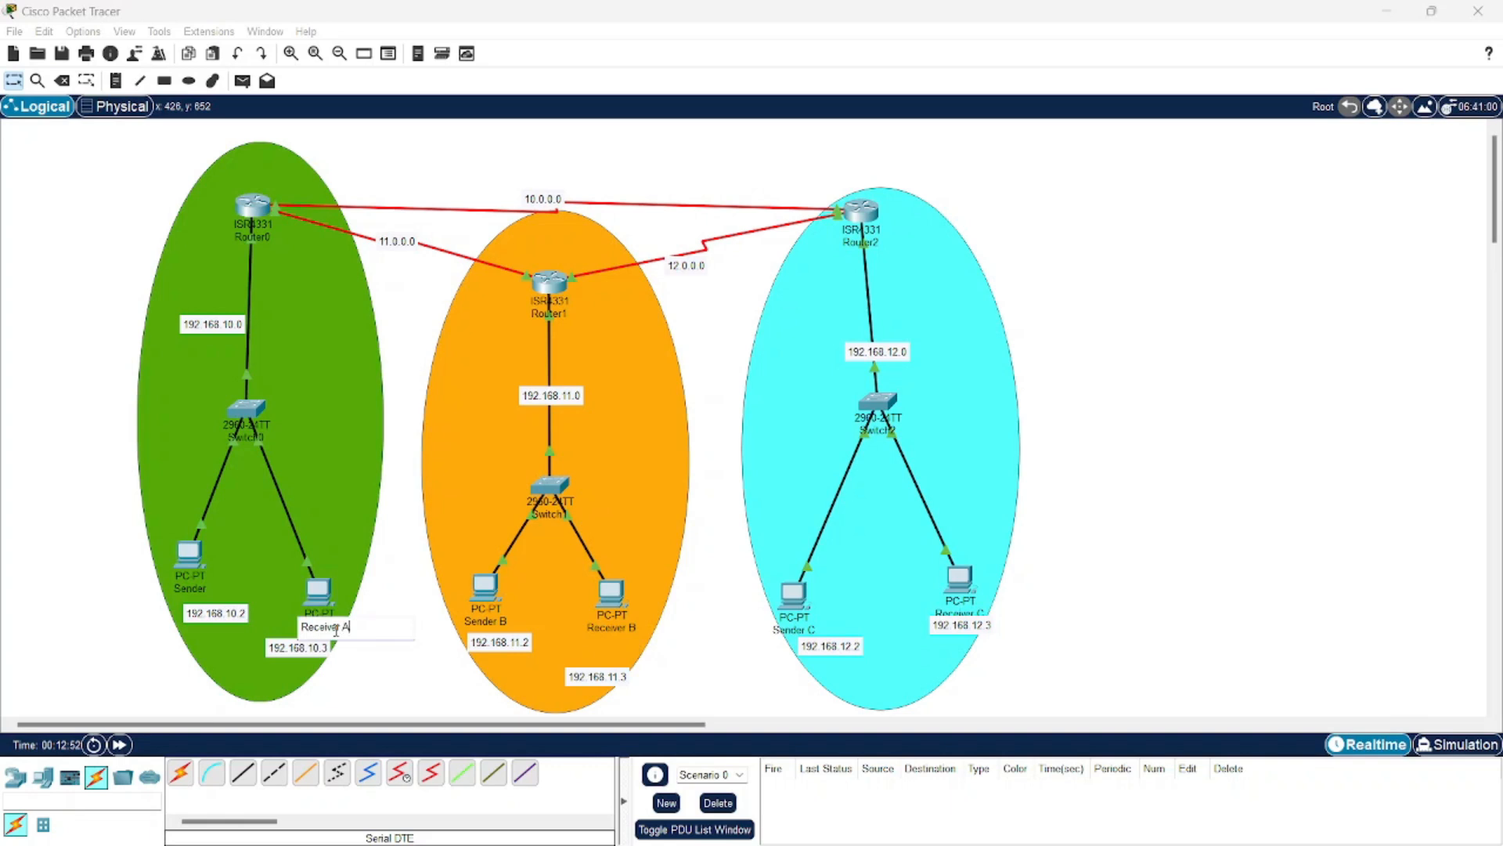
click(193, 587)
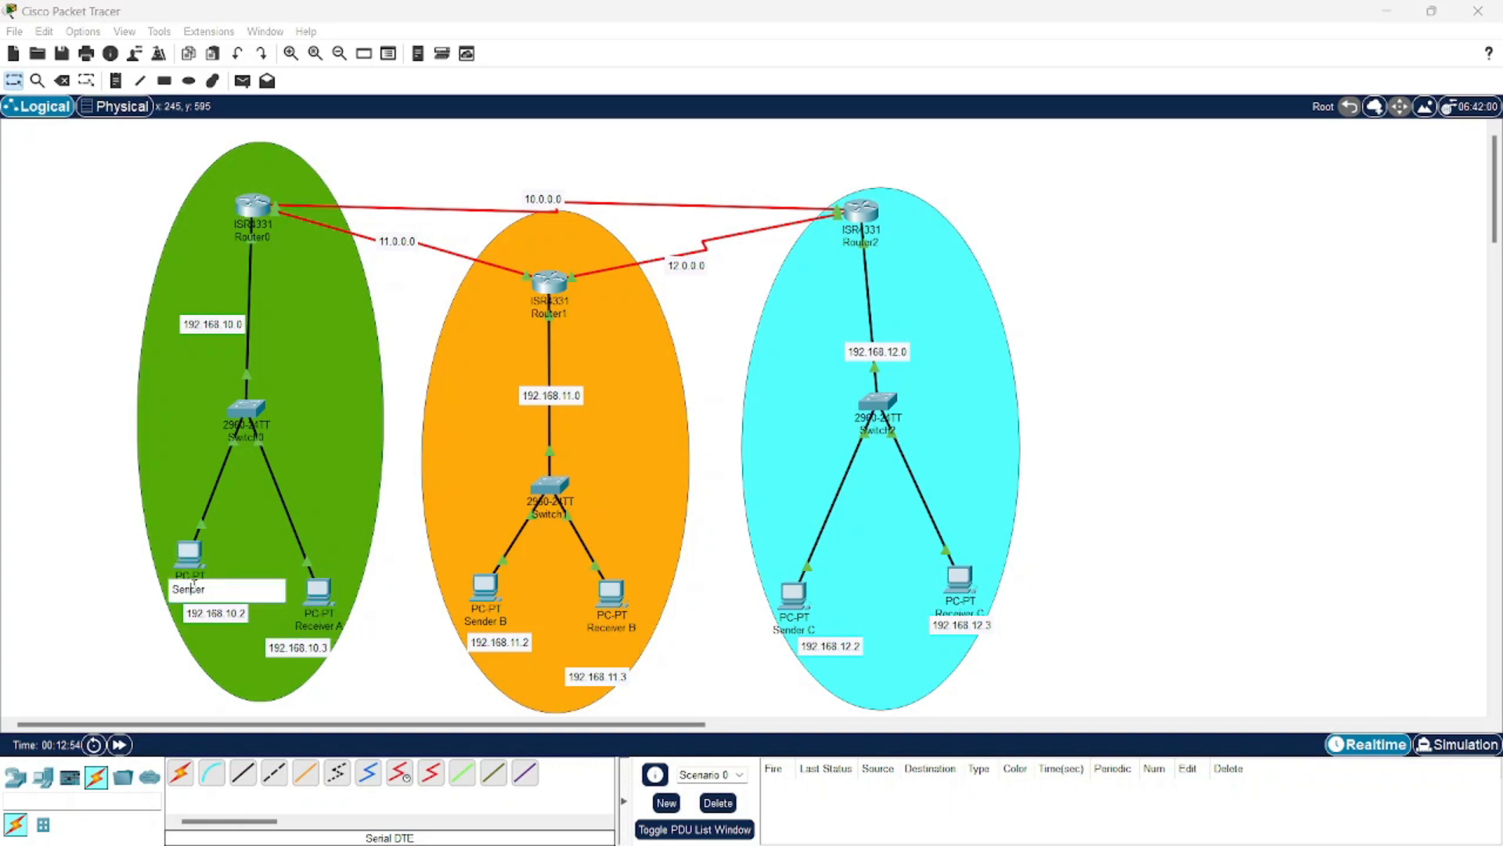
text(A)
click(70, 496)
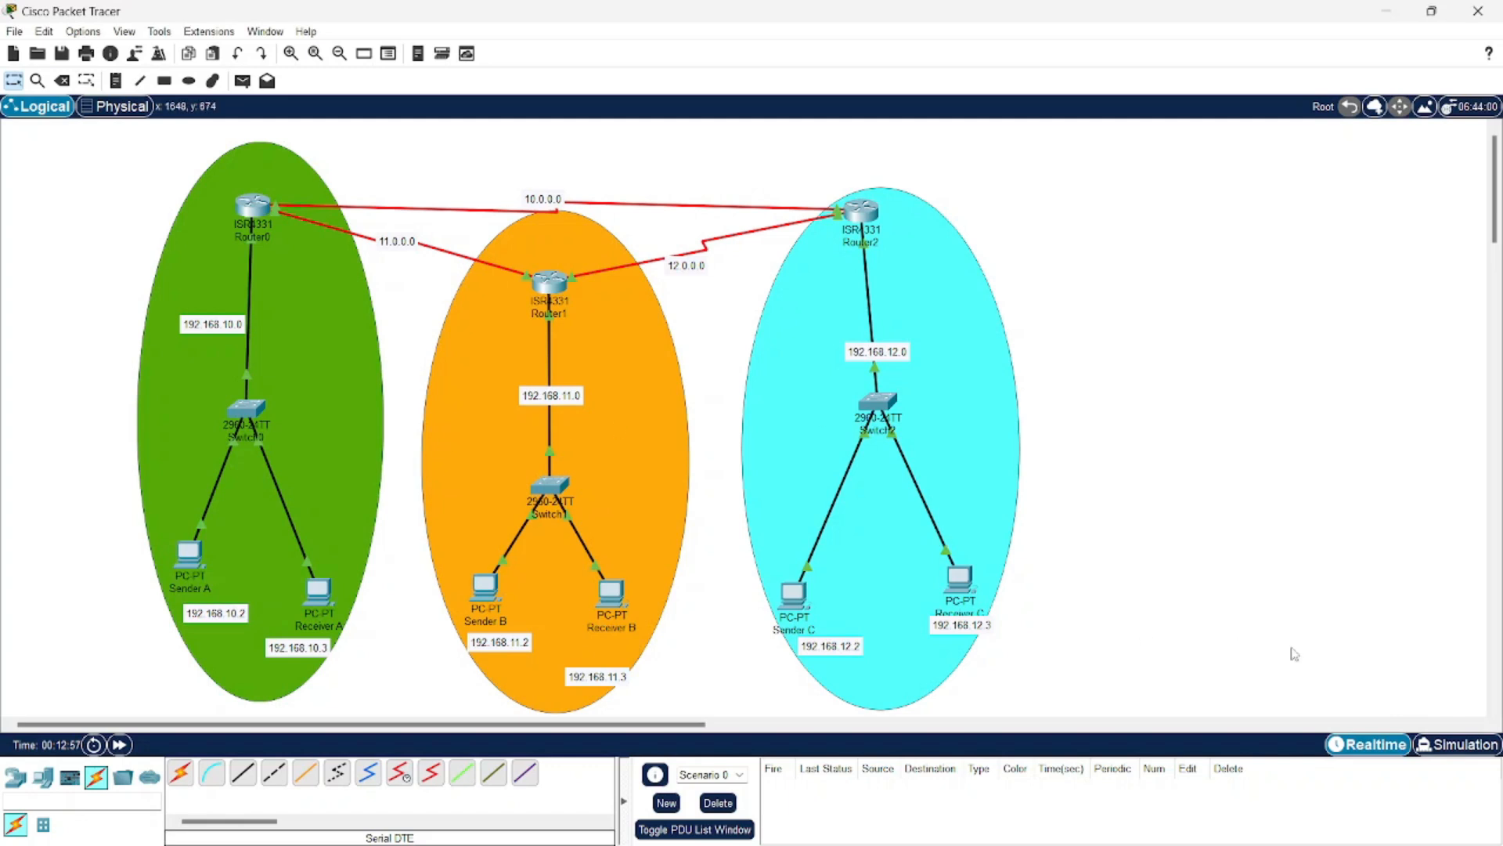
Step: Add a simple PDU from Sender C to Receiver B in Simulation mode, and return to Realtime mode
click(1484, 748)
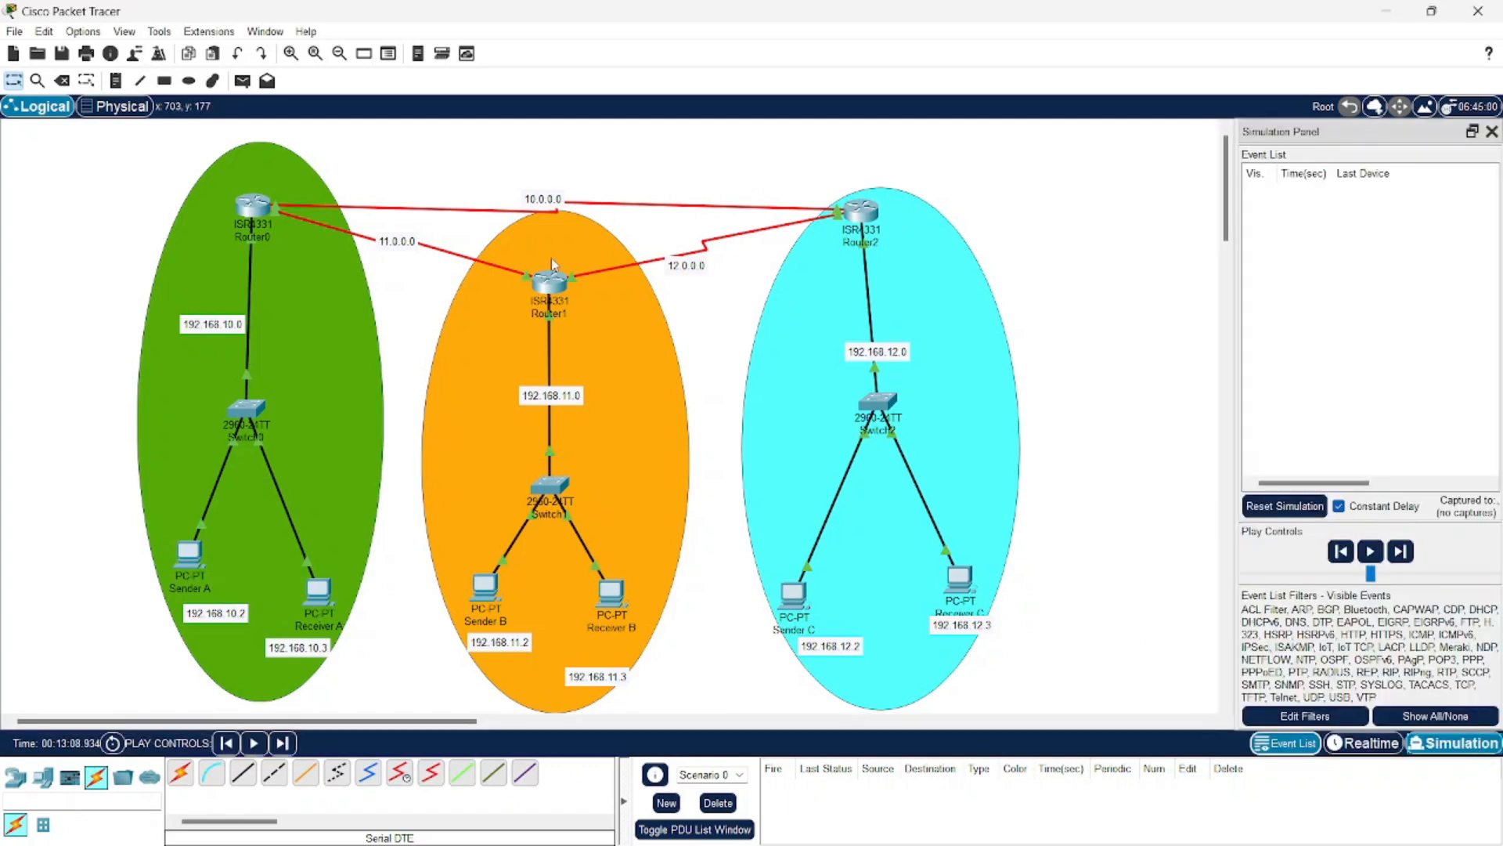
click(243, 81)
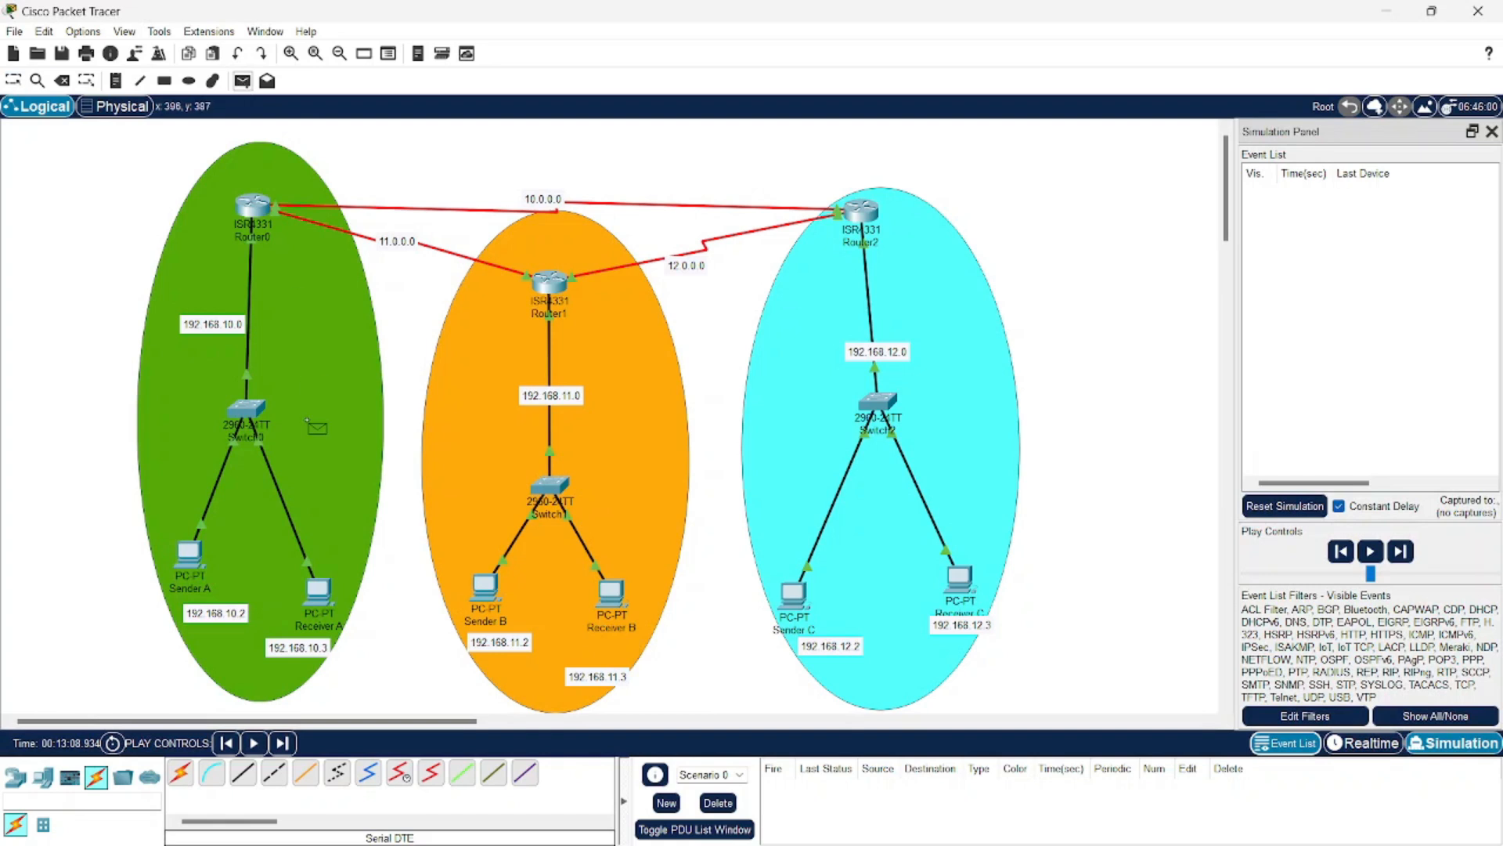
click(793, 595)
click(612, 593)
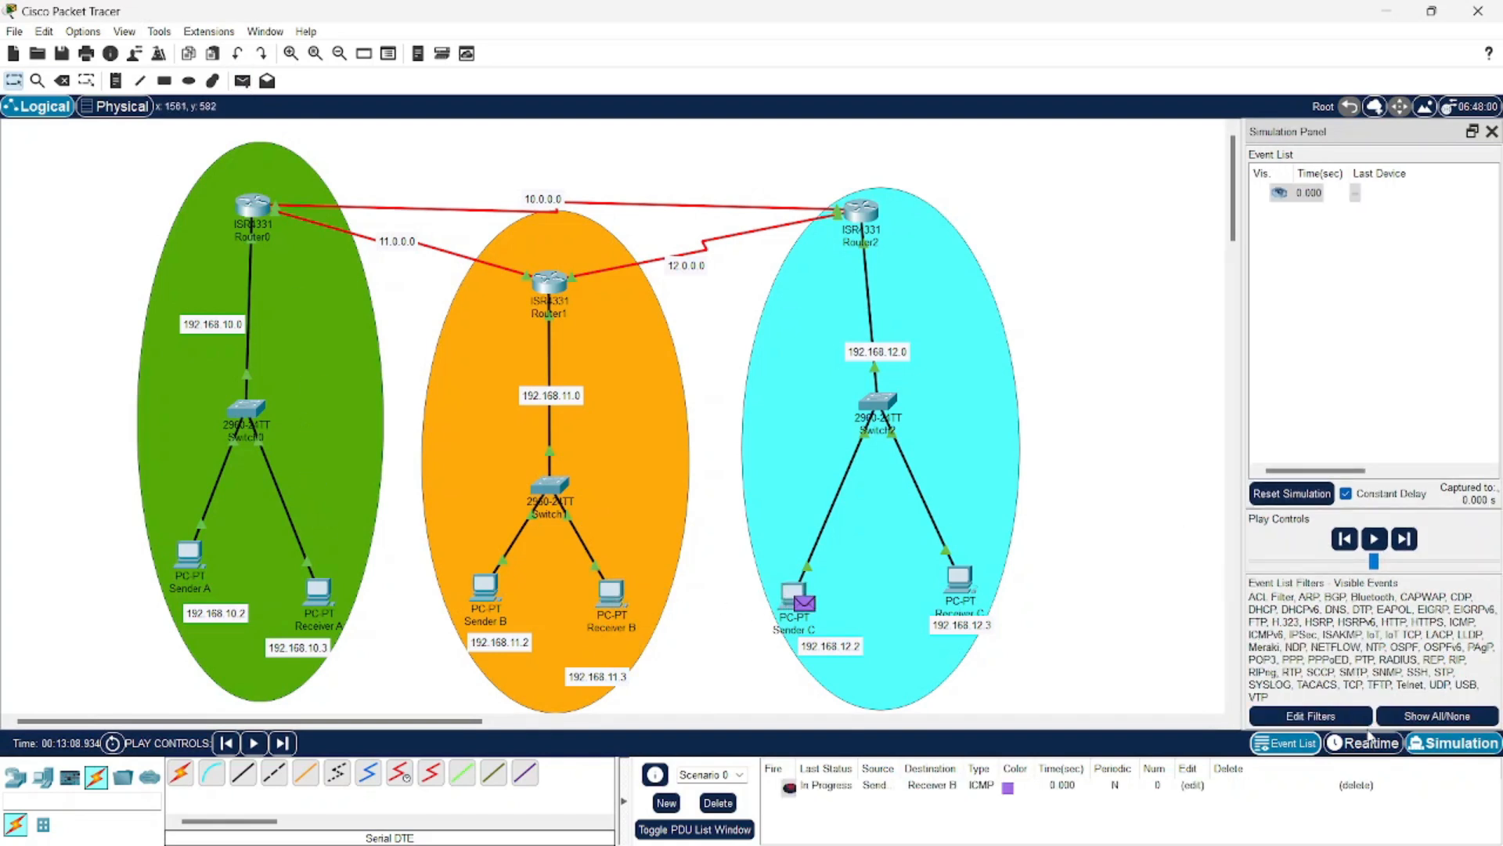
click(1366, 744)
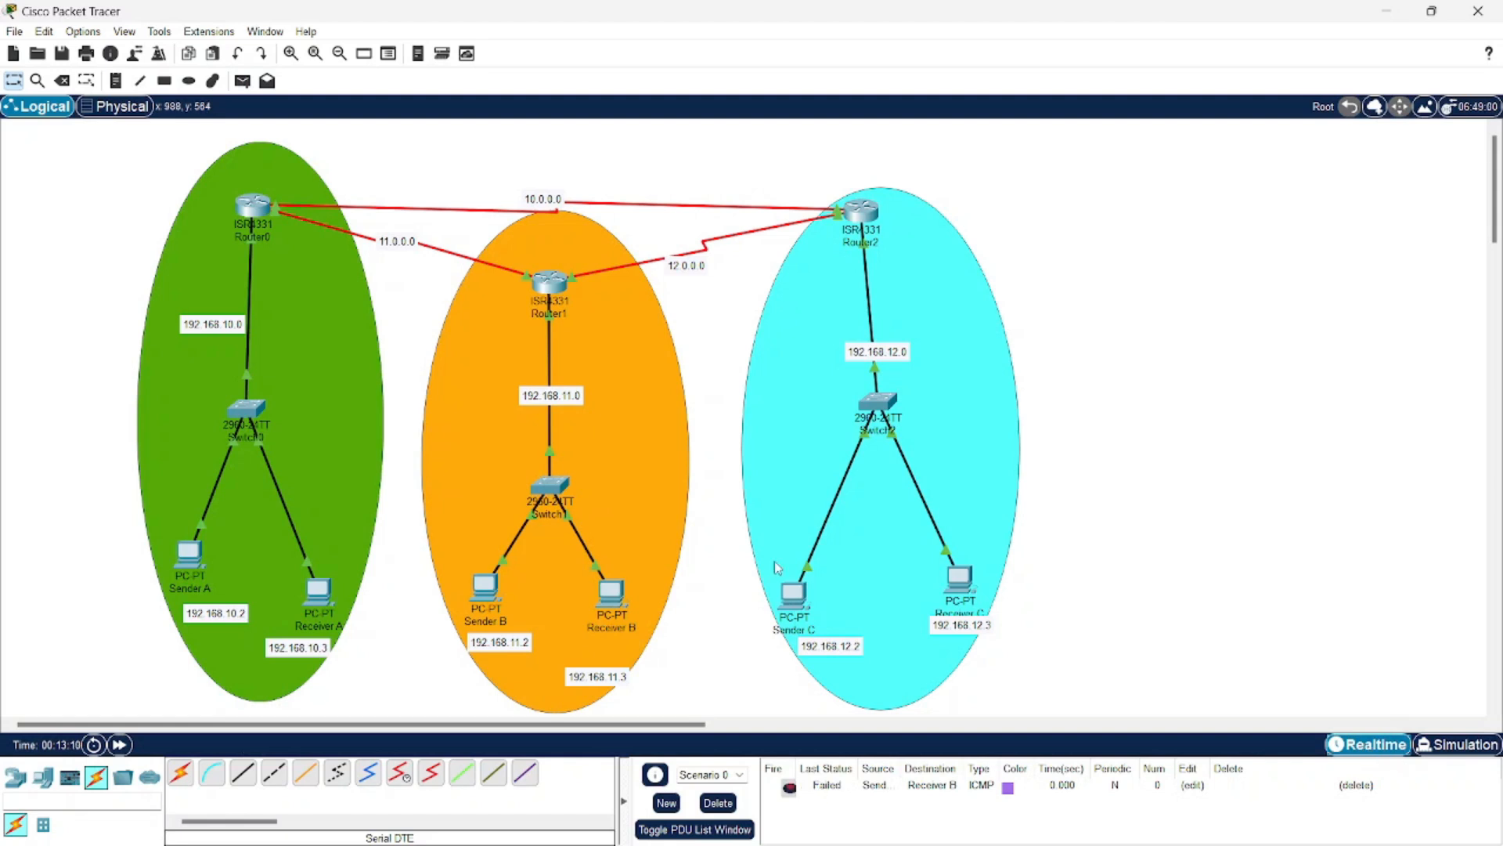
Step: Send another simple PDU from Sender C to Receiver B in Realtime mode, and clear both PDUs from the list
click(243, 81)
click(793, 595)
click(612, 591)
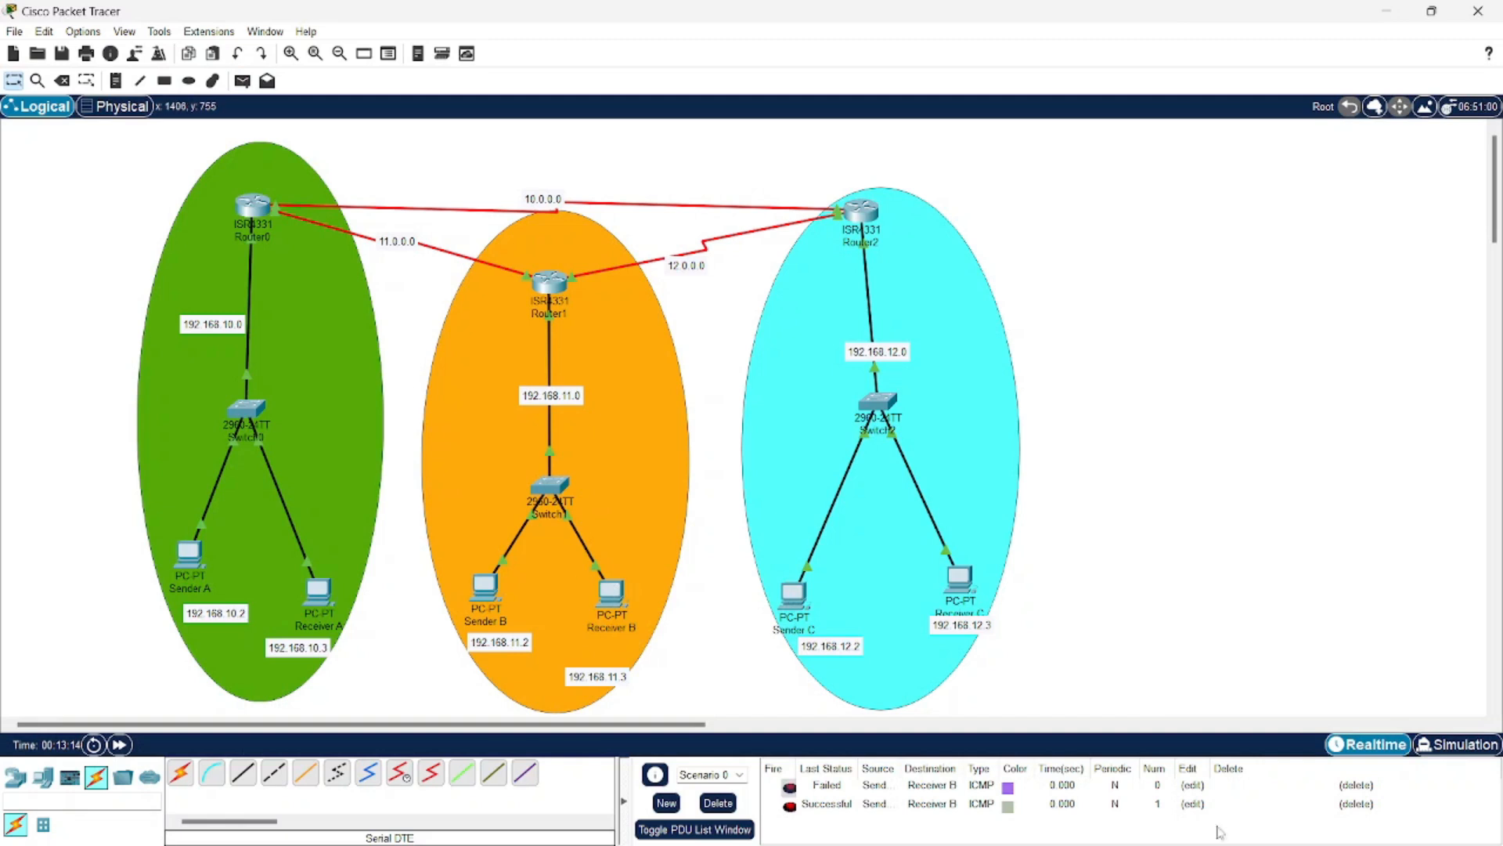
click(1356, 784)
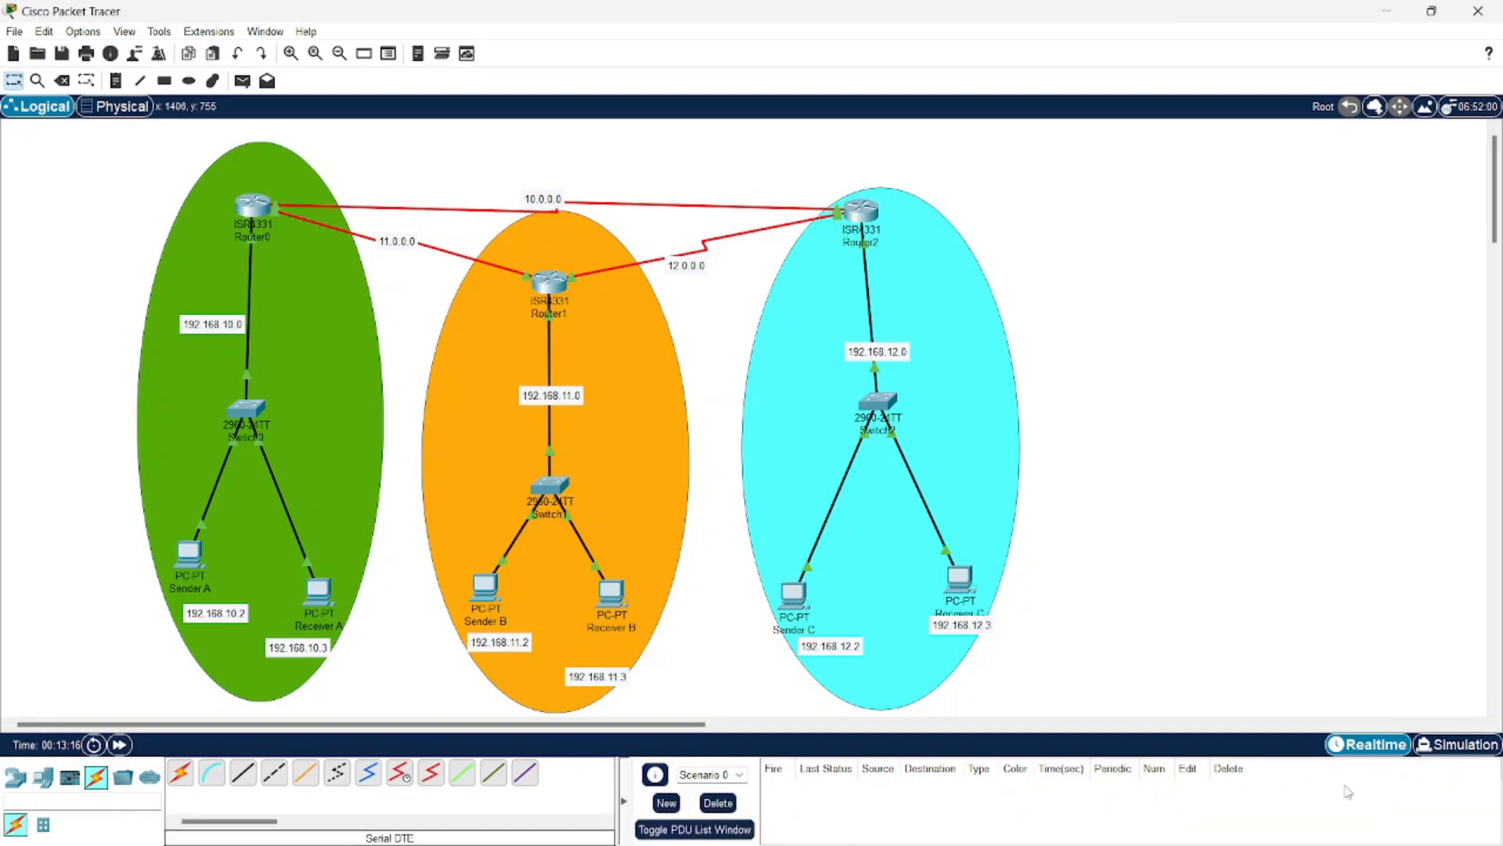
Step: In Simulation mode, queue simple PDUs from Sender A to Receiver B and from Sender A to Receiver C
click(1458, 744)
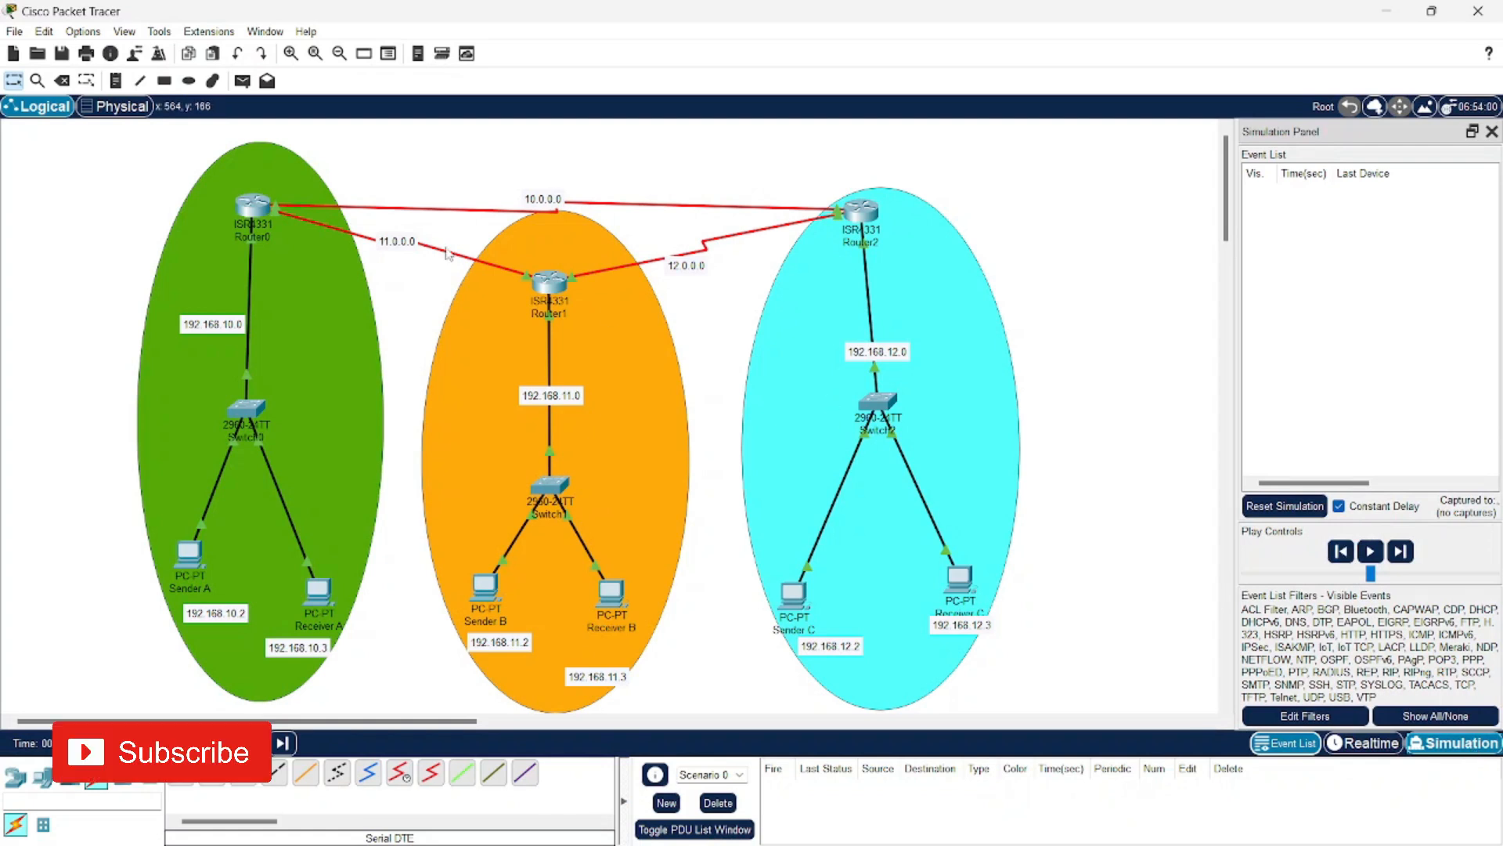
click(242, 80)
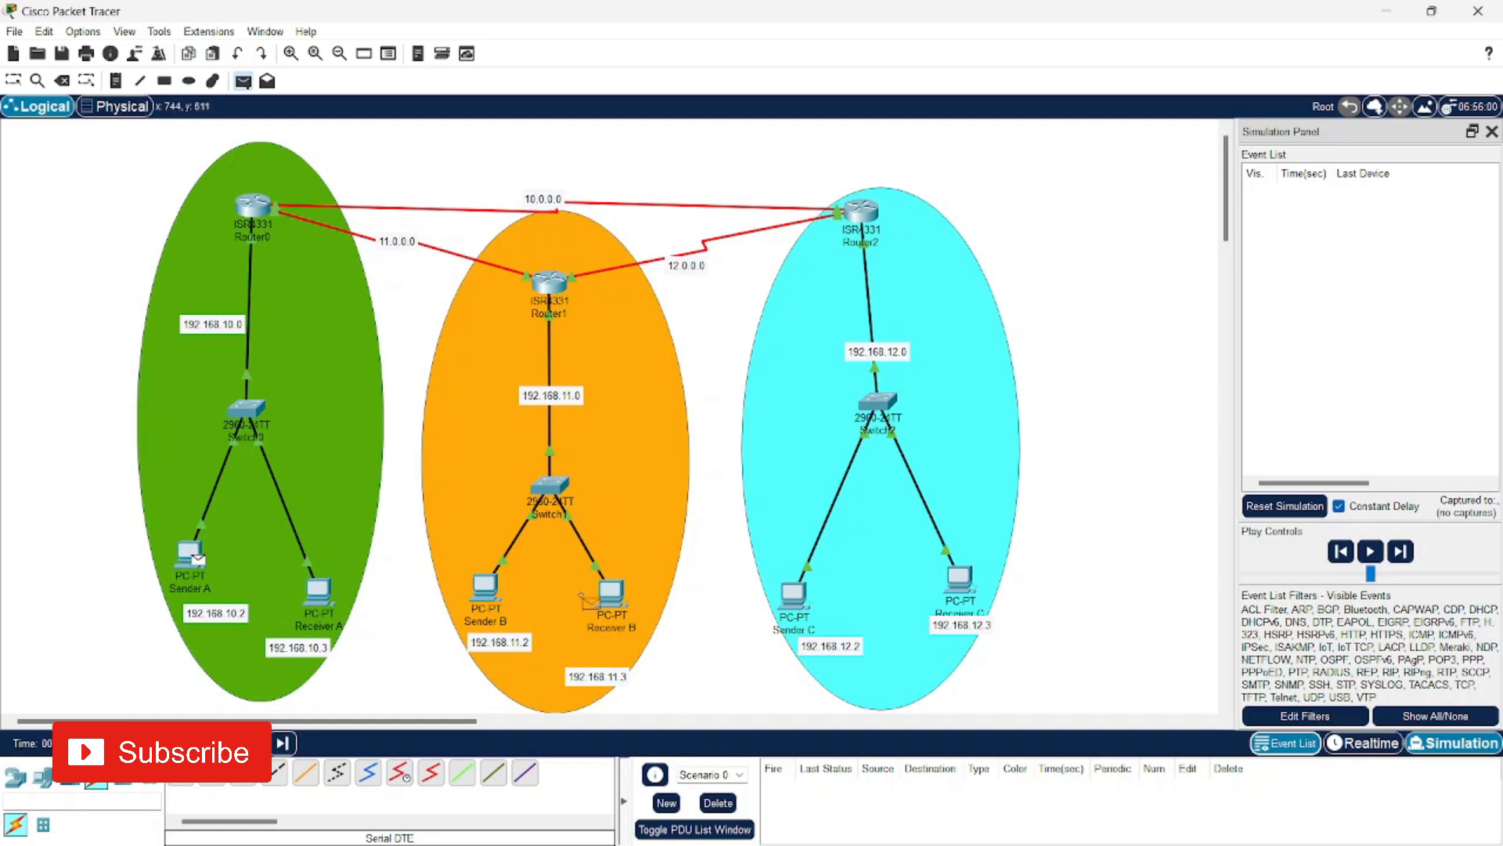
click(610, 592)
click(242, 81)
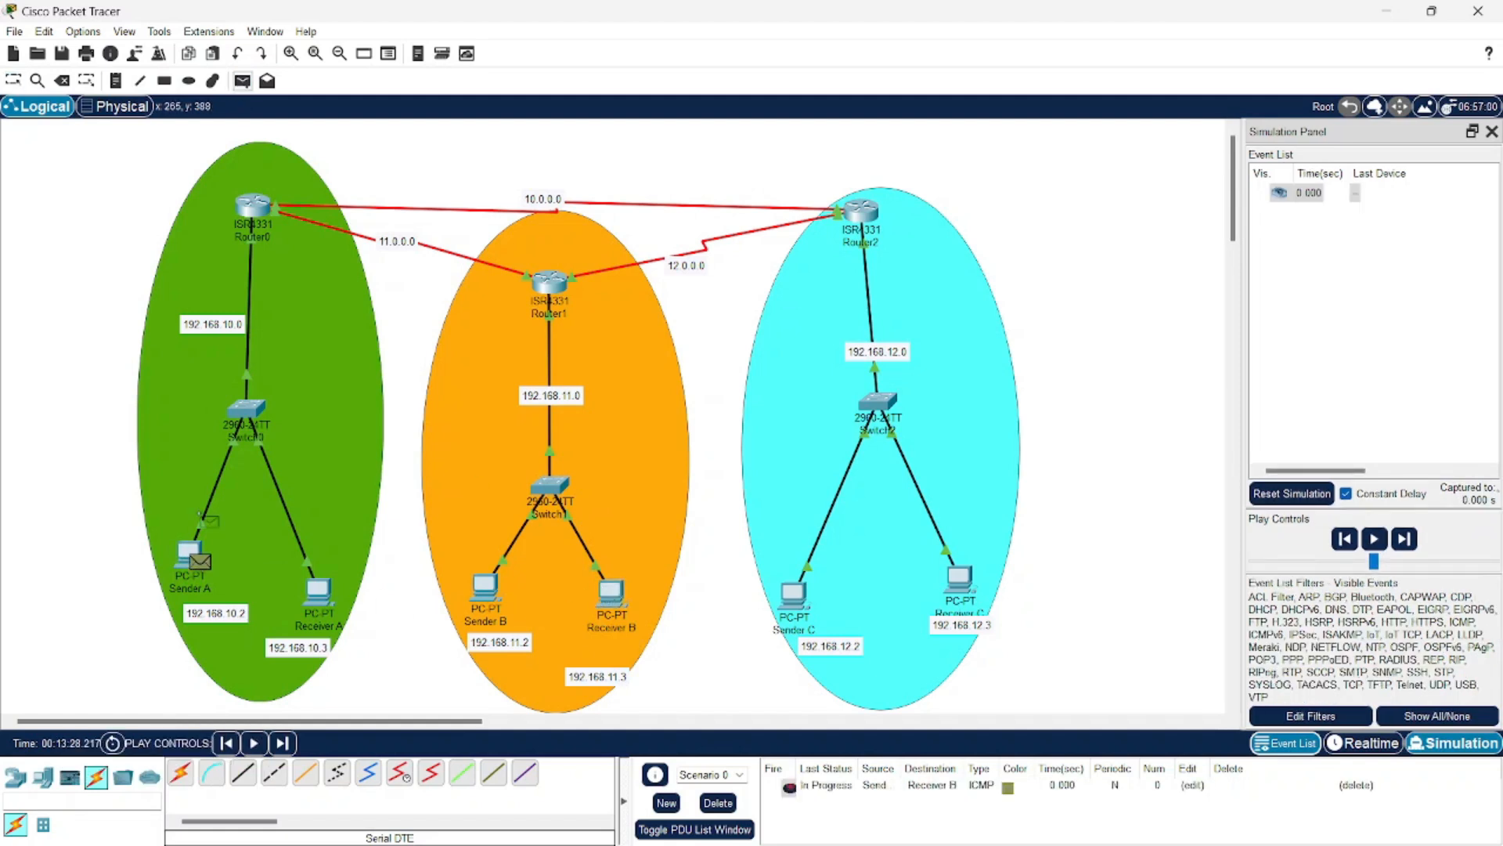
click(960, 580)
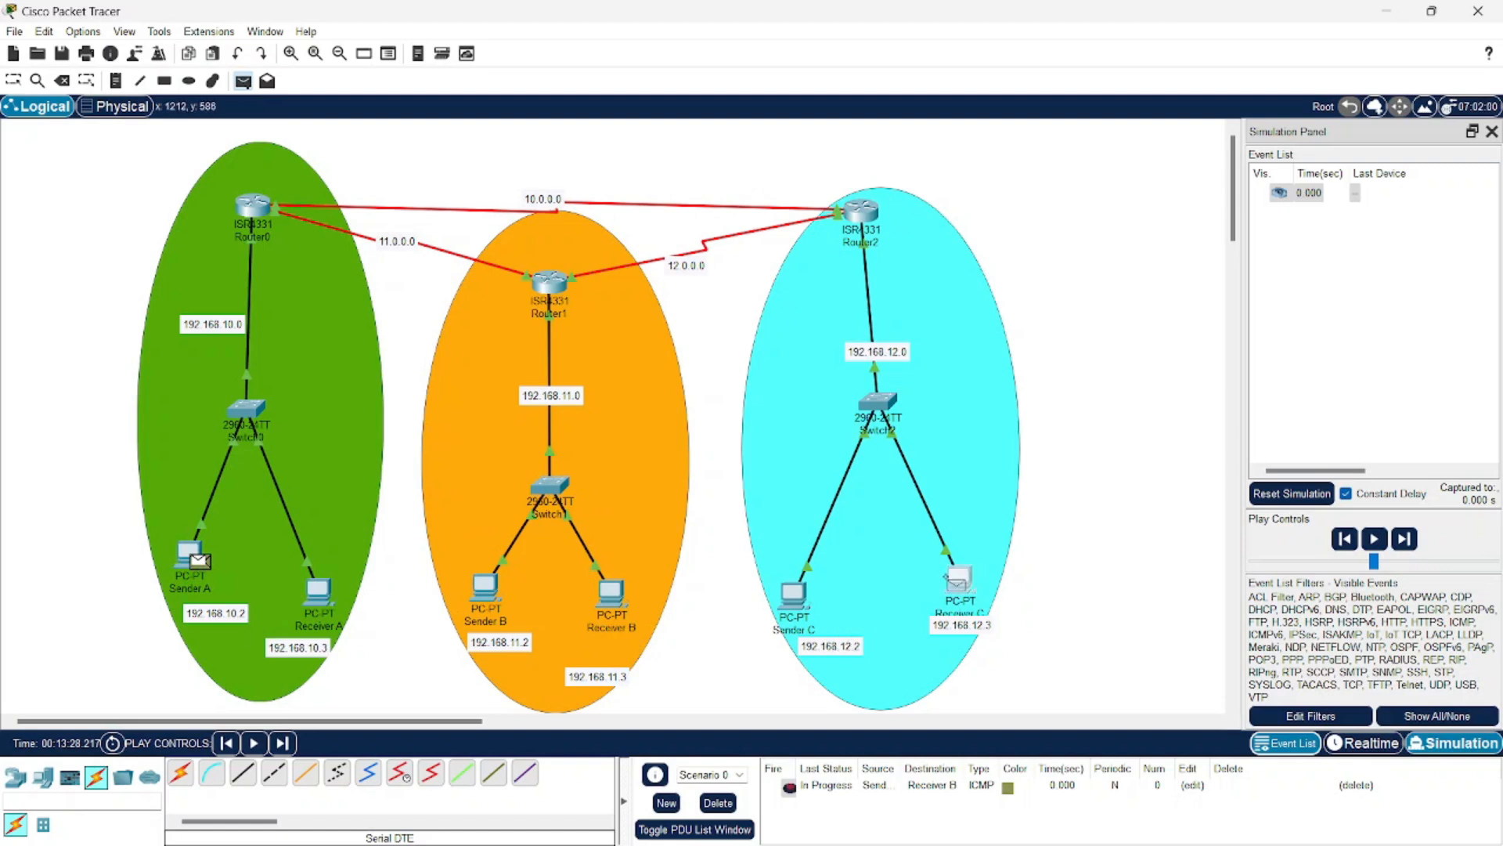
click(961, 577)
Step: Queue a simple PDU from Sender B to Receiver A and one from Receiver C to itself
click(242, 81)
click(485, 589)
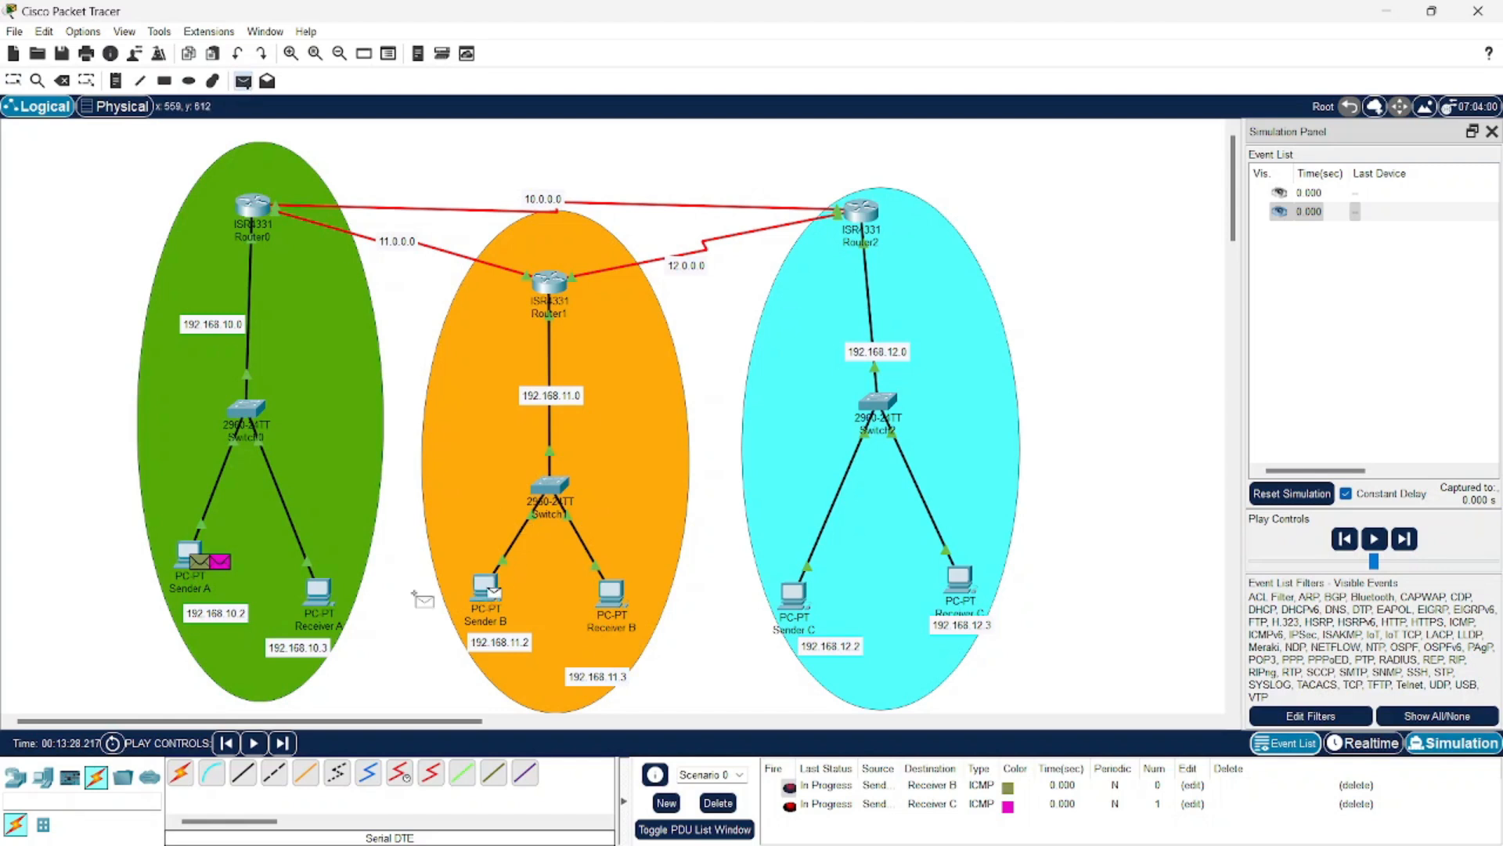
click(318, 592)
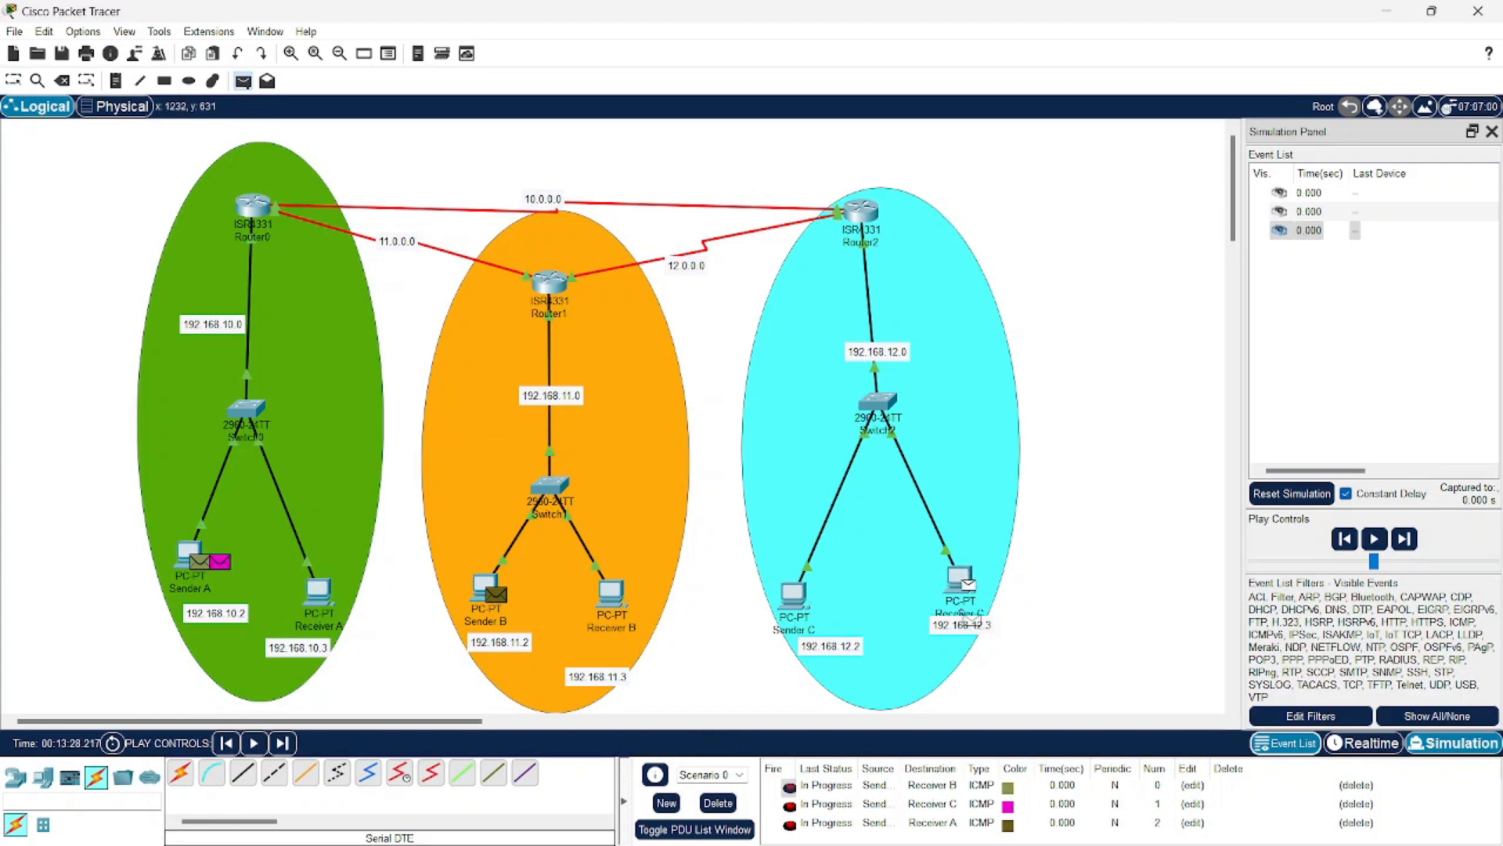
click(961, 583)
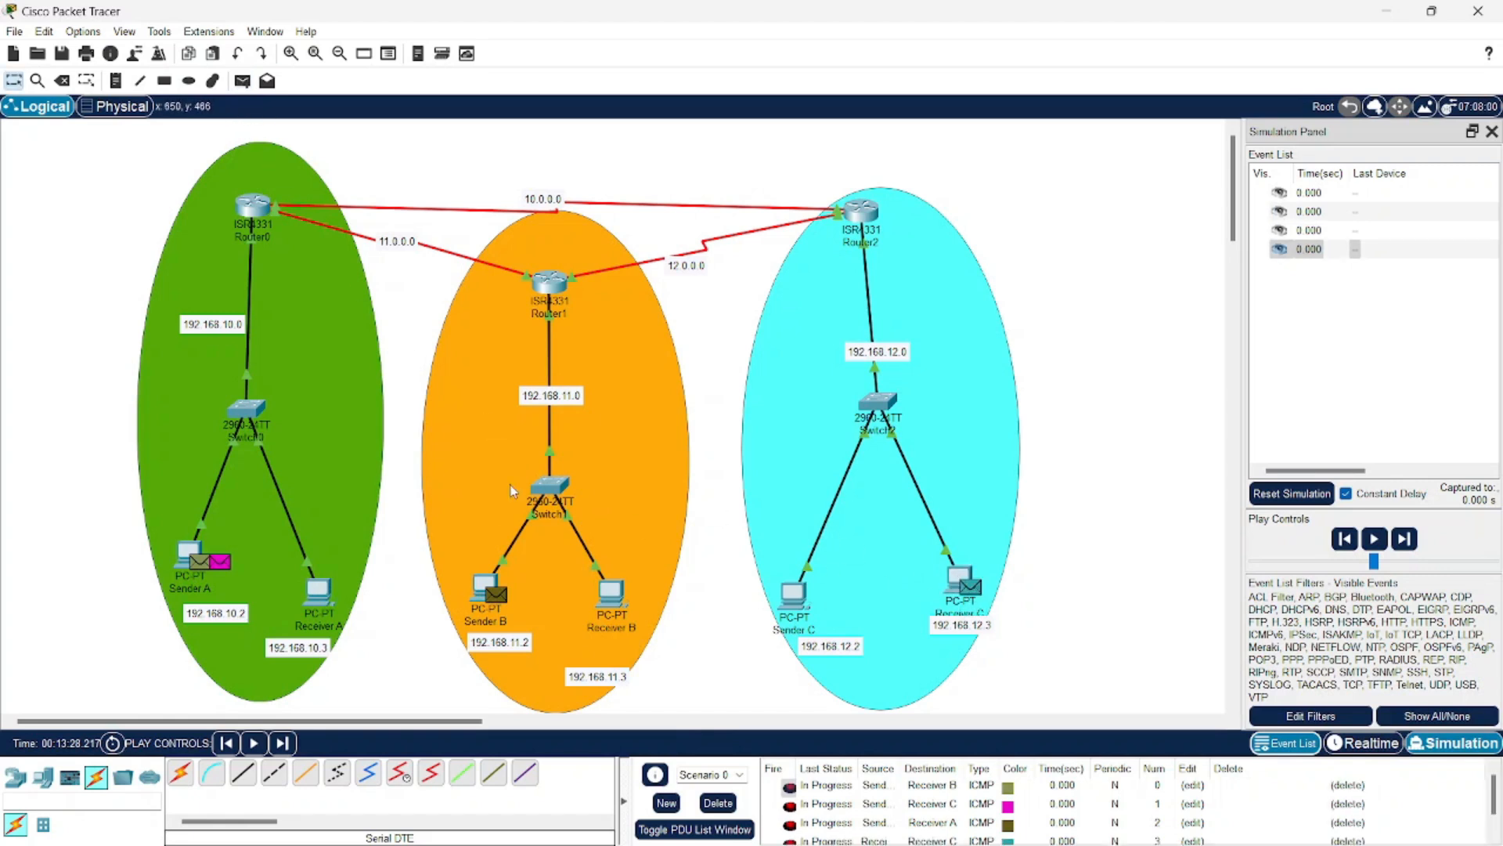
Step: Queue simple PDUs from Sender C to Receiver A and from Sender C to Receiver B
click(242, 80)
click(790, 597)
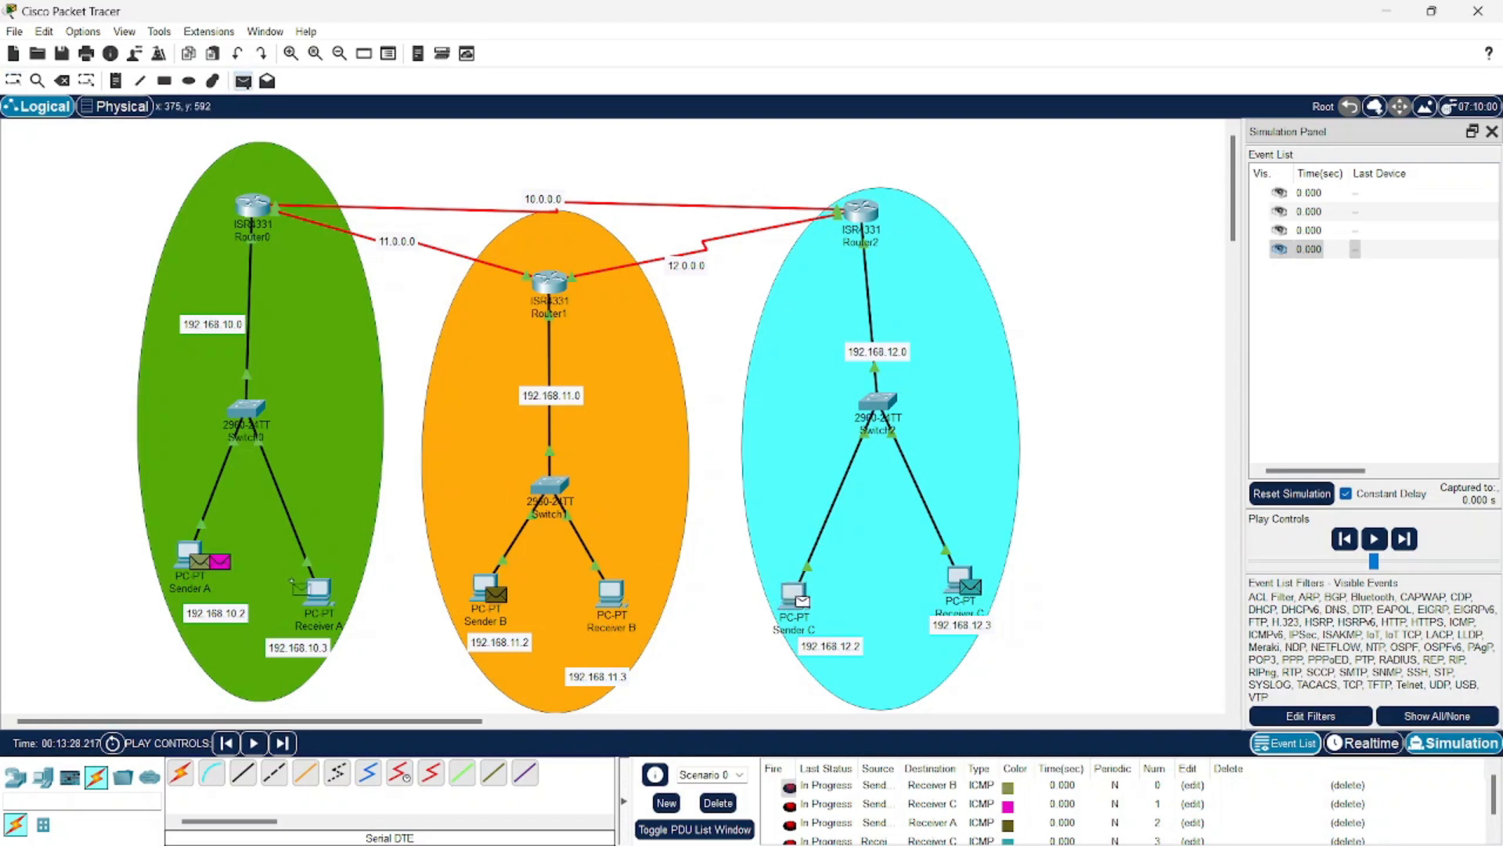
click(317, 589)
click(242, 81)
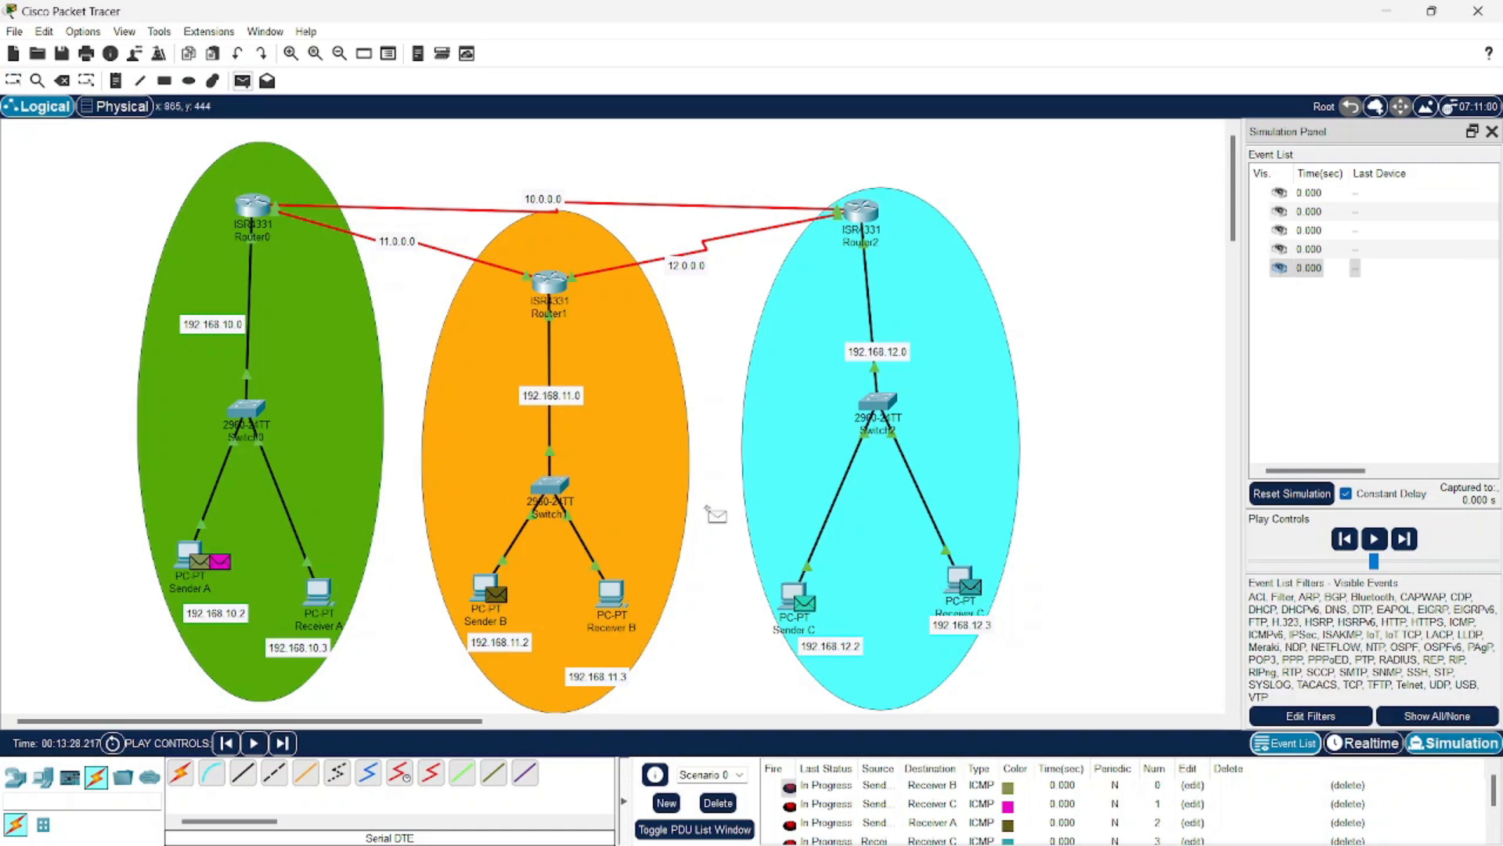
click(795, 595)
click(613, 593)
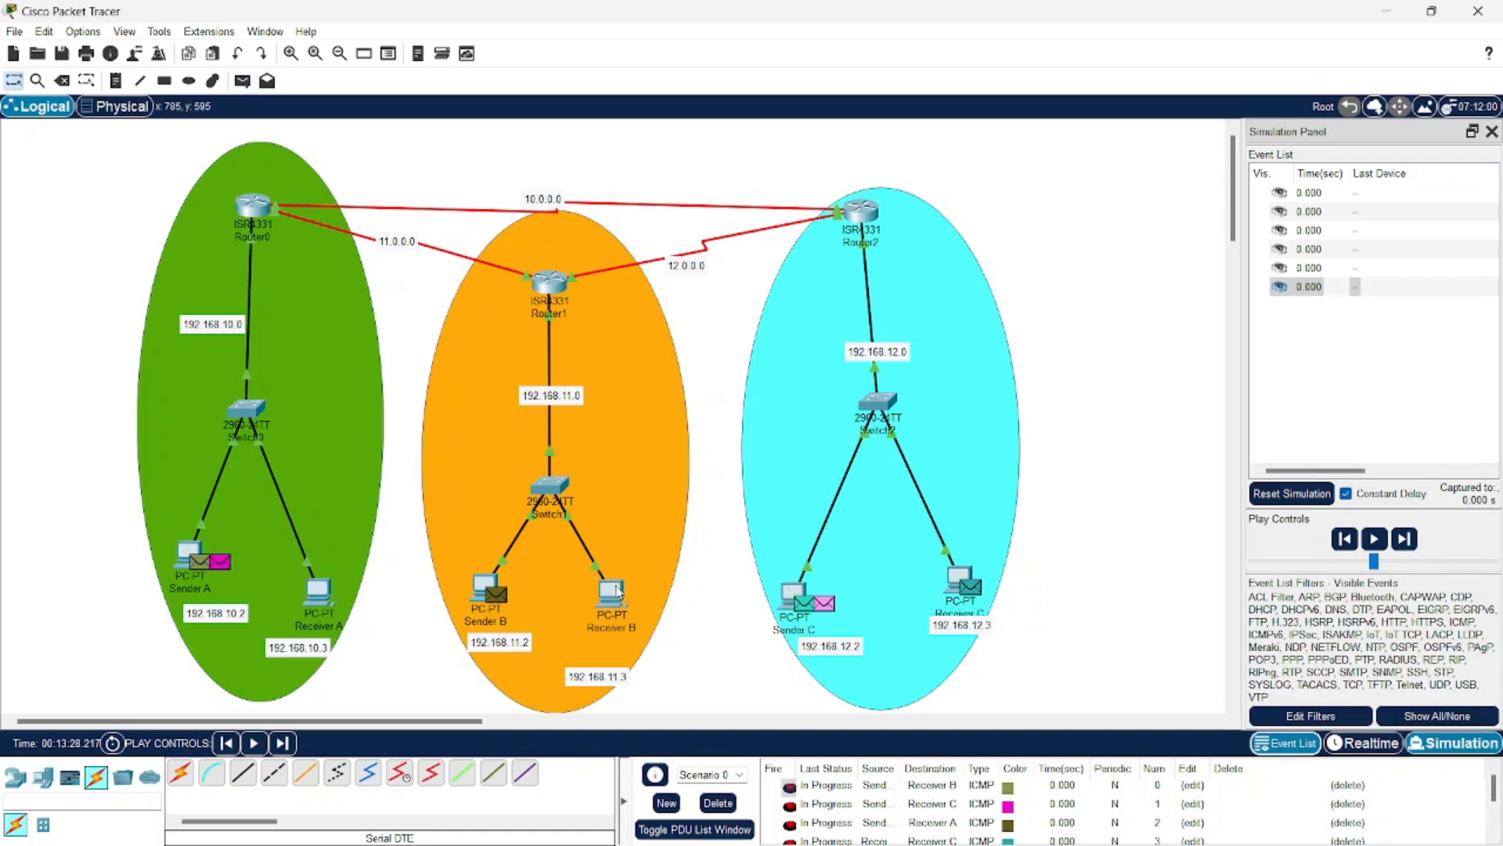
Step: Play the simulation and check the status of every queued PDU in the PDU list
click(1375, 539)
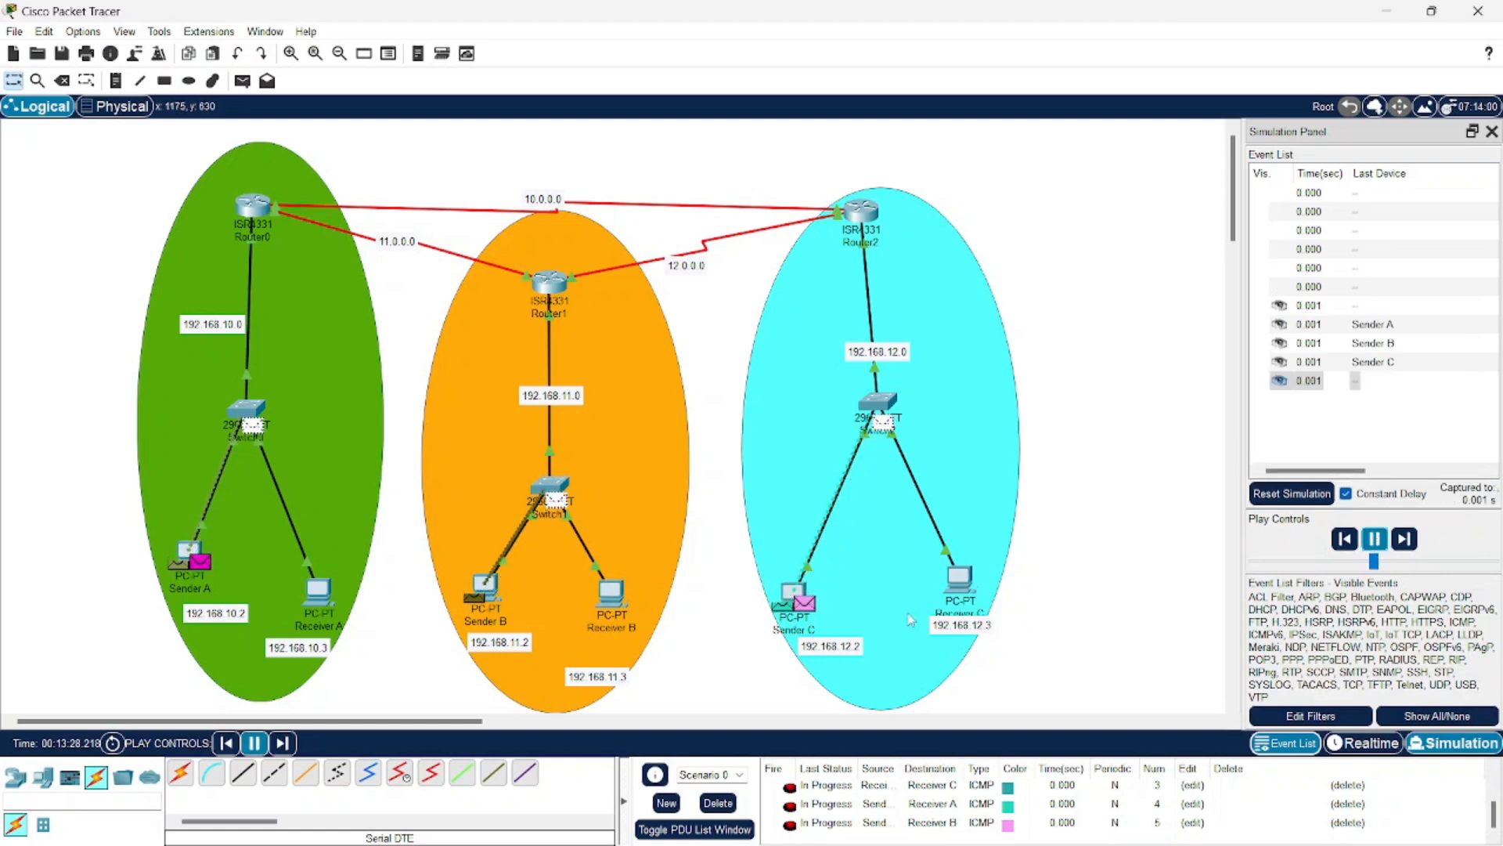
scroll(899, 827, up, 1)
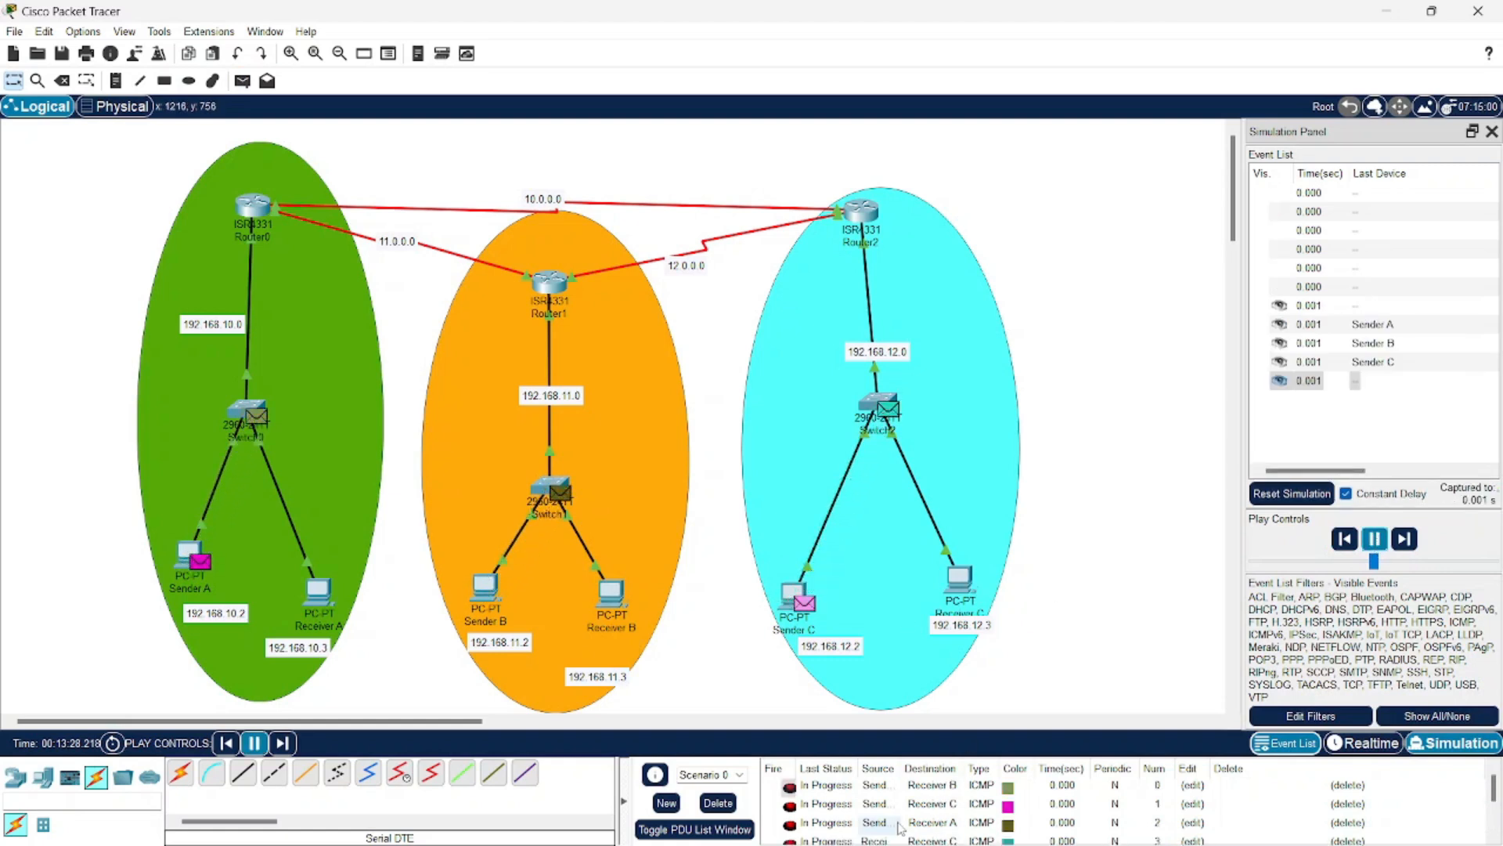
scroll(900, 828, up, 1)
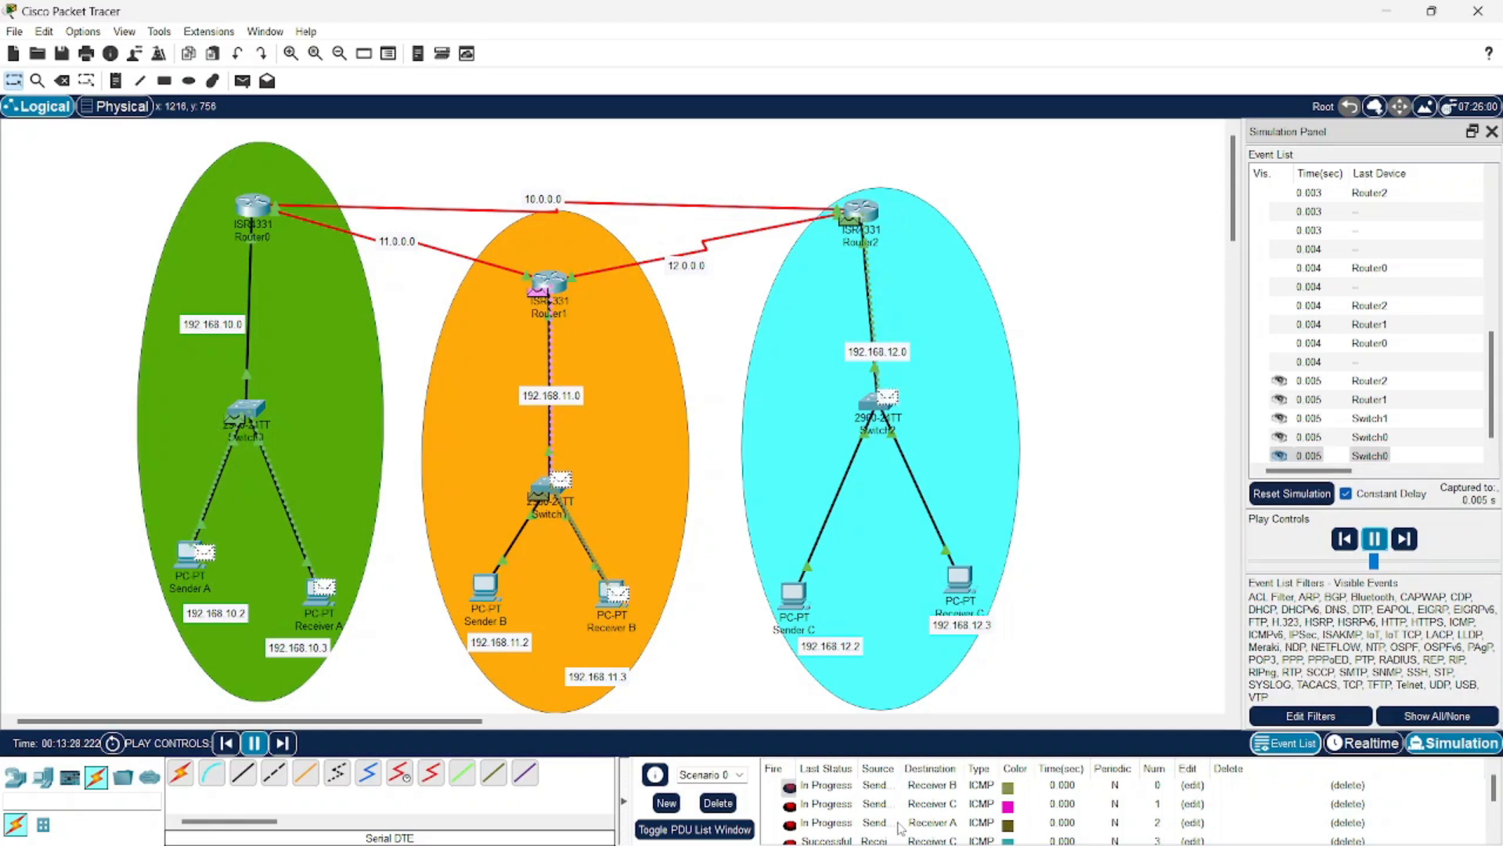
scroll(900, 829, down, 1)
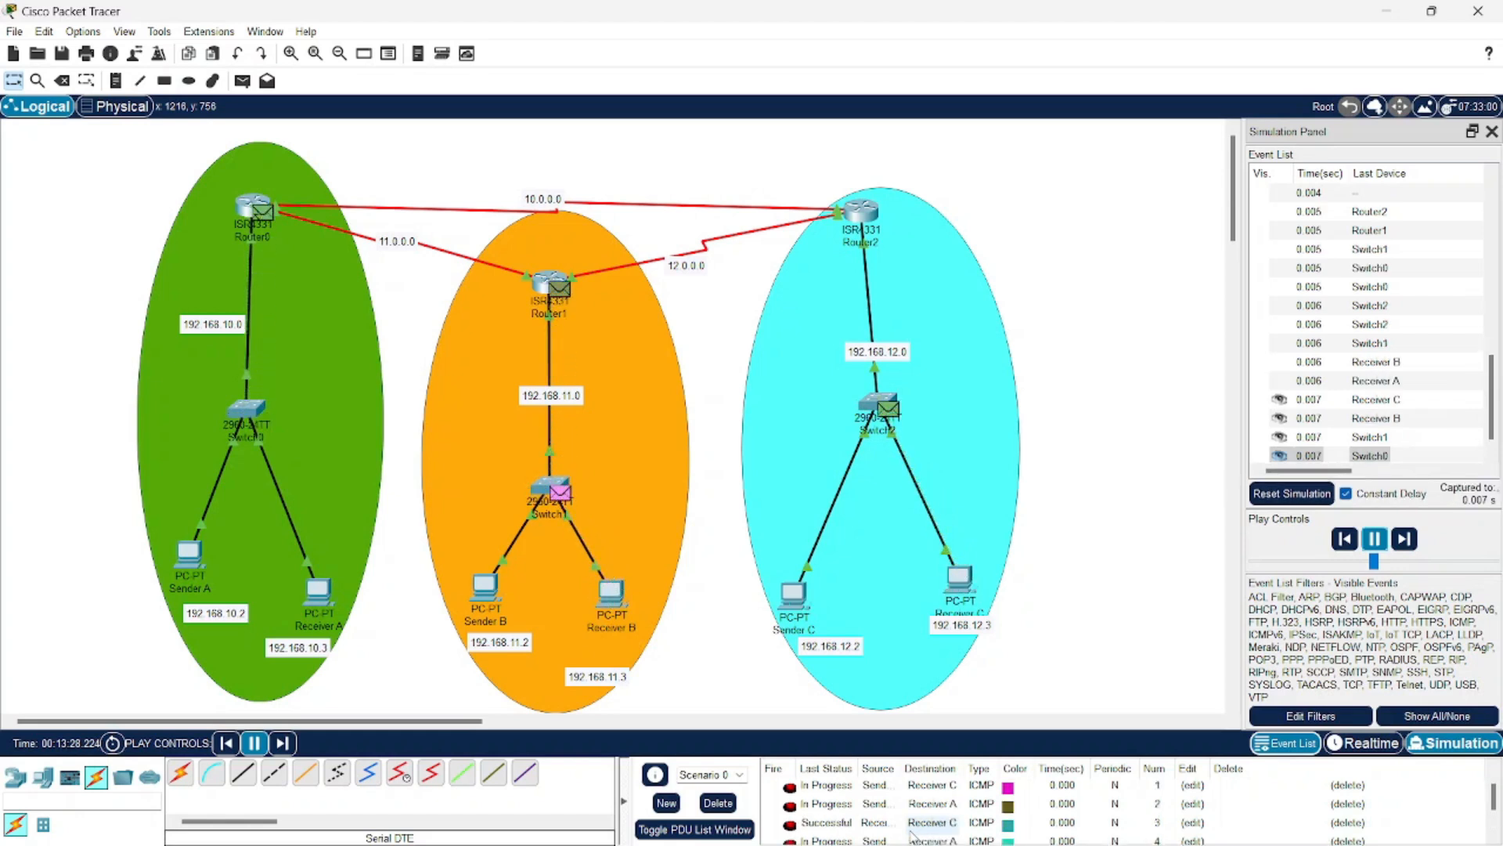
scroll(911, 836, down, 2)
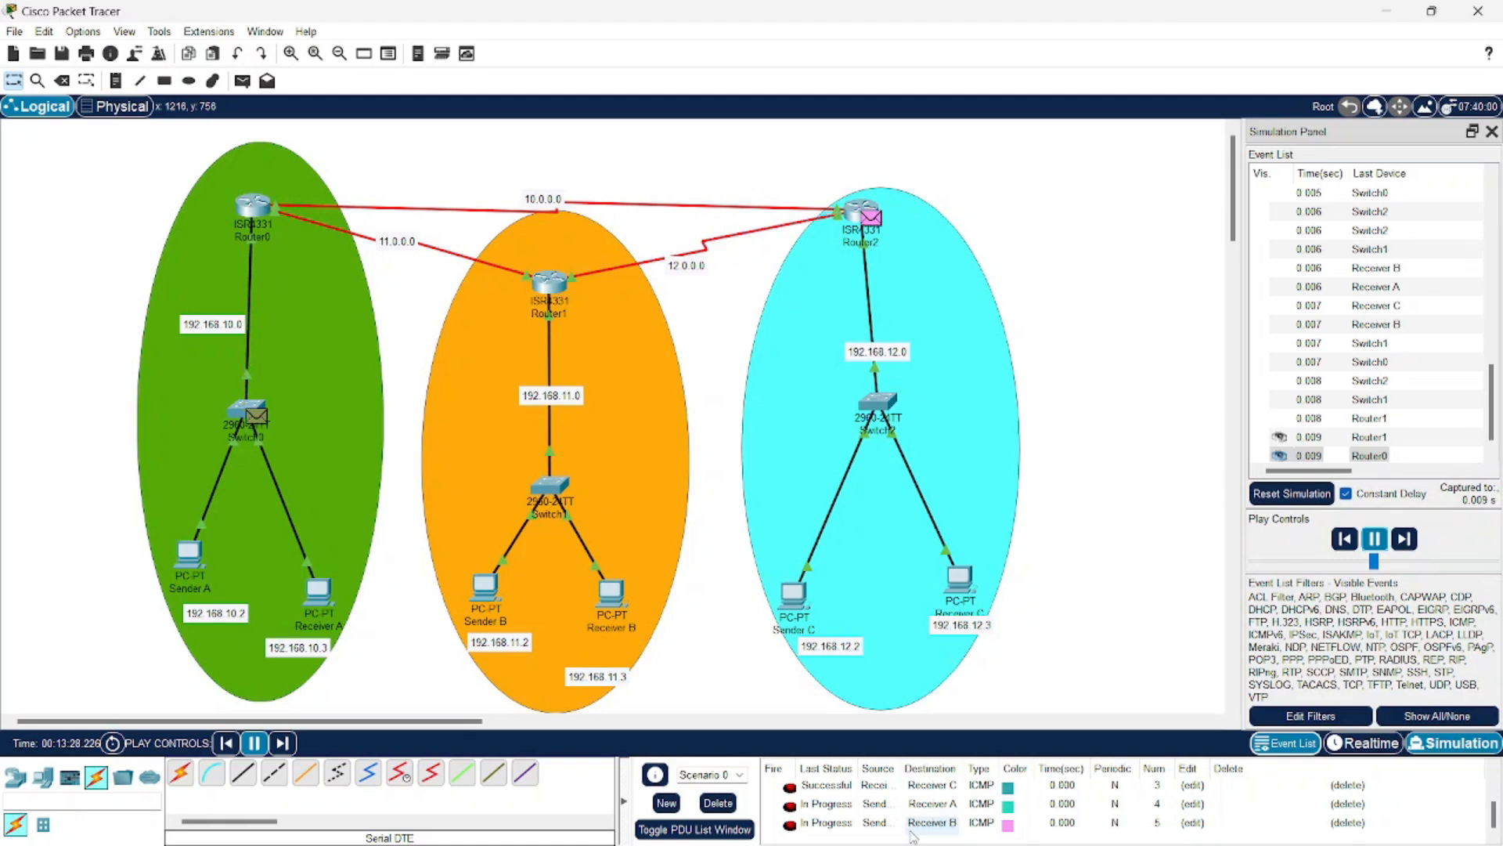
scroll(875, 824, up, 1)
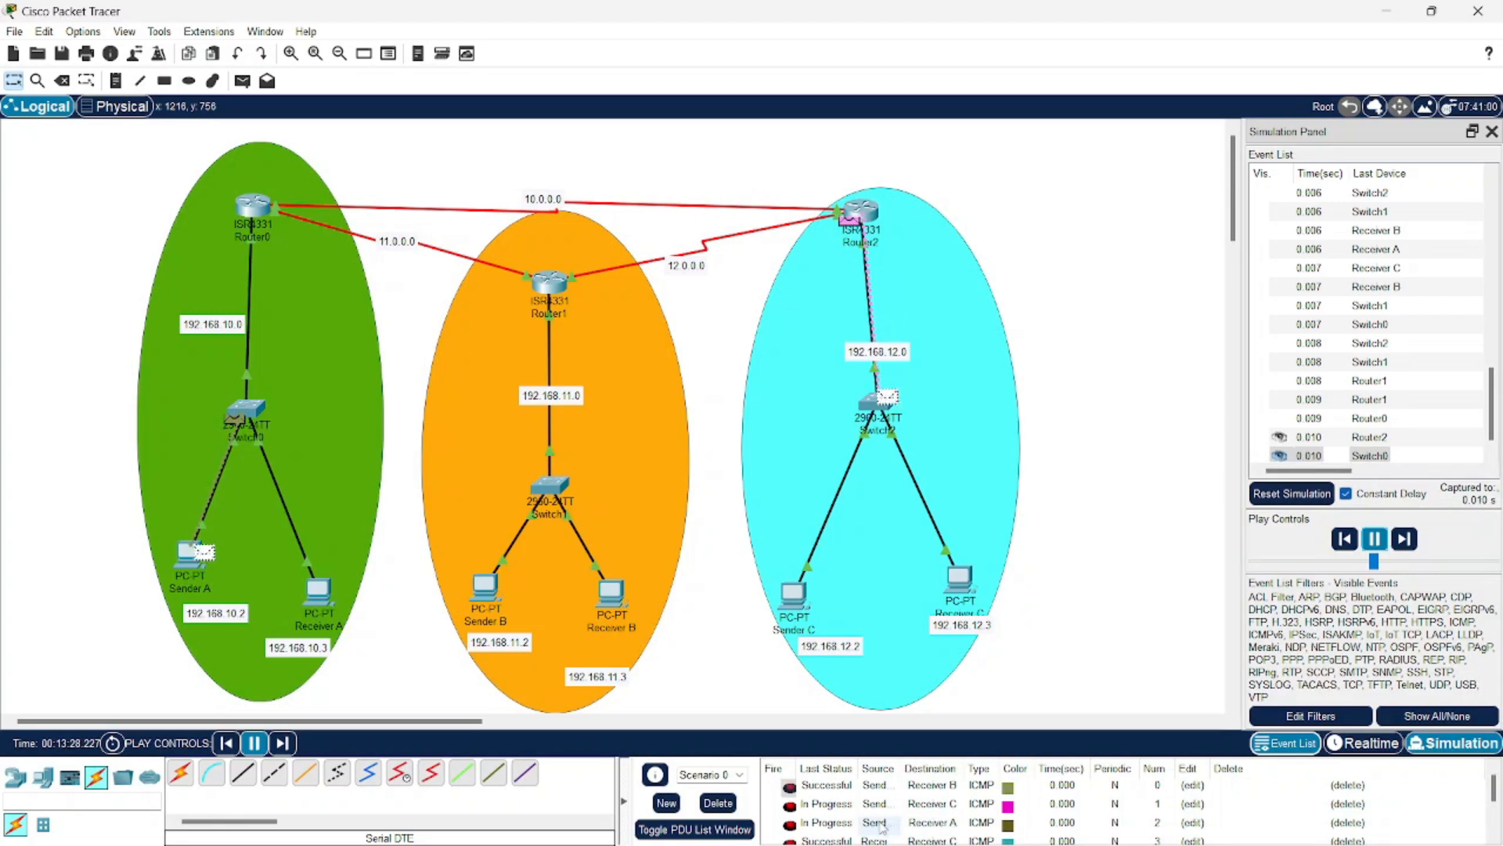
scroll(875, 824, down, 1)
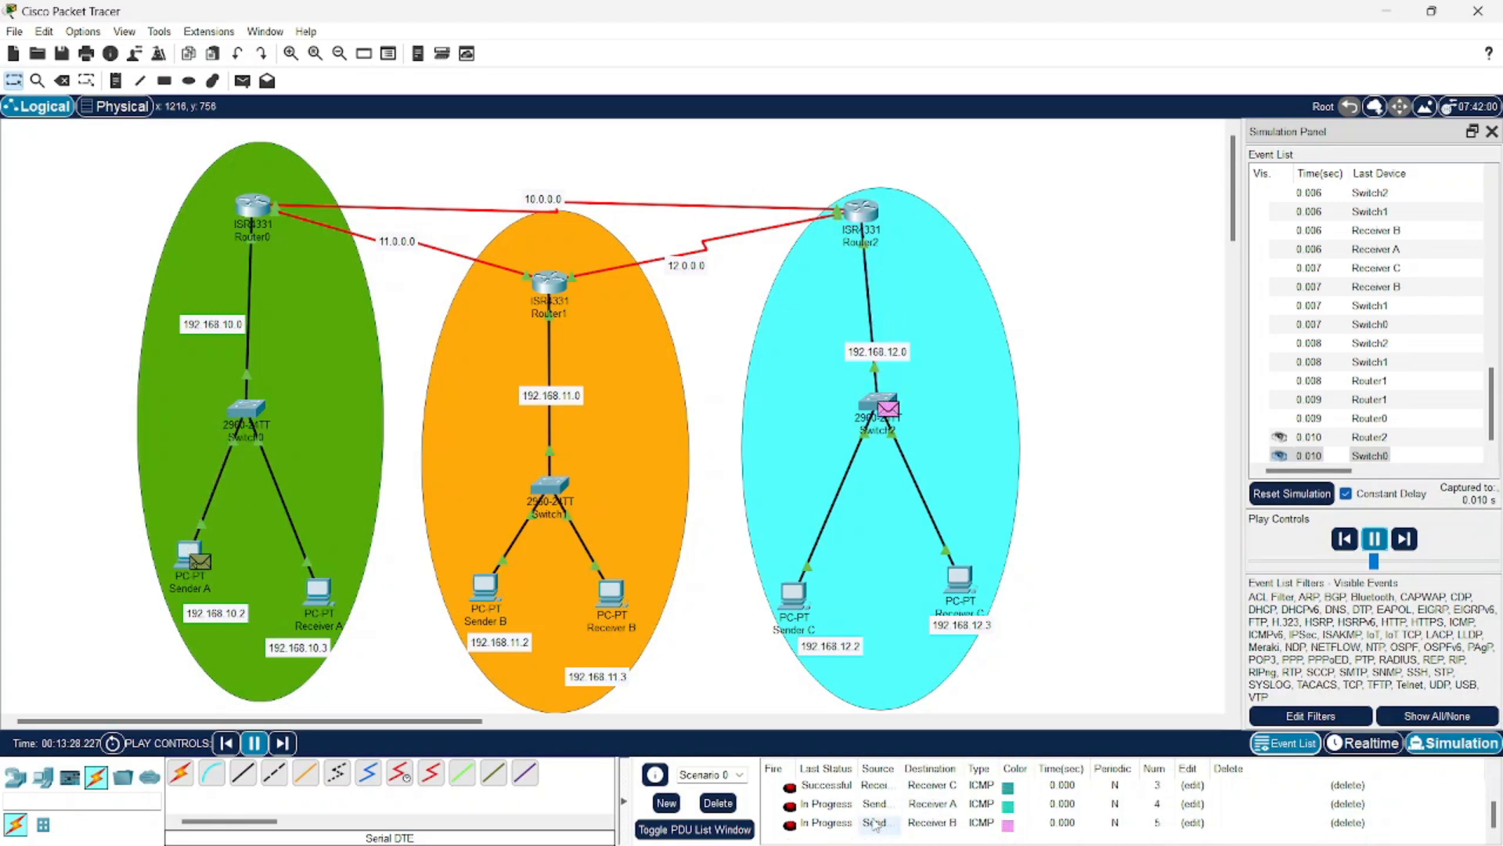
scroll(874, 824, up, 1)
scroll(875, 824, up, 1)
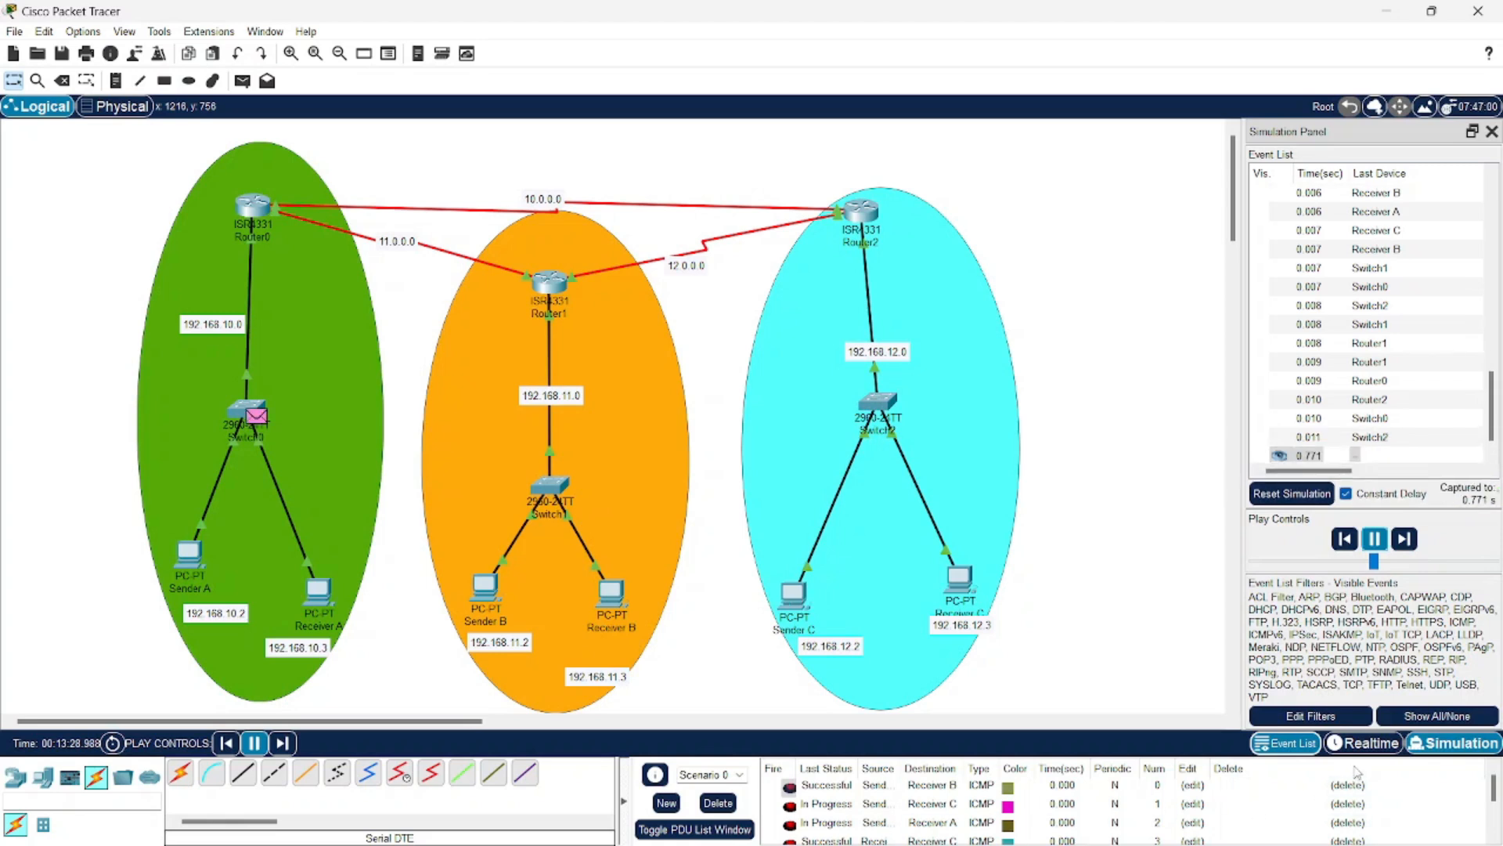
Step: Return to Realtime mode and delete all six PDUs from the scenario
click(1366, 751)
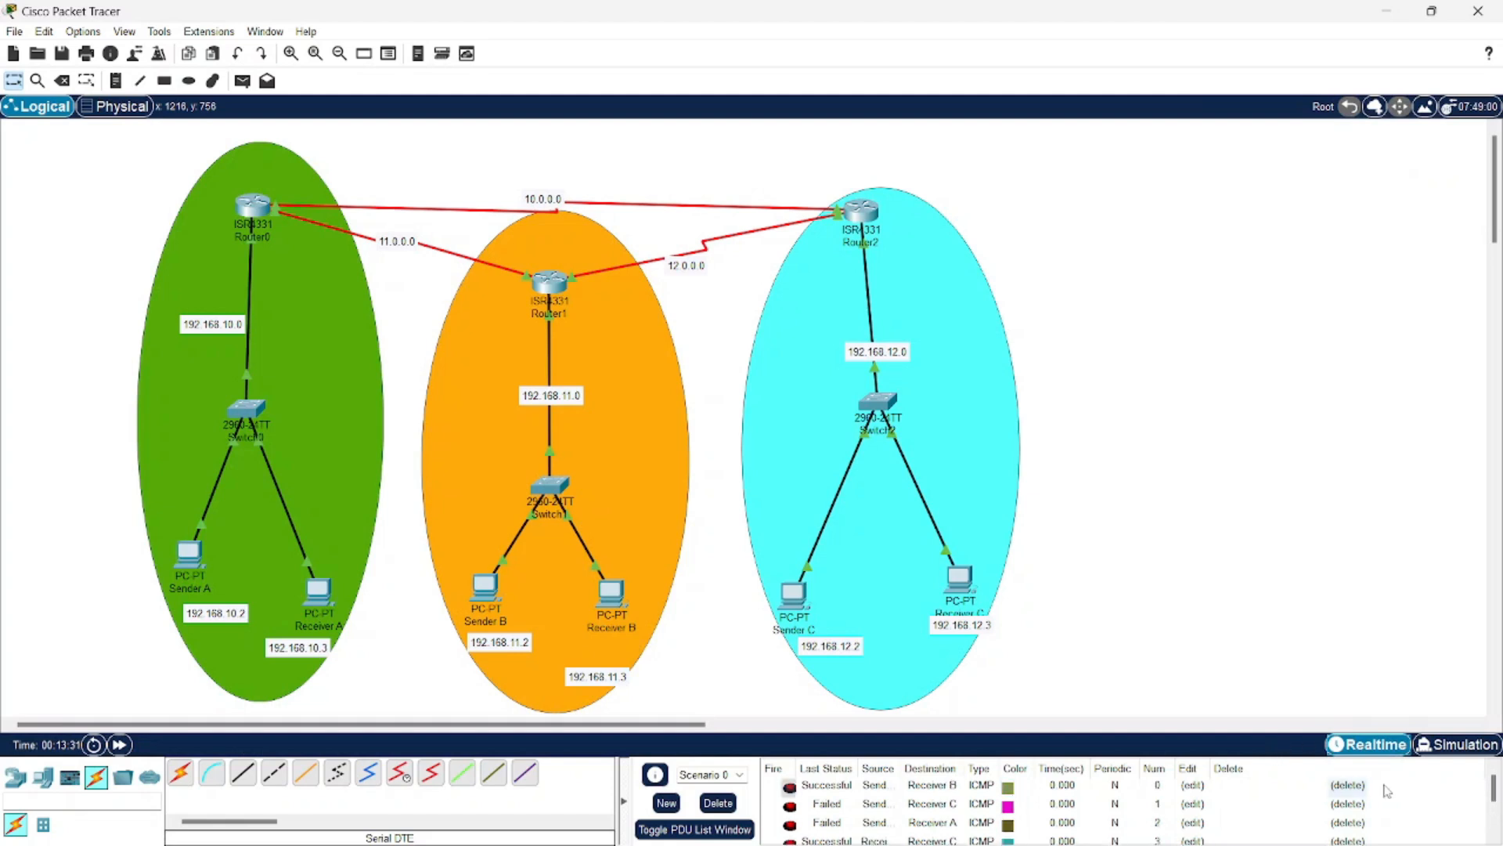
click(1356, 789)
click(1355, 788)
click(1356, 788)
click(1356, 789)
click(1357, 789)
click(1357, 789)
Step: In Realtime mode, send simple PDUs from Sender A to Receiver B and from Sender A to Receiver C
click(242, 80)
click(190, 558)
click(610, 591)
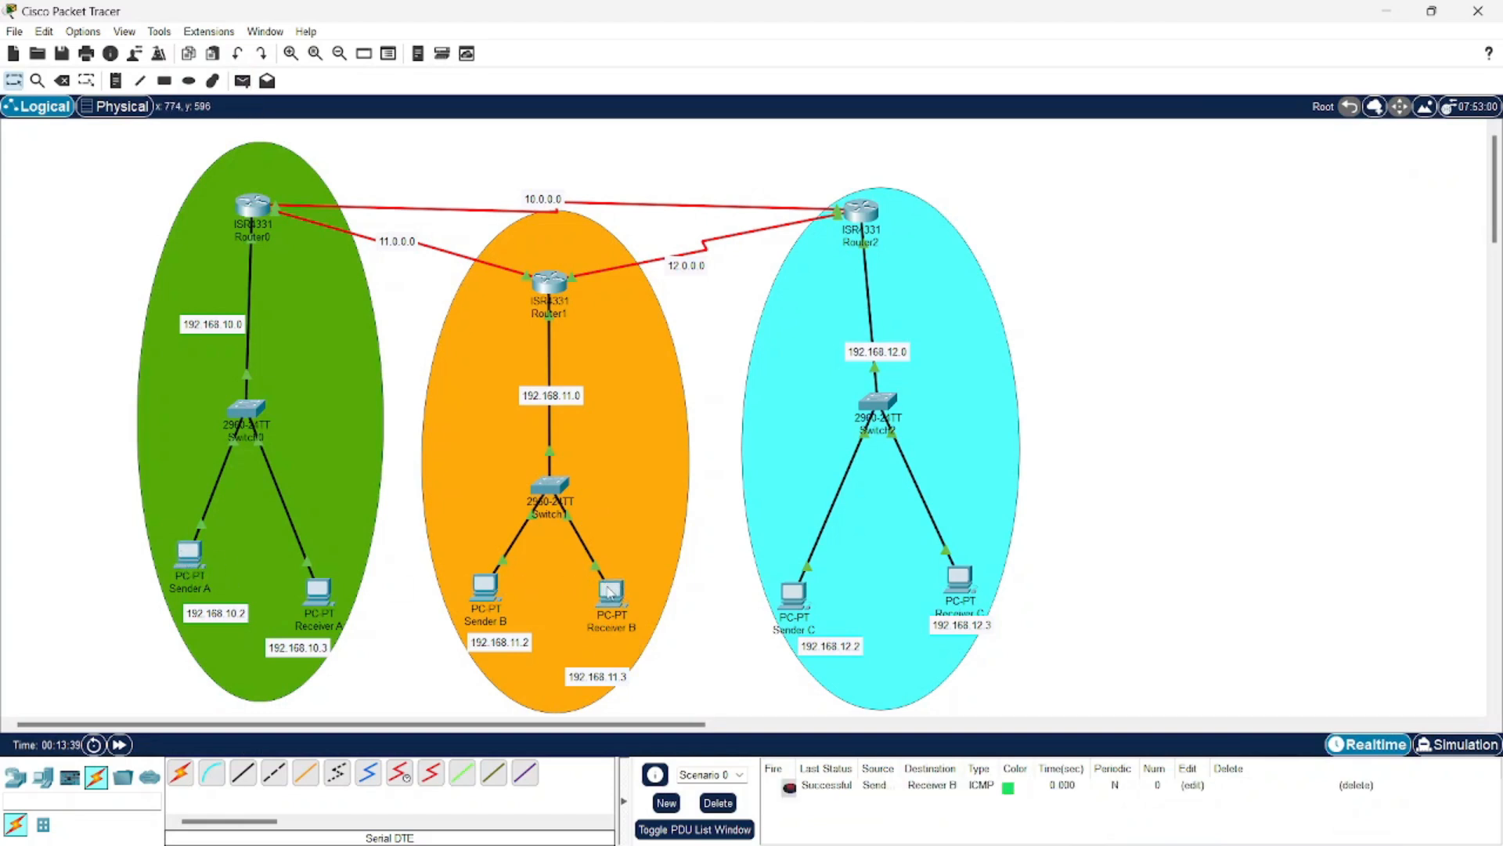
click(242, 80)
click(190, 558)
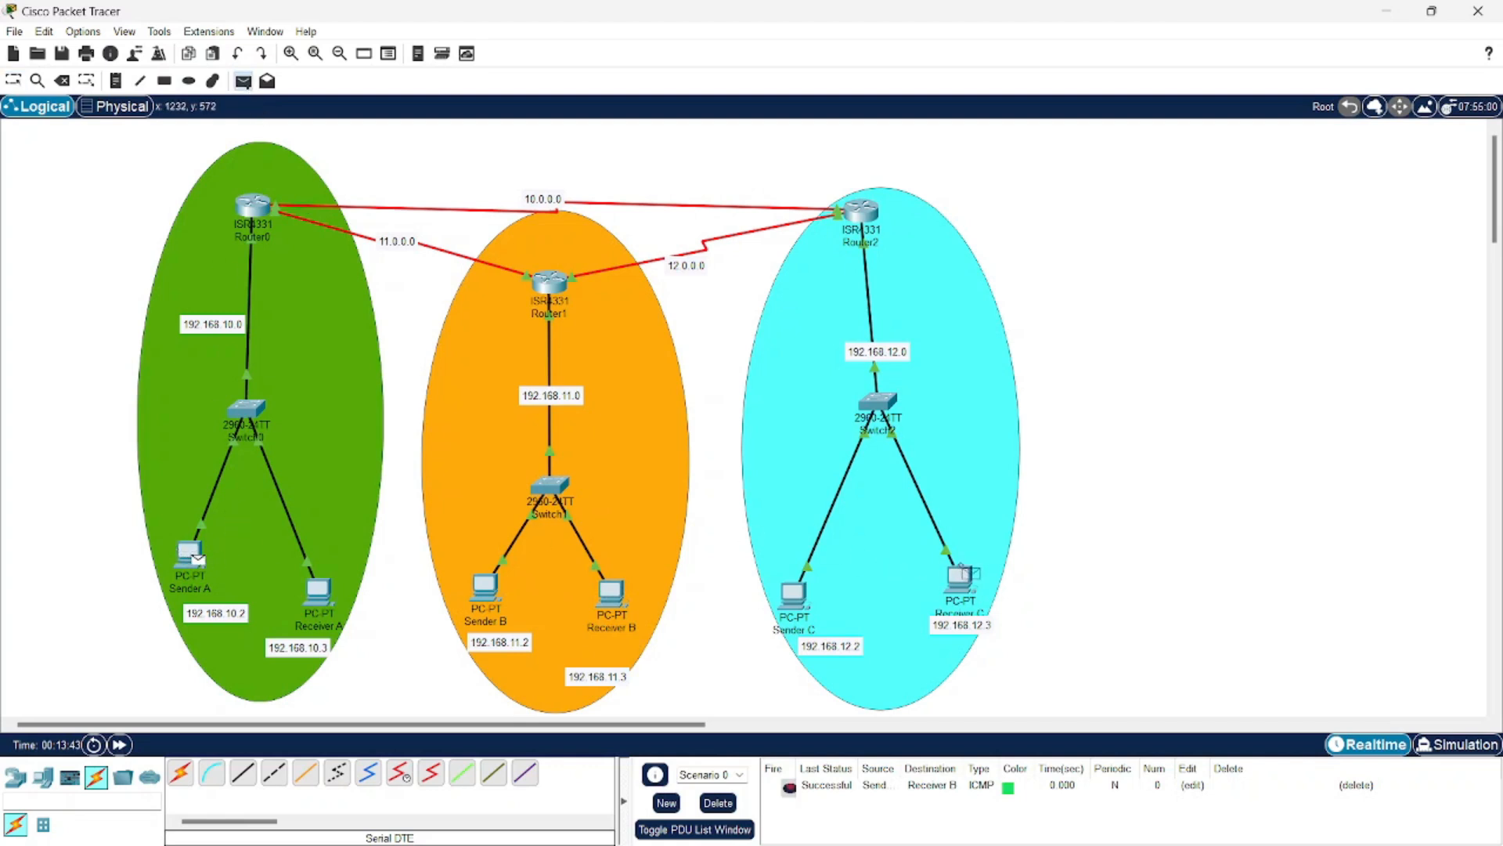
click(959, 578)
Step: Send simple PDUs from Sender B to Receiver A and from Sender B to Receiver C
click(241, 81)
click(324, 603)
click(241, 82)
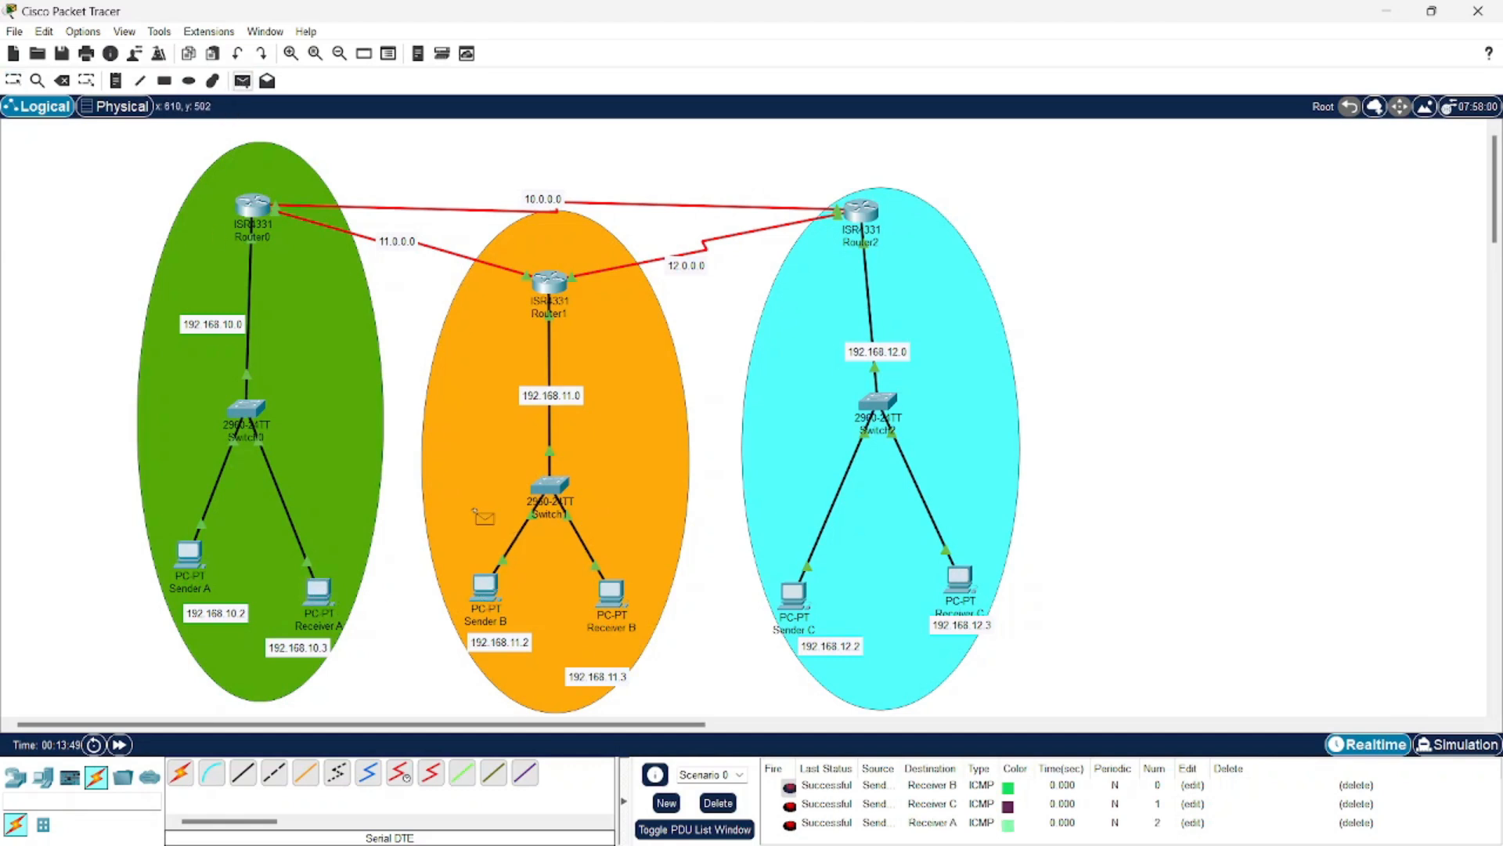
click(487, 587)
click(959, 580)
Step: Send simple PDUs from Sender C to Receiver A and from Sender C to Receiver B
click(243, 82)
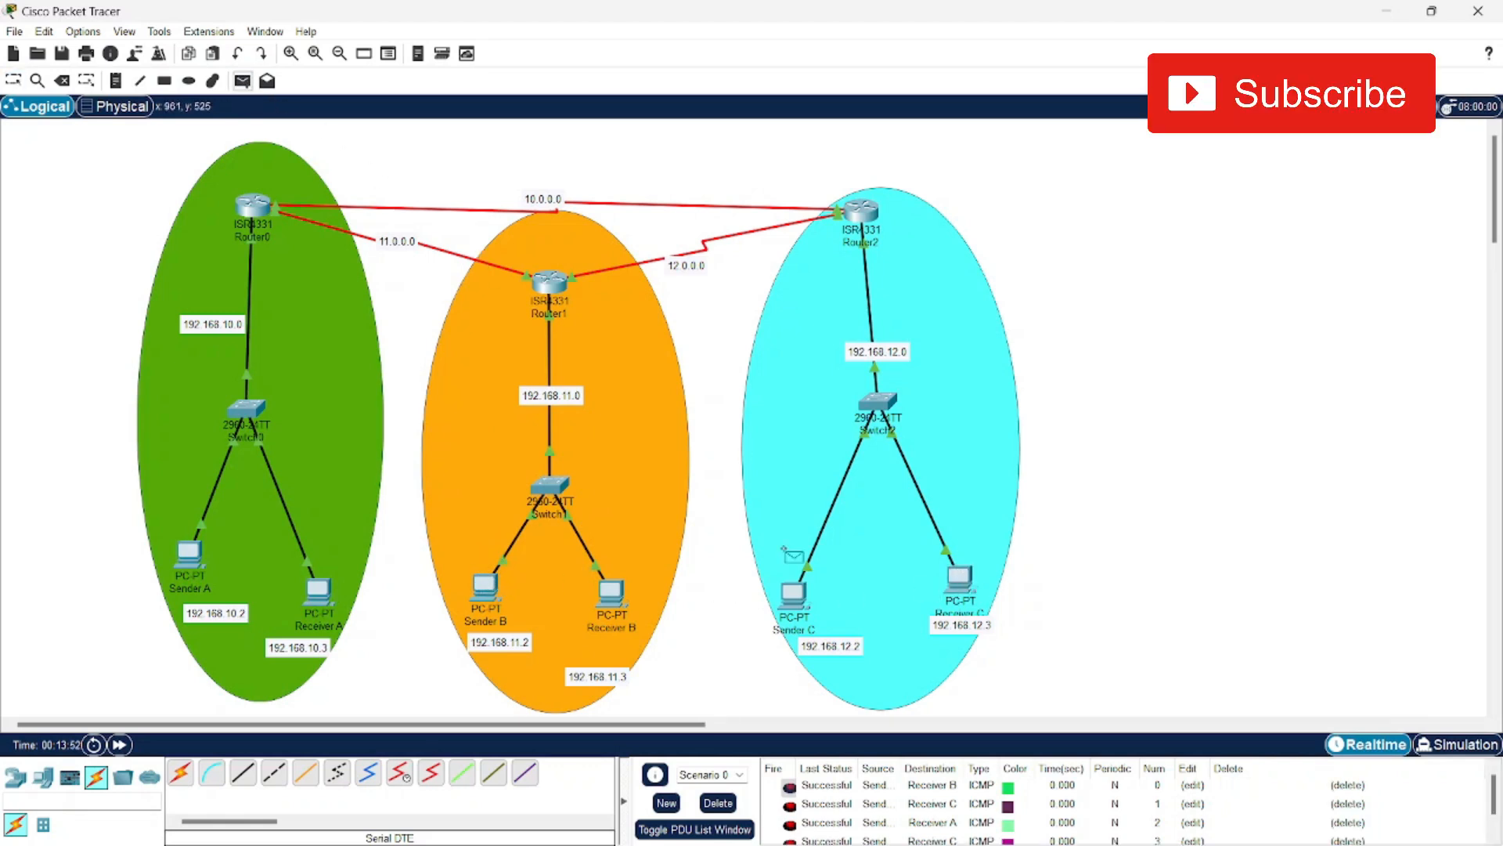
click(320, 588)
click(243, 81)
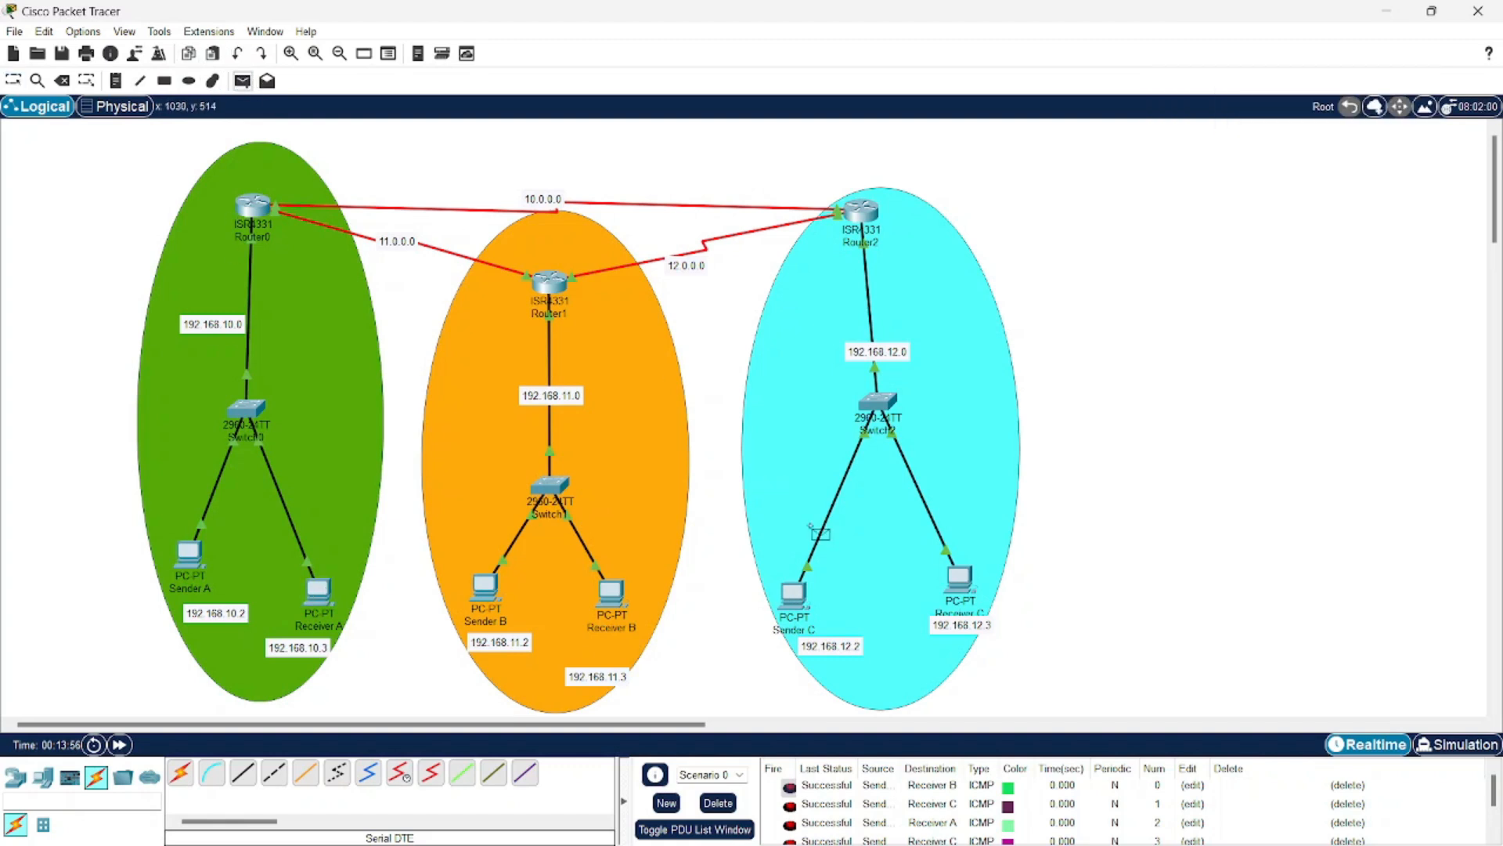
click(794, 594)
click(618, 603)
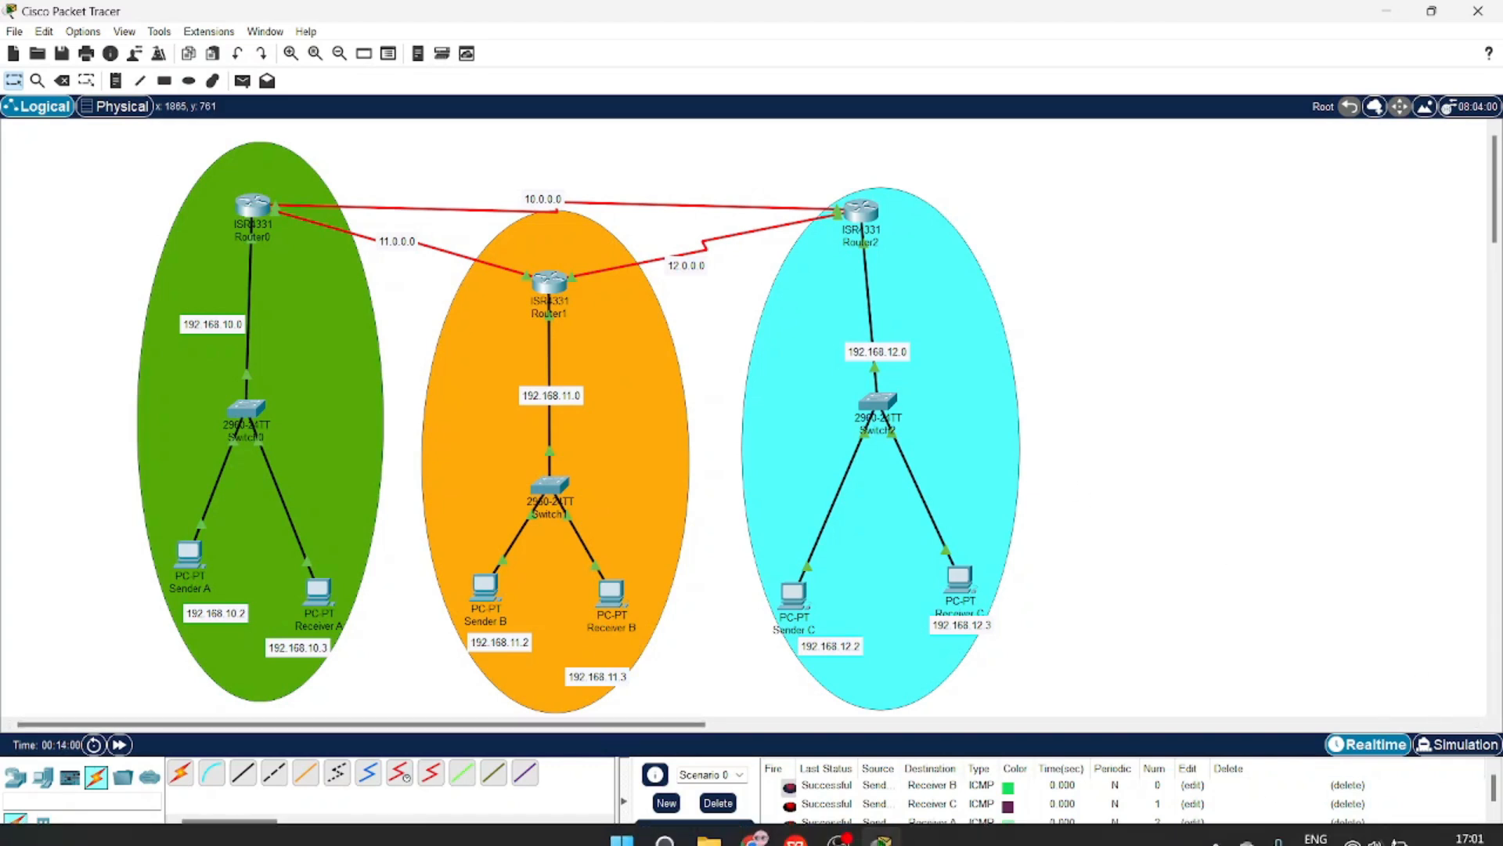
Step: Check the PDU list statuses, and play all six PDUs in Simulation mode
scroll(929, 793, down, 1)
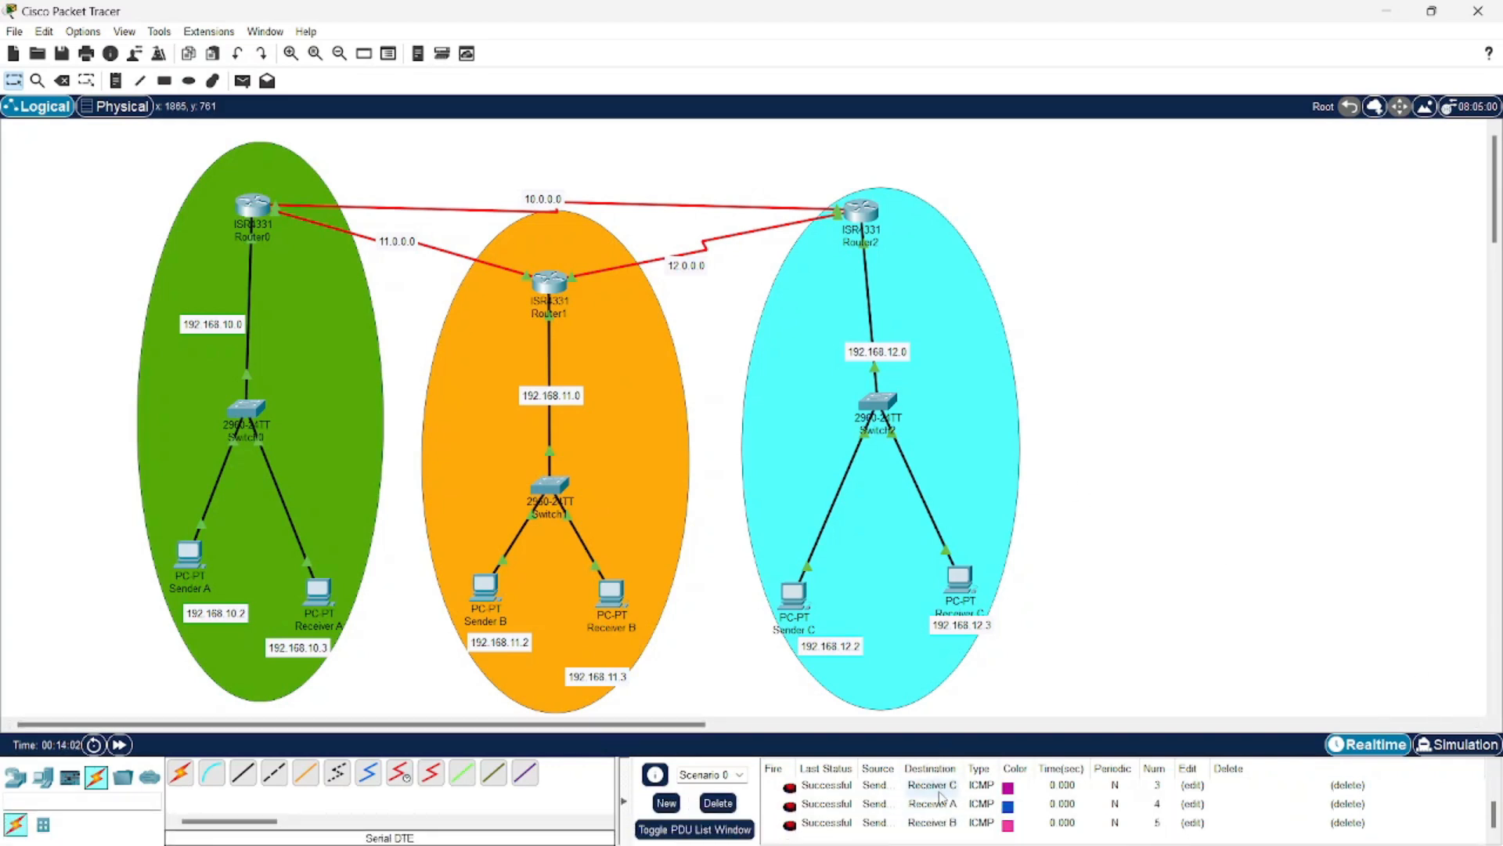
click(1441, 747)
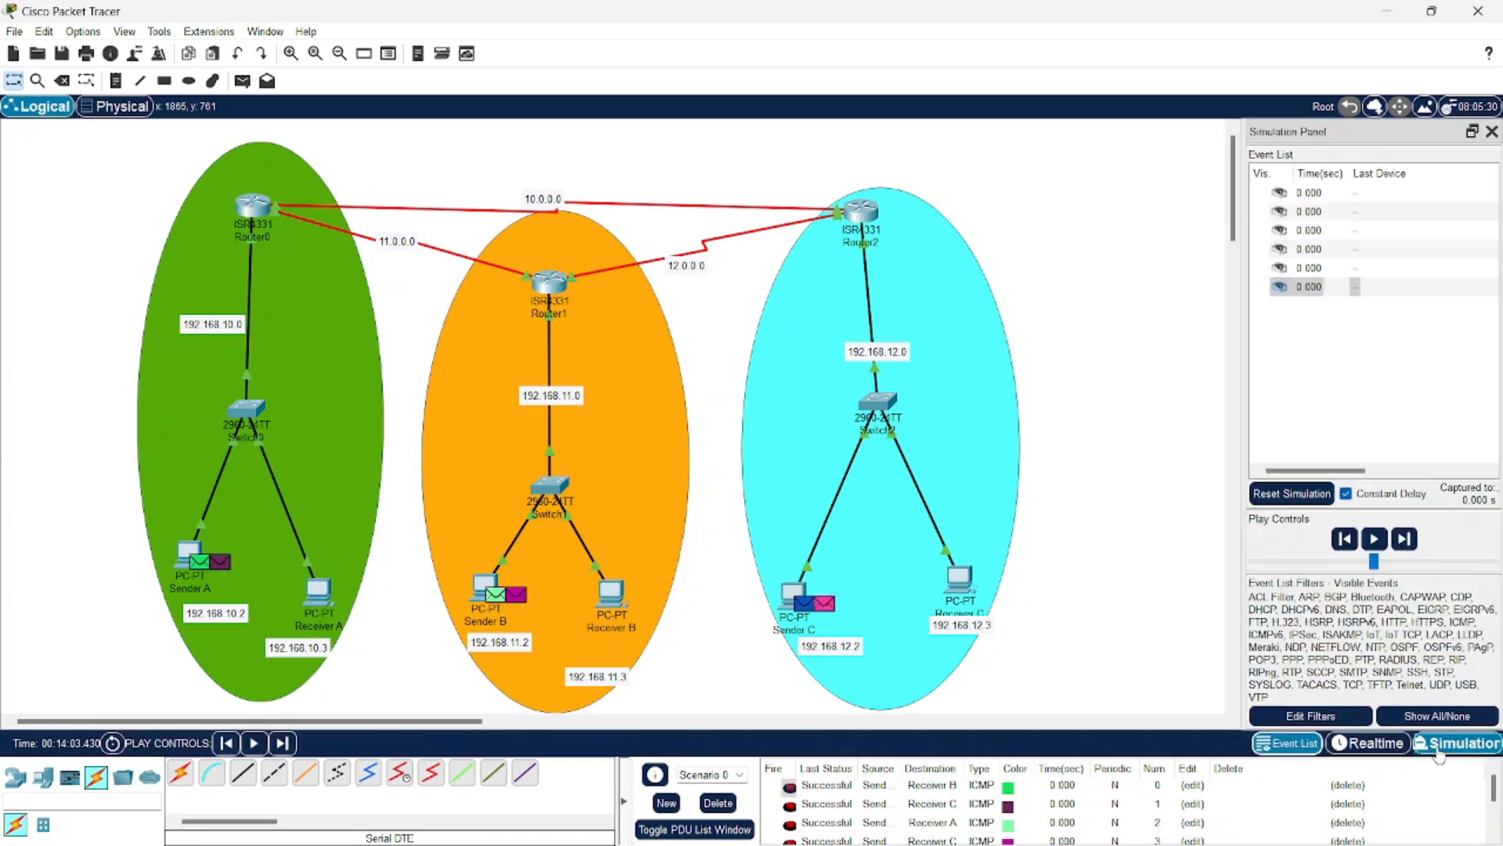
click(1374, 539)
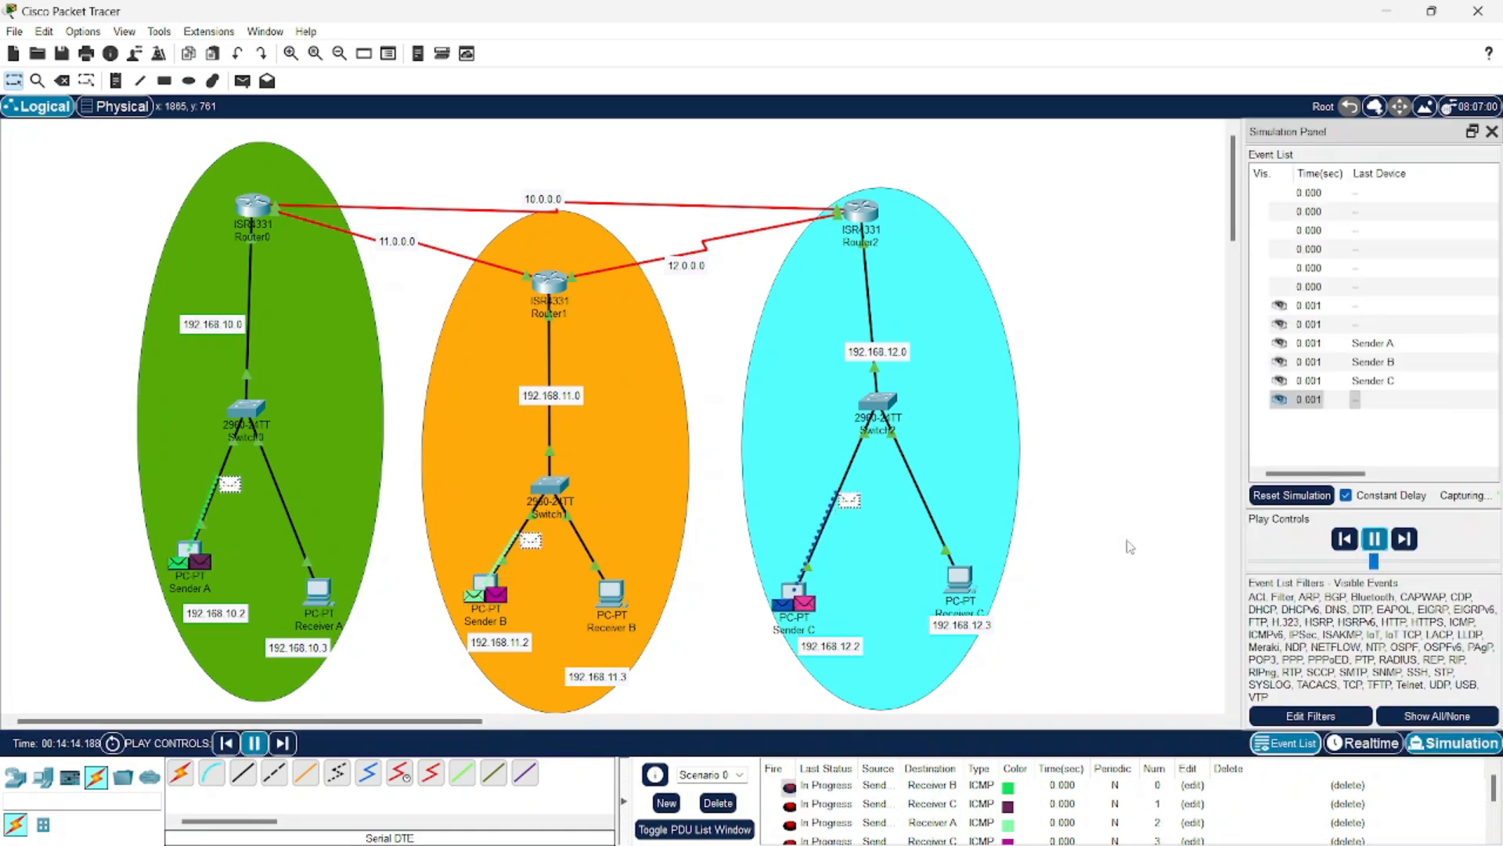